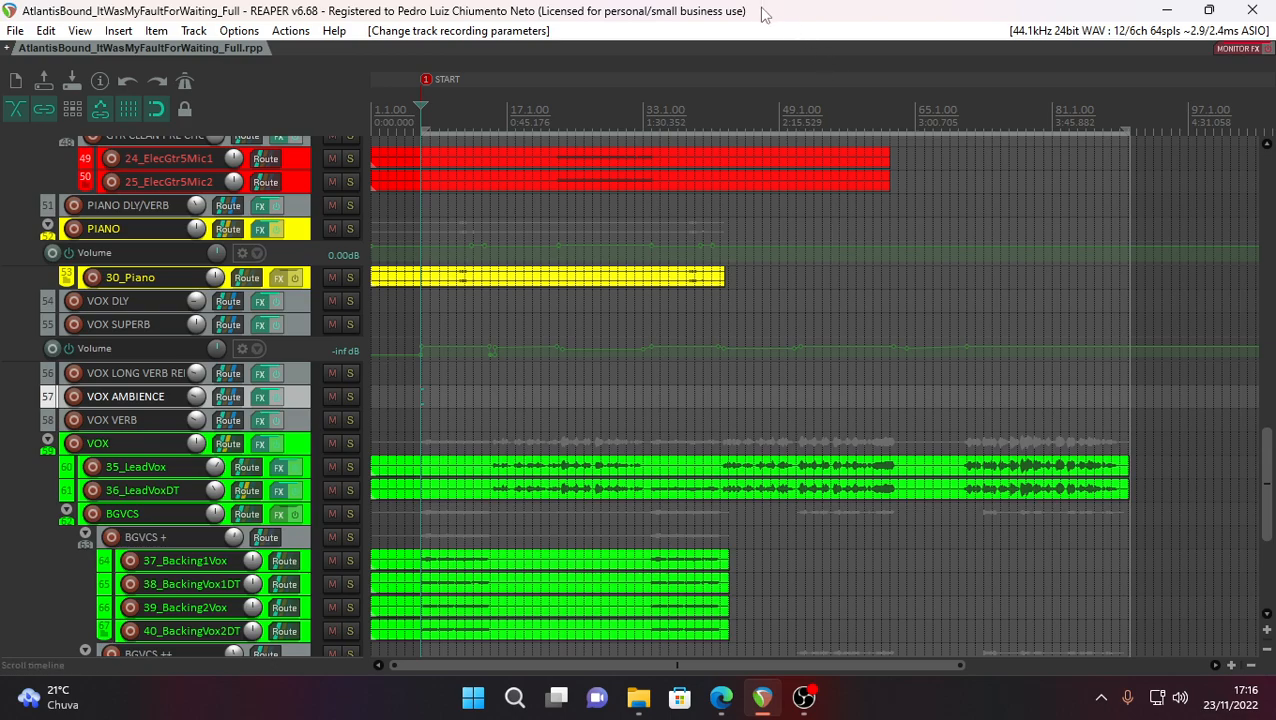
- Open the mixer and bring the MASTER BUS, SUB MIX BUS and drum channels into view
scroll(650, 340, "up", 3)
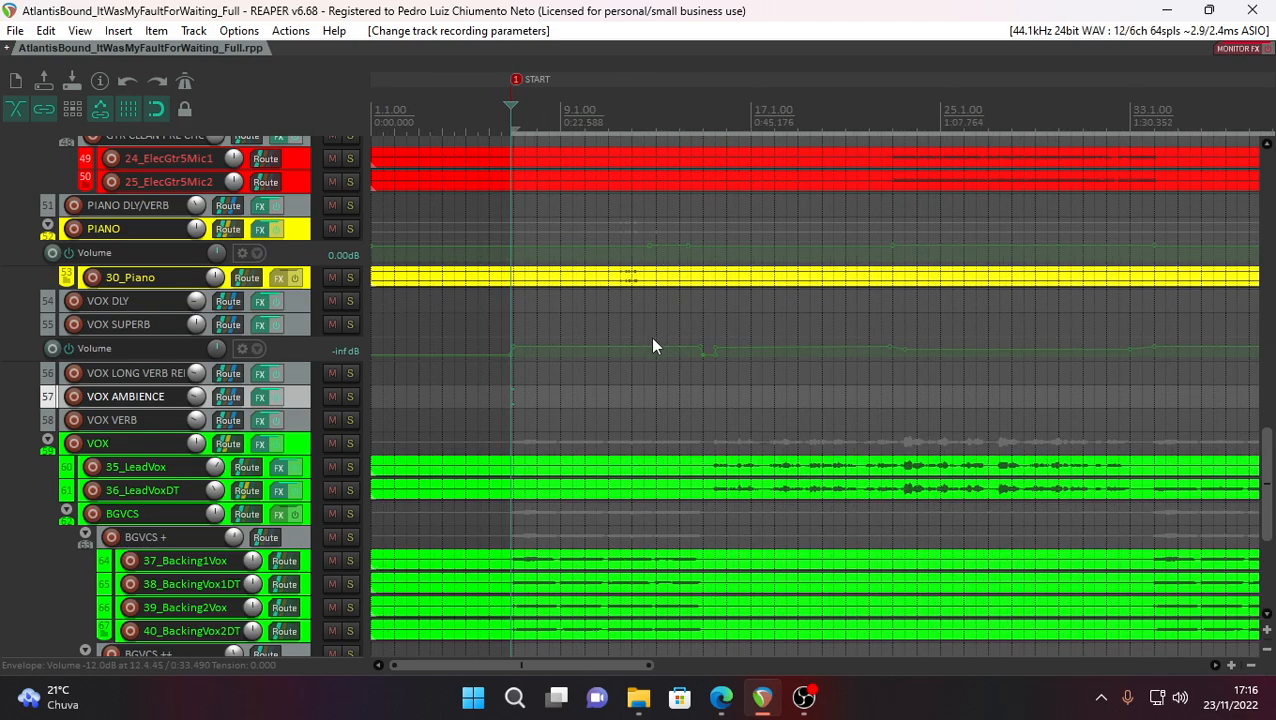
key("ctrl+m")
scroll(320, 577, "up", 5)
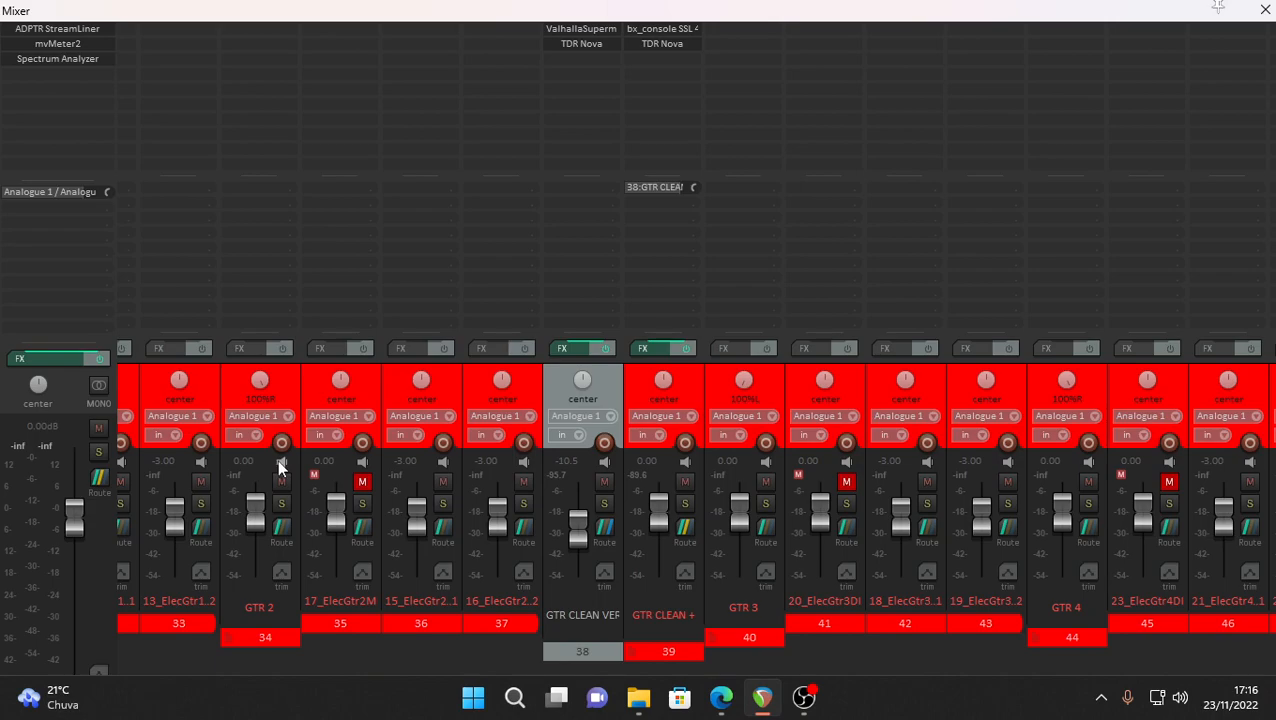
scroll(277, 460, "up", 5)
scroll(231, 391, "up", 5)
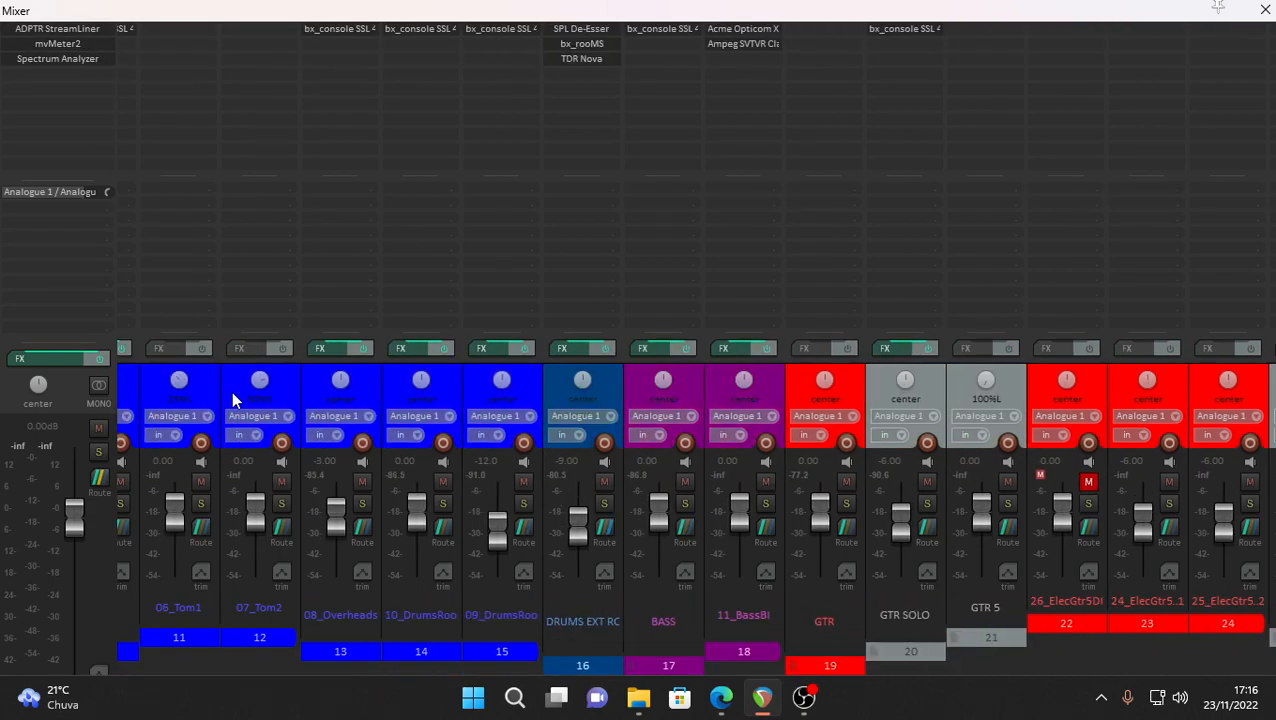
scroll(231, 391, "up", 3)
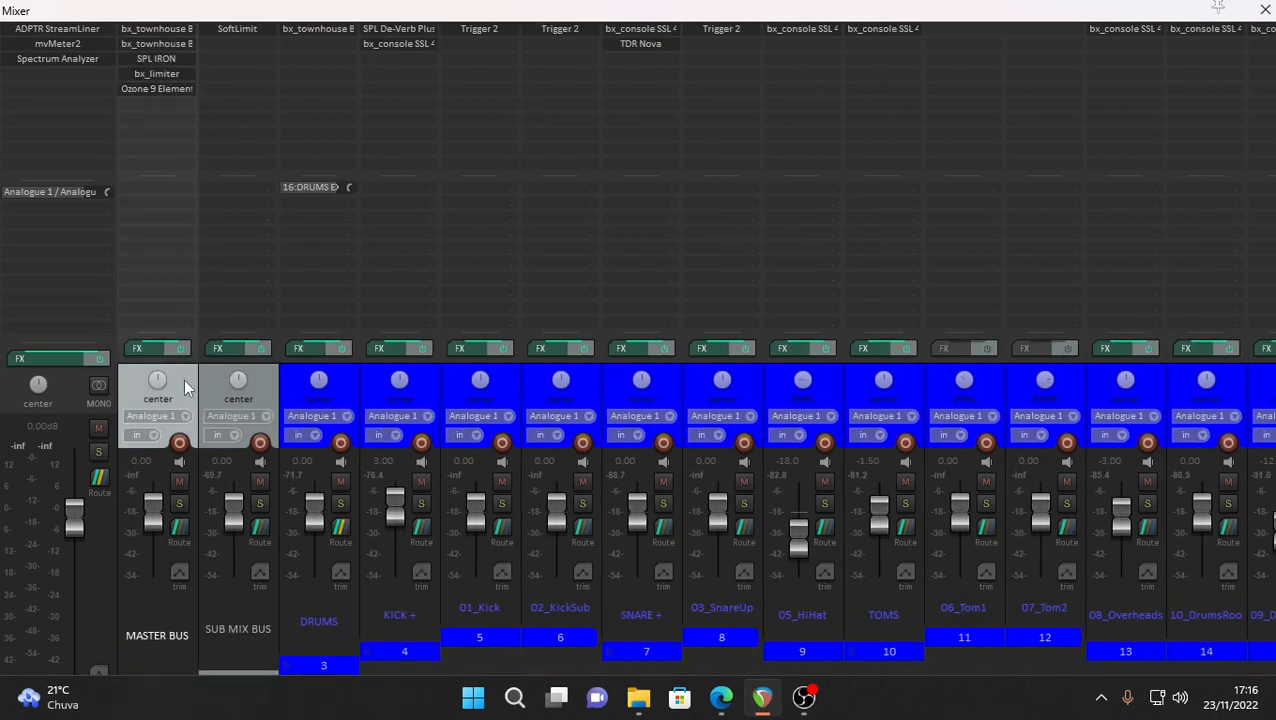
- Arrange the master track's ADPTR StreamLiner, mvMeter2 and Spectrum Analyzer windows so all three are visible, and play the song
left_click(57, 28)
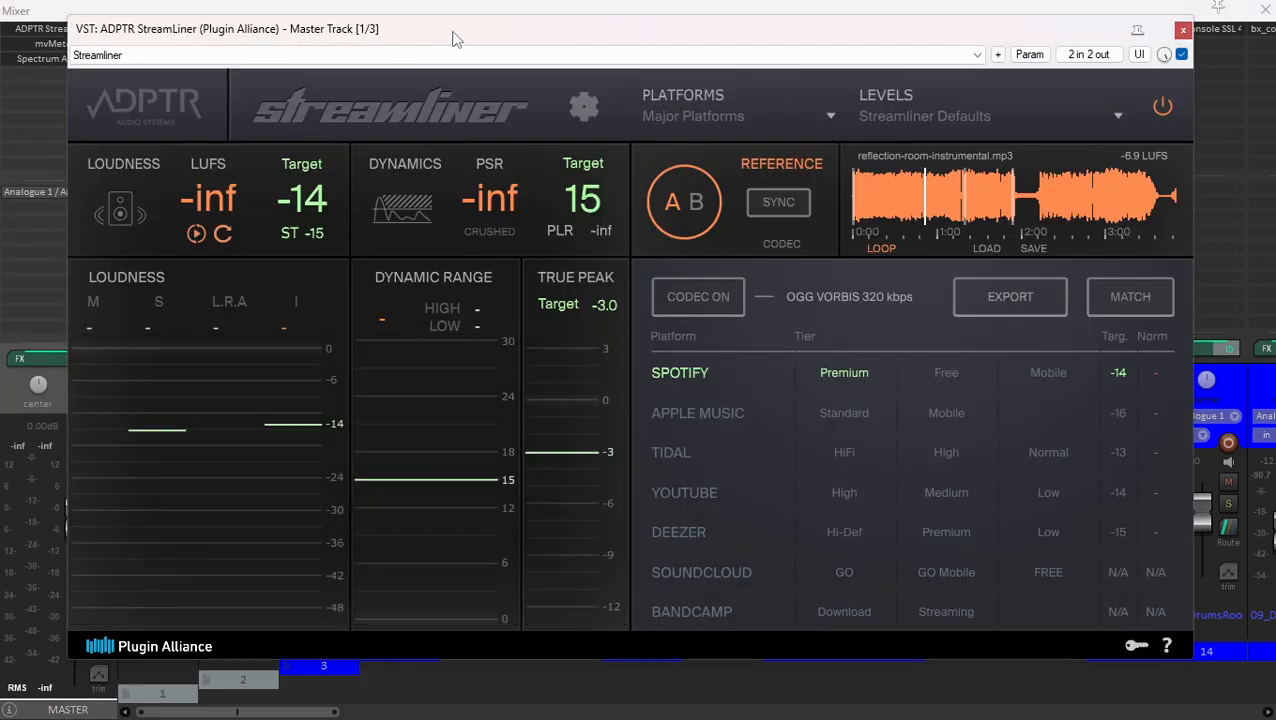
left_click_drag(455, 38, 555, 34)
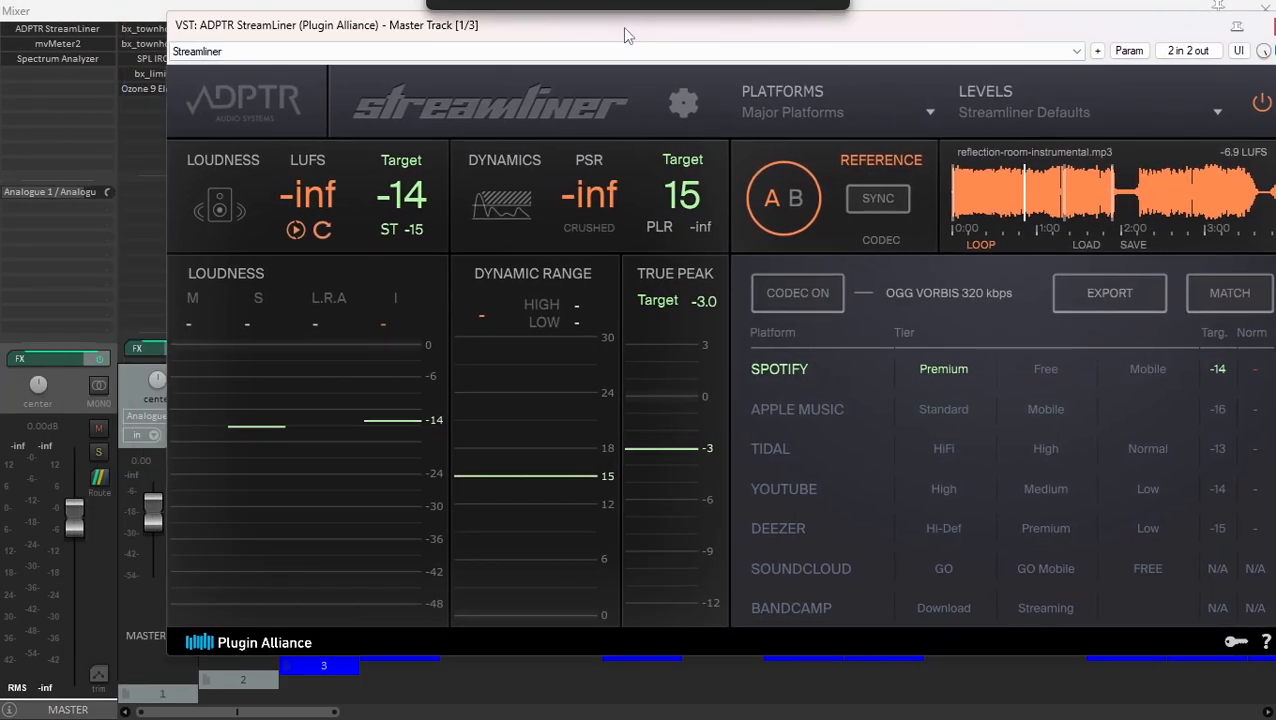
left_click(69, 50)
left_click_drag(1140, 56, 1140, 348)
left_click(51, 64)
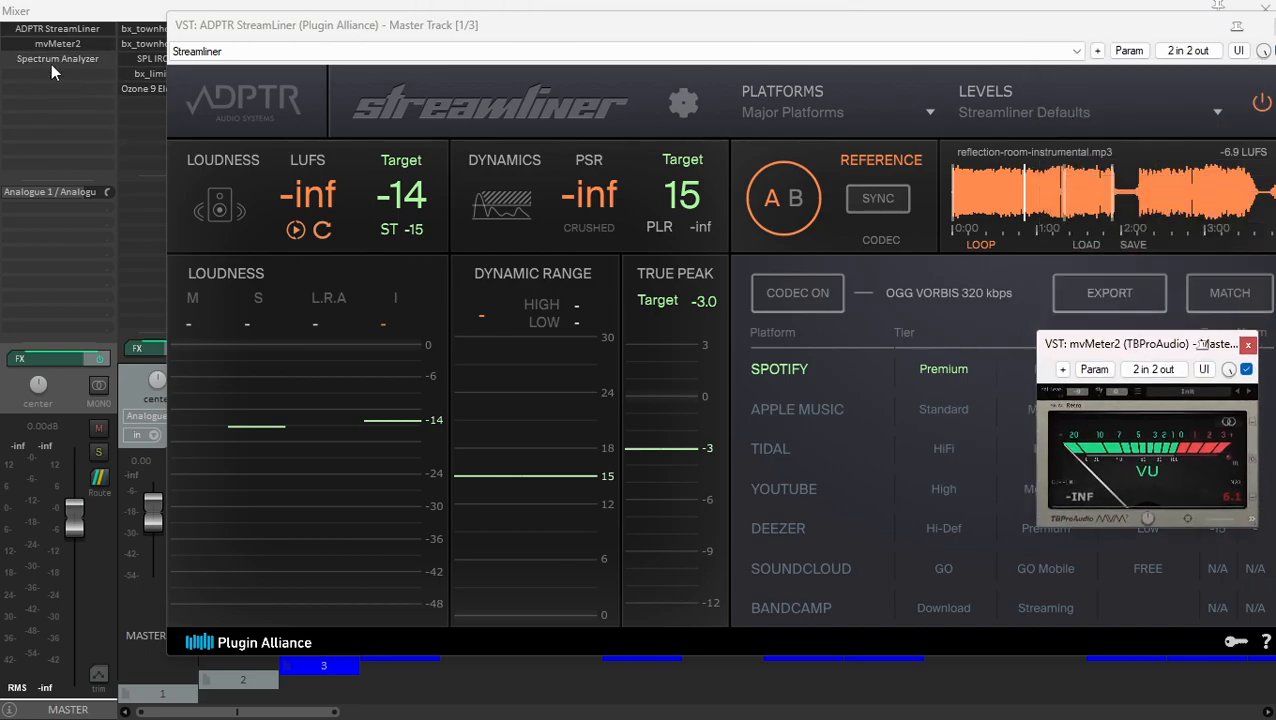
left_click_drag(530, 134, 570, 455)
left_click_drag(1075, 344, 1076, 249)
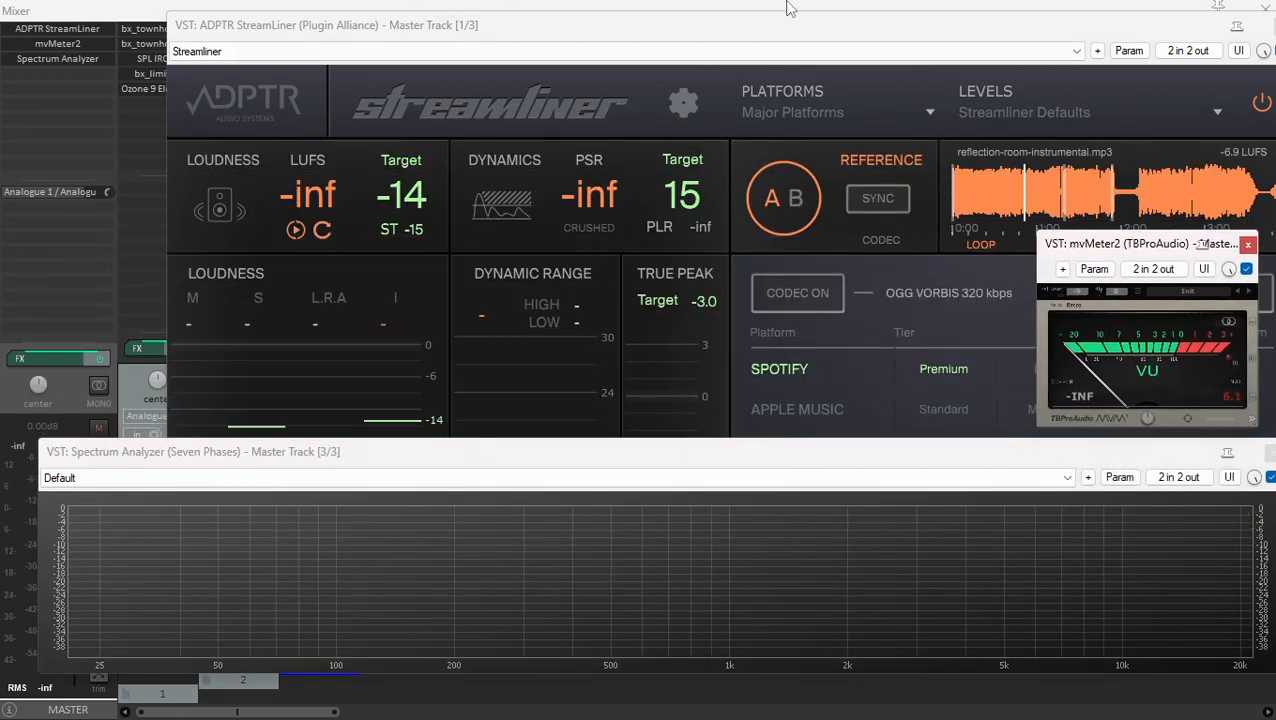
left_click(787, 3)
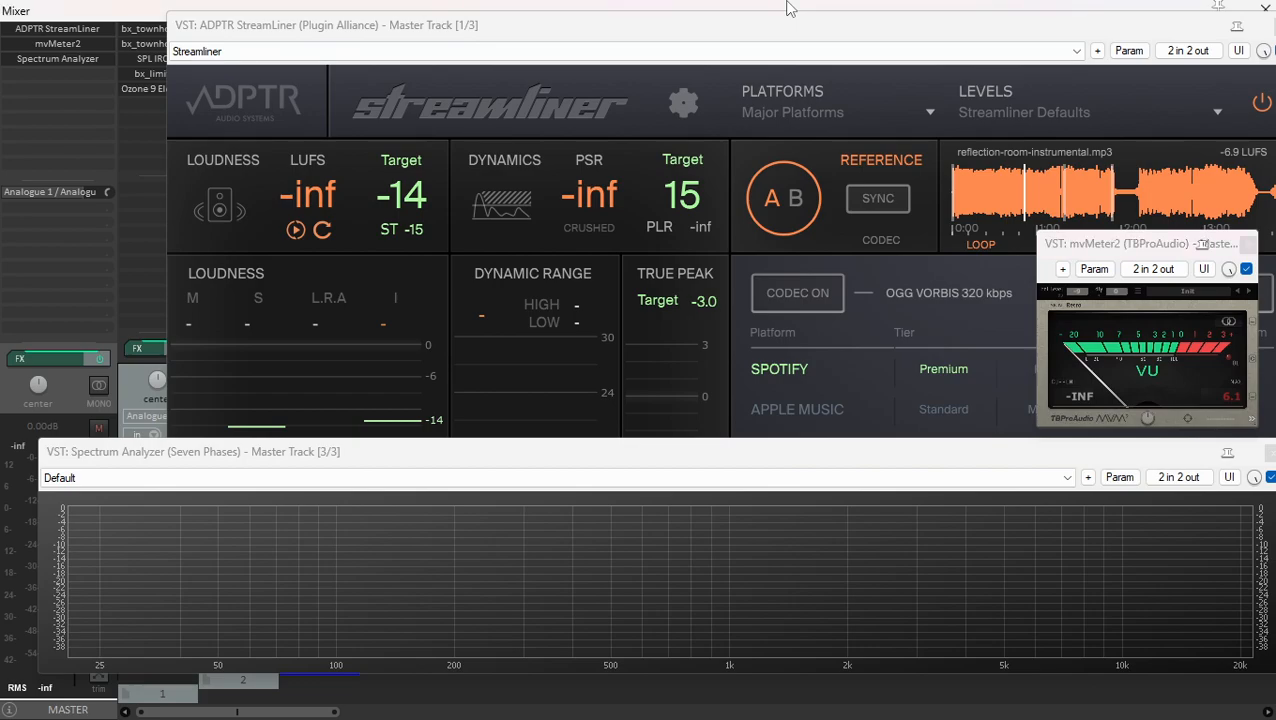
key("space")
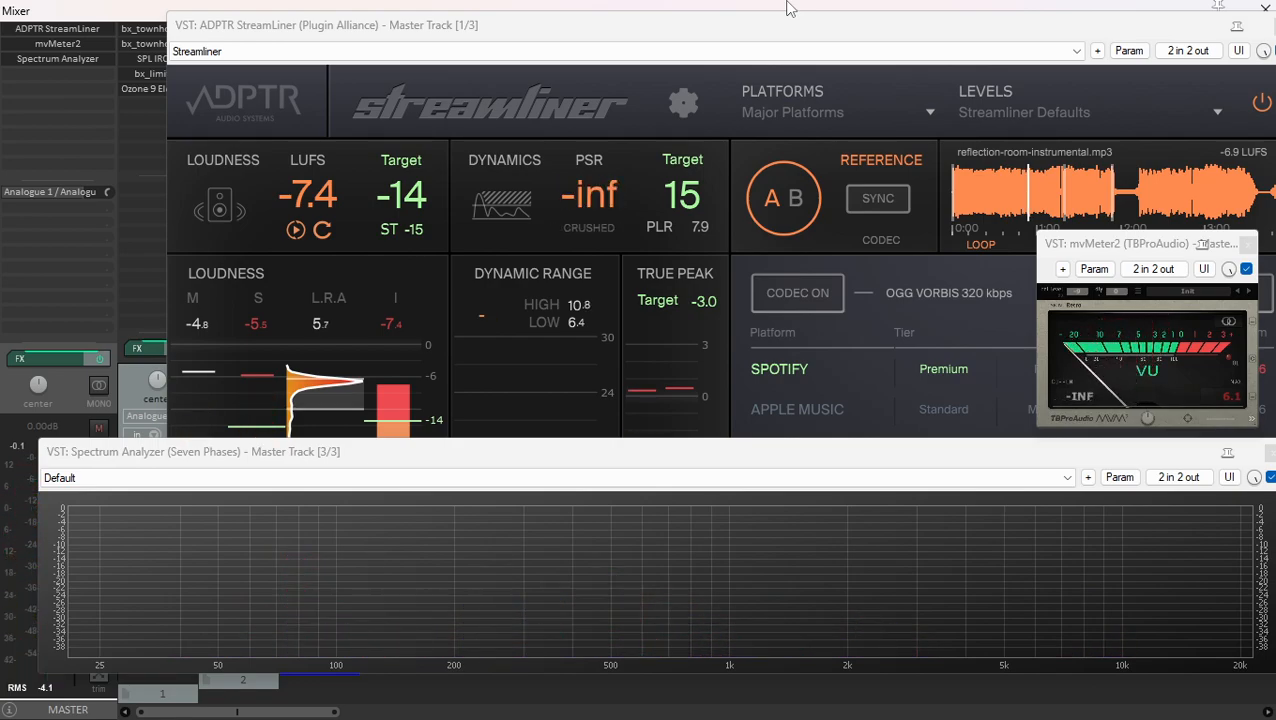
- Close the mvMeter2, Spectrum Analyzer and ADPTR StreamLiner windows
left_click(1249, 243)
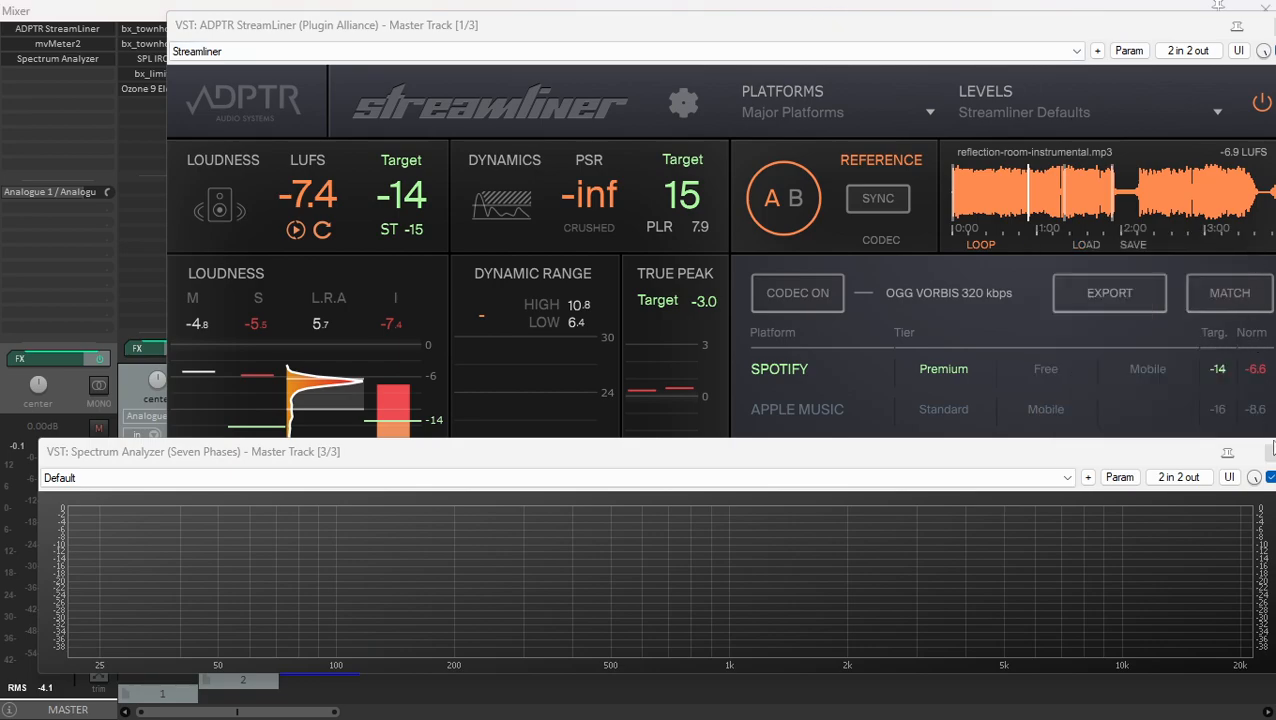
left_click(1269, 452)
left_click_drag(1197, 27, 1137, 29)
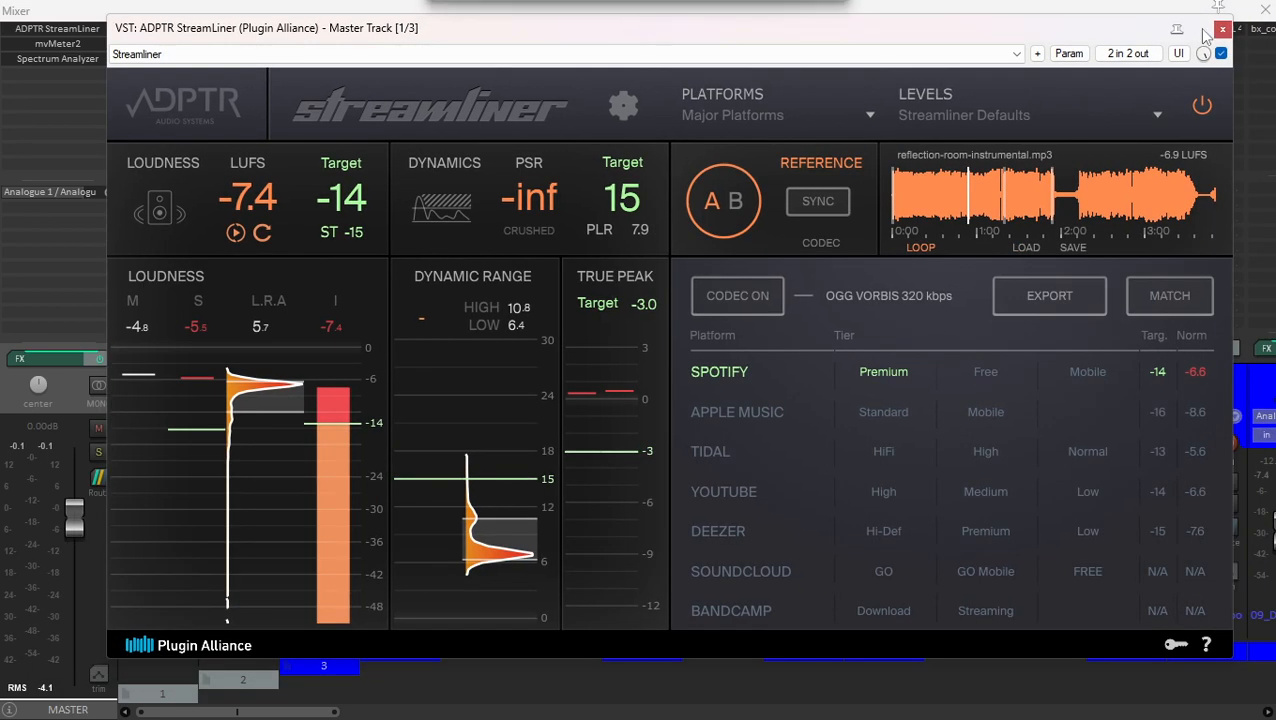
left_click(1224, 28)
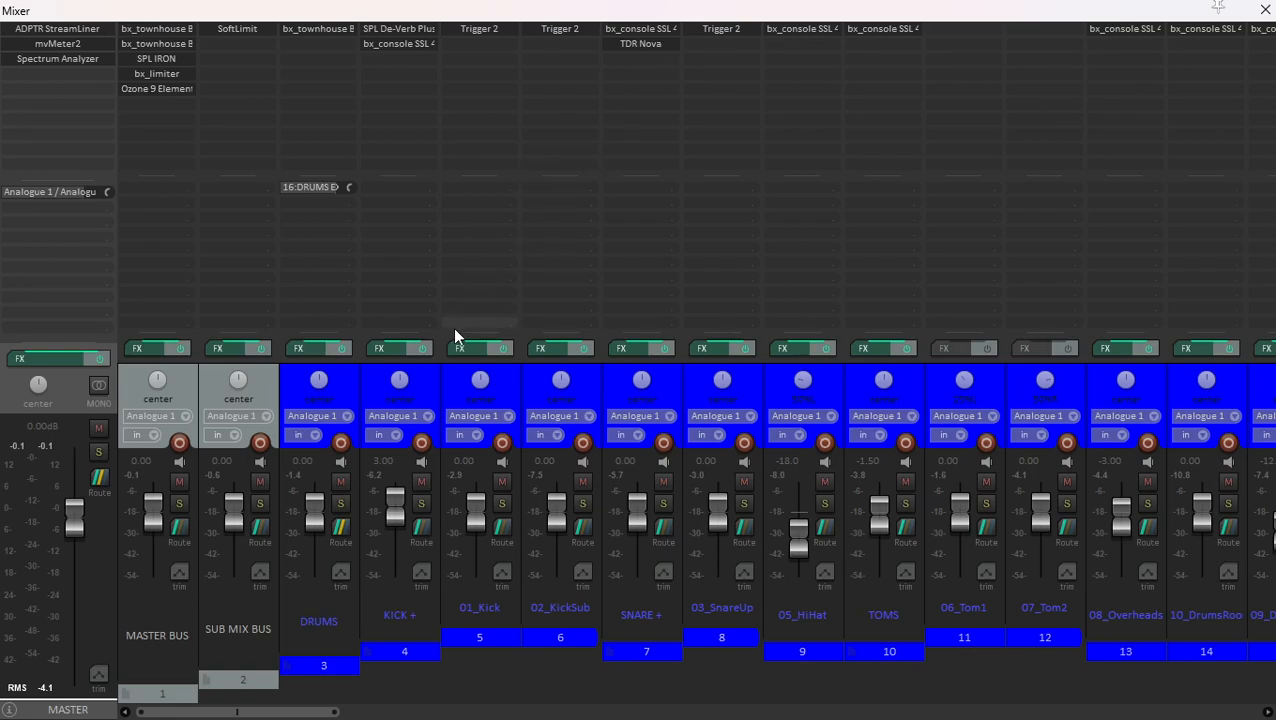
- Select the DRUMS folder and the KICK + channel in turn to compare their place in the routing
left_click(357, 392)
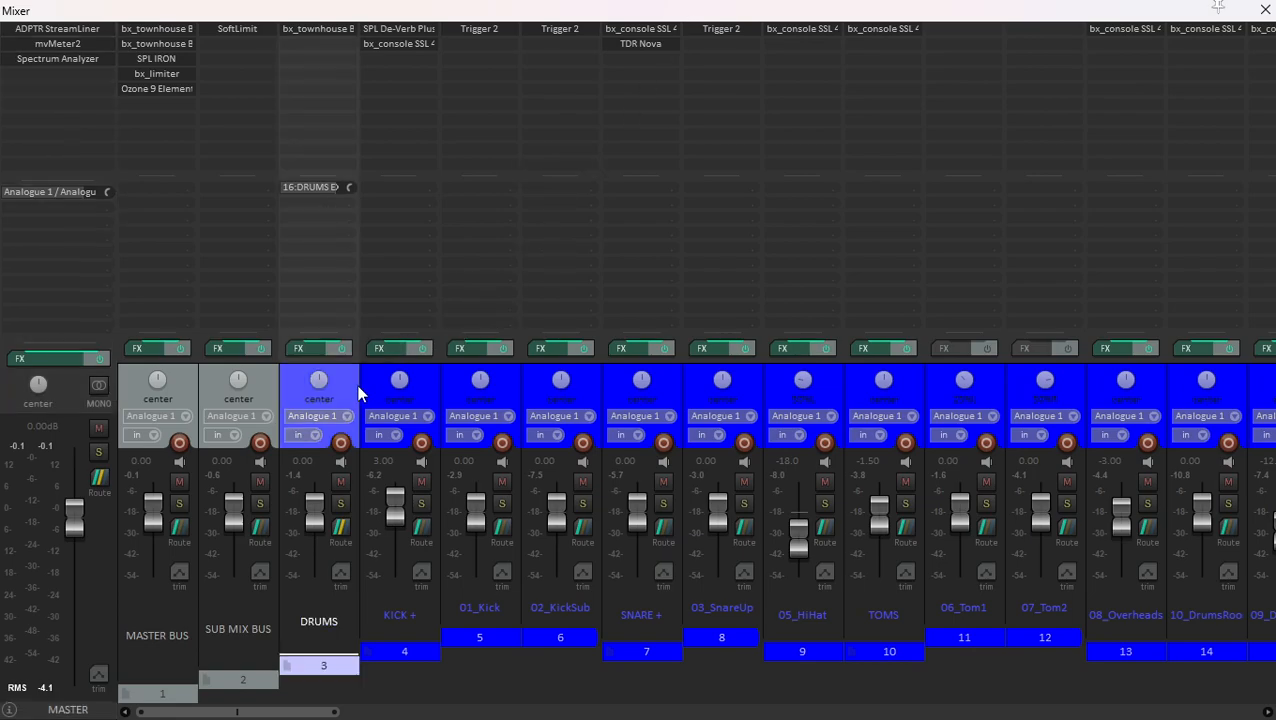
left_click(426, 378)
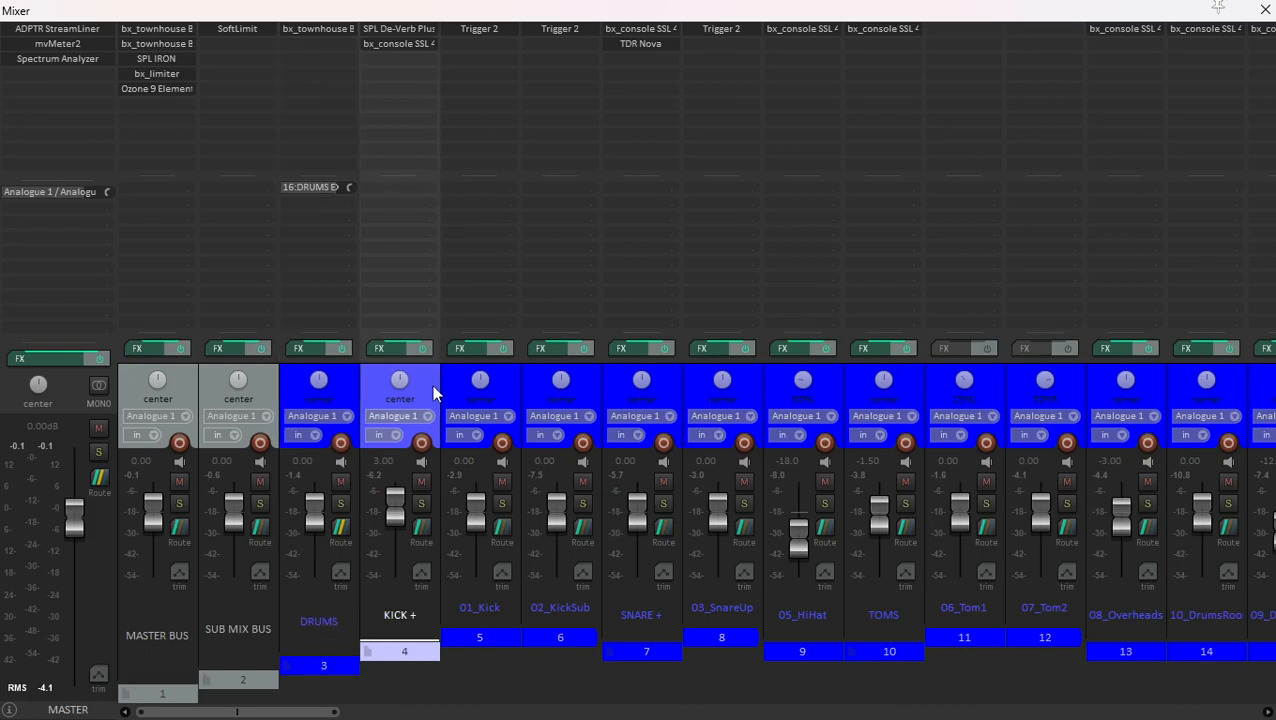
left_click(335, 374)
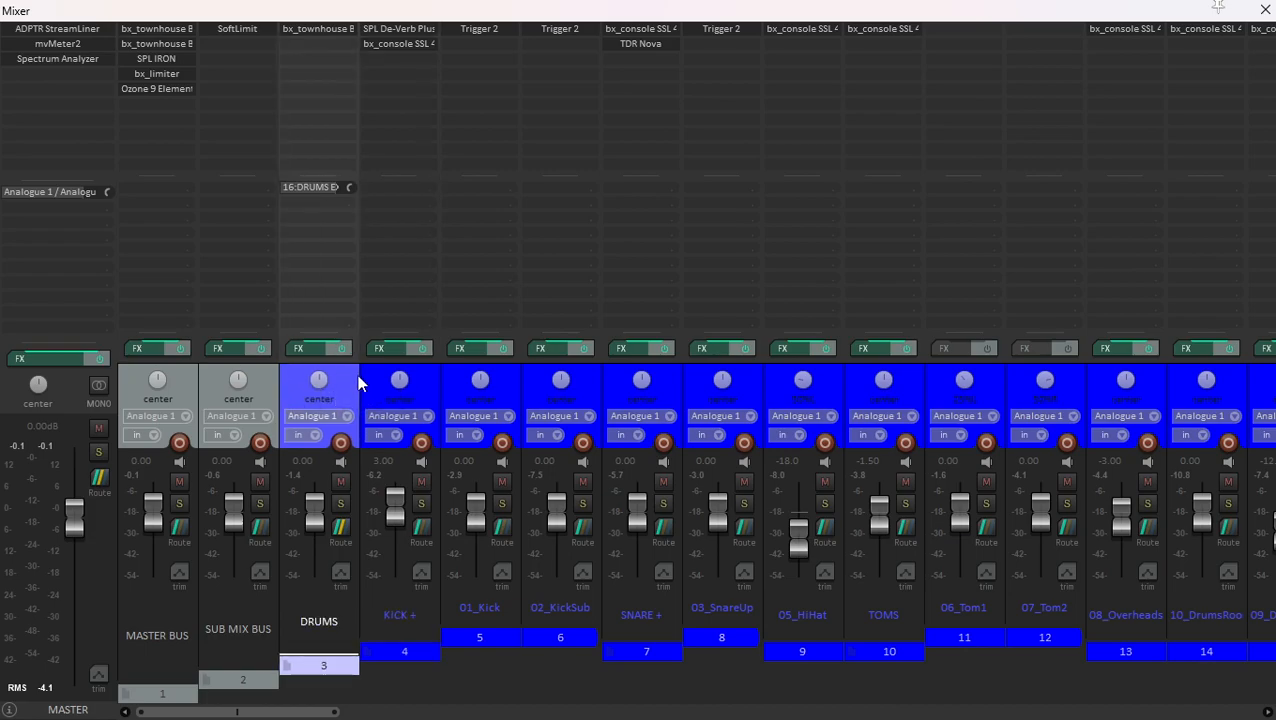
left_click(371, 382)
left_click(350, 382)
left_click(420, 381)
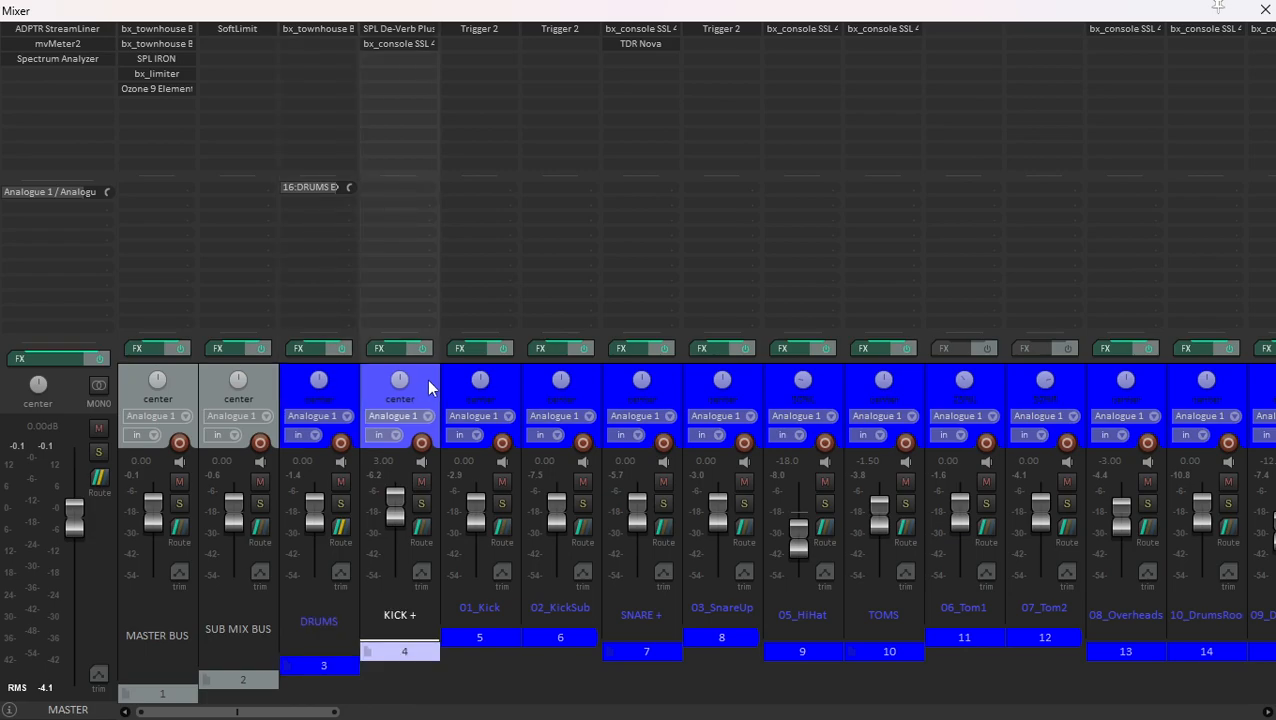
- Look over the remaining drum channels and select the BASS folder and its 11_BassBI channel in turn
scroll(564, 397, "right", 6)
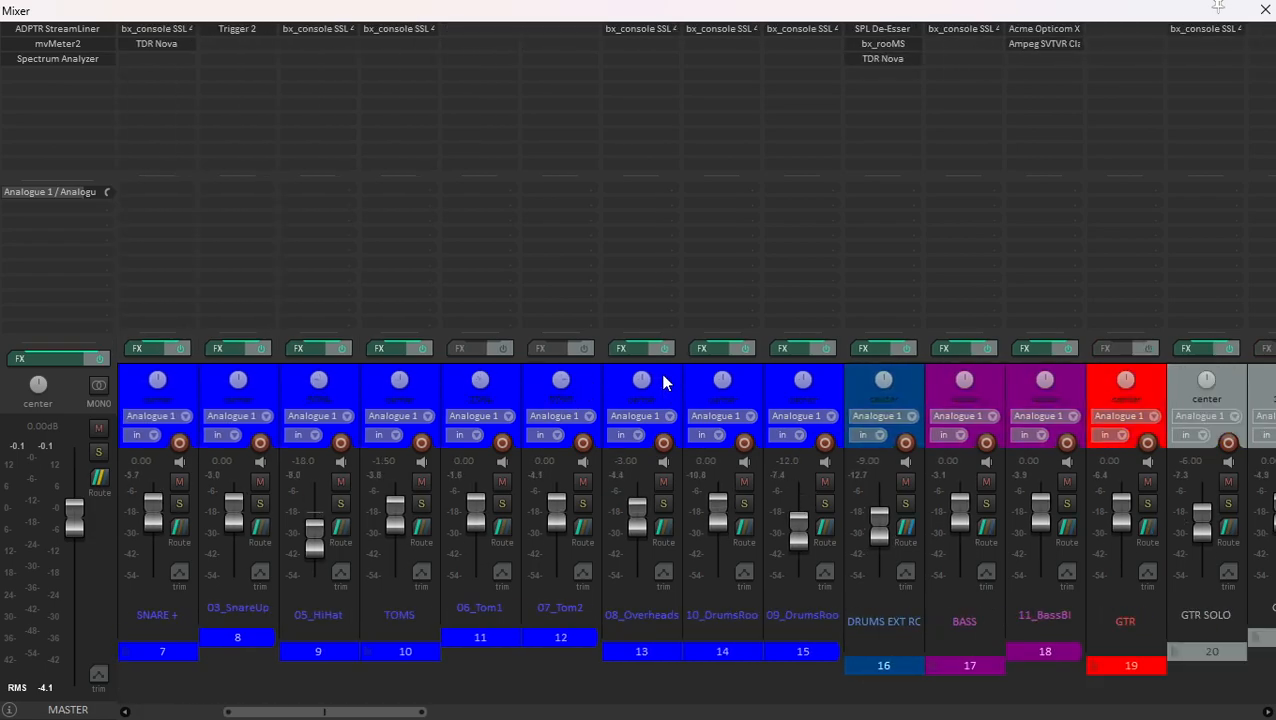
left_click(1001, 387)
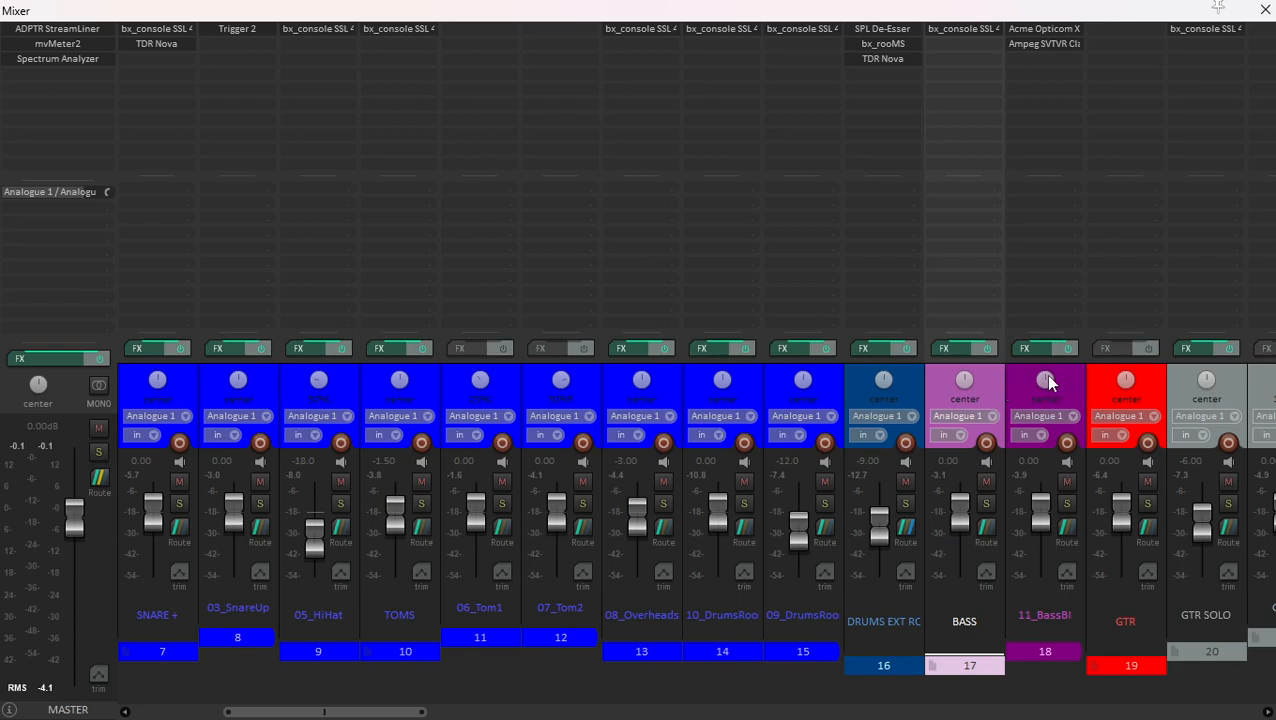
left_click(1074, 377)
- Look through the guitar channels and select the GTR folder that groups GTR SOLO and GTR BASE
scroll(879, 410, "right", 6)
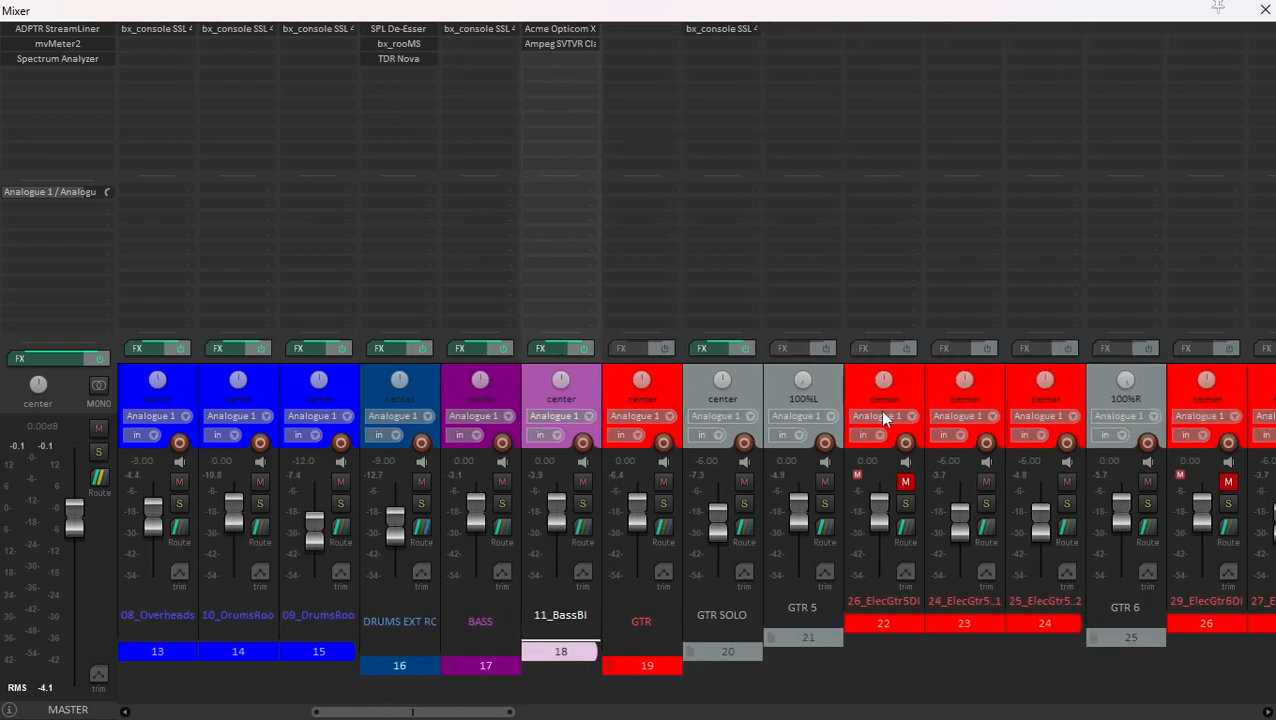
scroll(879, 410, "right", 3)
scroll(808, 400, "right", 2)
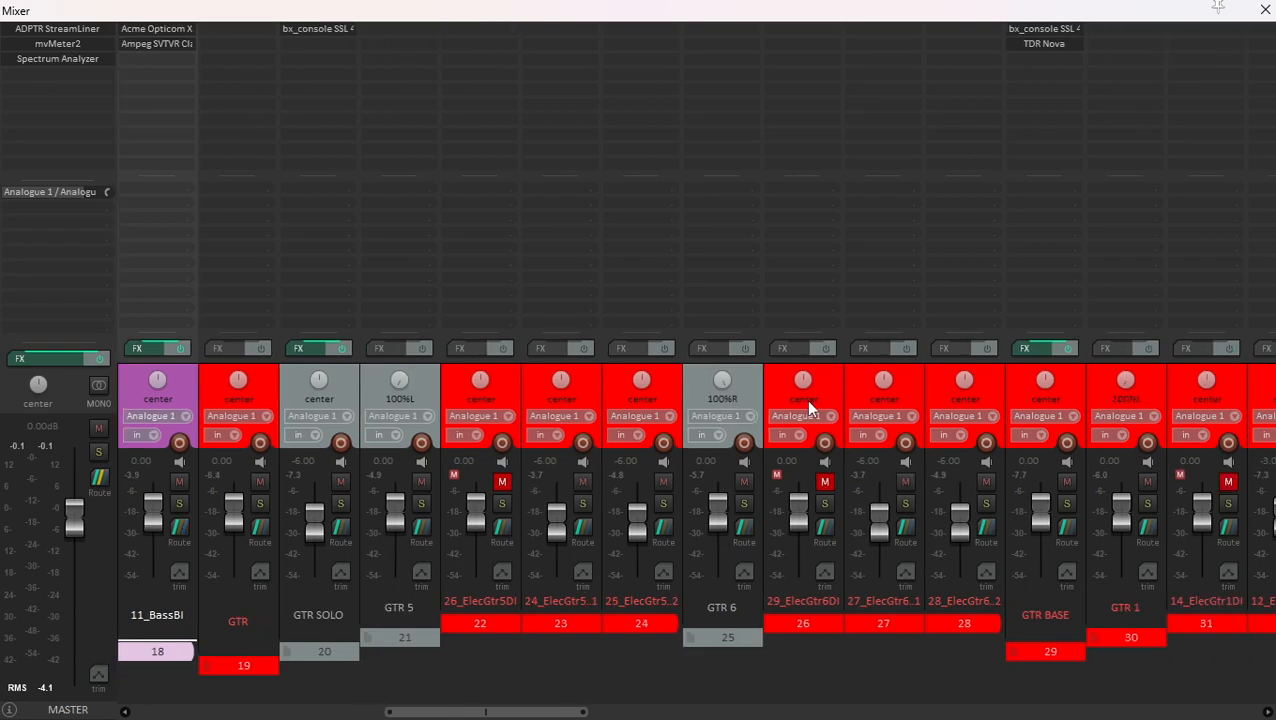
scroll(808, 405, "right", 1)
scroll(650, 433, "left", 7)
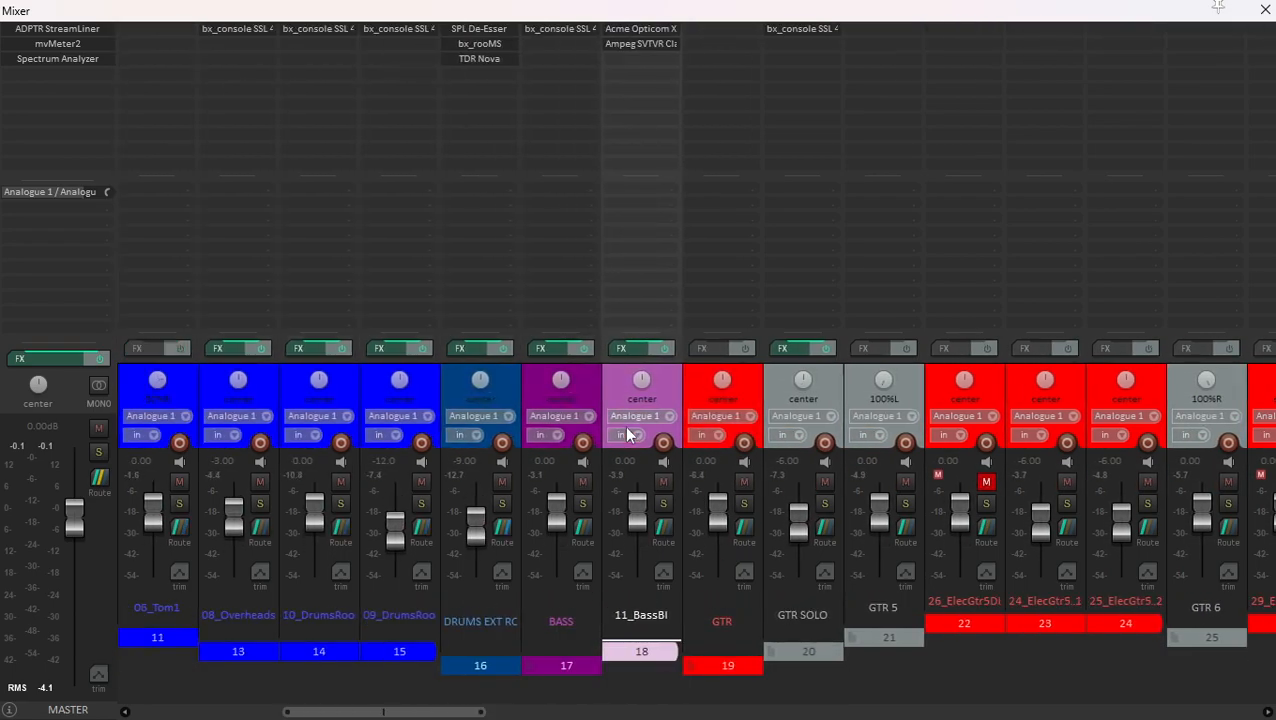
scroll(628, 435, "right", 2)
left_click(593, 390)
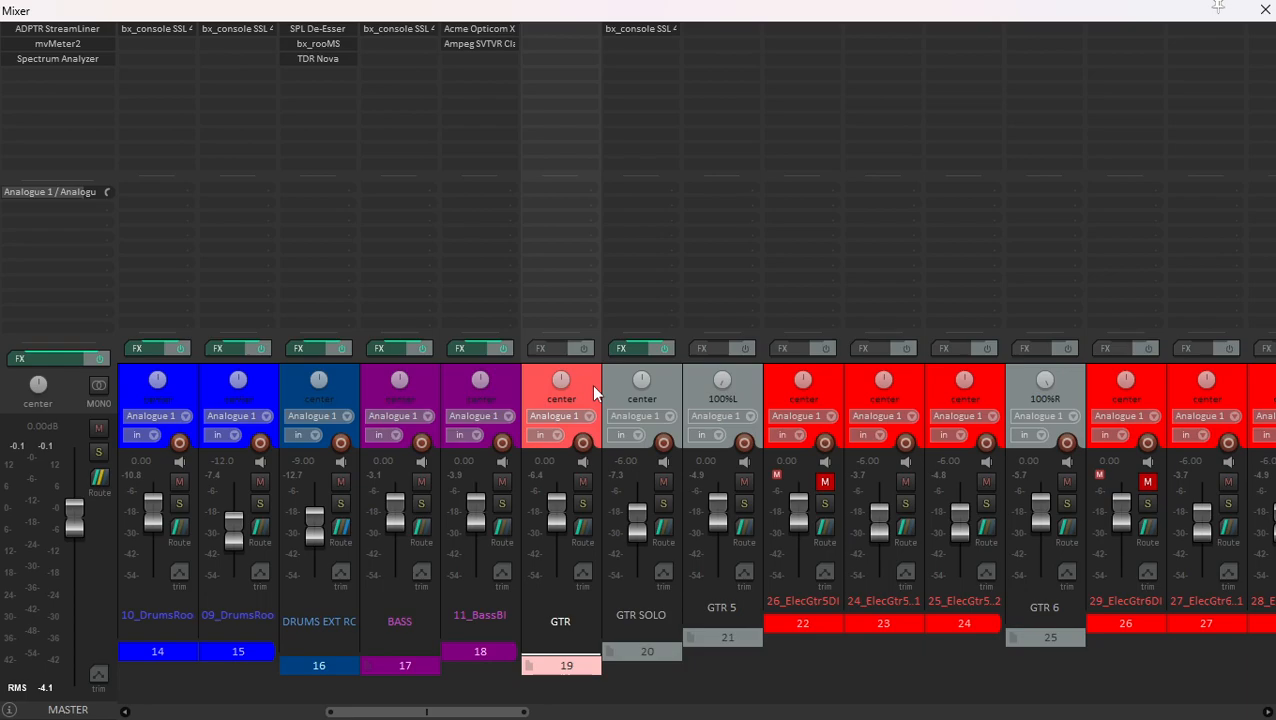
scroll(593, 390, "left", 1)
scroll(593, 390, "right", 4)
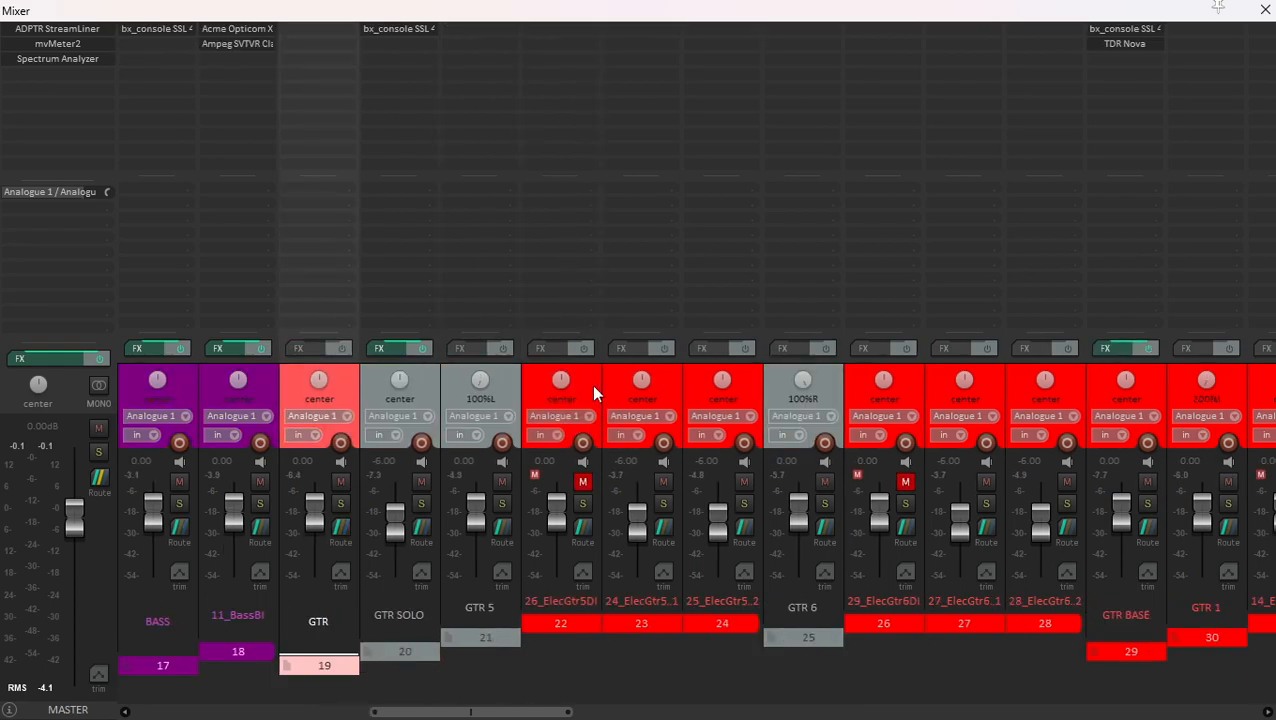
- Review the bass and drum channels back to the start of the mixer and select the DRUMS folder
scroll(593, 390, "left", 3)
scroll(593, 390, "left", 7)
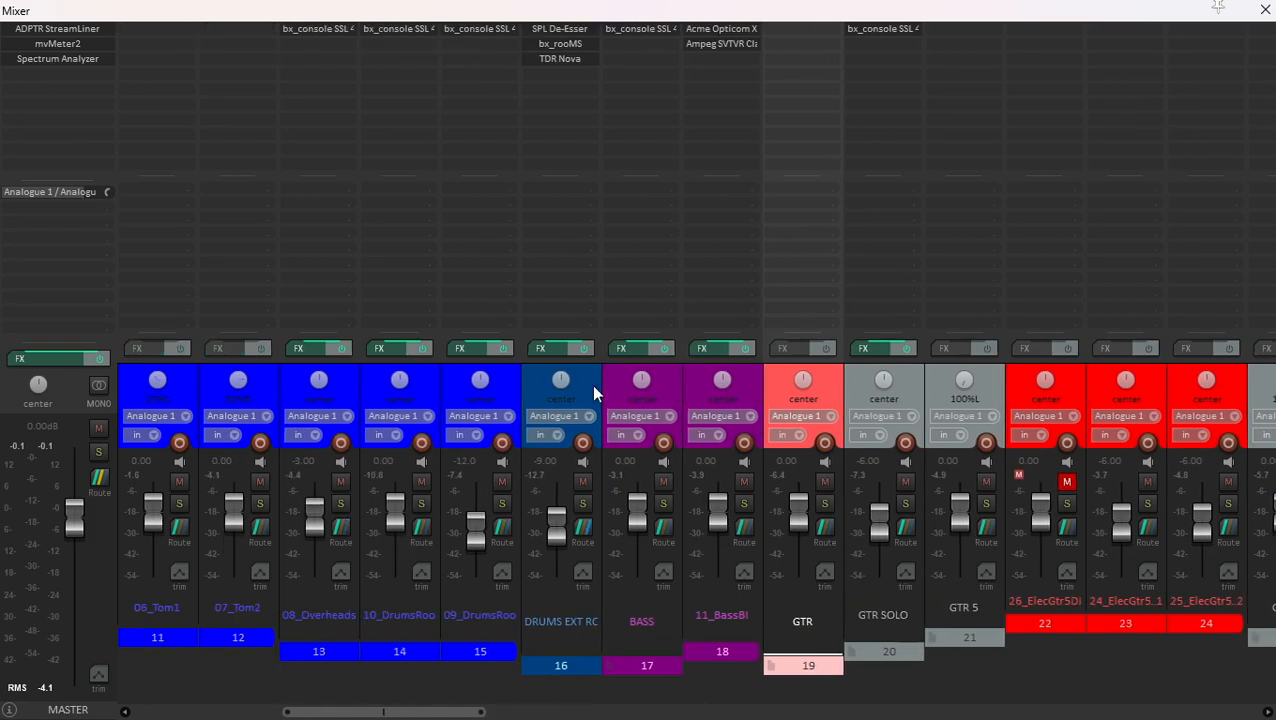
scroll(593, 393, "left", 3)
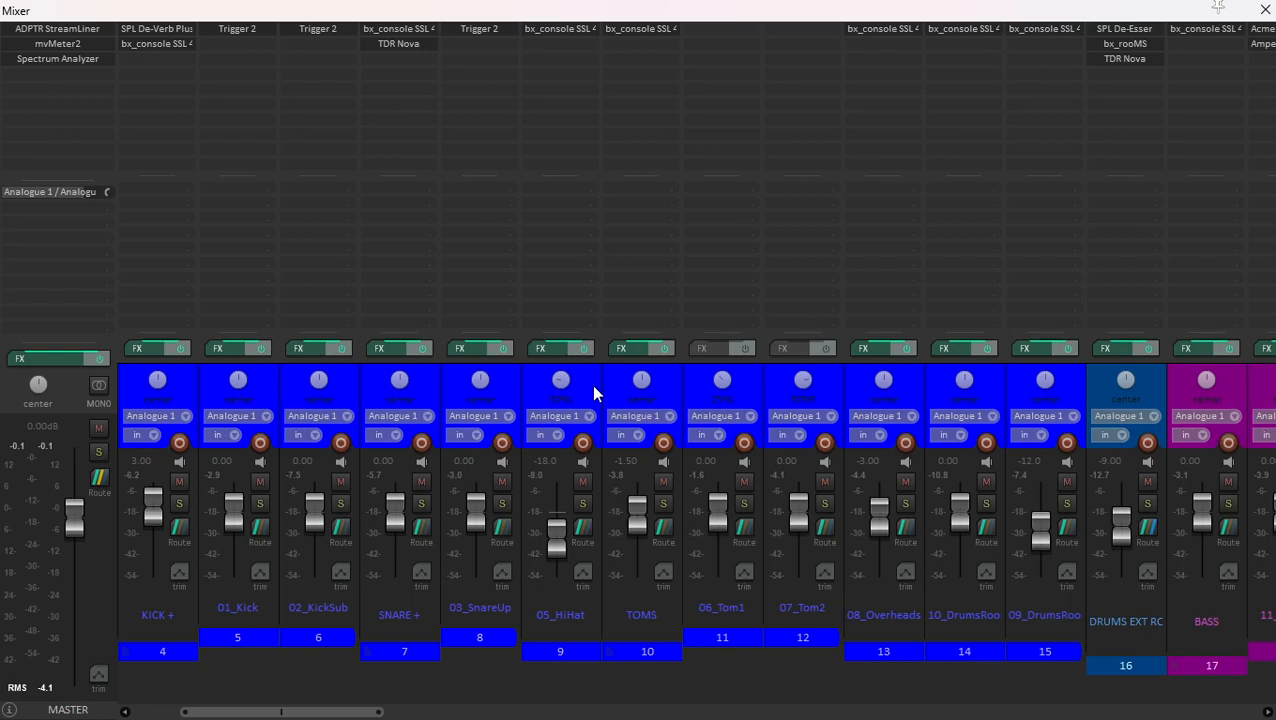
scroll(593, 393, "left", 1)
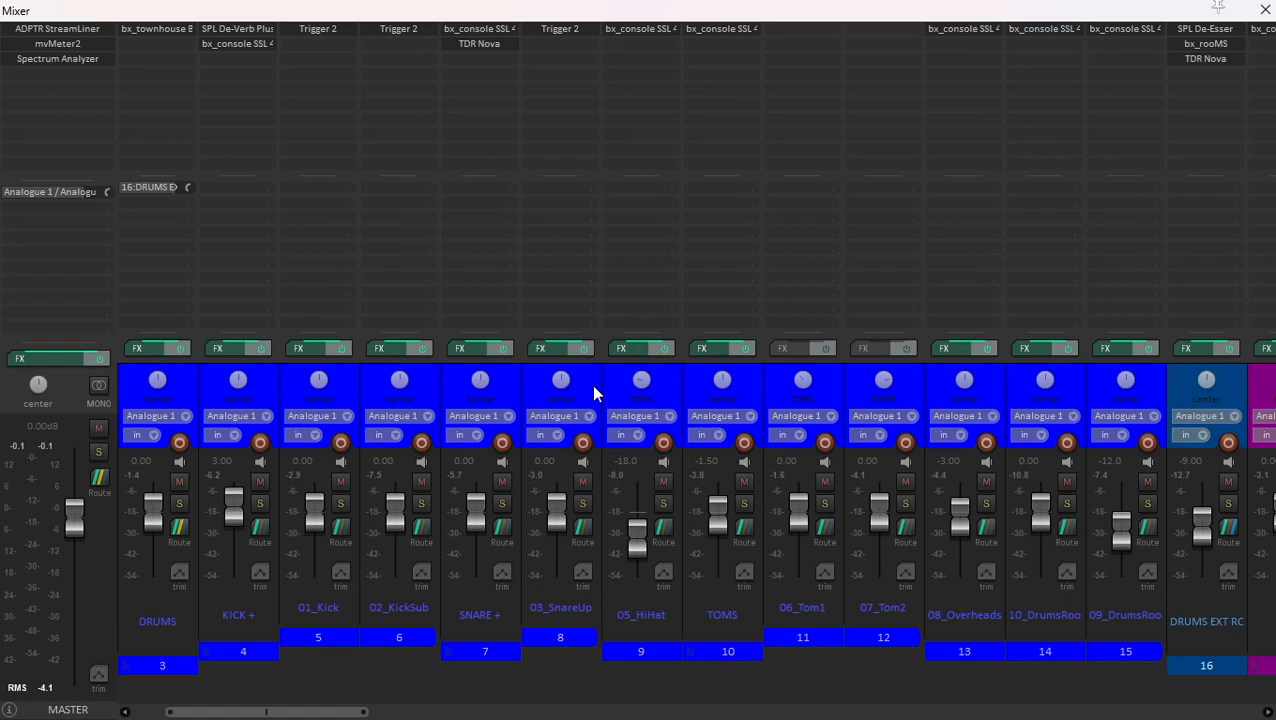
scroll(594, 393, "left", 1)
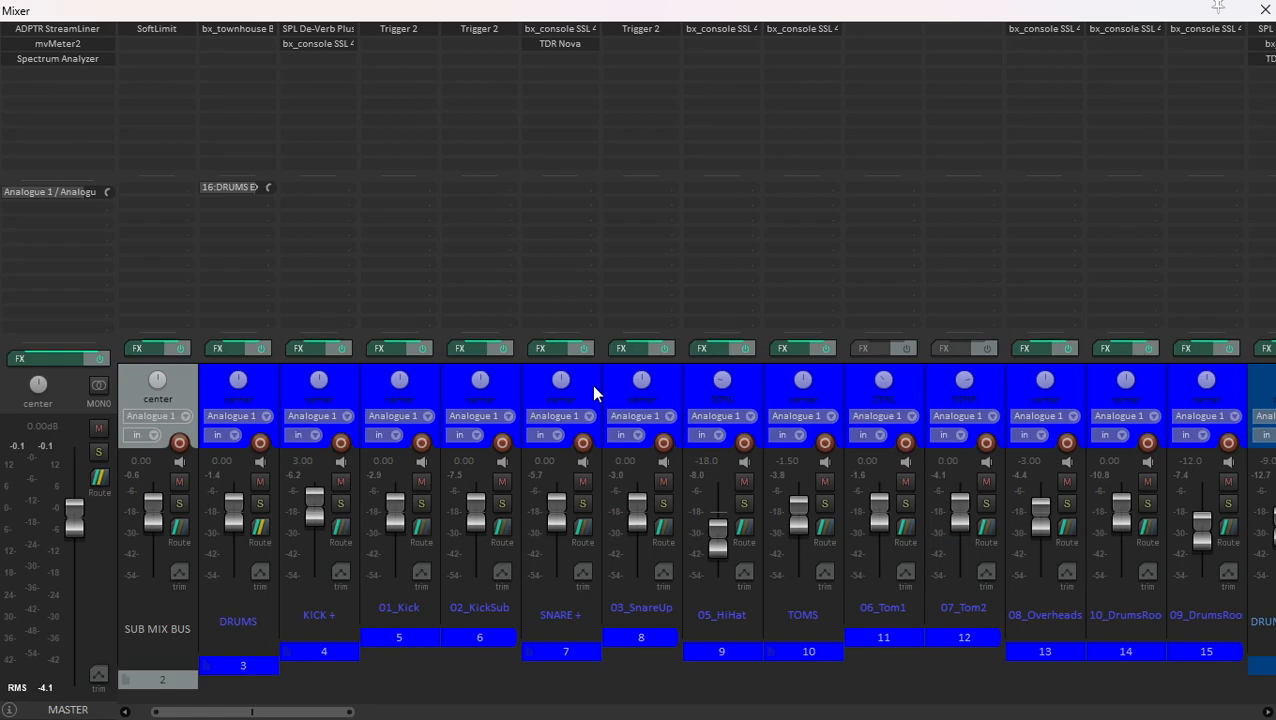
scroll(593, 390, "left", 1)
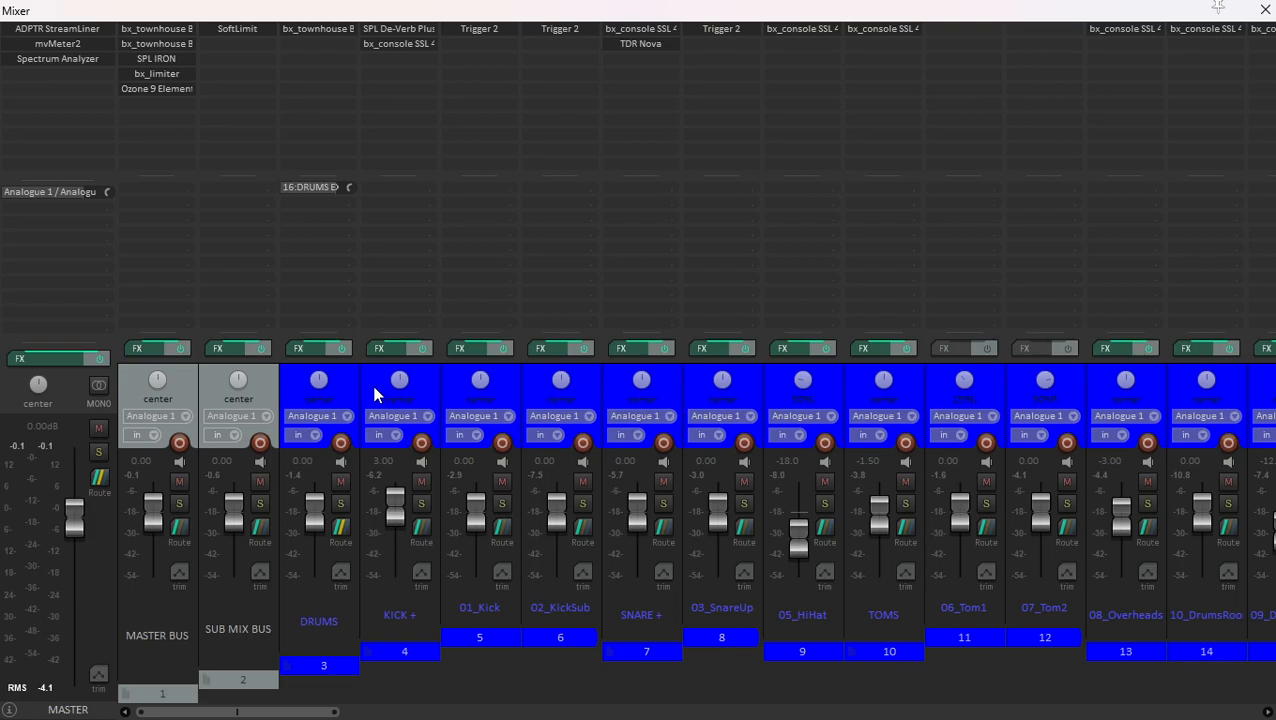
left_click(345, 380)
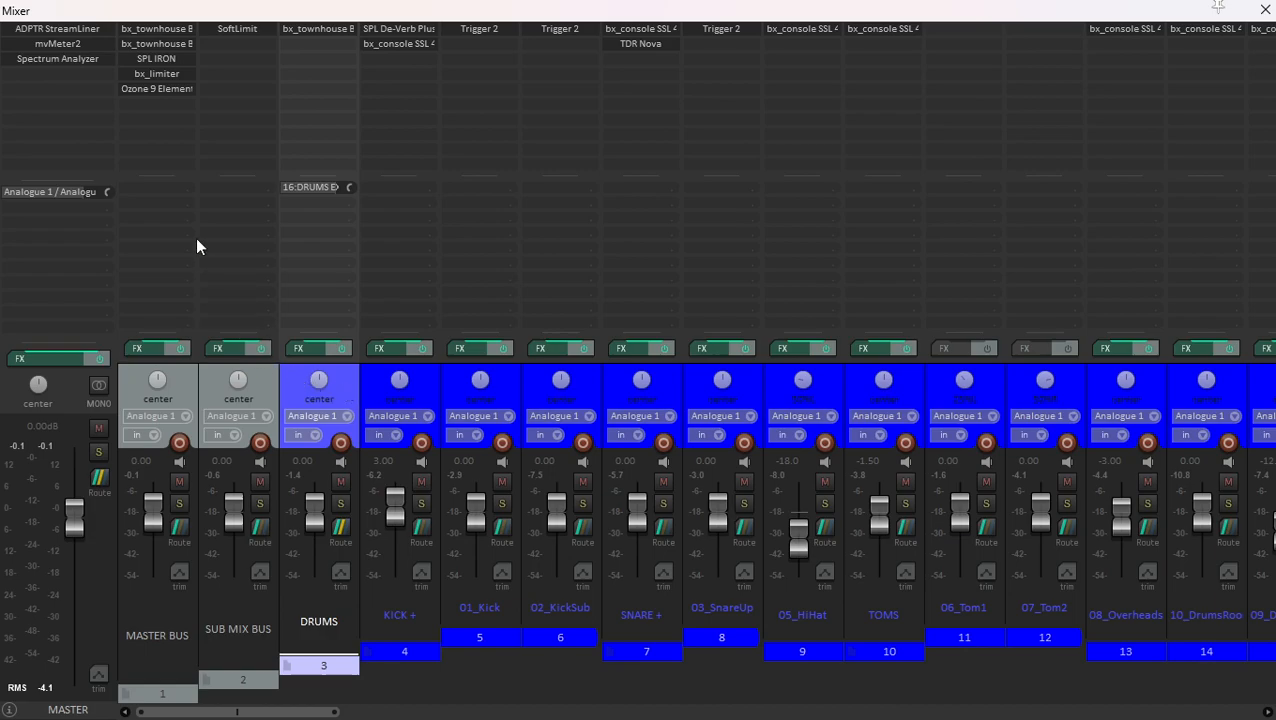
- Open the MASTER BUS effects chain, inspect the bx_townhouse compressors, and show SPL IRON while the song plays
left_click(185, 370)
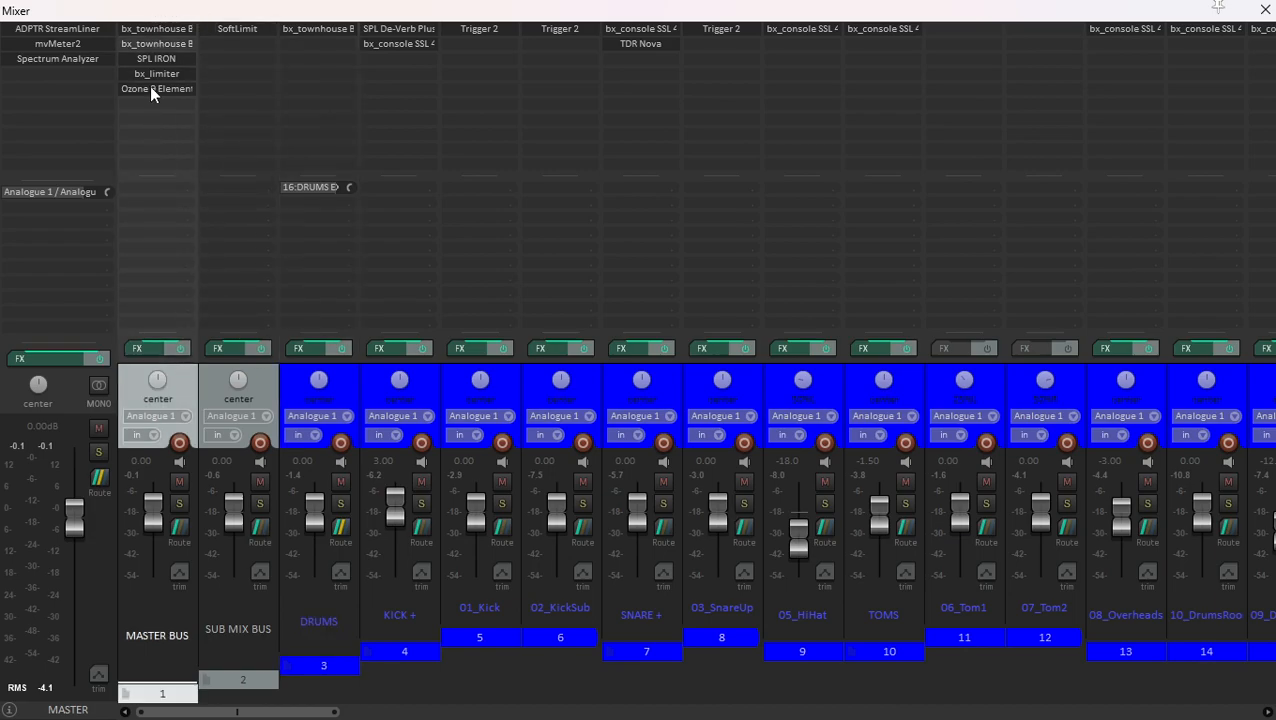
left_click(154, 346)
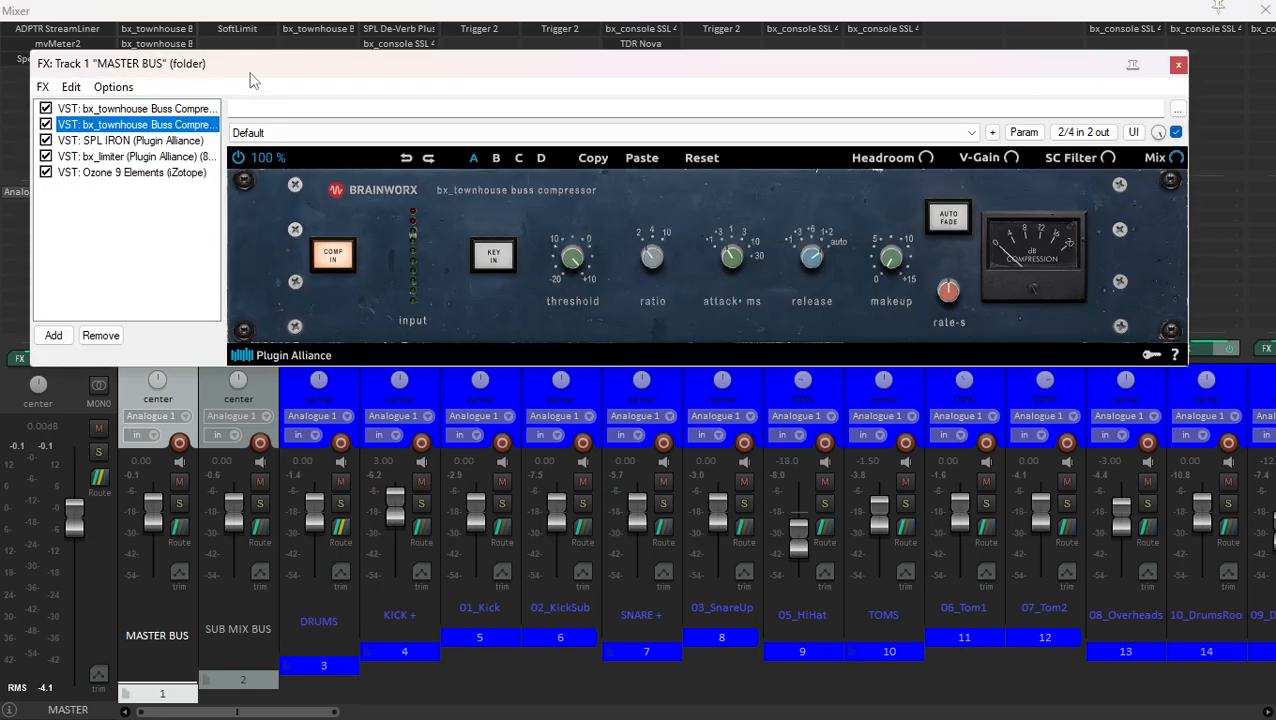
left_click(126, 110, "shift")
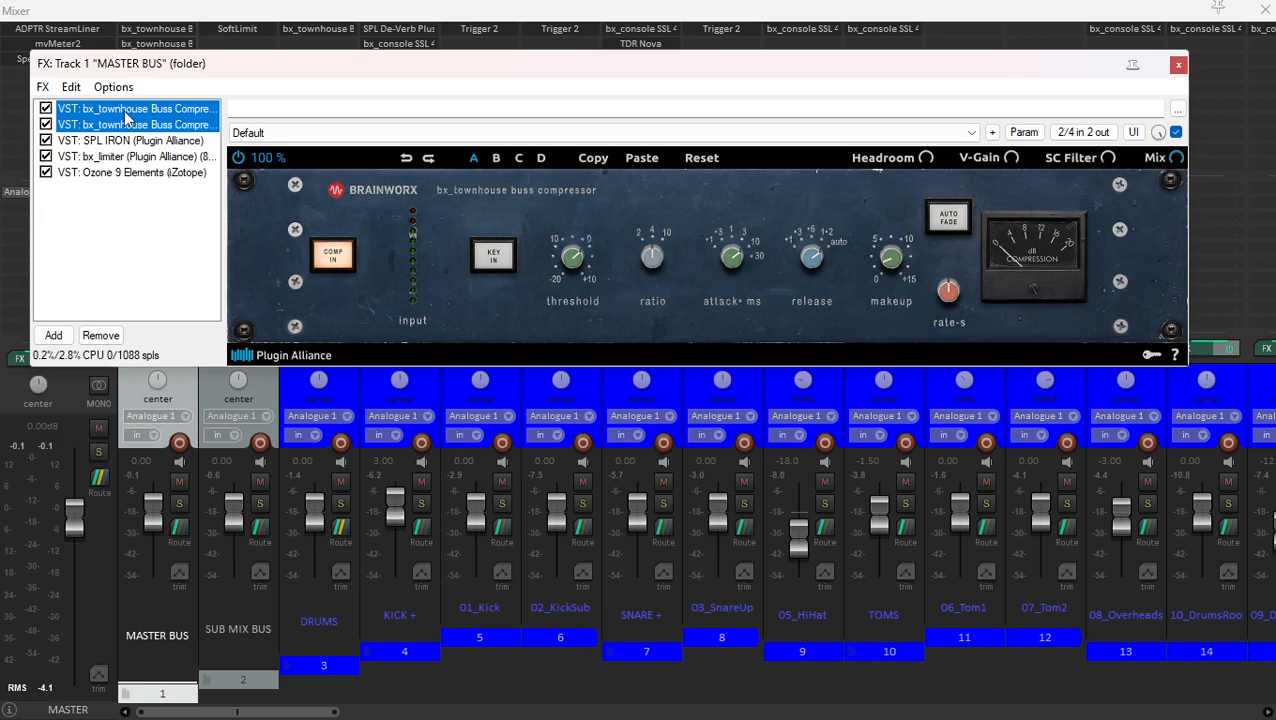
left_click(122, 141)
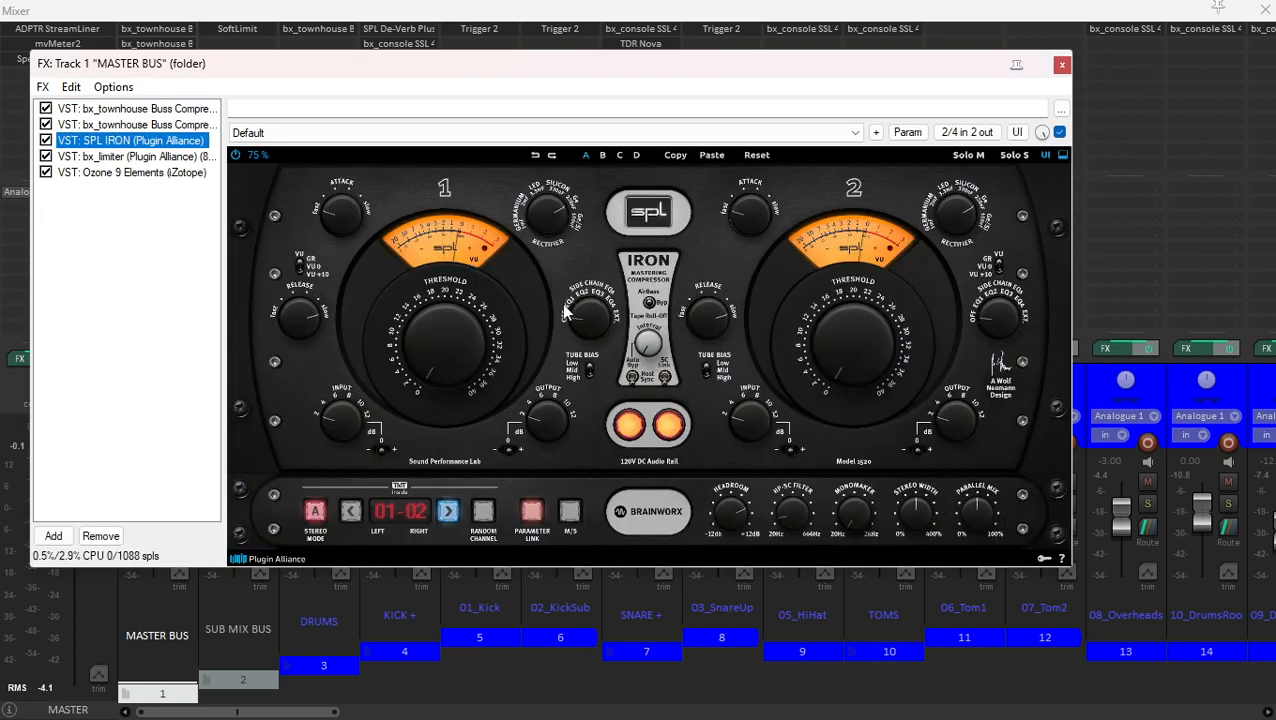
key("space")
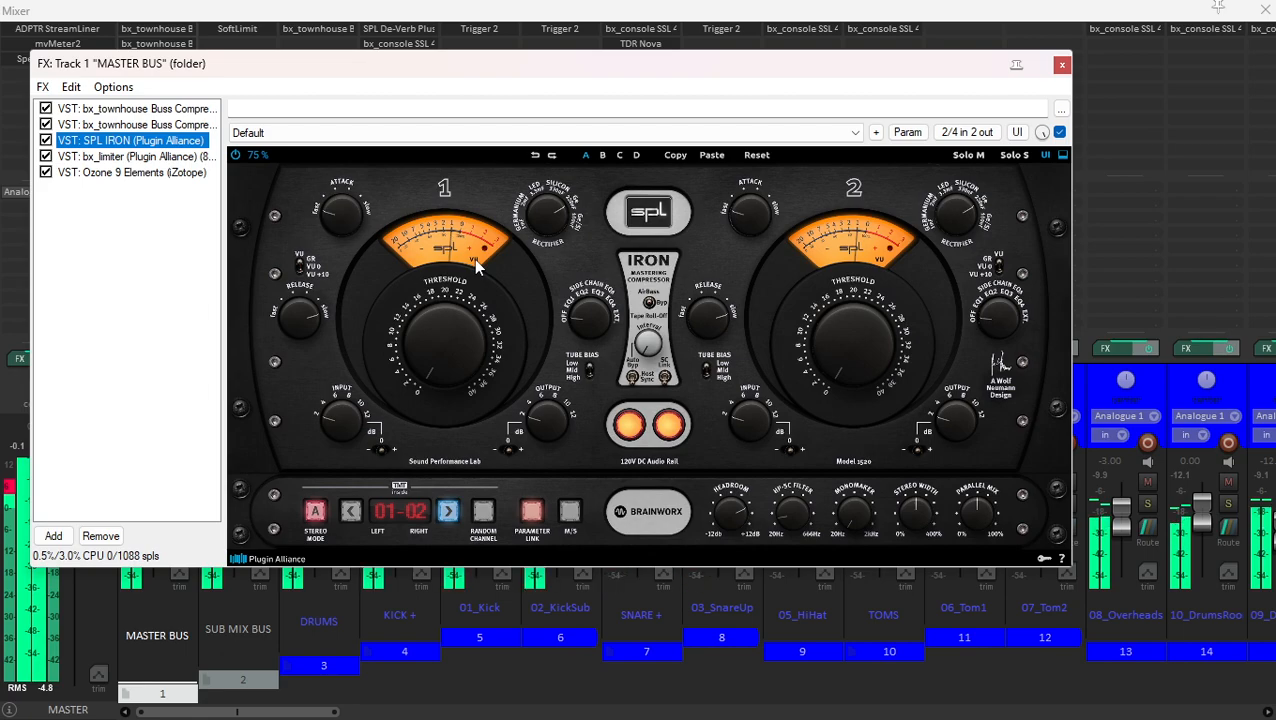
- Inspect bx_limiter and the Imager and Maximizer modules of Ozone 9 Elements on the MASTER BUS, and close the effects chain
left_click(95, 156)
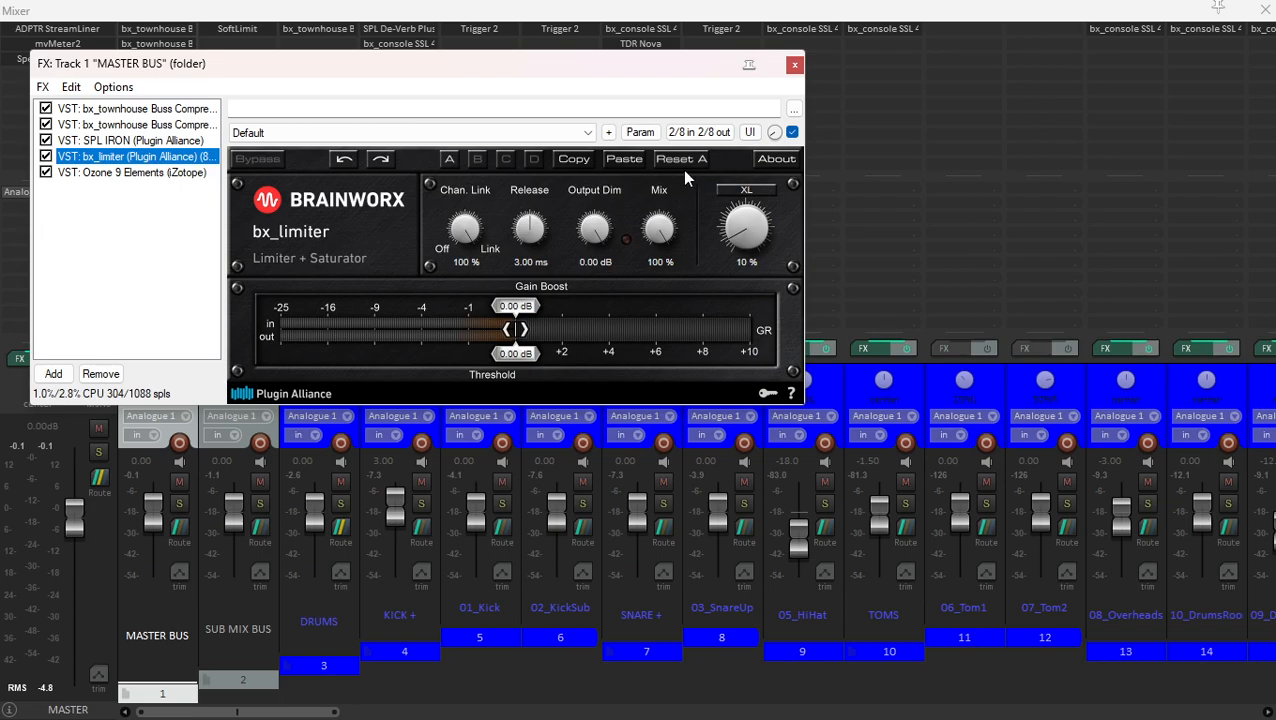
left_click(130, 173)
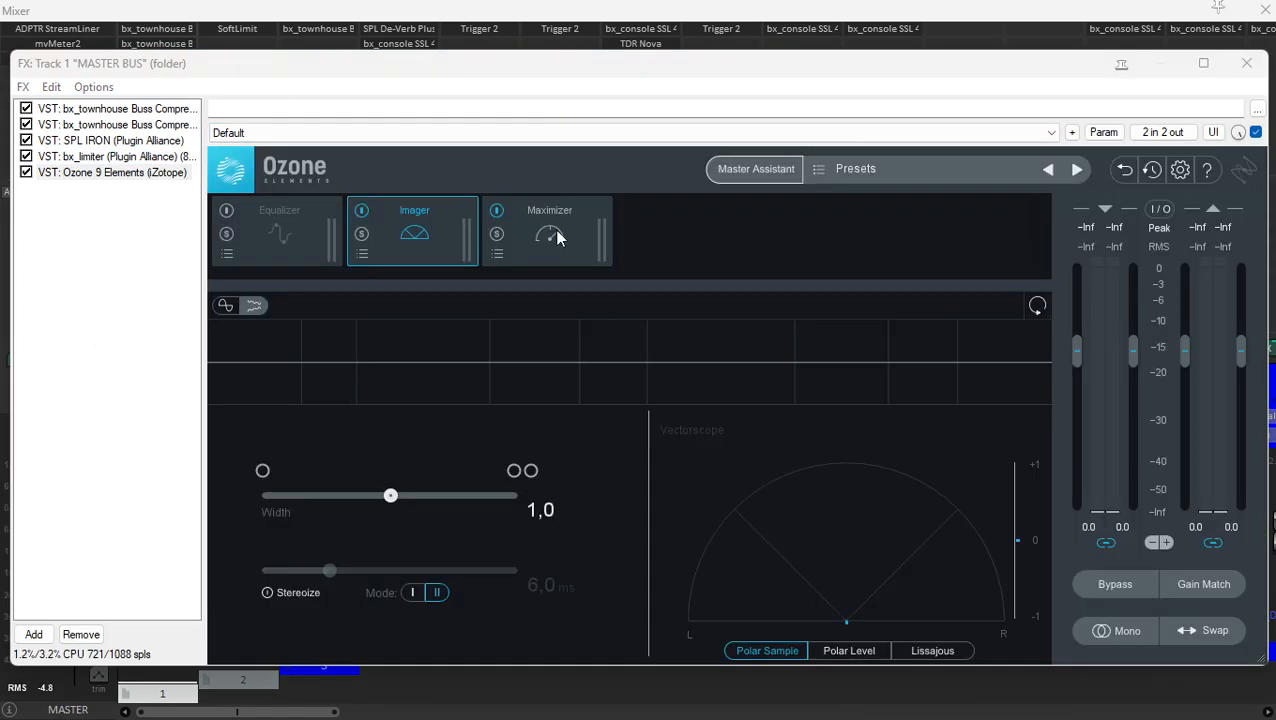
left_click(556, 232)
left_click(418, 222)
left_click(538, 241)
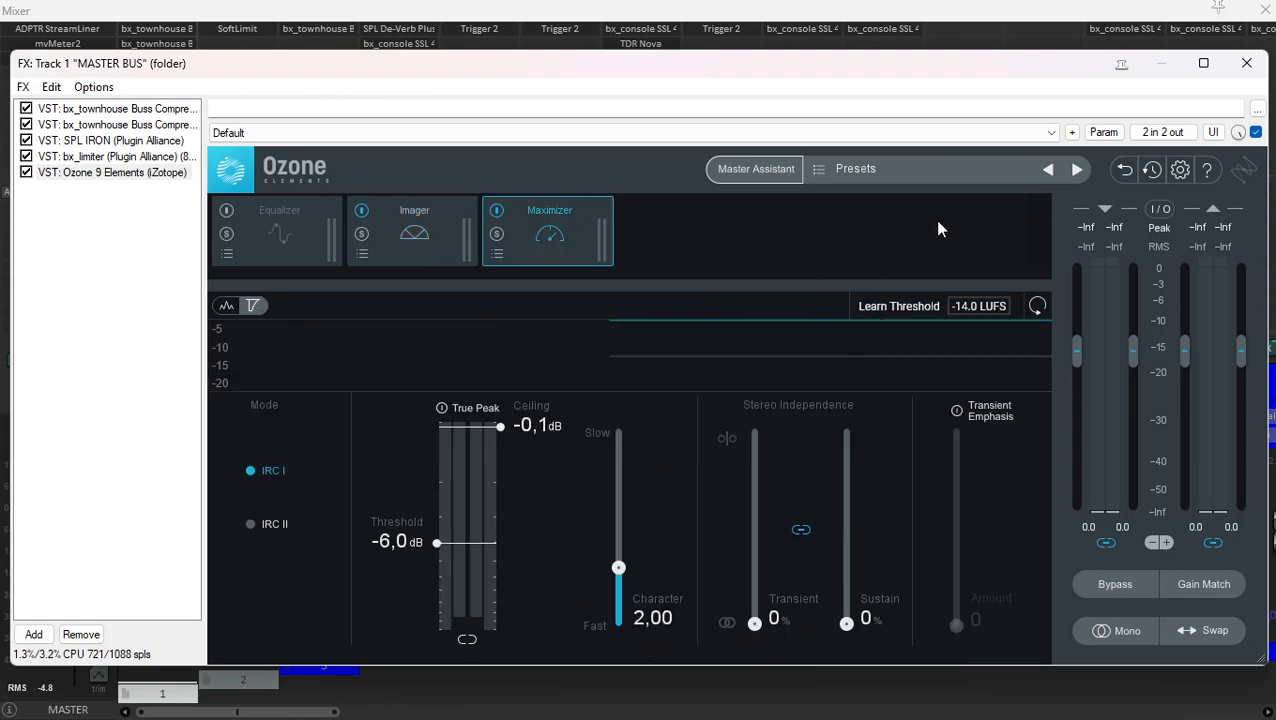
left_click(1246, 63)
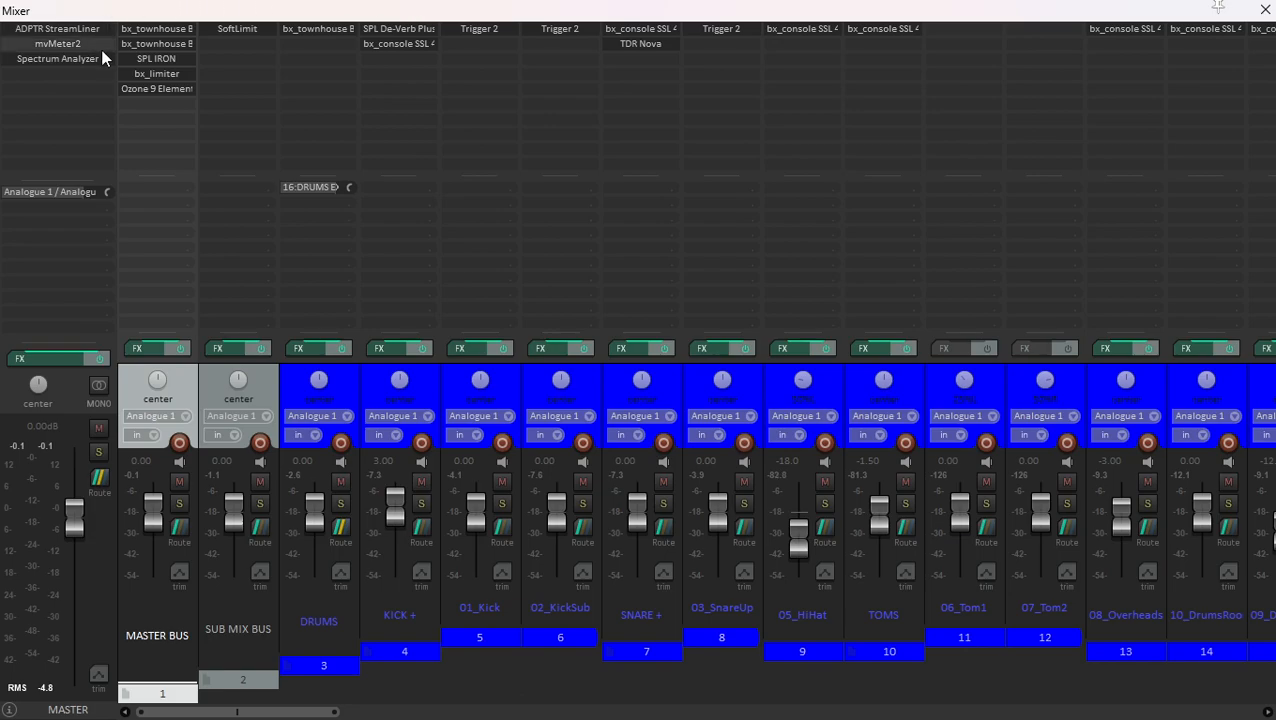
- Open the SoftLimit plugin on the SUB MIX BUS, inspect its settings, close it, and select the MASTER channel
left_click(267, 377)
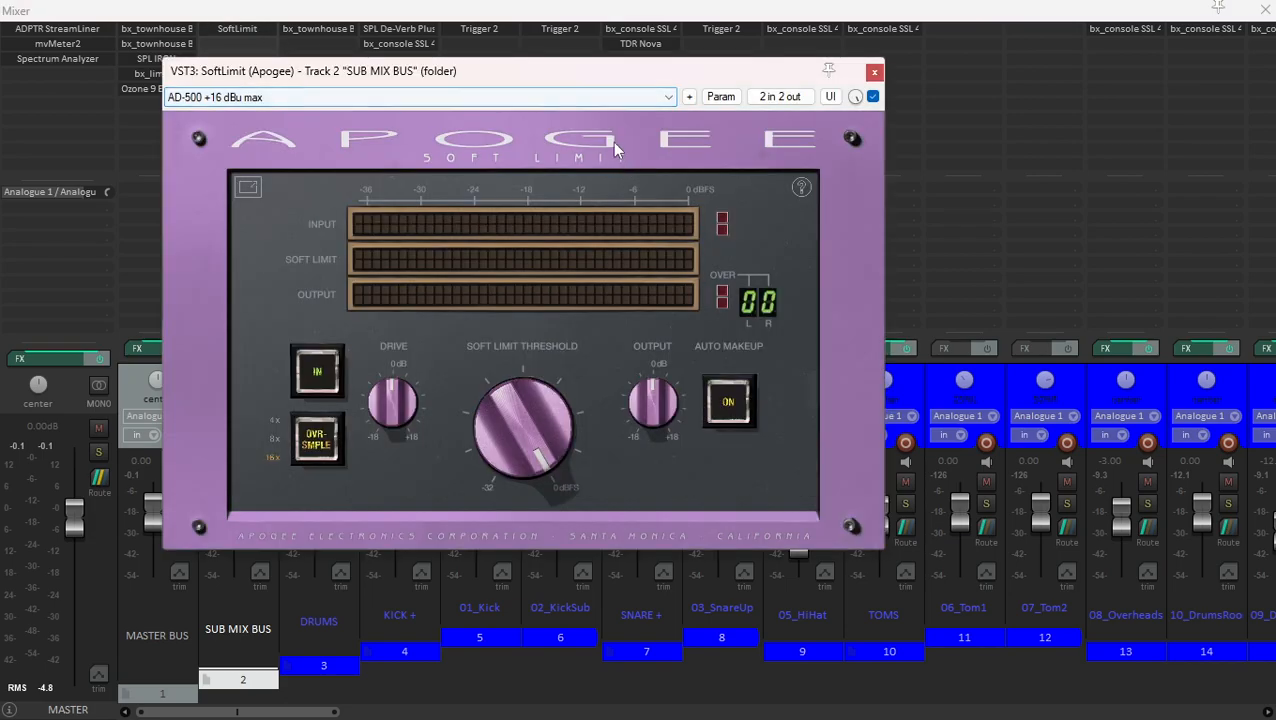
left_click_drag(563, 77, 638, 71)
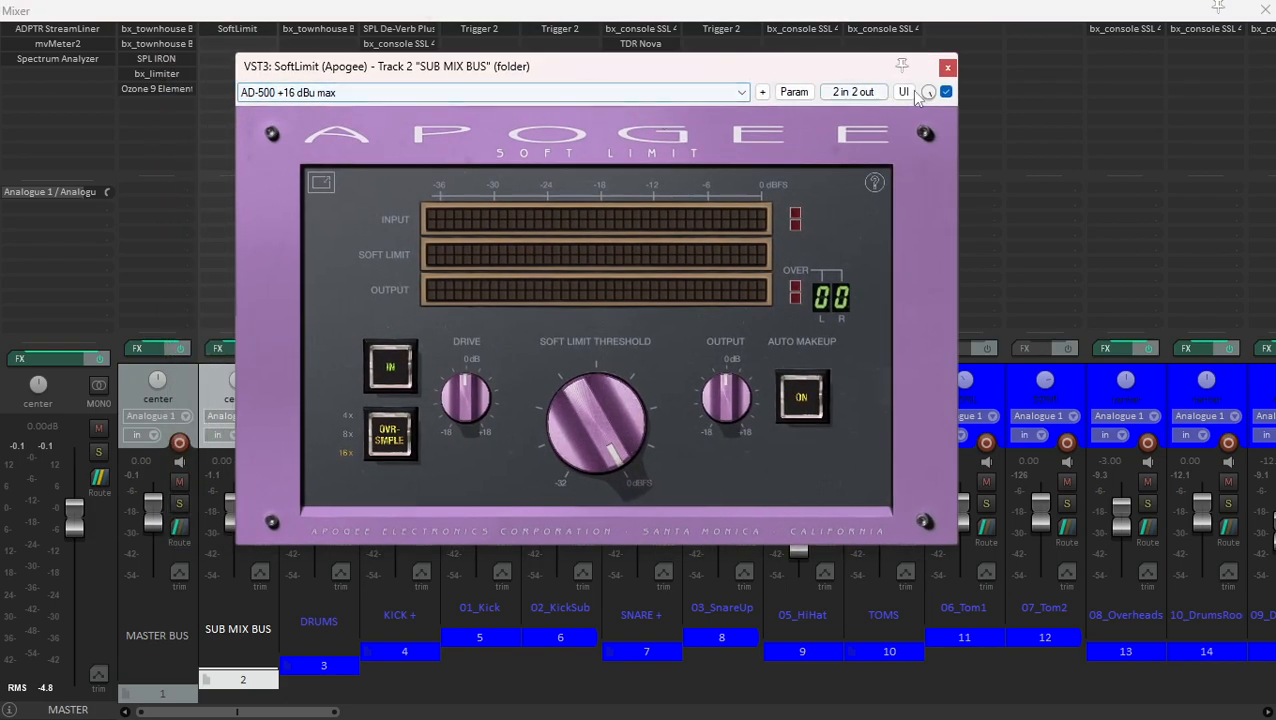
left_click(947, 67)
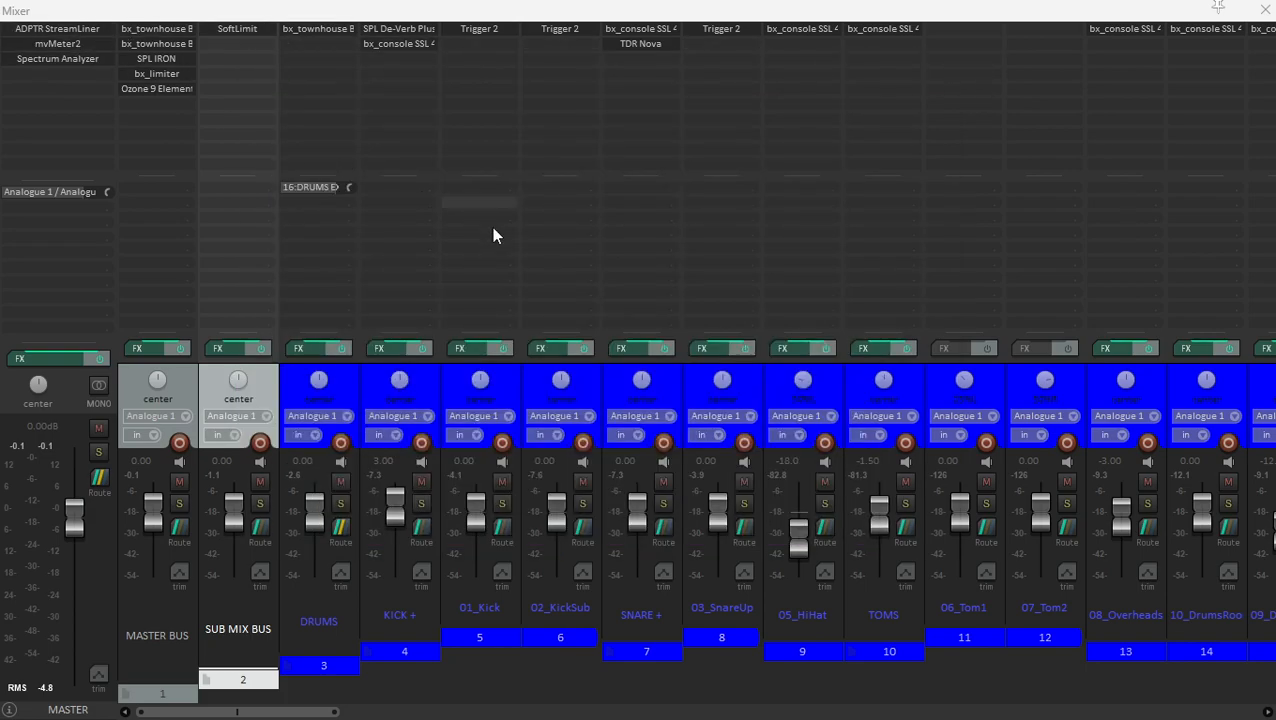
left_click(68, 382)
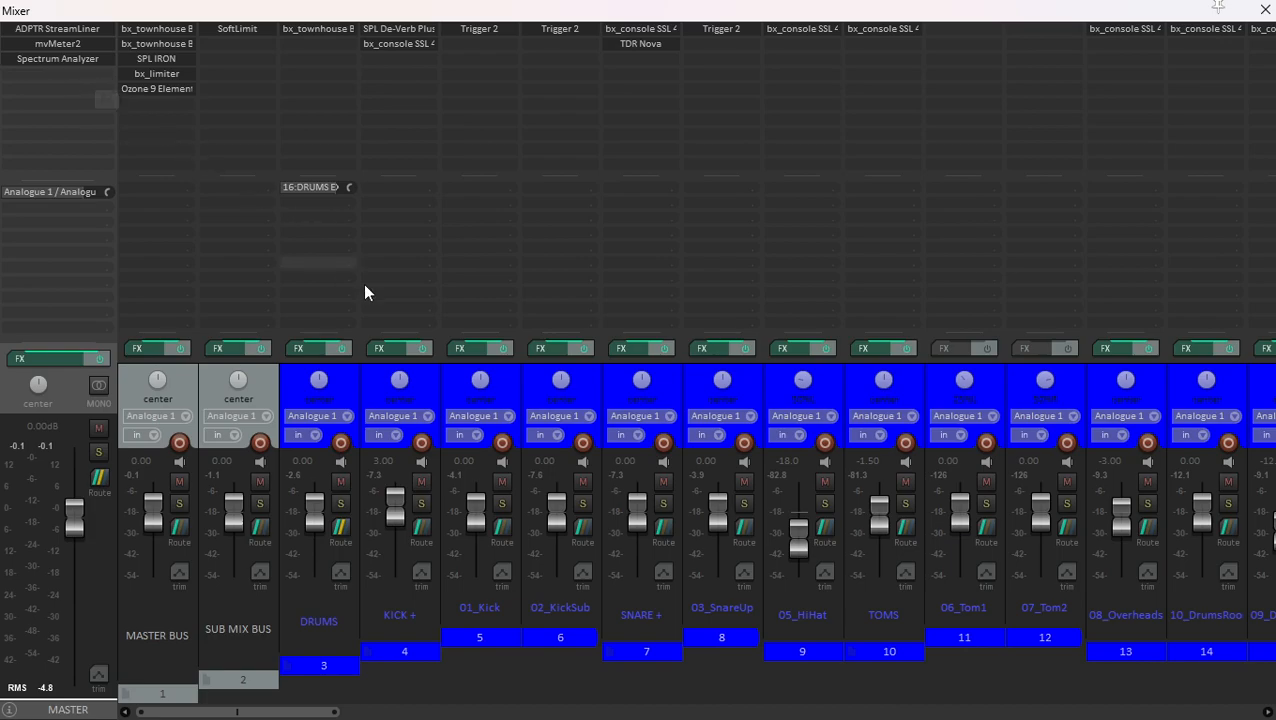
- Select the DRUMS folder, inspect its bx_townhouse Buss Compressor settings, and close the plugin
left_click(337, 390)
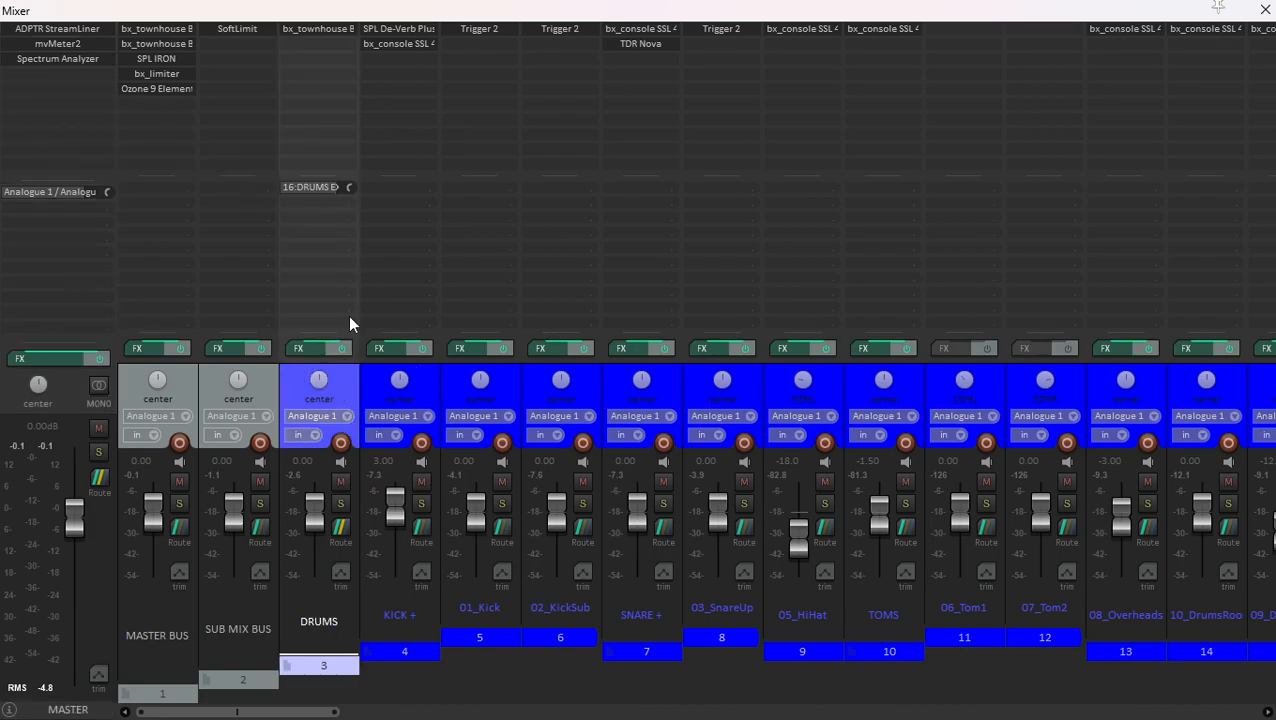
left_click(328, 31)
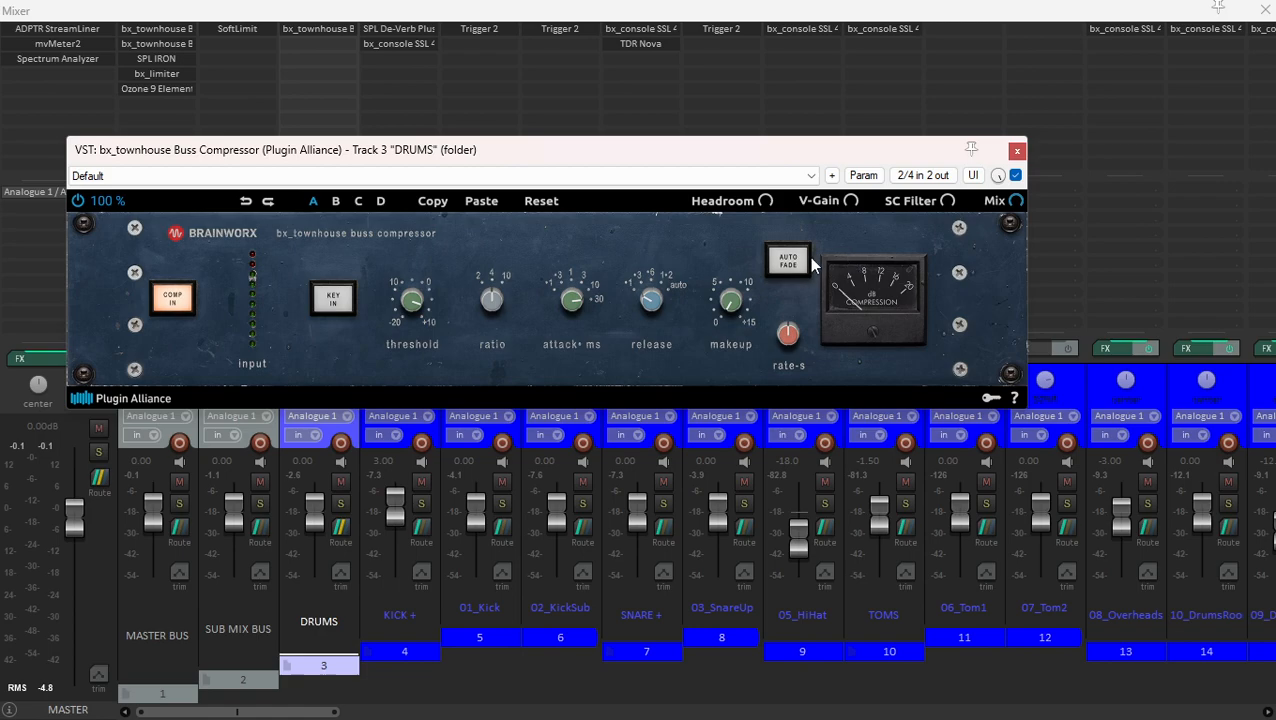
left_click(1017, 151)
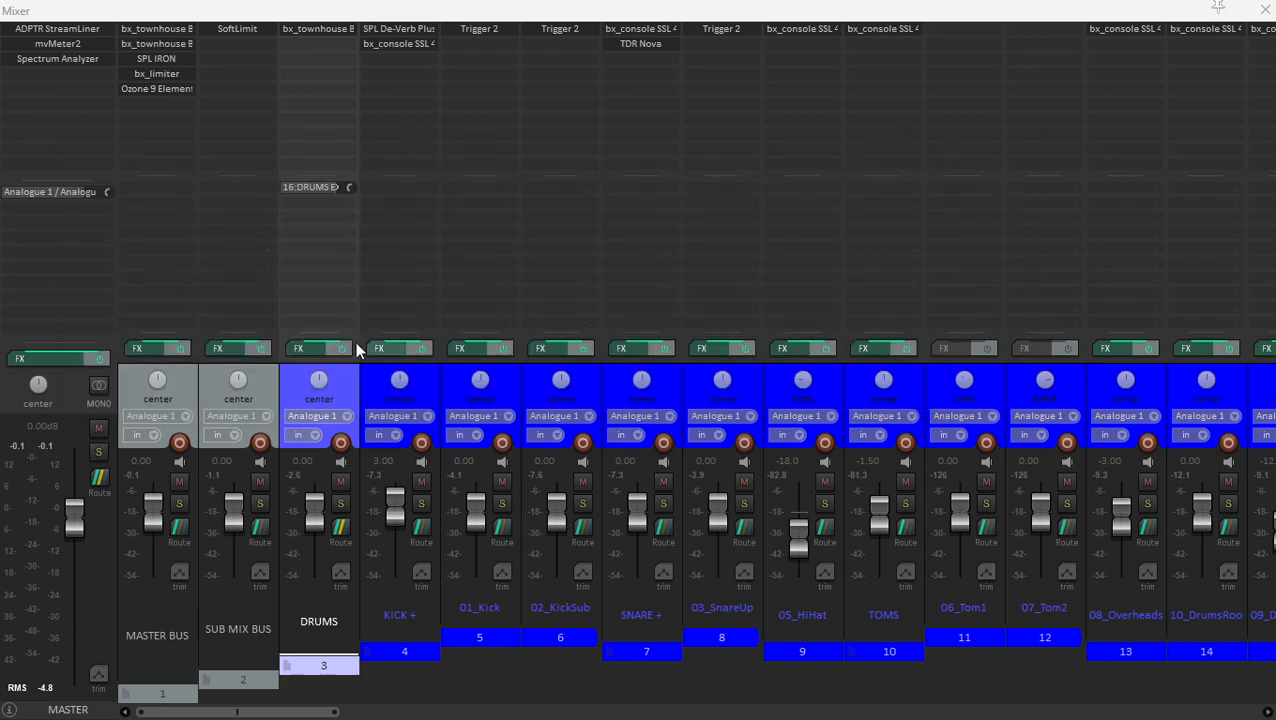
left_click(312, 31)
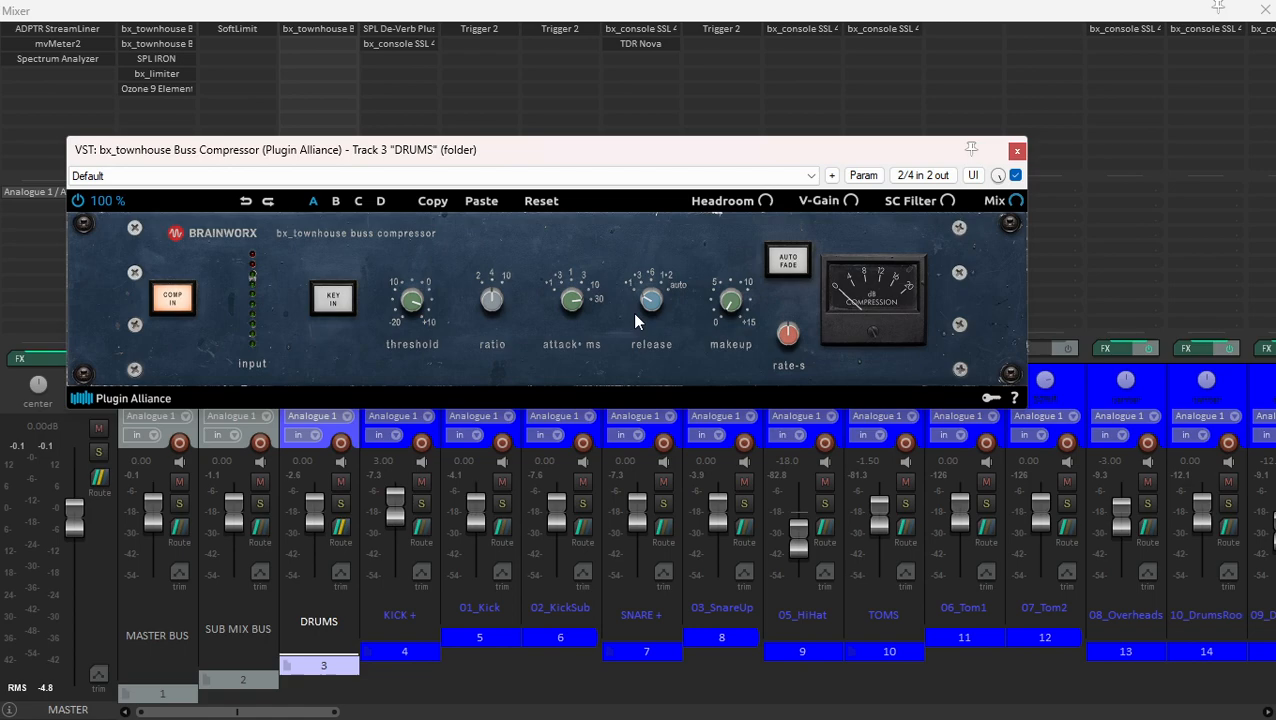
left_click(1018, 153)
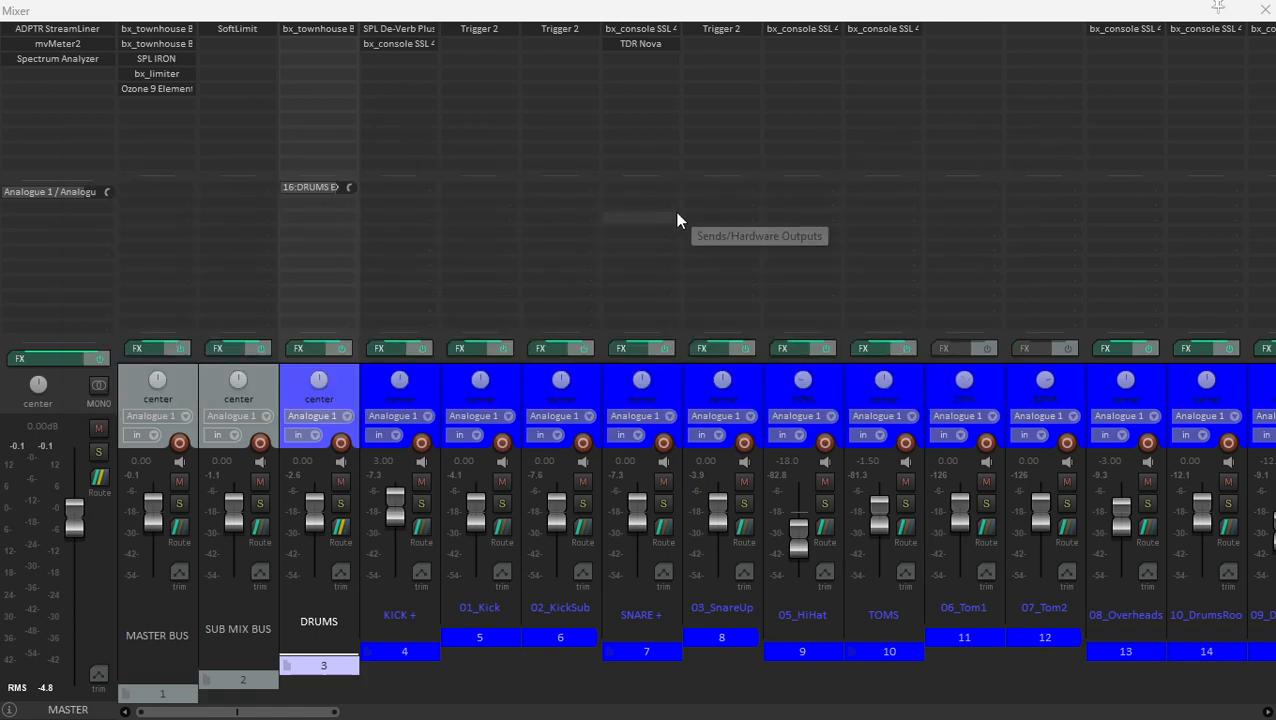
- Go through the KICK +, 01_Kick and 02_KickSub channels and inspect the Trigger 2 gate on 01_Kick
left_click(431, 388)
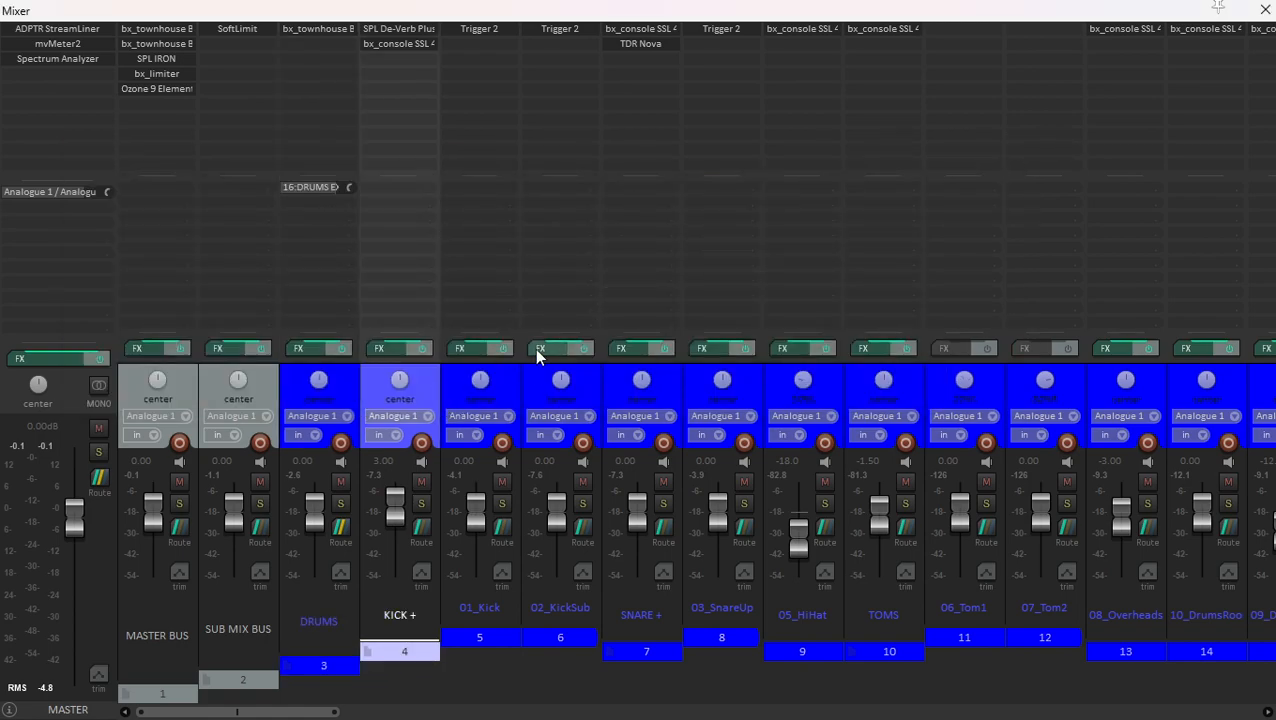
left_click(495, 383)
left_click(592, 376)
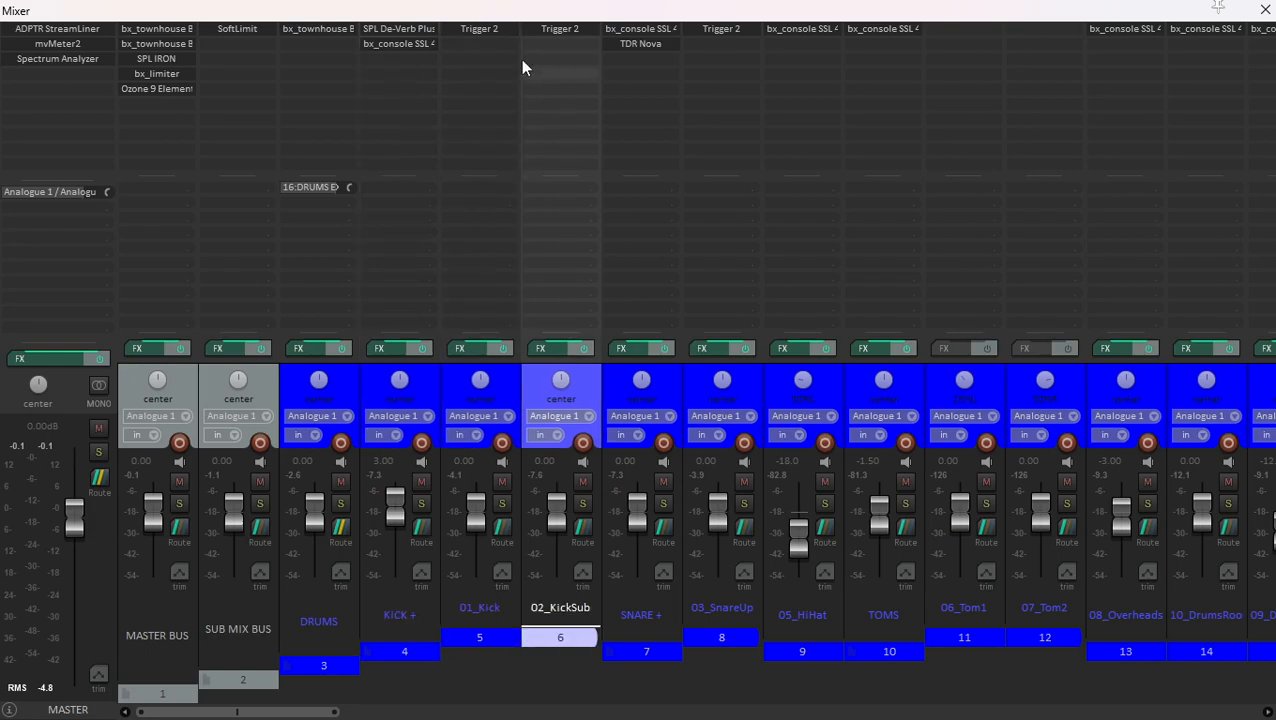
left_click(508, 34)
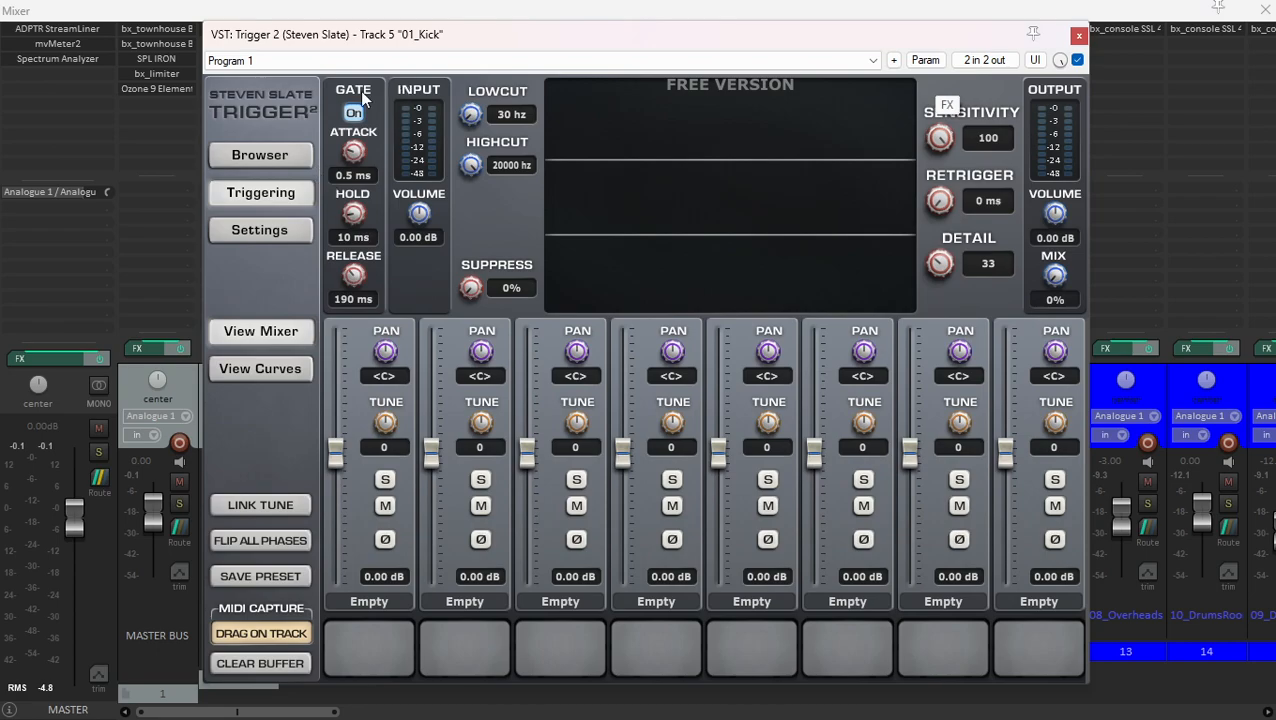
left_click(1079, 35)
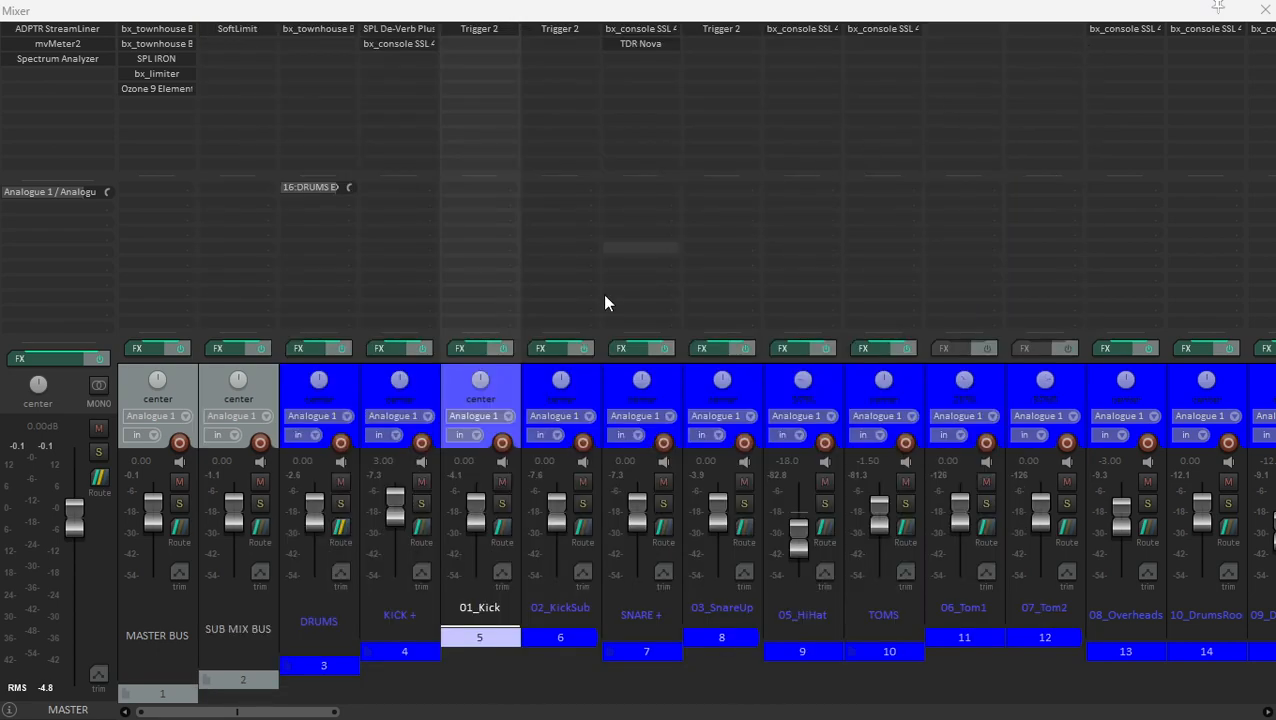
- Solo the KICK + folder and play the song to hear the kick channels on their own
left_click(525, 392)
left_click(427, 392)
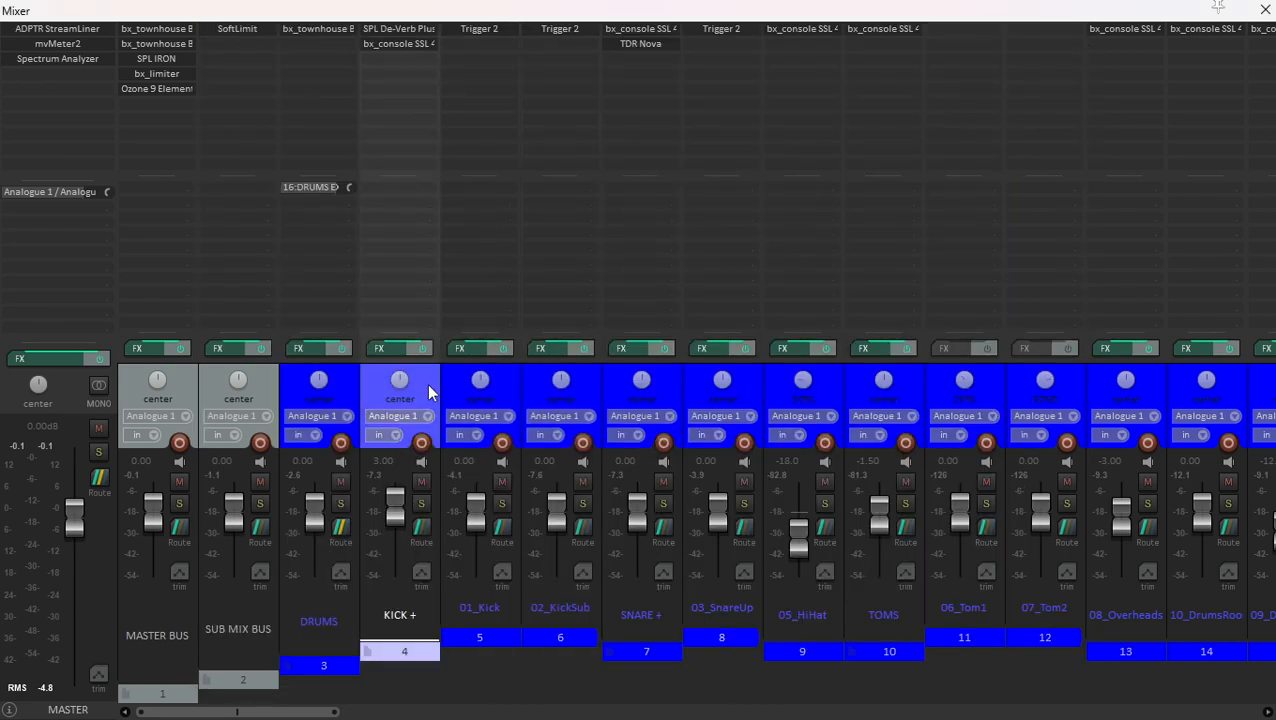
left_click(422, 503)
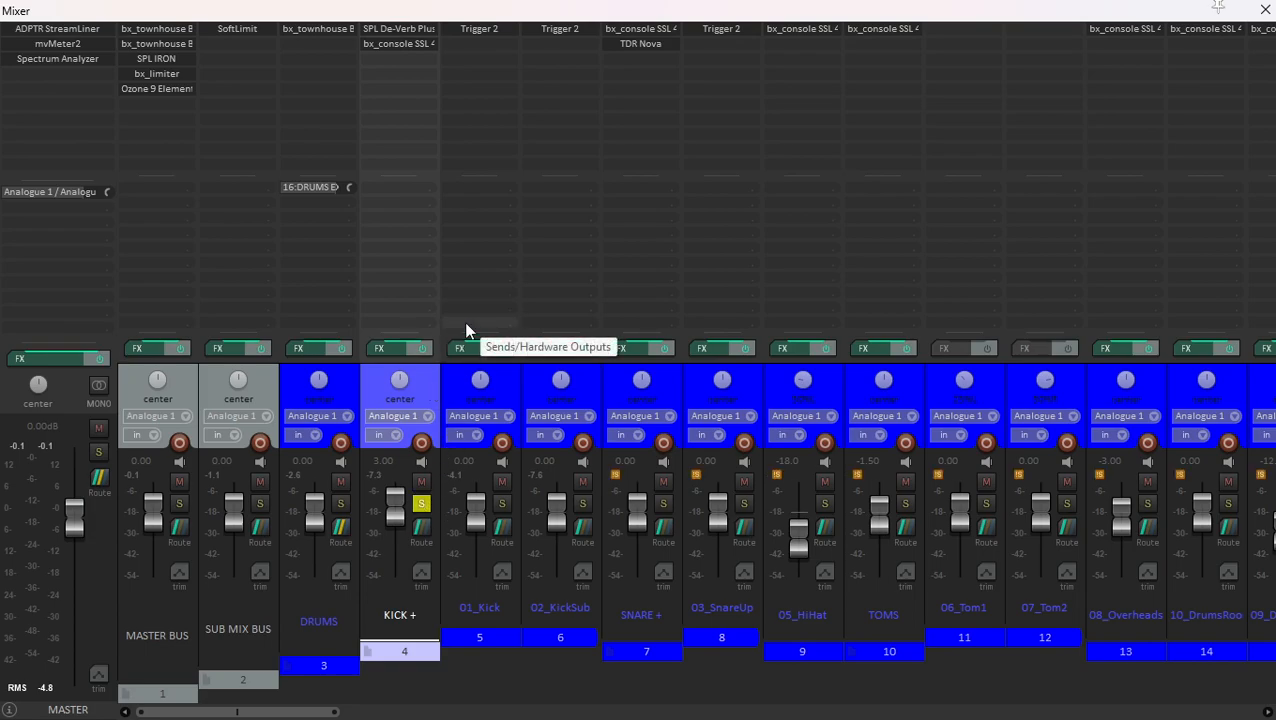
key("space")
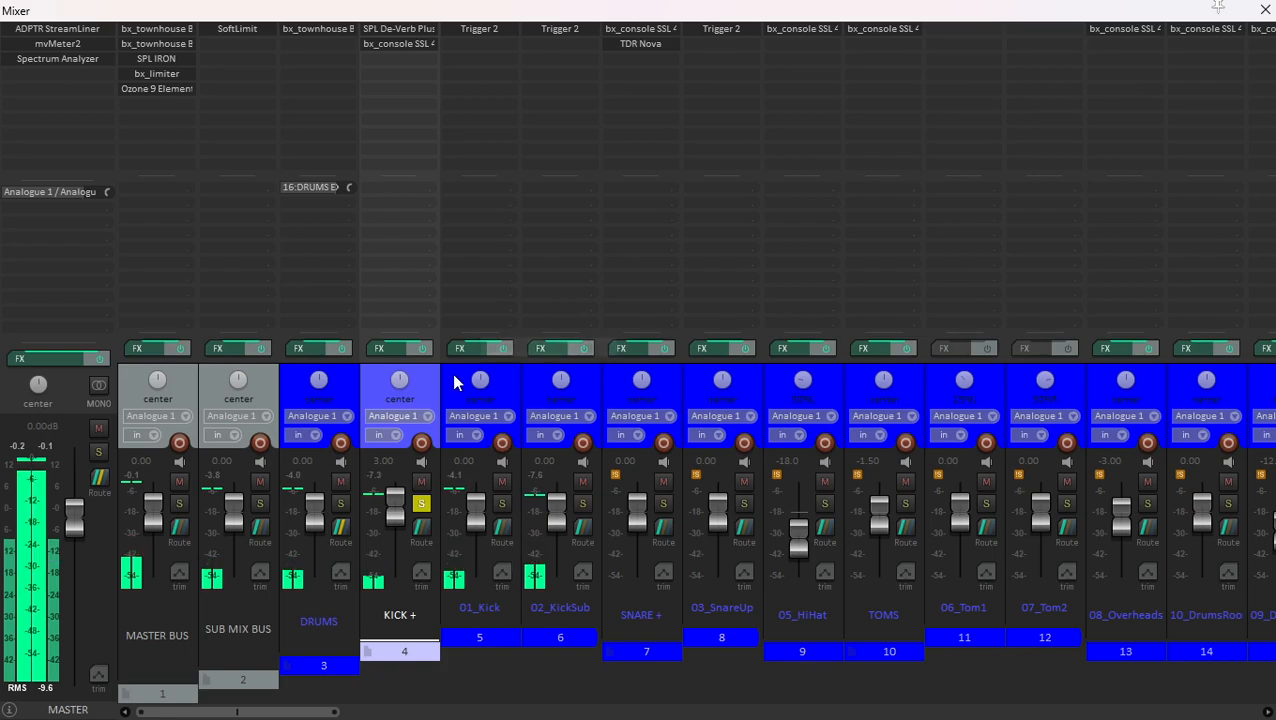
left_click(453, 374)
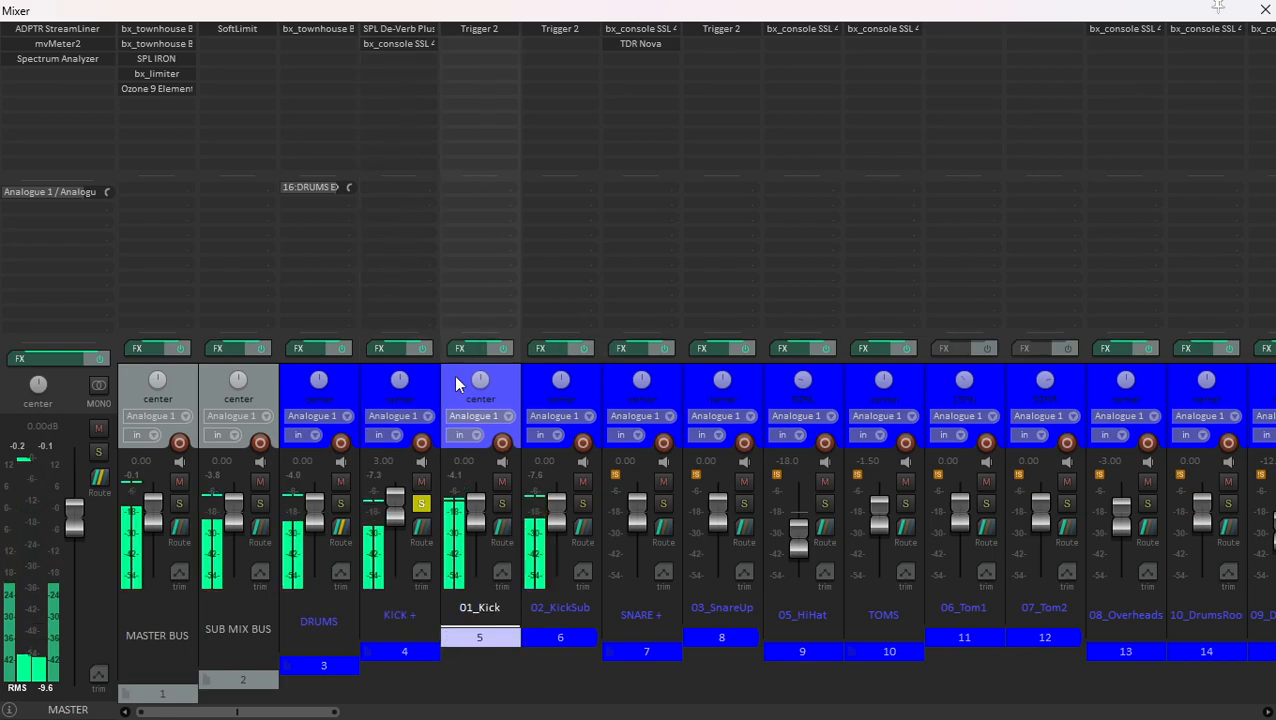
- Open SPL De-Verb Plus on the KICK + folder, inspect it in its graphical interface, and close it
left_click(403, 35)
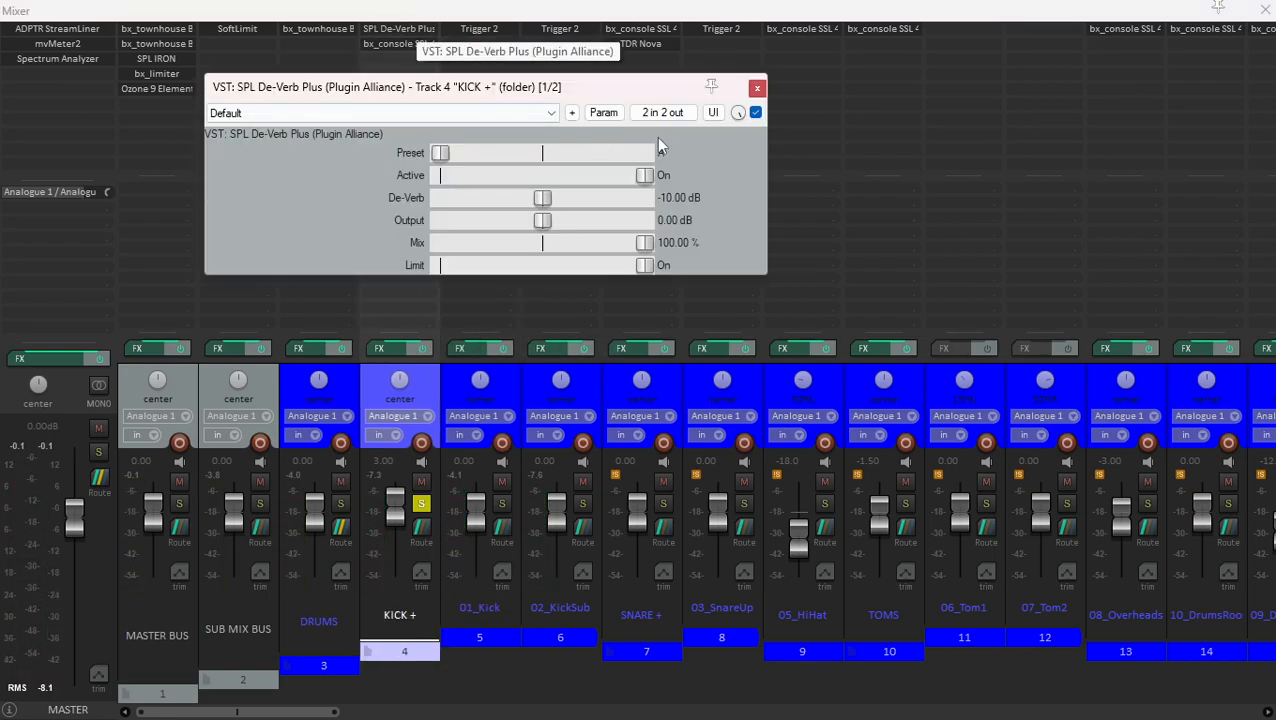
left_click(713, 112)
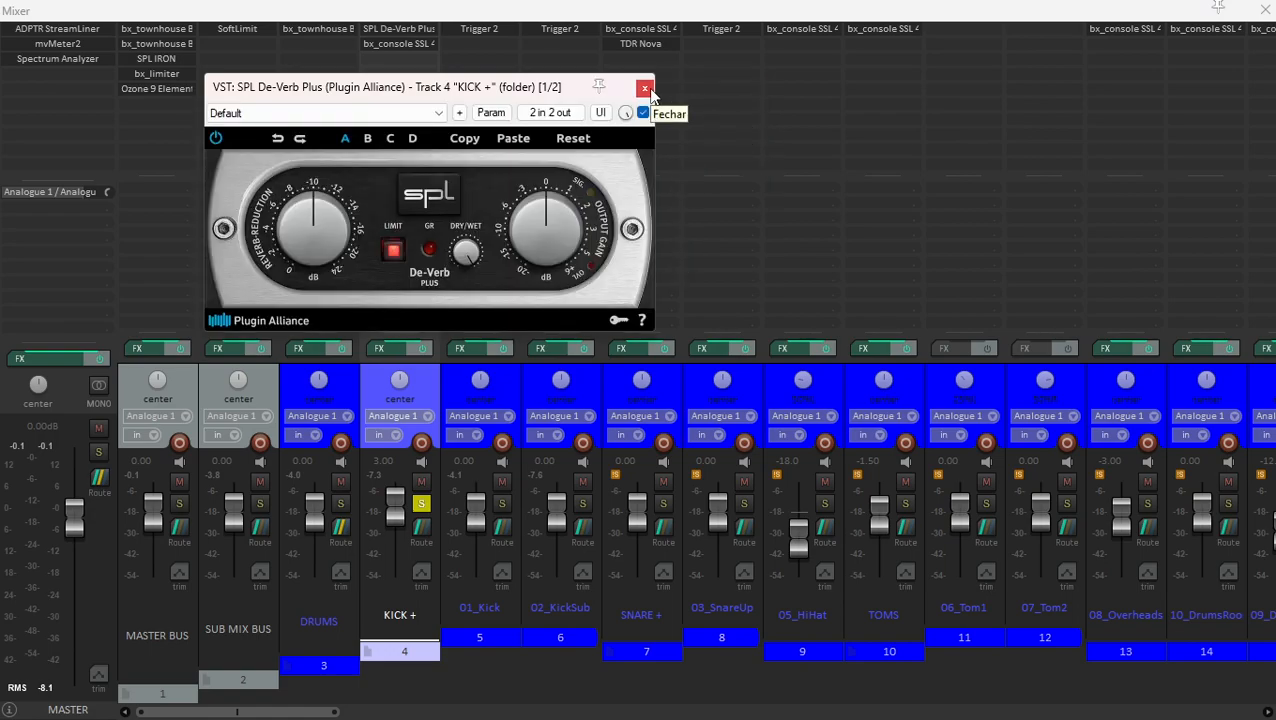
left_click(645, 88)
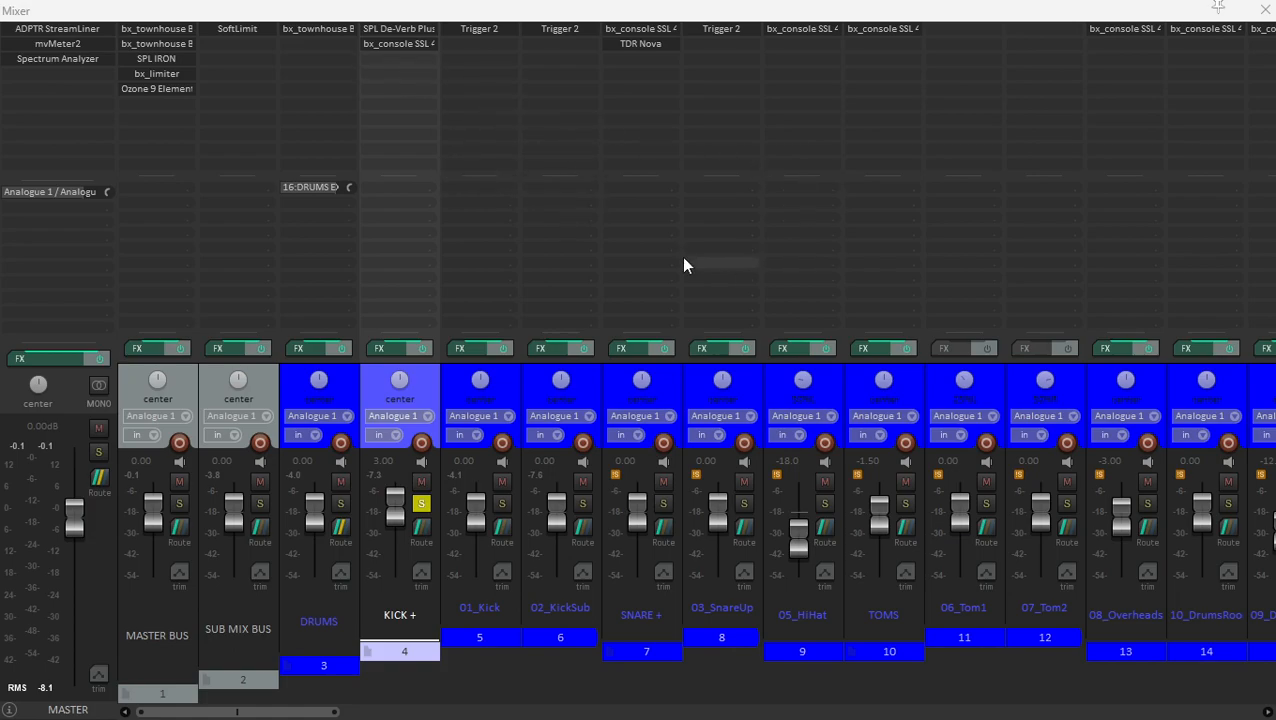
- Look over the other drum channels and inspect the bx_console SSL 4000 E on the SNARE + folder
scroll(600, 310, "down", 2)
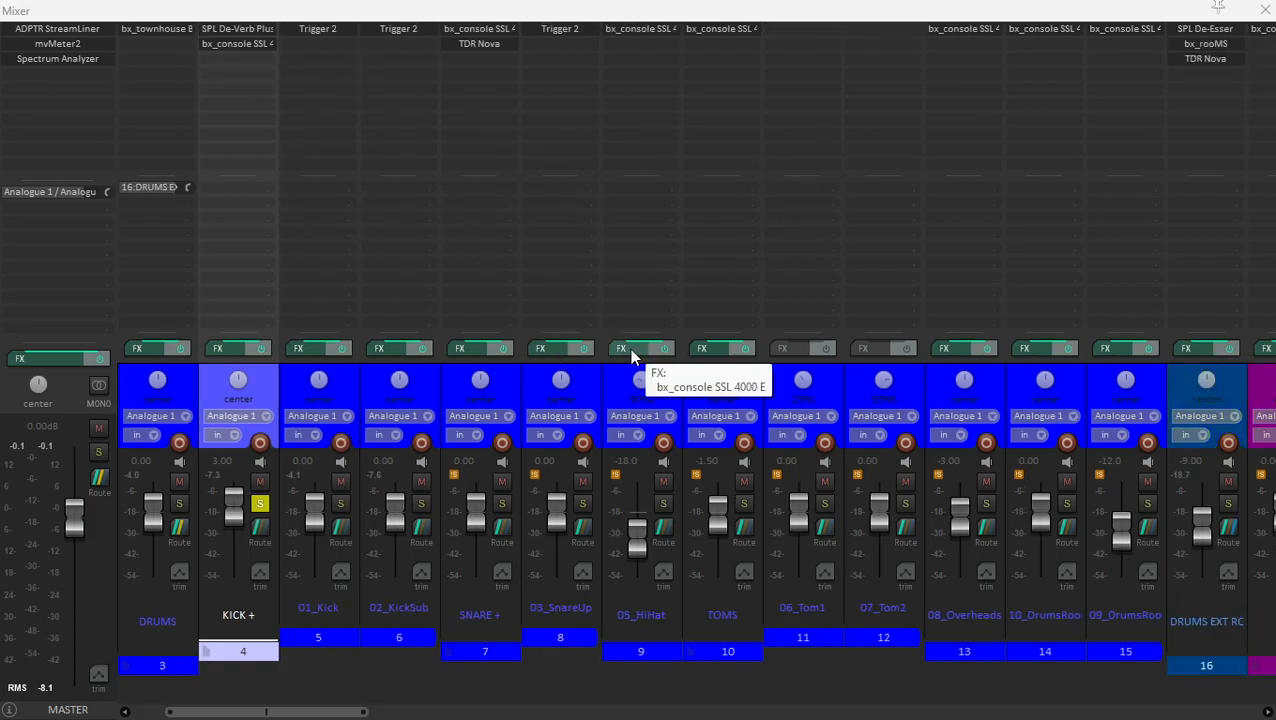
scroll(629, 348, "down", 3)
left_click(505, 375)
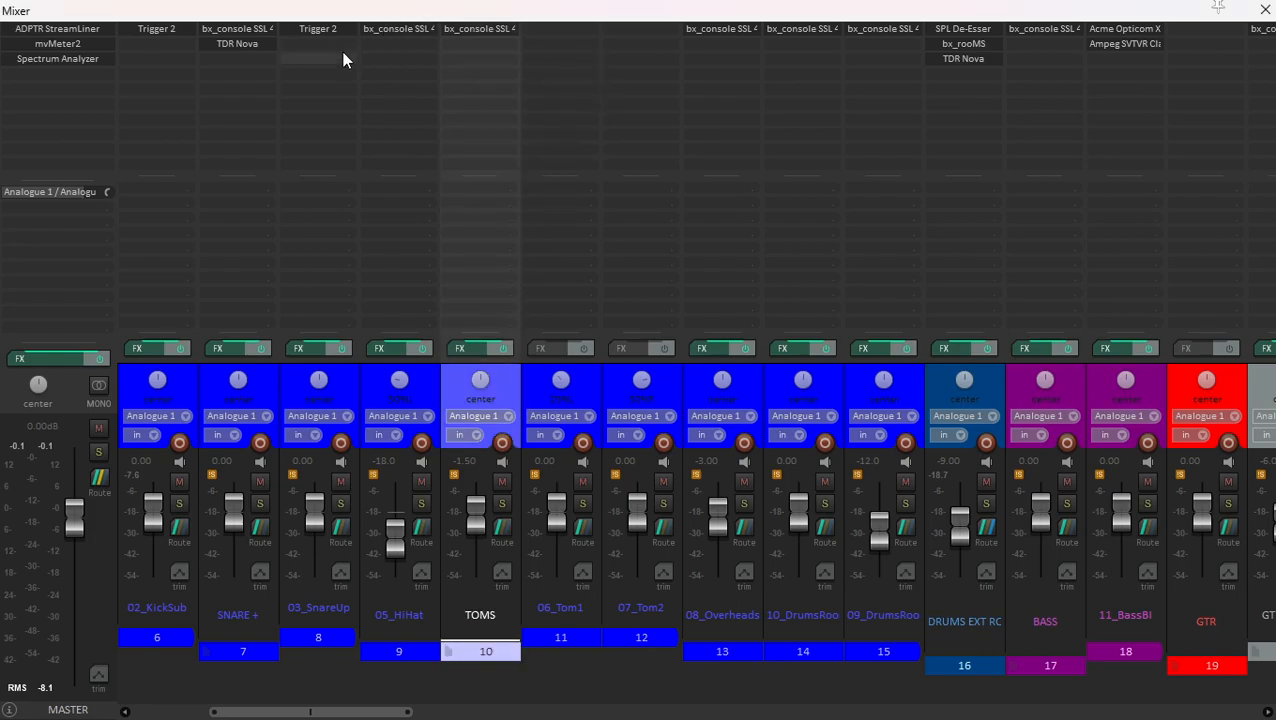
left_click(257, 35)
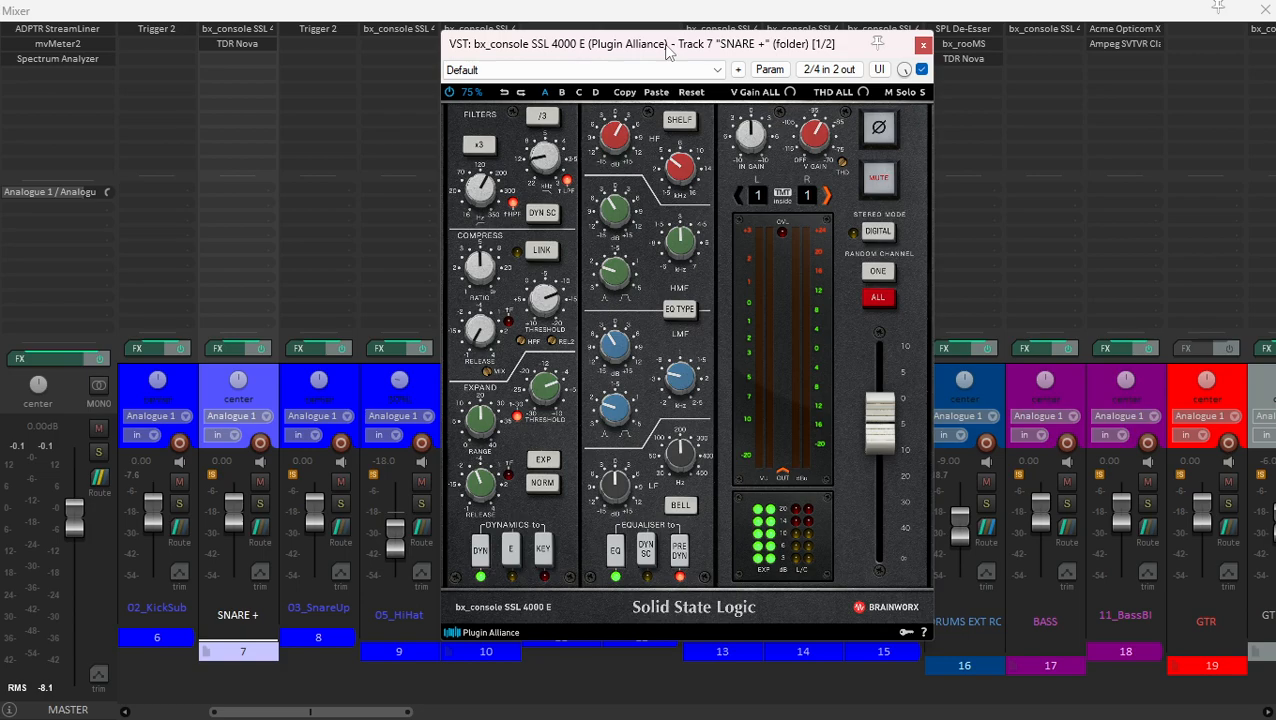
left_click(923, 45)
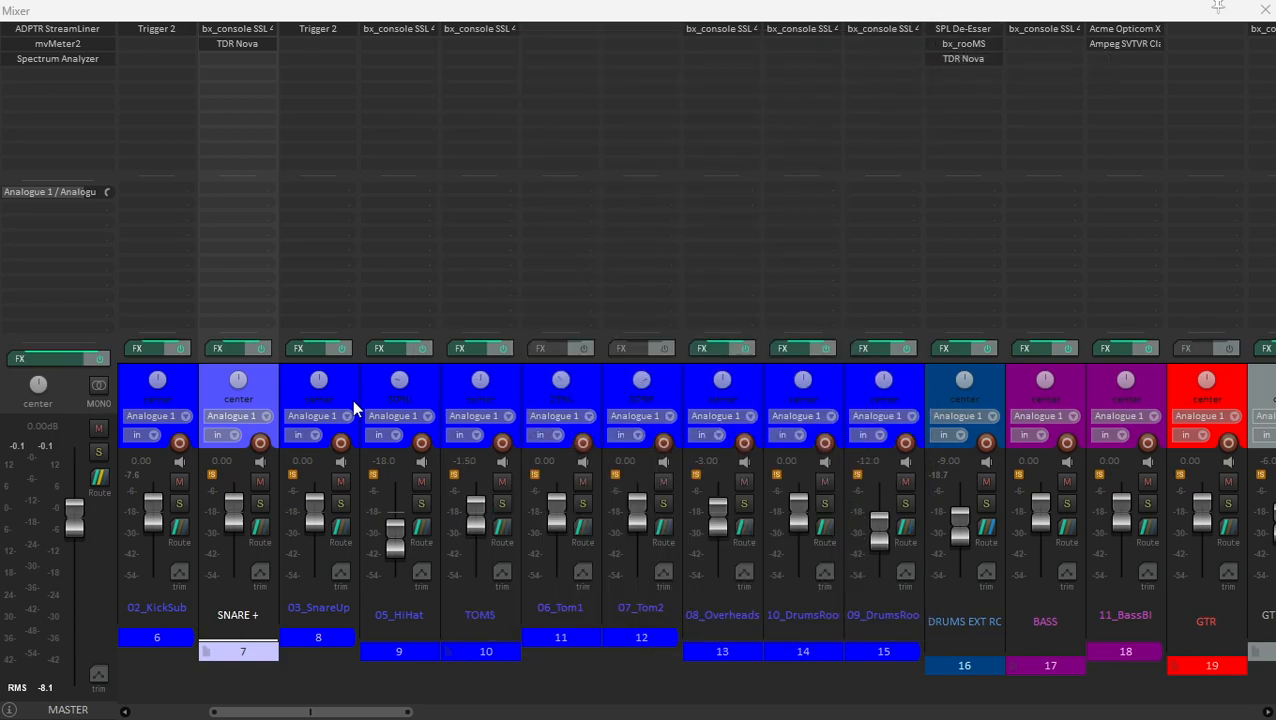
- Return to the KICK + folder and show its bx_console SSL 4000 E channel strip
scroll(352, 399, "left", 3)
left_click(267, 384)
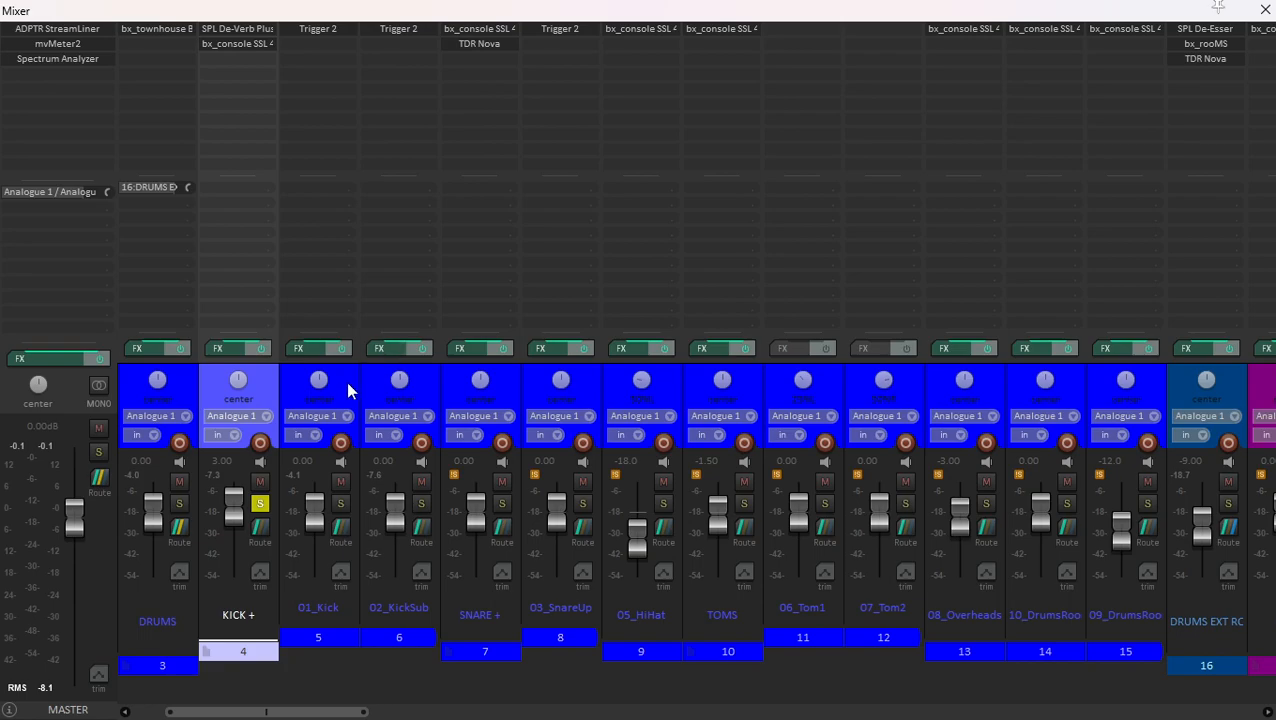
scroll(352, 375, "left", 2)
left_click(398, 46)
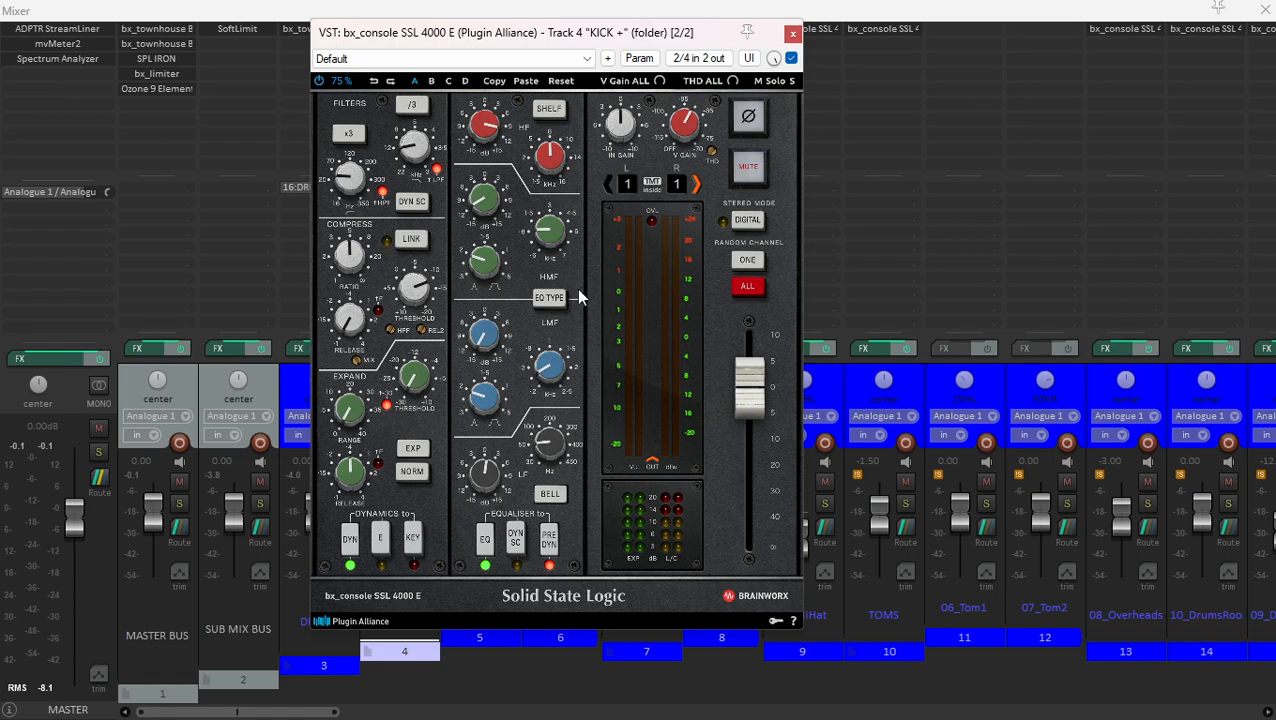
left_click_drag(550, 44, 596, 45)
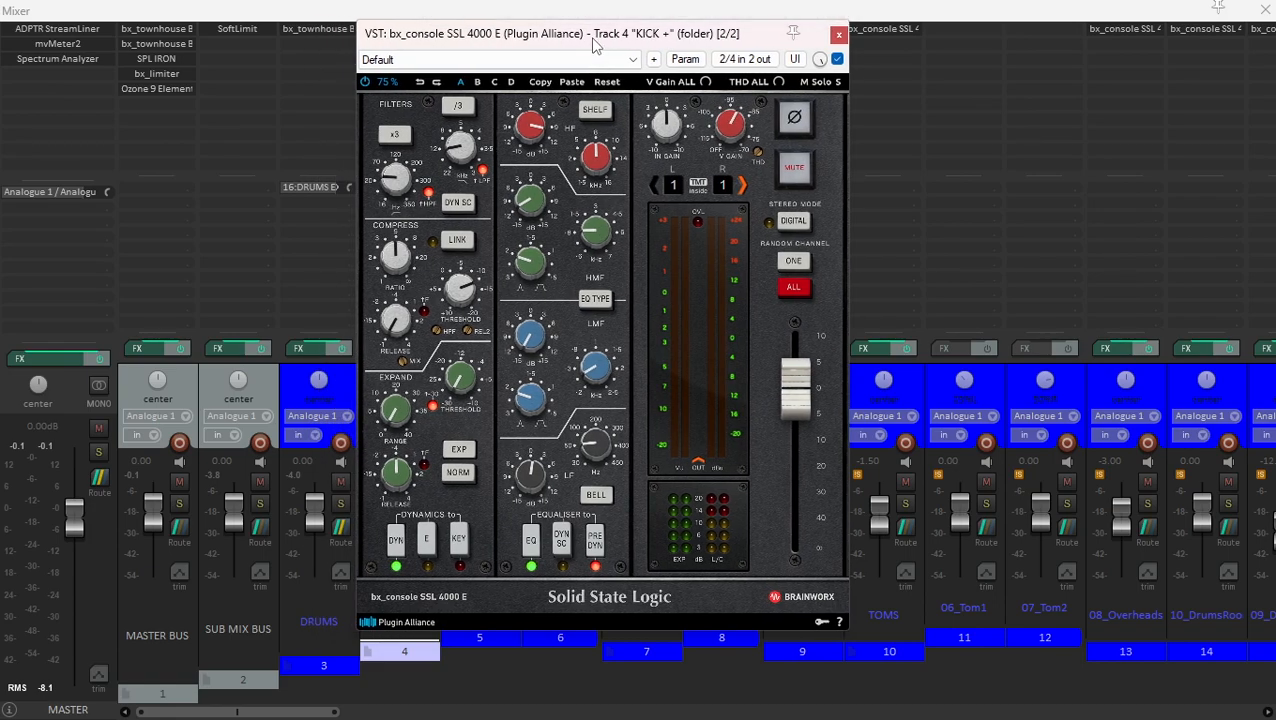
- Play the soloed kick and compare its sound with the bx_console SSL 4000 E bypassed and active
key("space")
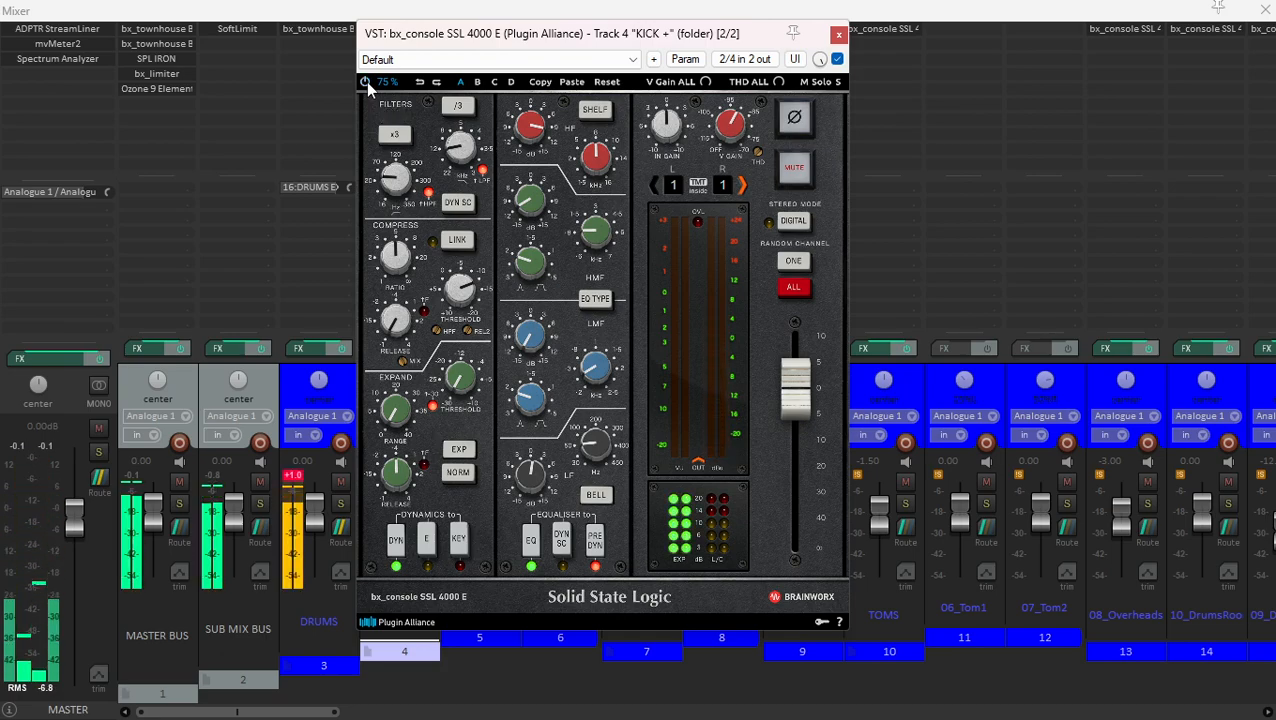
key("space")
left_click(366, 82)
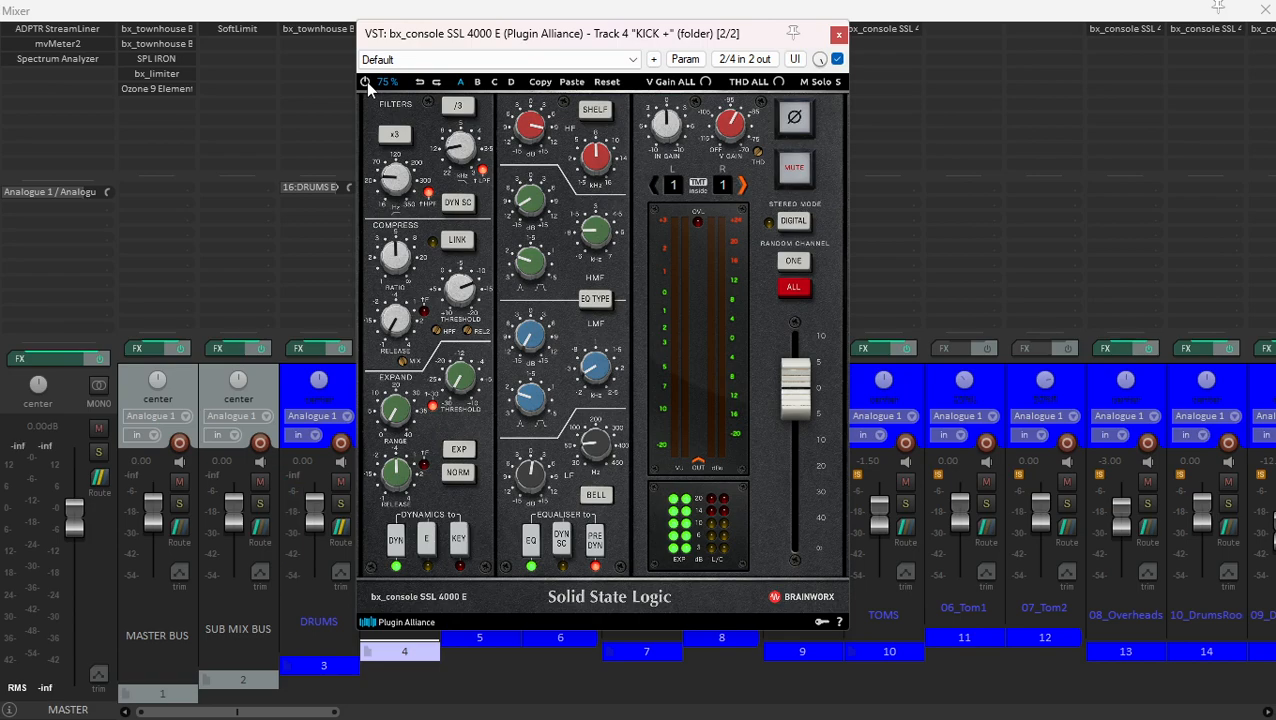
key("space")
left_click_drag(399, 36, 422, 58)
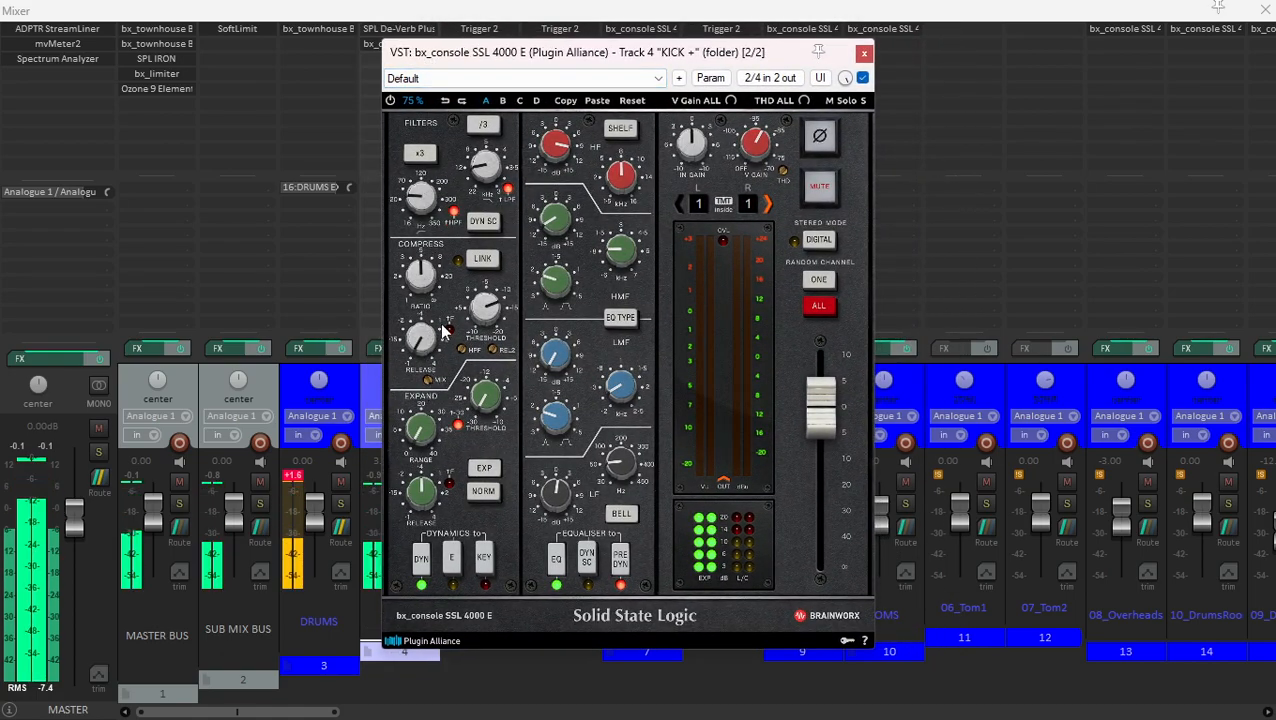
left_click(391, 101)
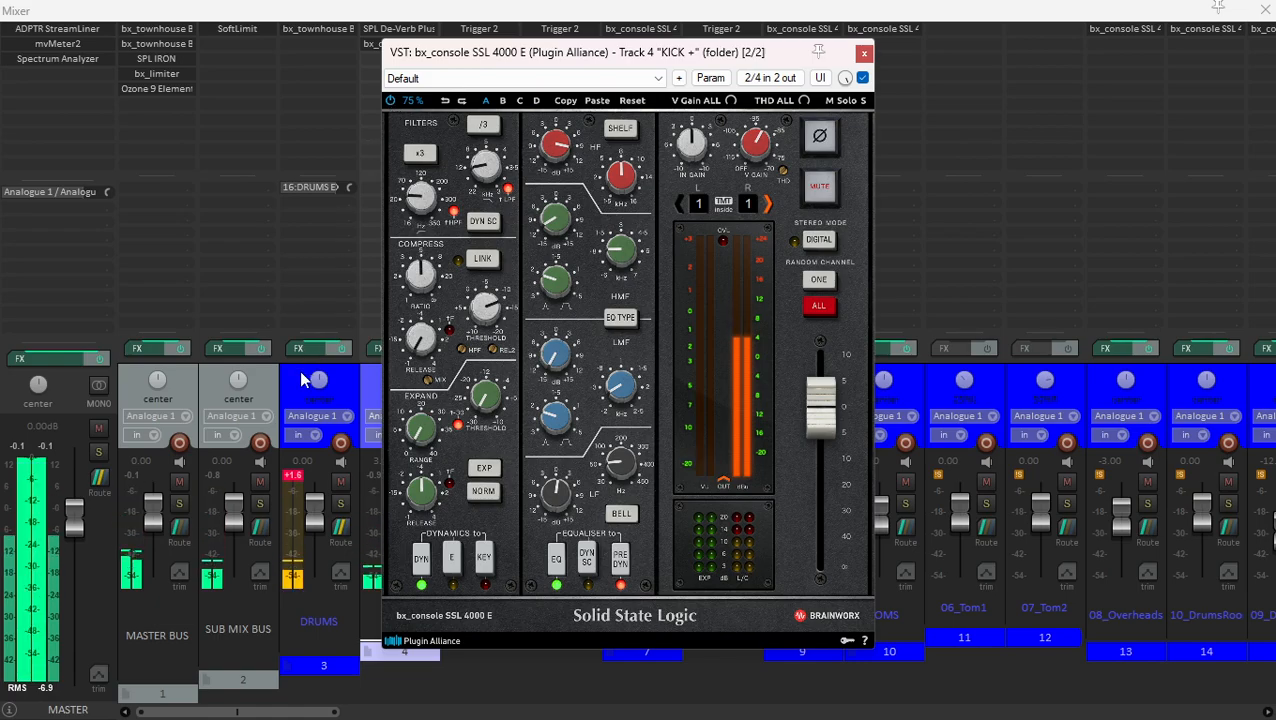
- Reset the DRUMS peak indicator, then play the kick while showing the bx_console SSL 4000 E on the KICK + folder
left_click(294, 477)
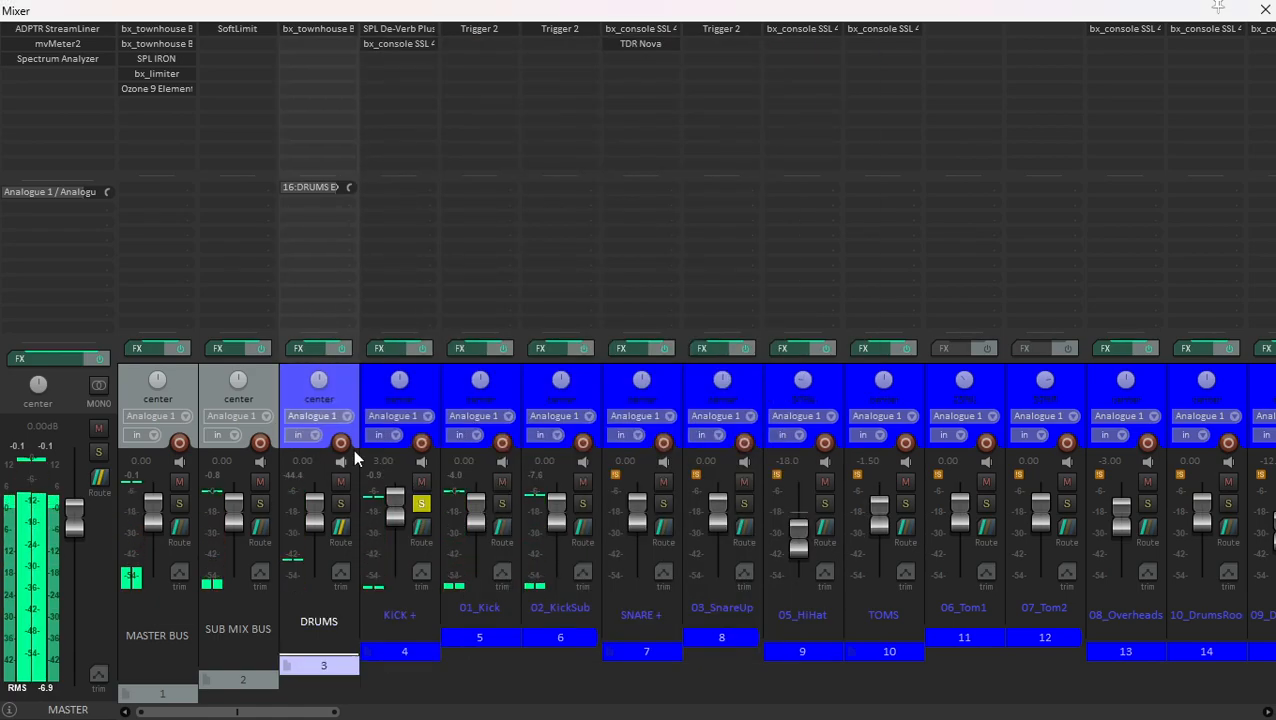
left_click(427, 380)
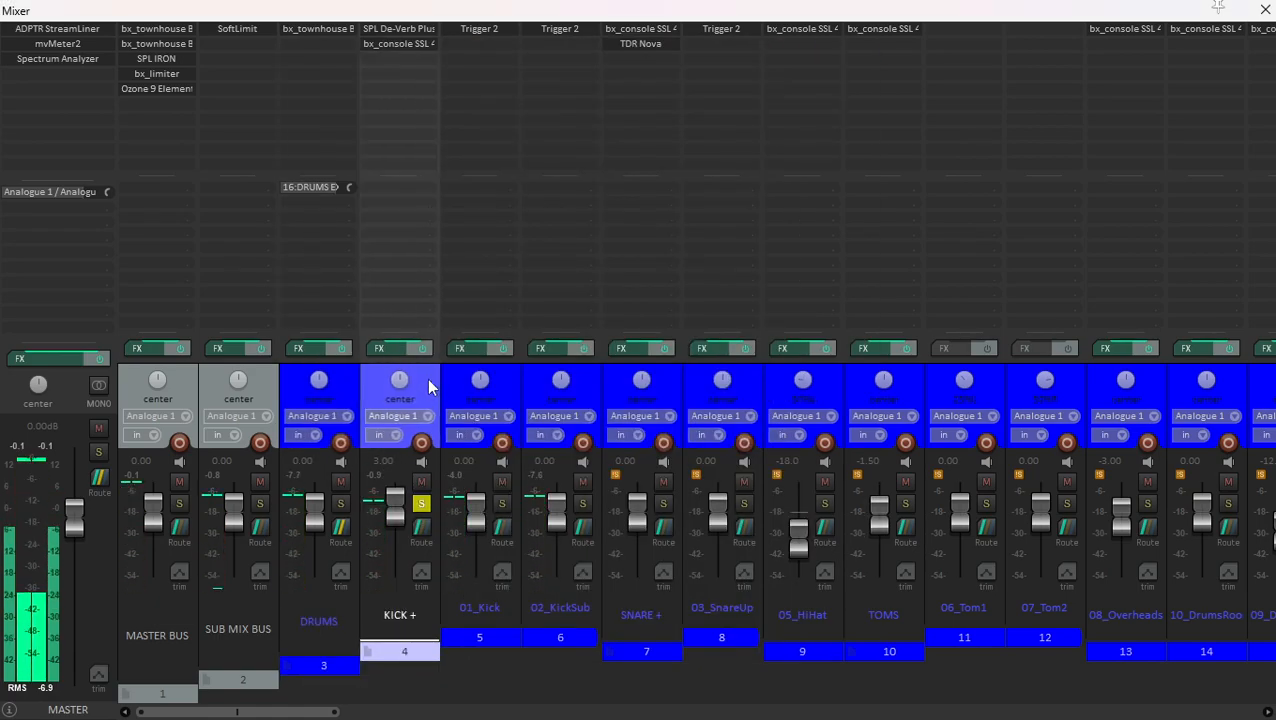
left_click(396, 44)
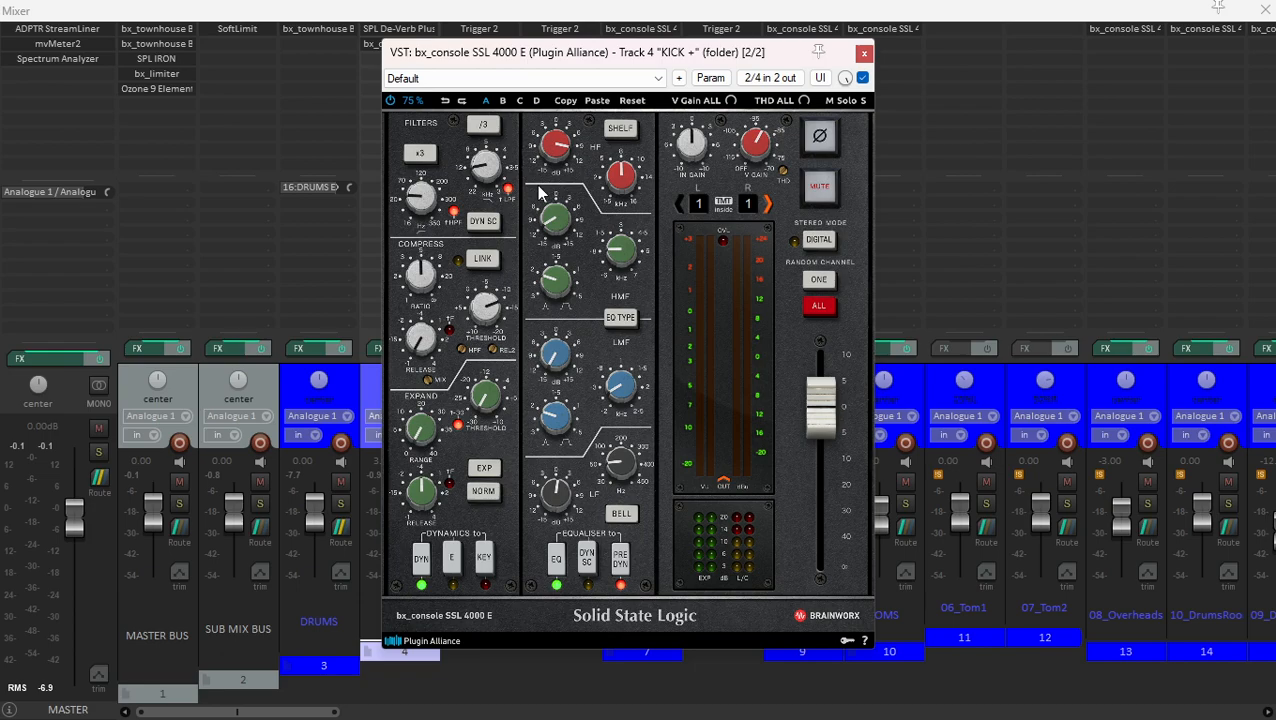
key("space")
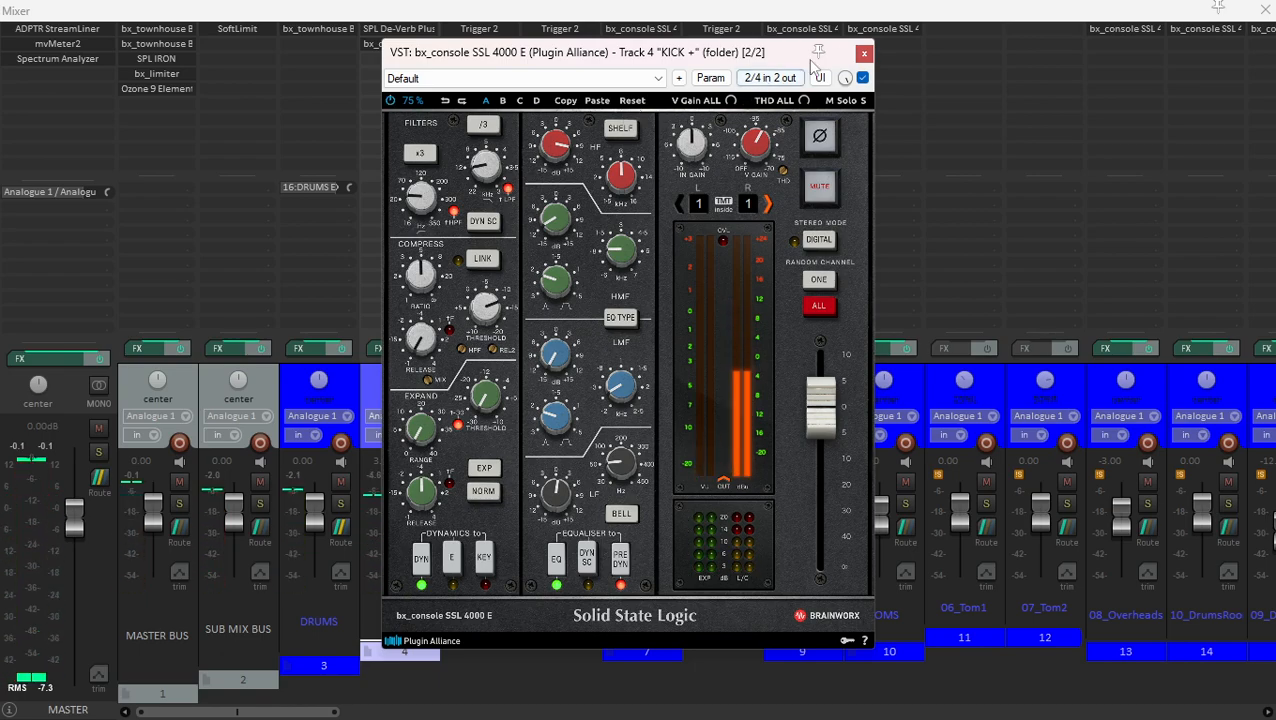
left_click(864, 52)
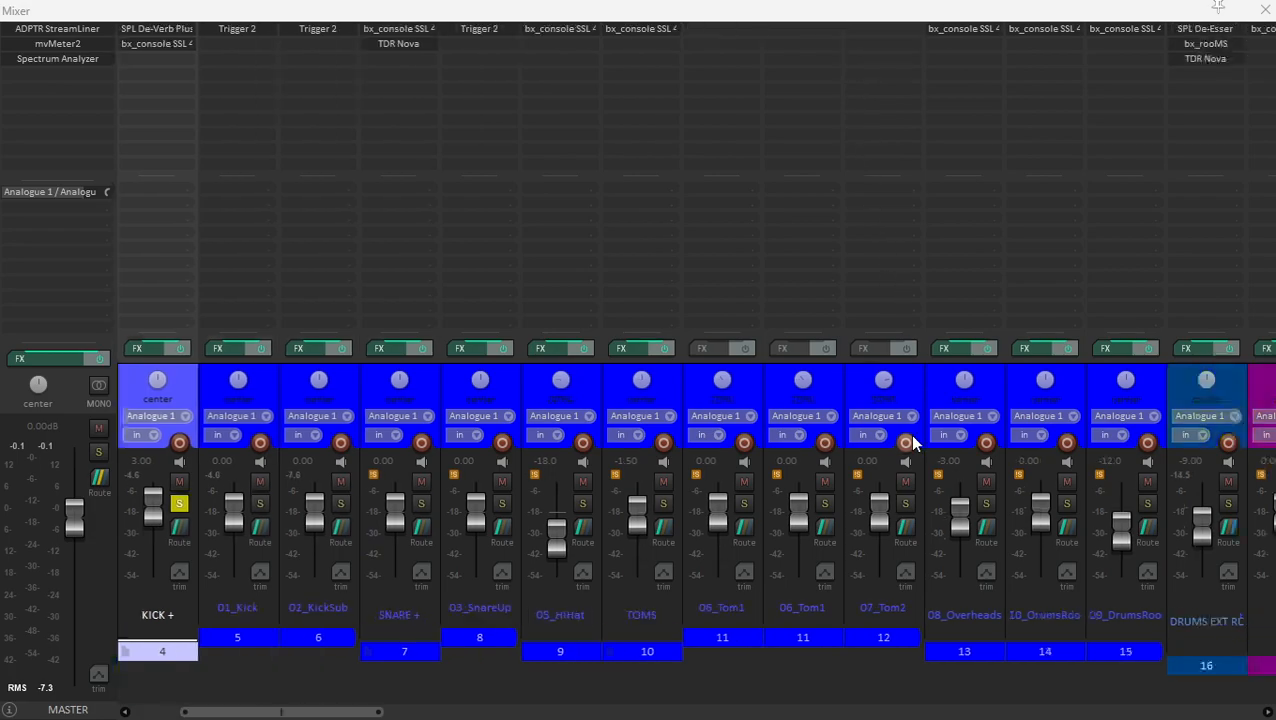
- Compare the soloed kick with the drums' external room channel muted and unmuted during playback
left_click(904, 380)
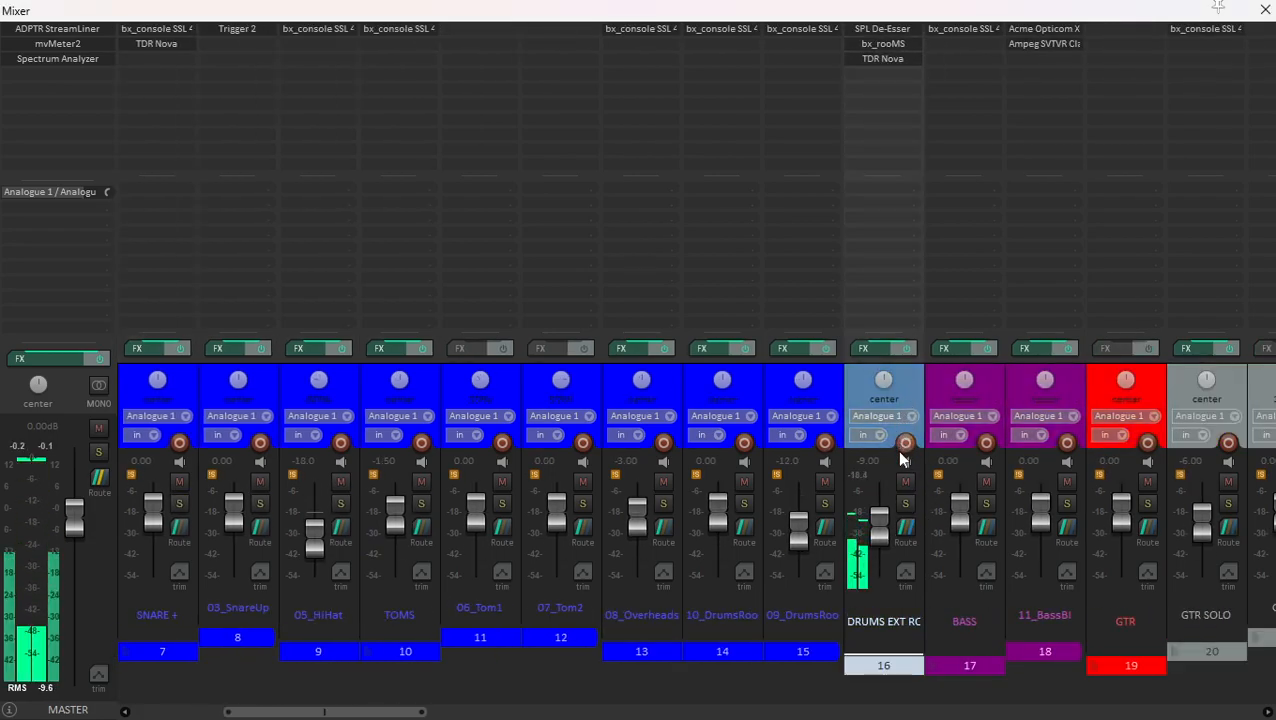
left_click(905, 482)
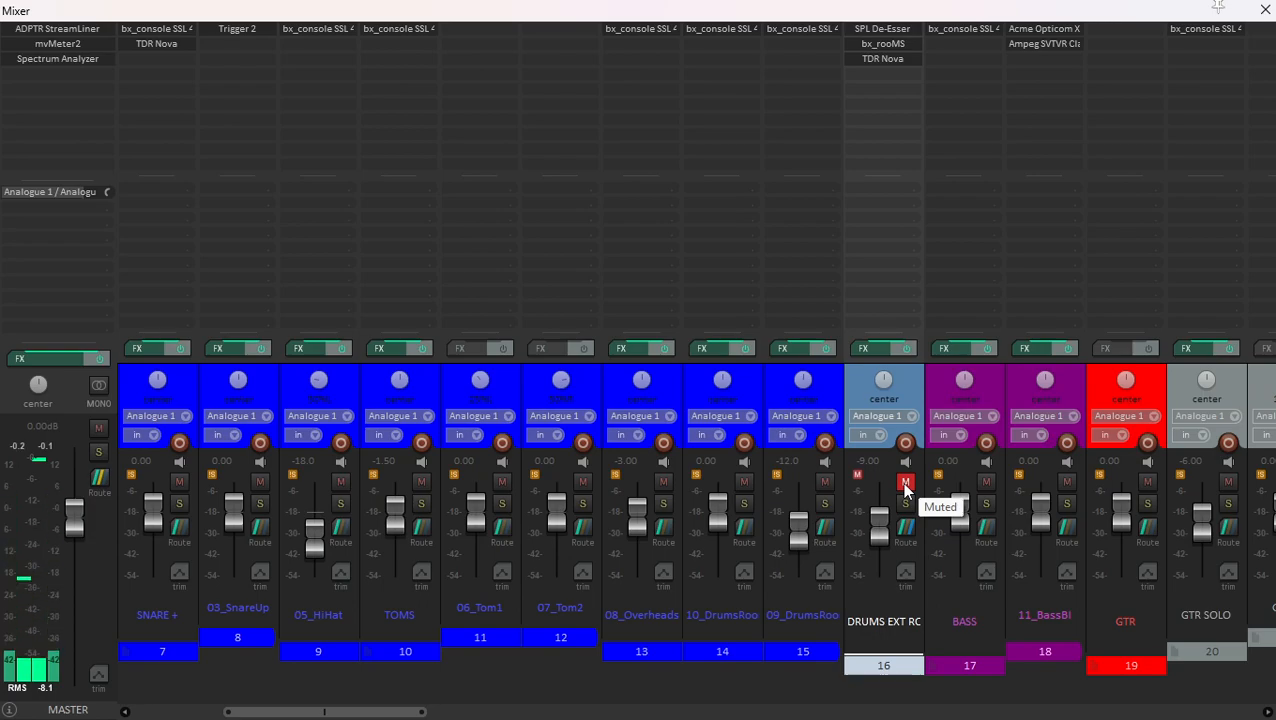
left_click(905, 483)
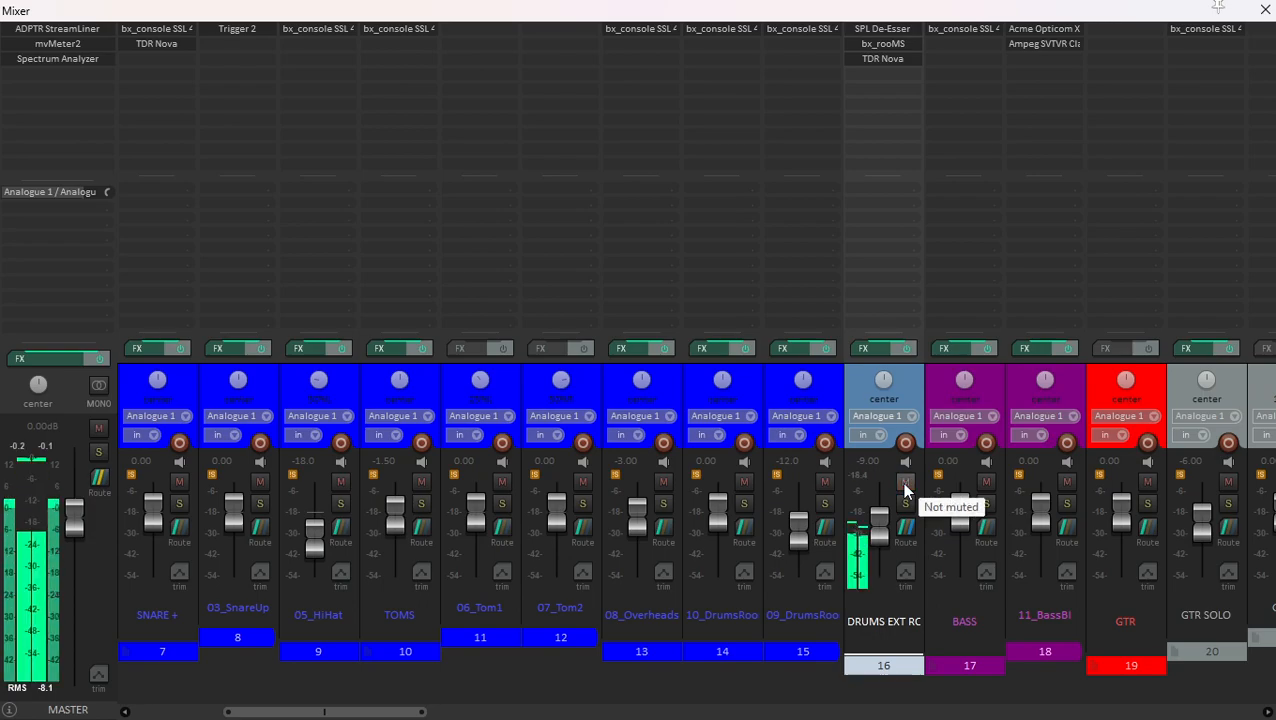
scroll(600, 480, "left", 3)
- Compare the soloed kick with Trigger 2 bypassed and active on 01_Kick and 02_KickSub together
left_click(422, 371)
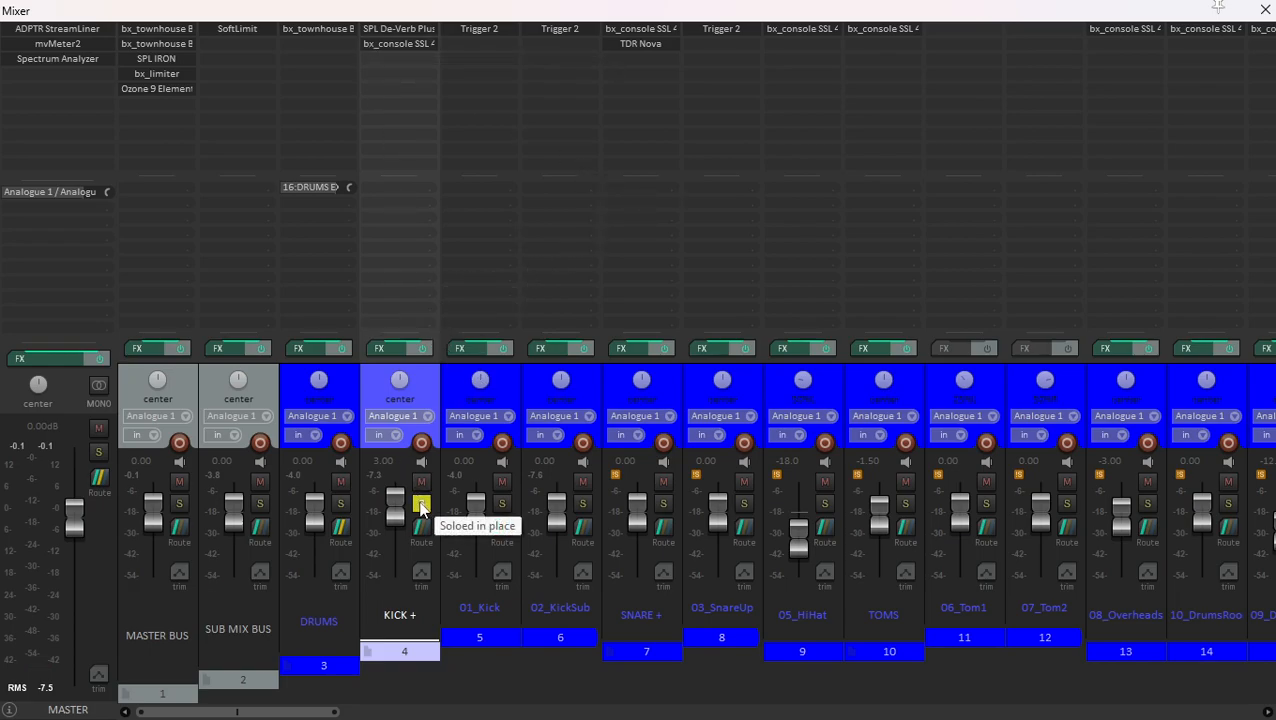
left_click(513, 387)
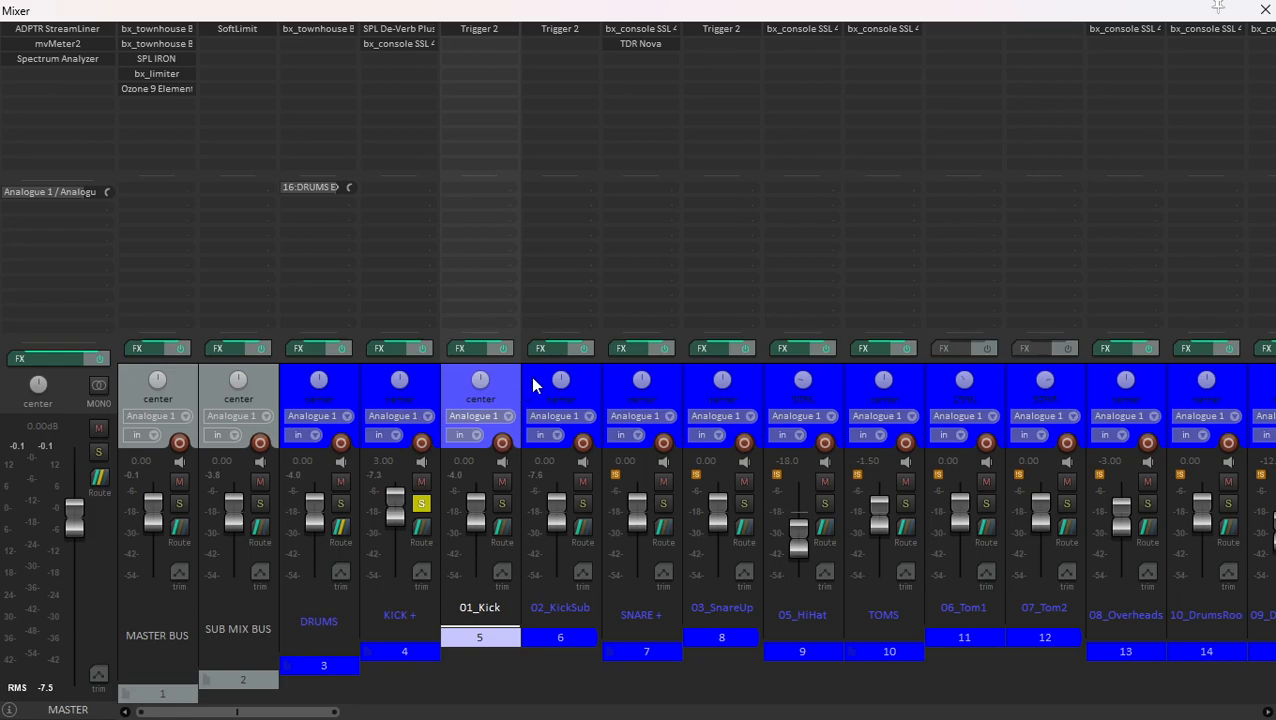
left_click(533, 380, "ctrl")
left_click(504, 350)
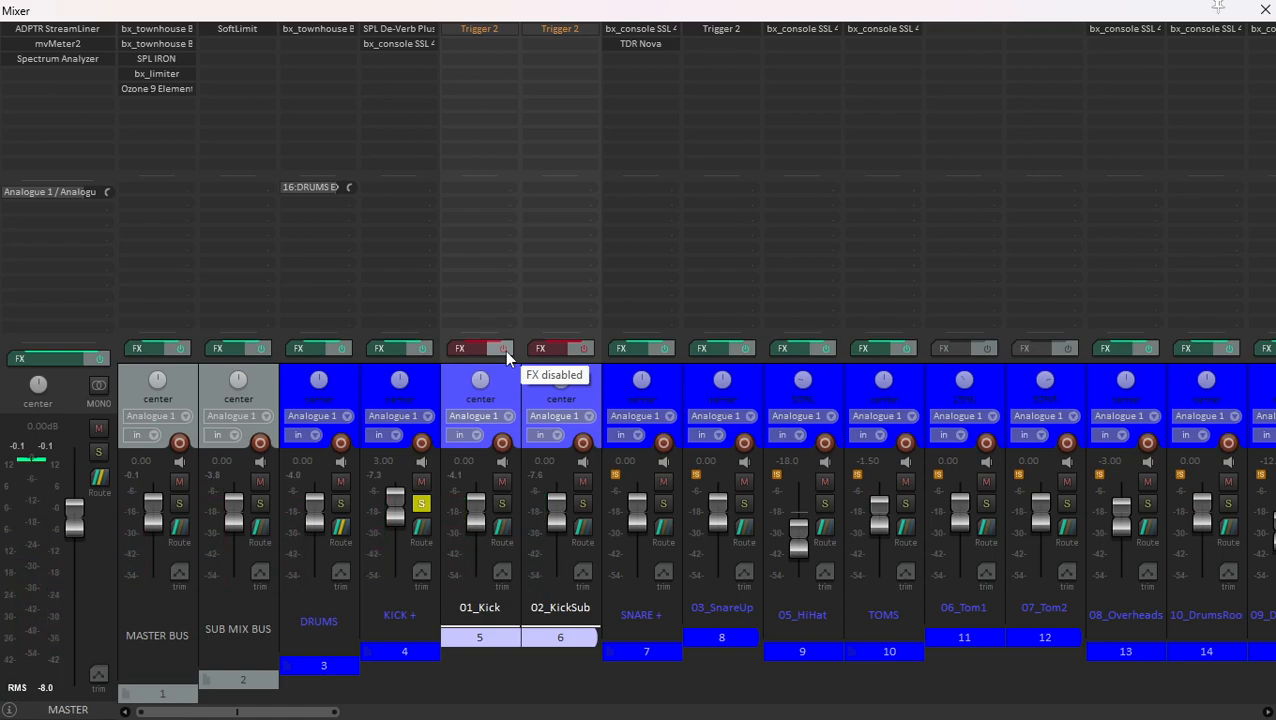
left_click(504, 350)
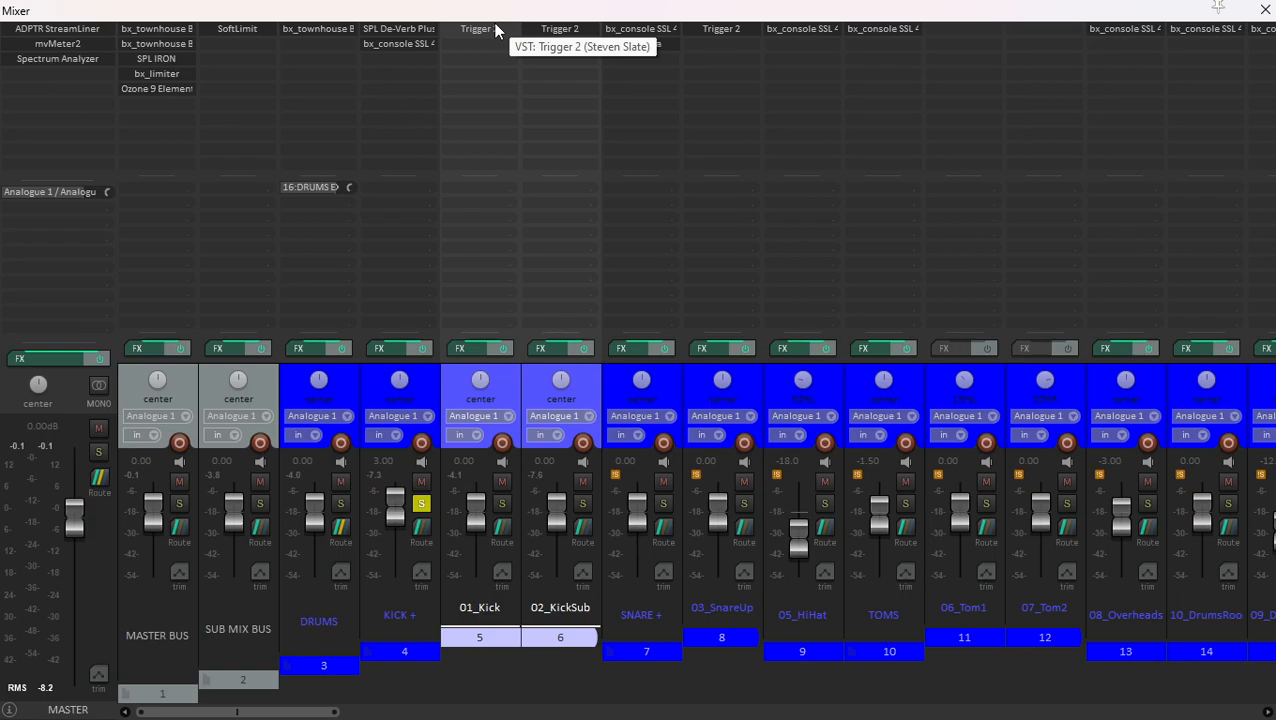
- Switch the solo from the KICK + folder to the SNARE + folder
left_click(432, 371)
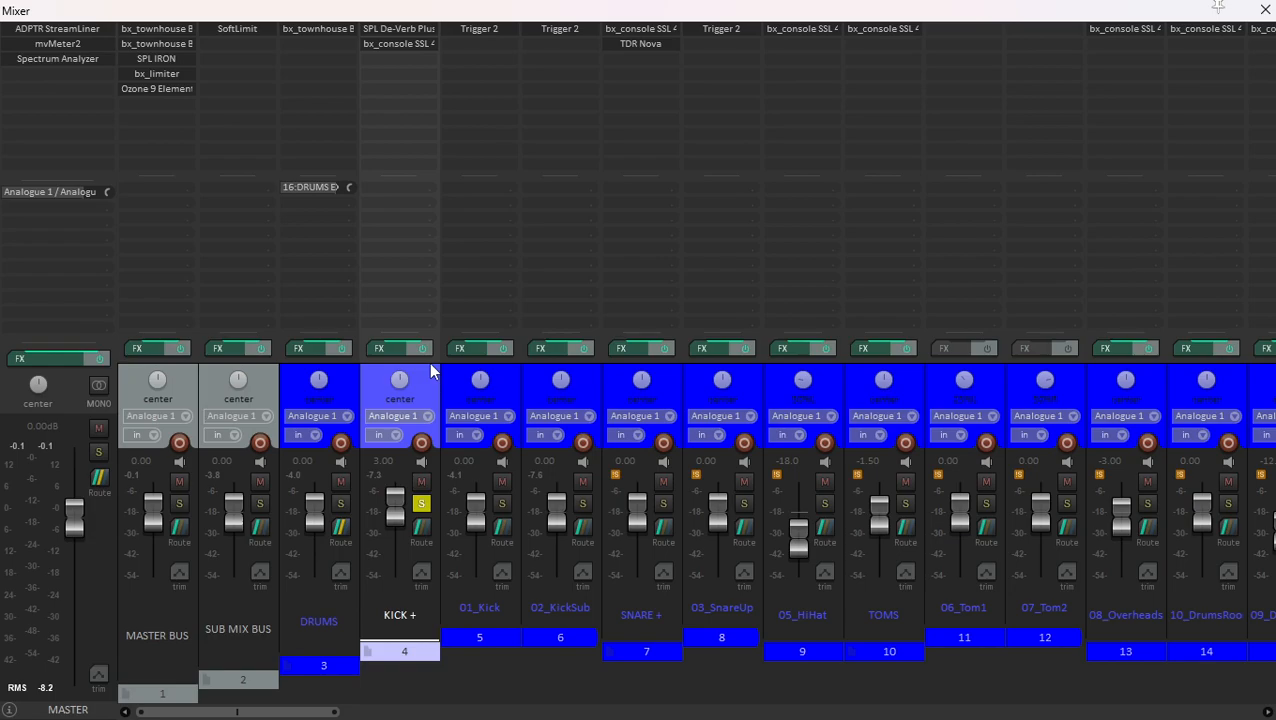
left_click(607, 378)
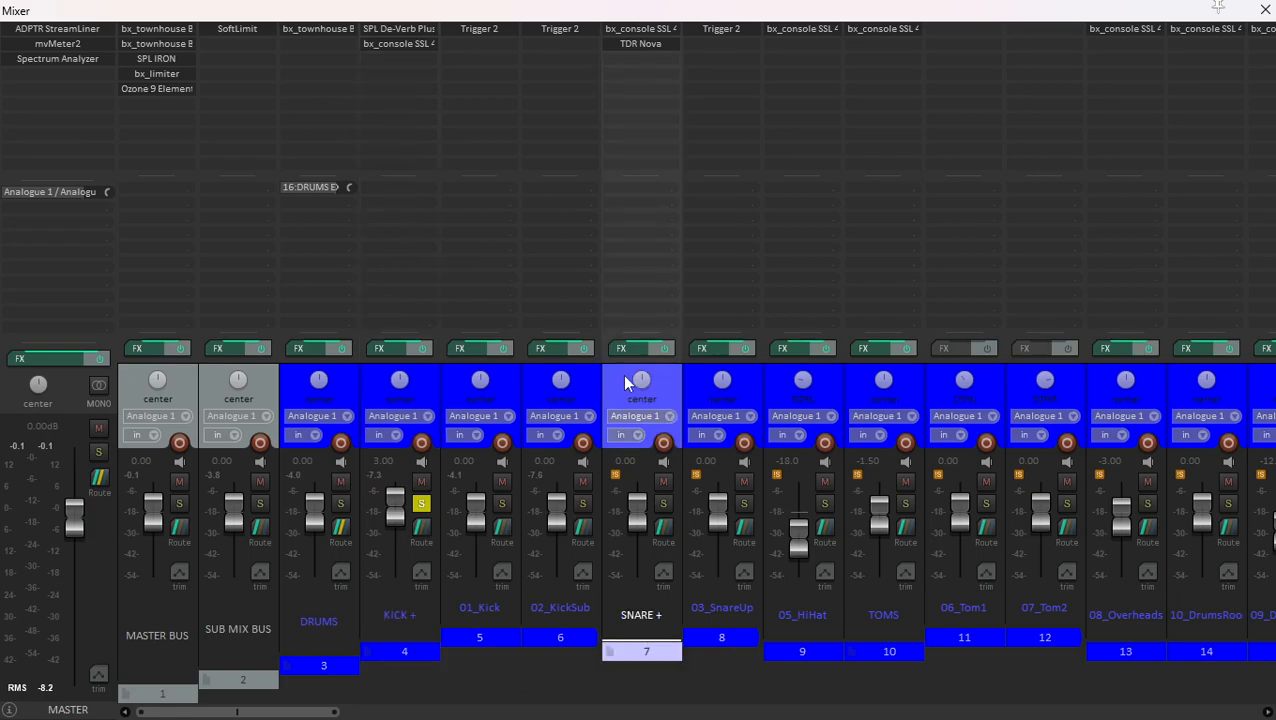
left_click(662, 504)
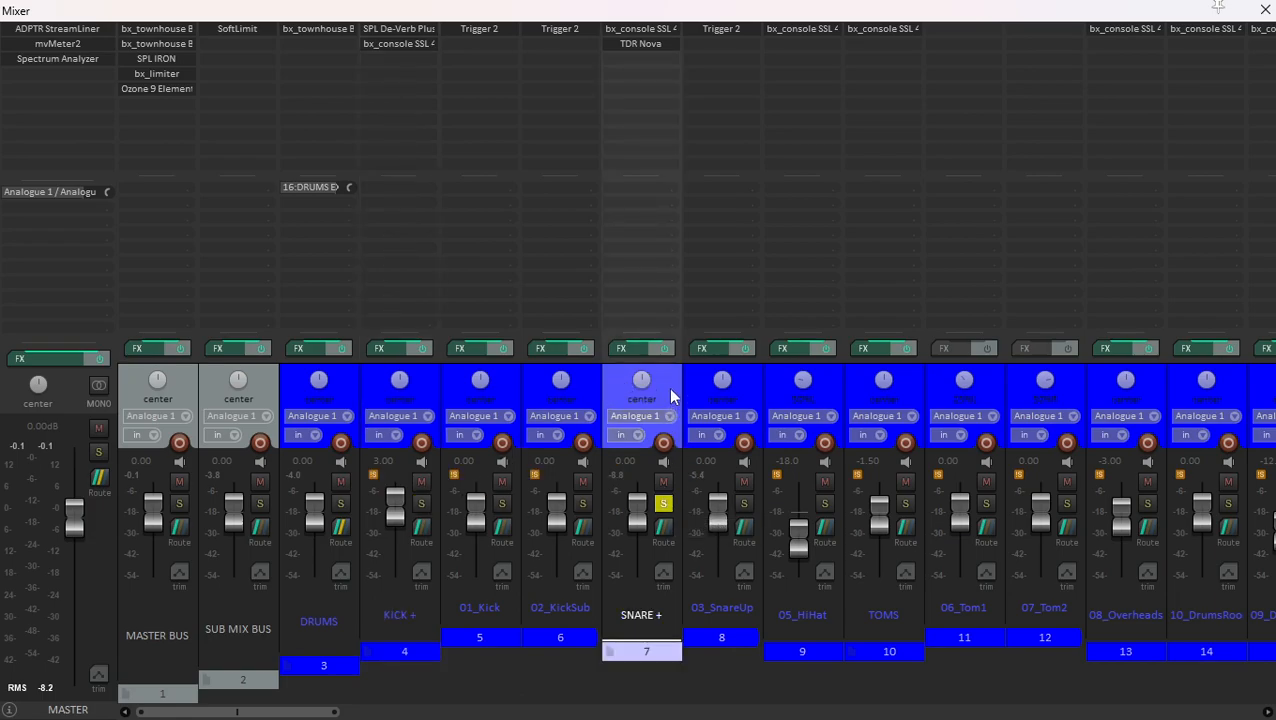
- Inspect the Trigger 2 settings and loaded sample on 03_SnareUp, and close the plugin
left_click(753, 385)
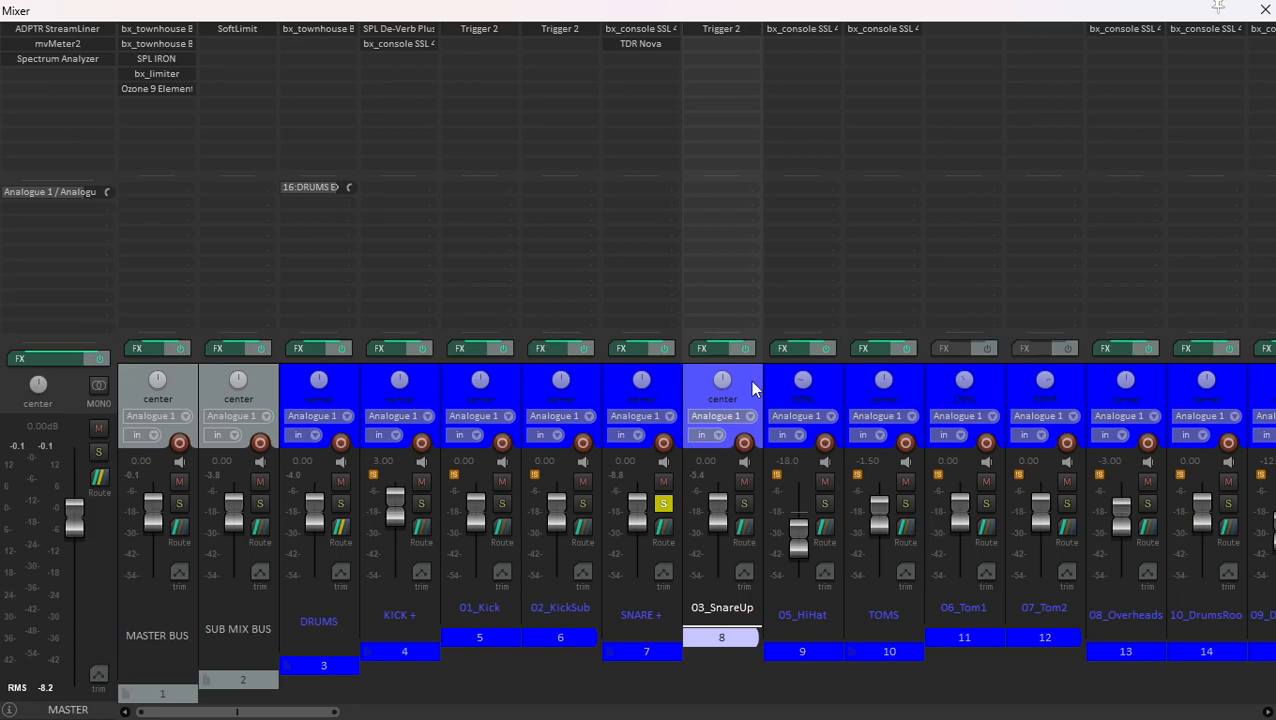
left_click(721, 30)
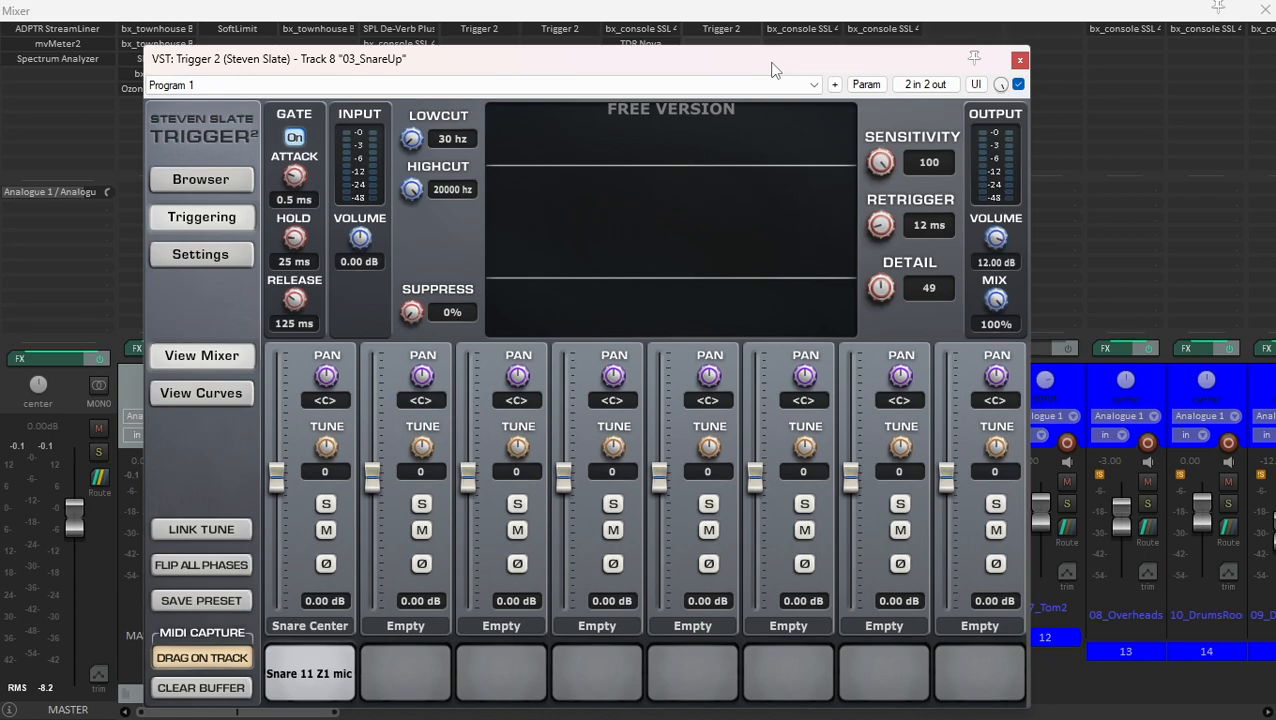
left_click_drag(771, 69, 809, 56)
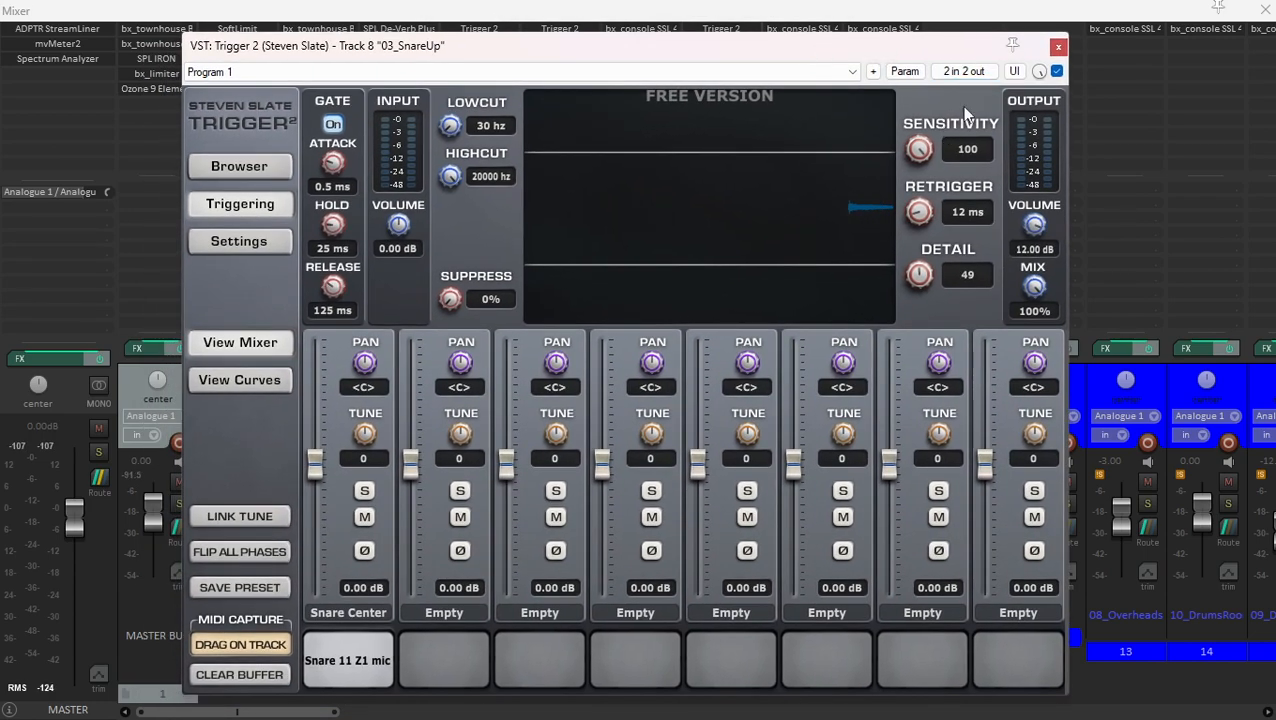
left_click(1058, 46)
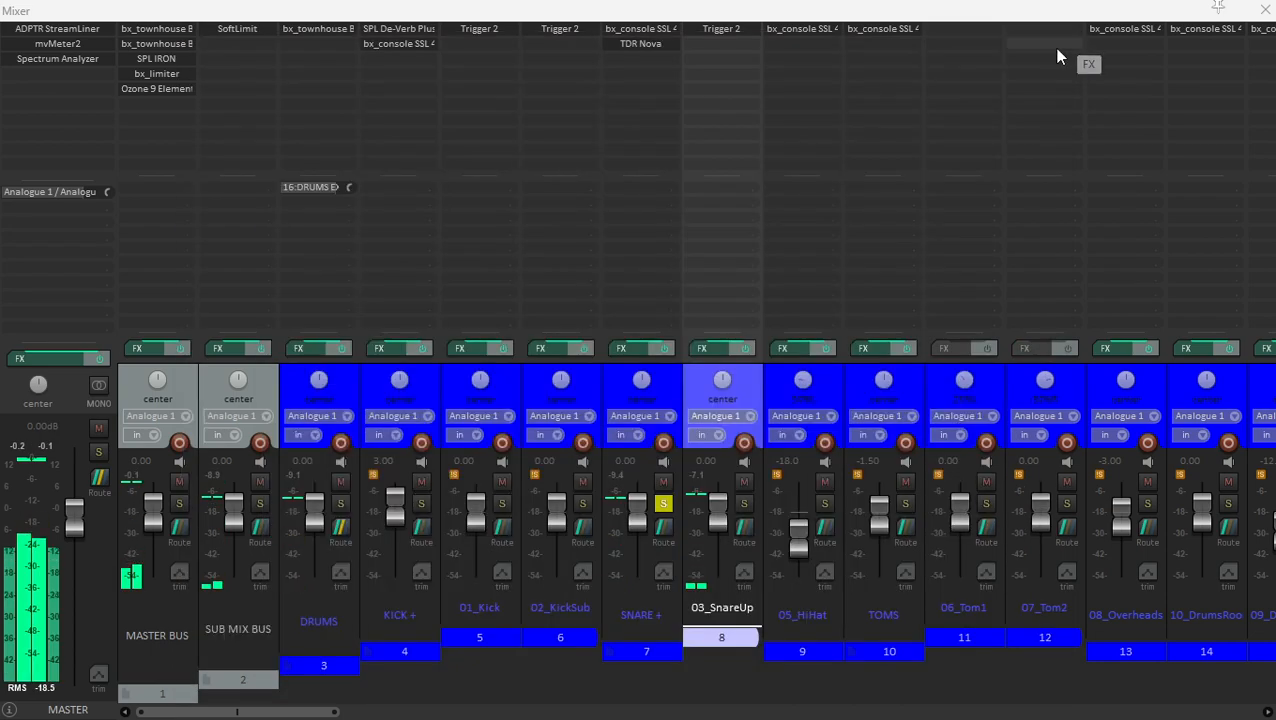
- Play the soloed snare while inspecting the bx_console SSL 4000 E and TDR Nova on the SNARE + folder
left_click(664, 375)
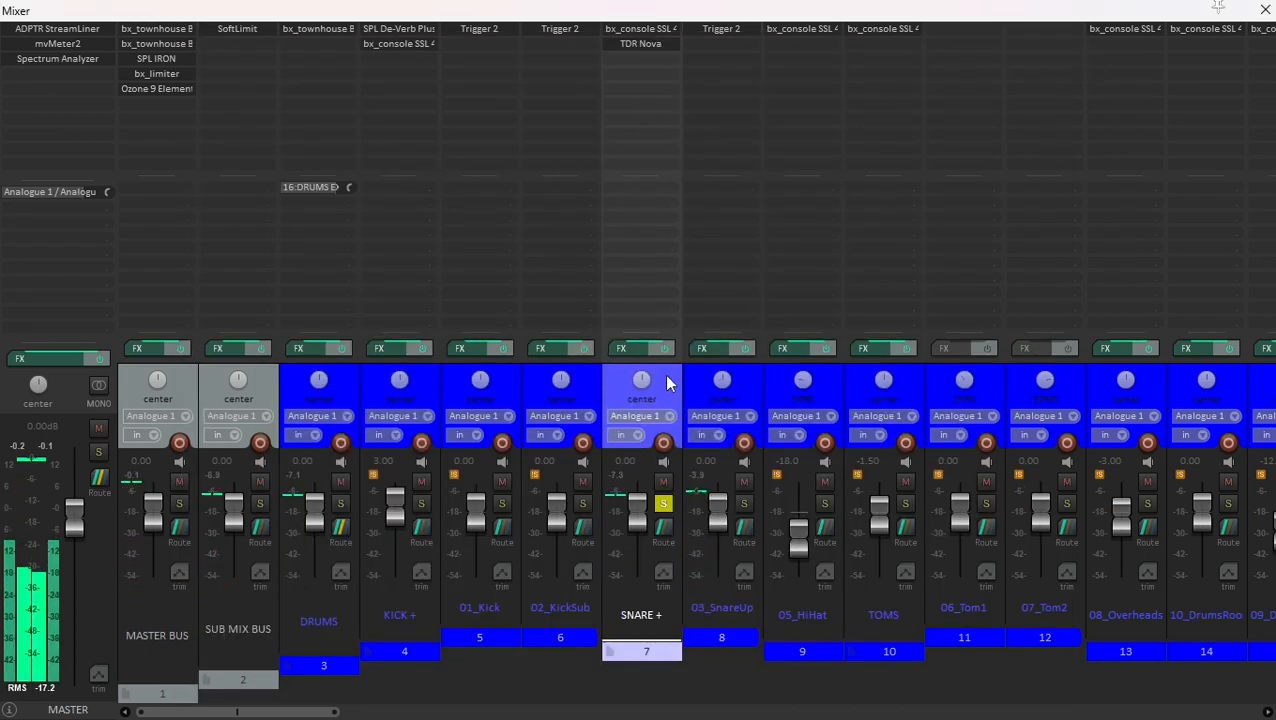
left_click(660, 29)
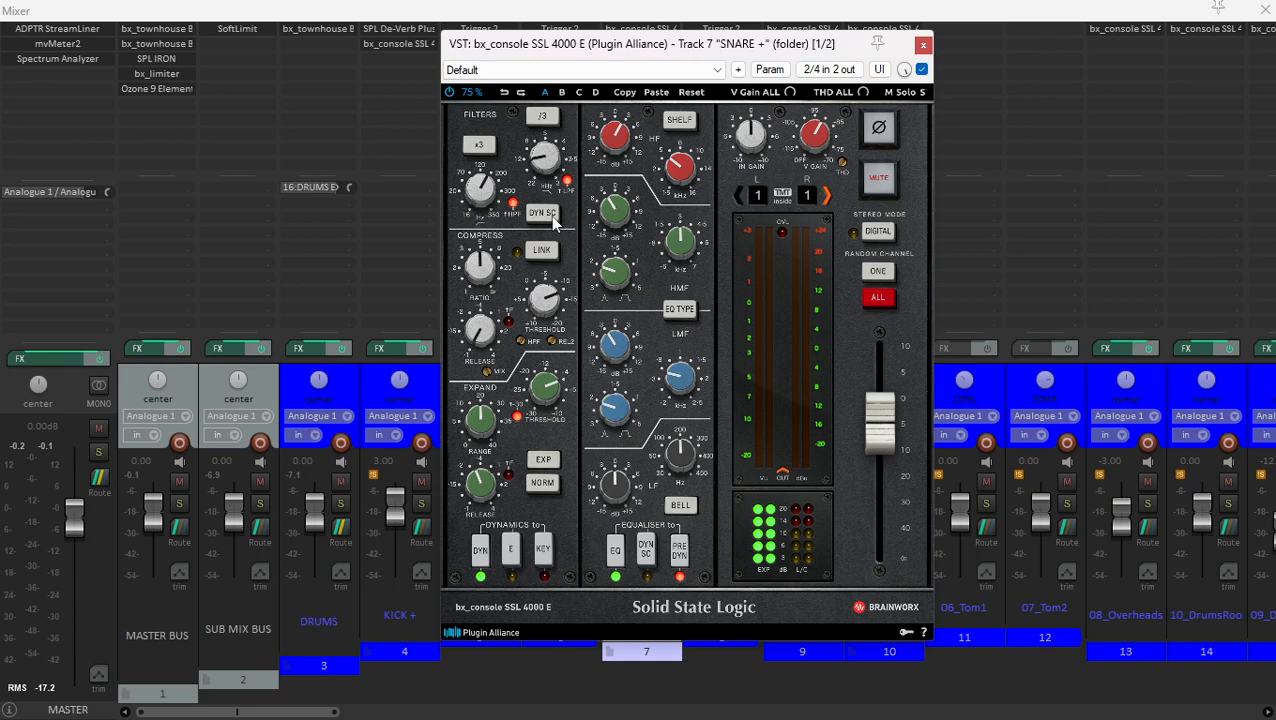
key("space")
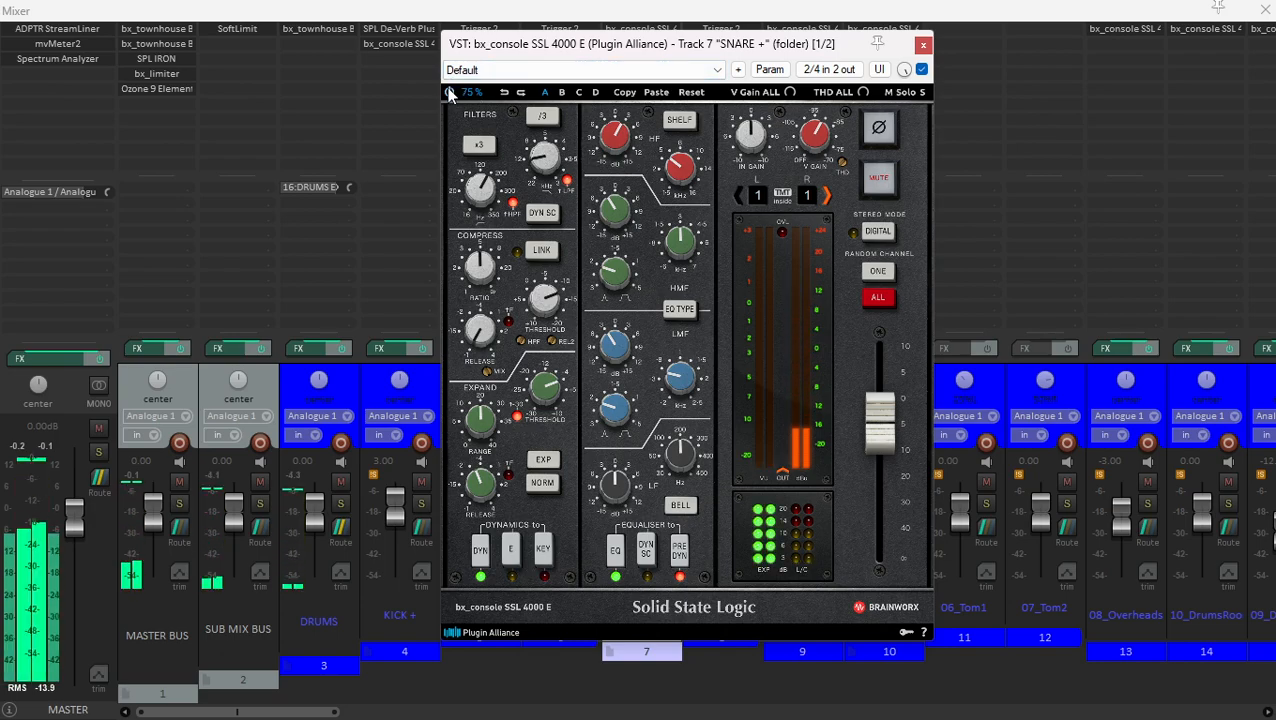
left_click(921, 46)
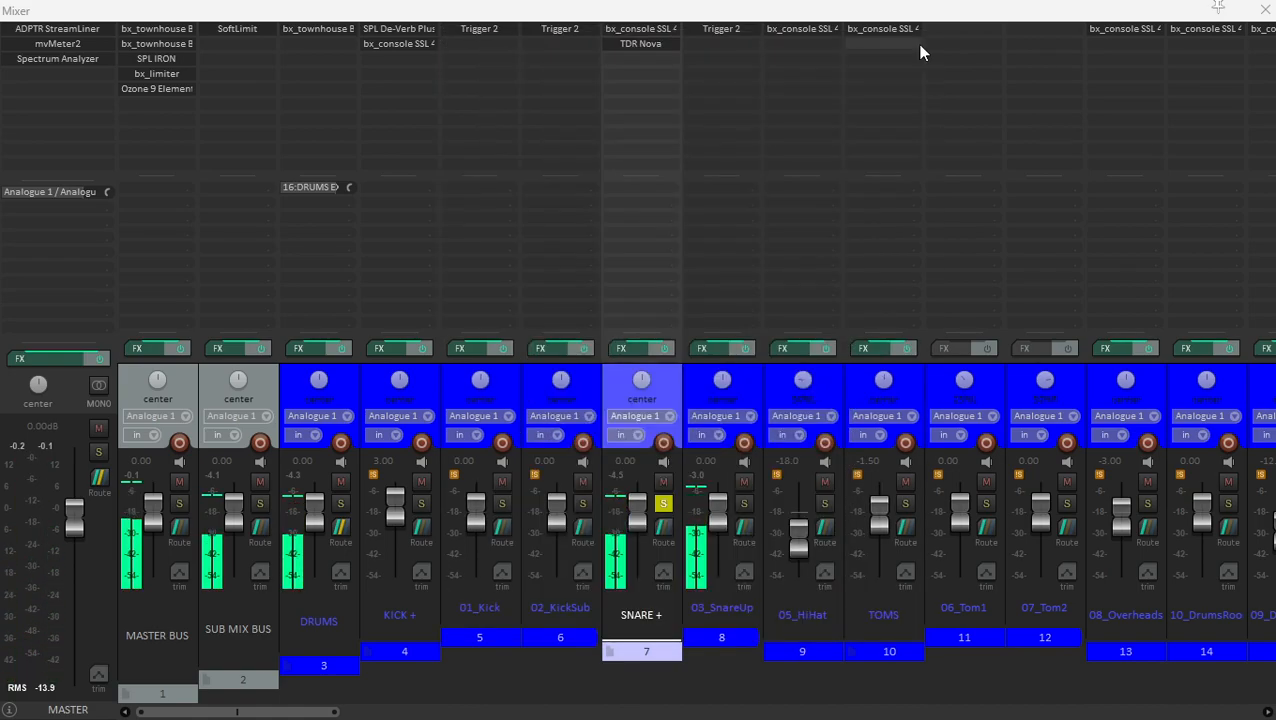
left_click(640, 47)
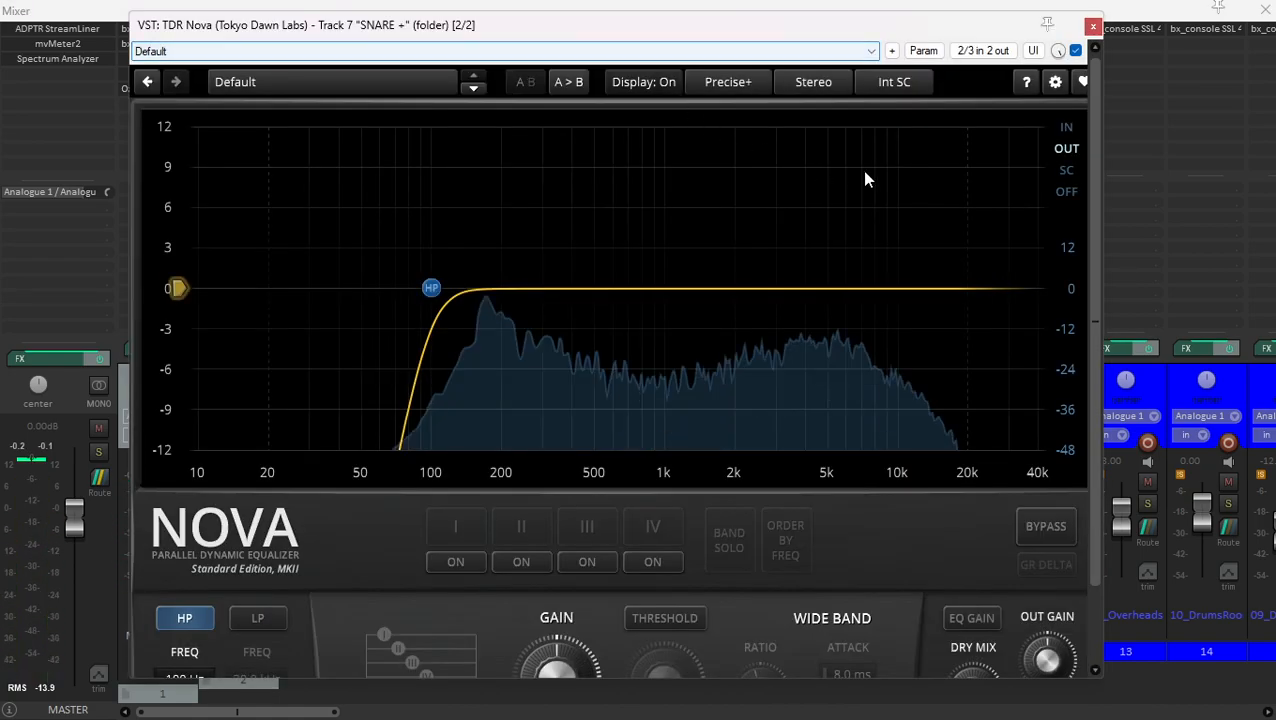
left_click(1093, 27)
- Show the curves of the snare sample in Trigger 2 on 03_SnareUp, and close the plugin
left_click(706, 29)
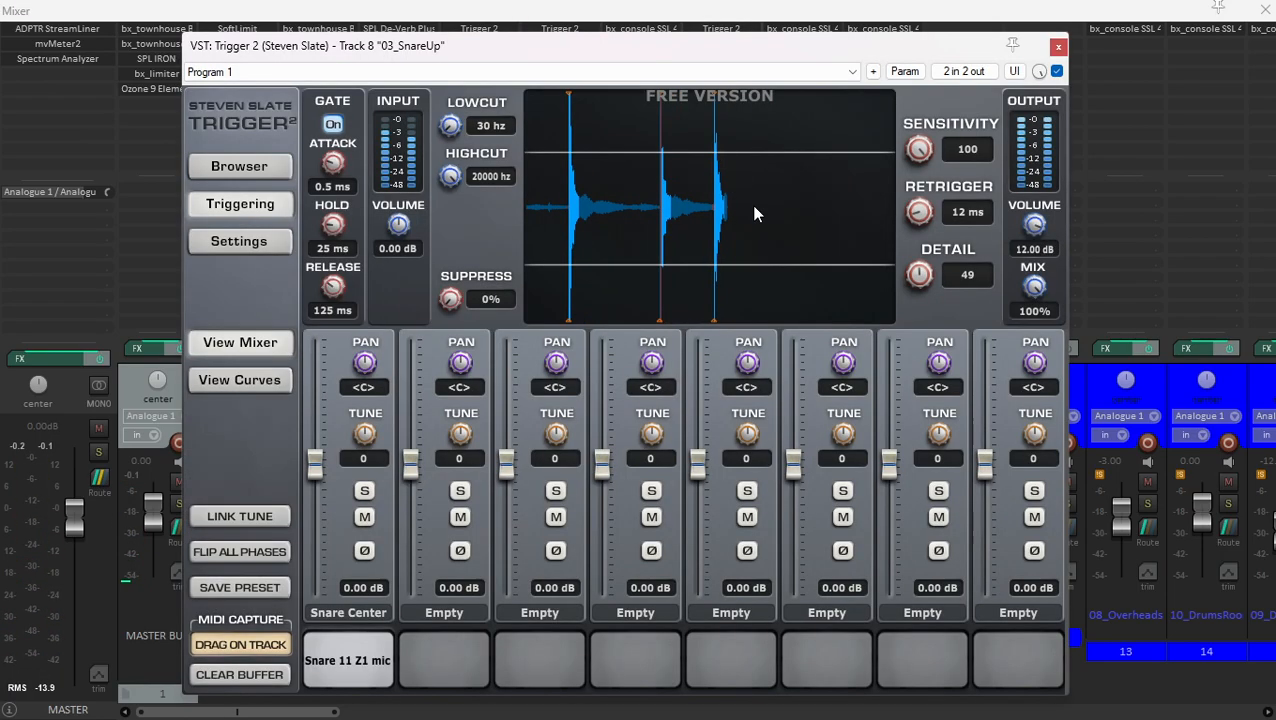
left_click(257, 384)
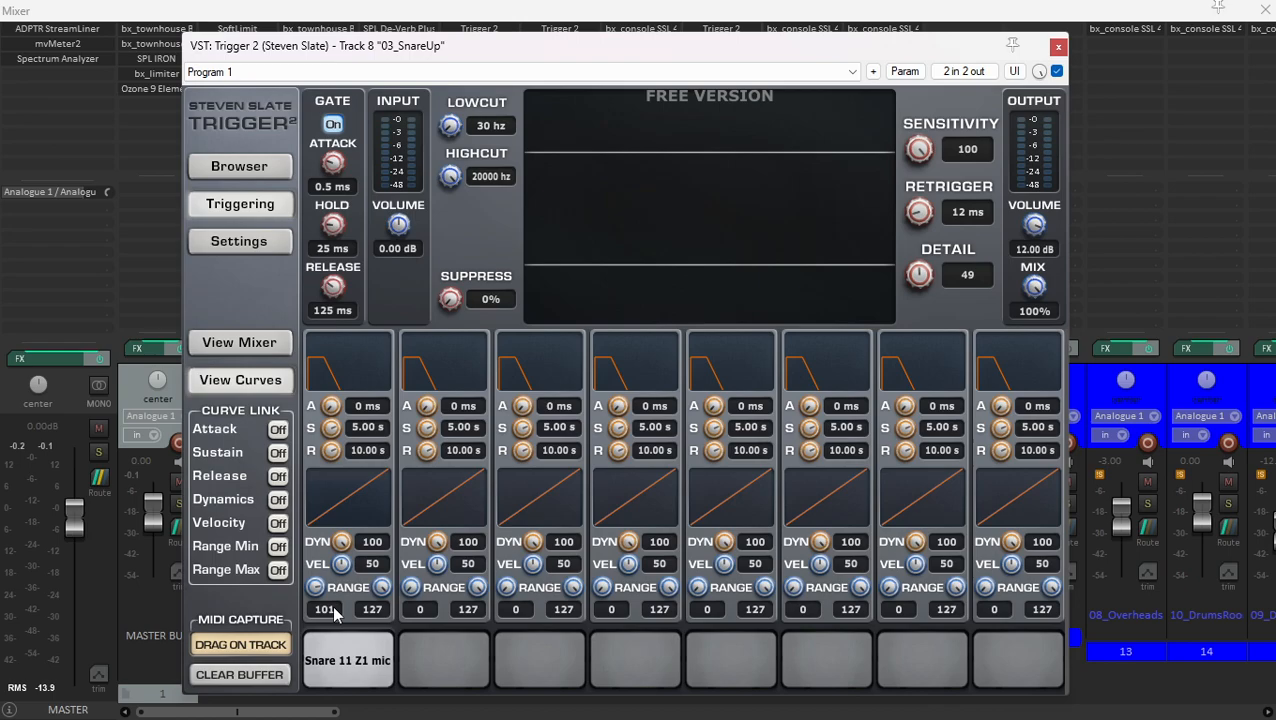
left_click(1058, 47)
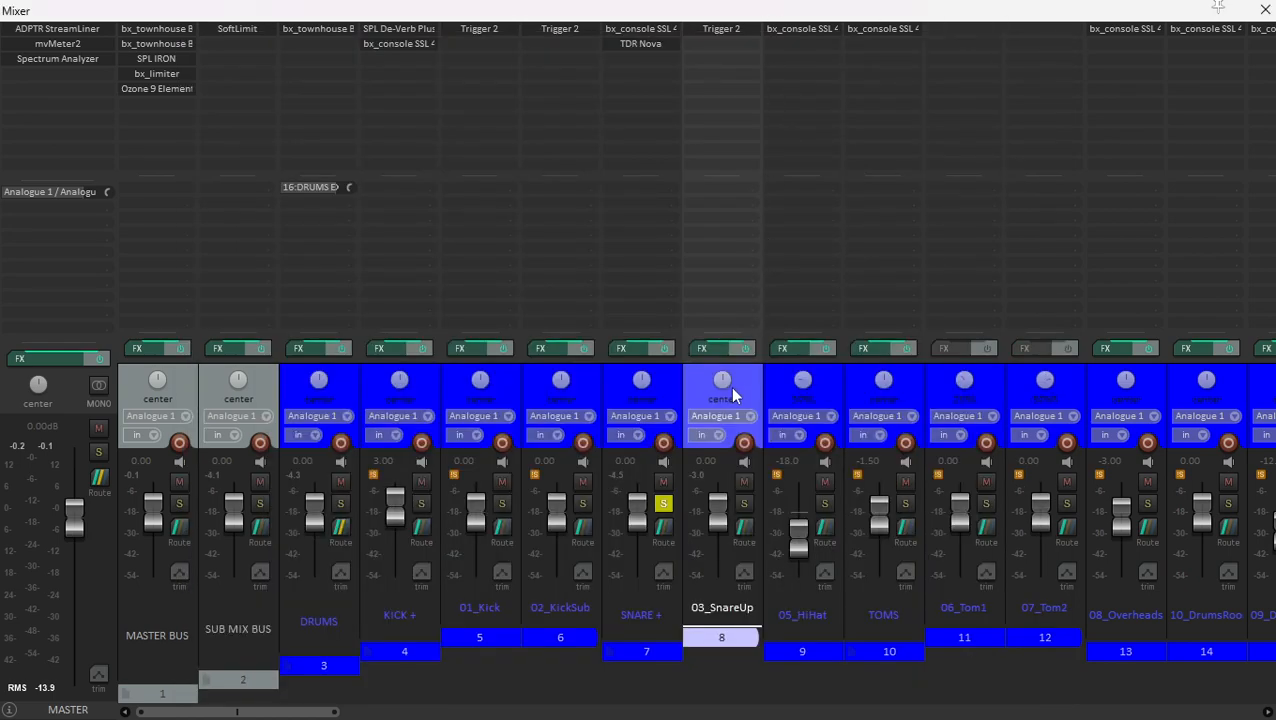
- Unsolo the SNARE + folder and inspect the bx_console SSL 4000 E on 05_HiHat
left_click(672, 383)
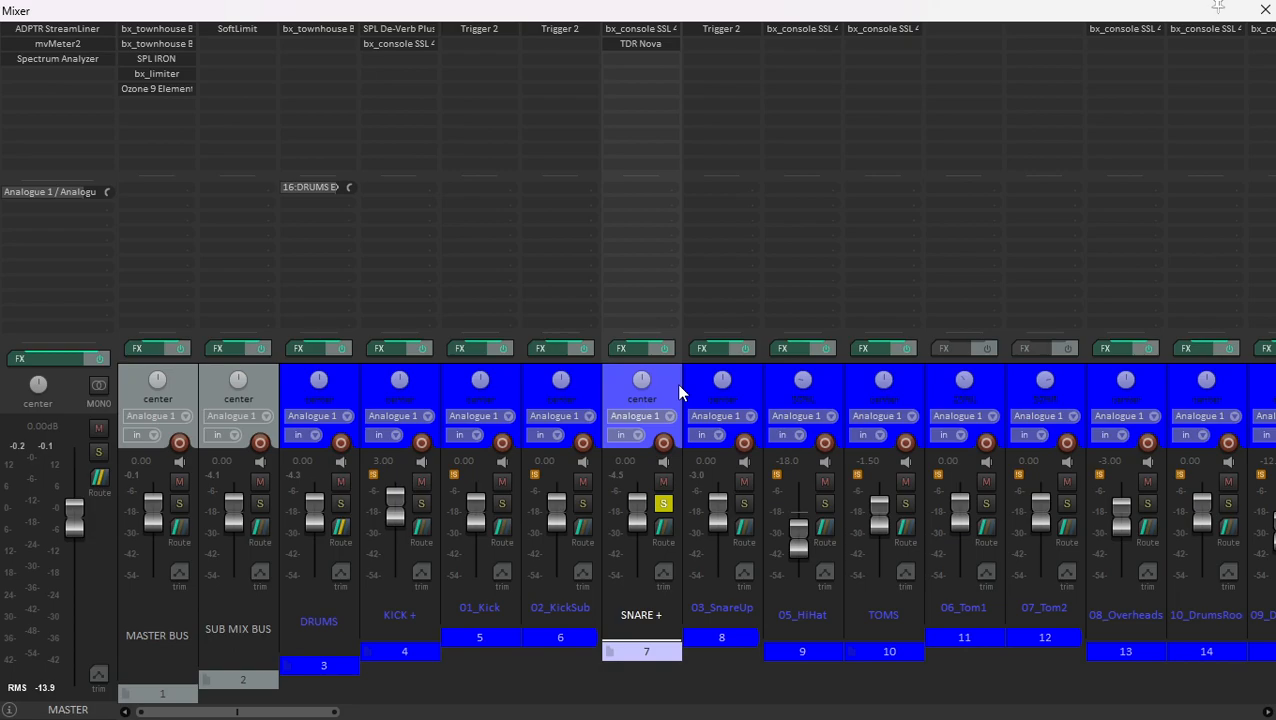
left_click(663, 503)
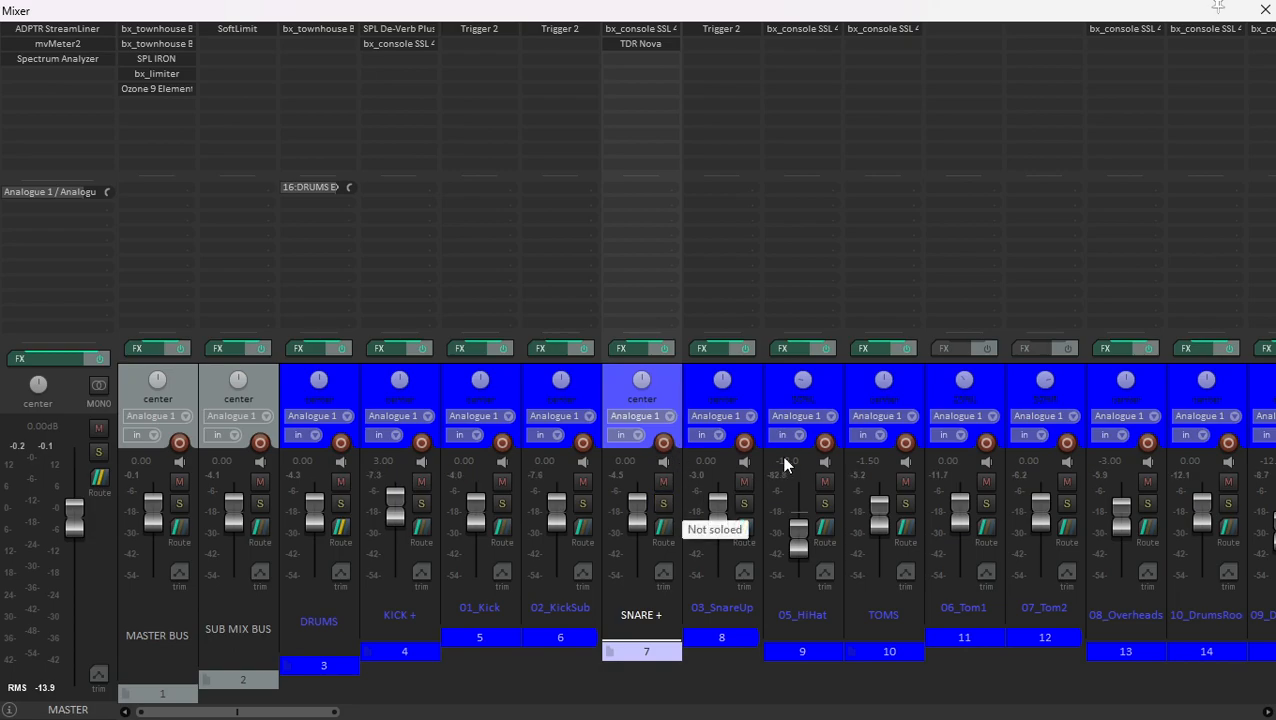
left_click(818, 297)
left_click(783, 30)
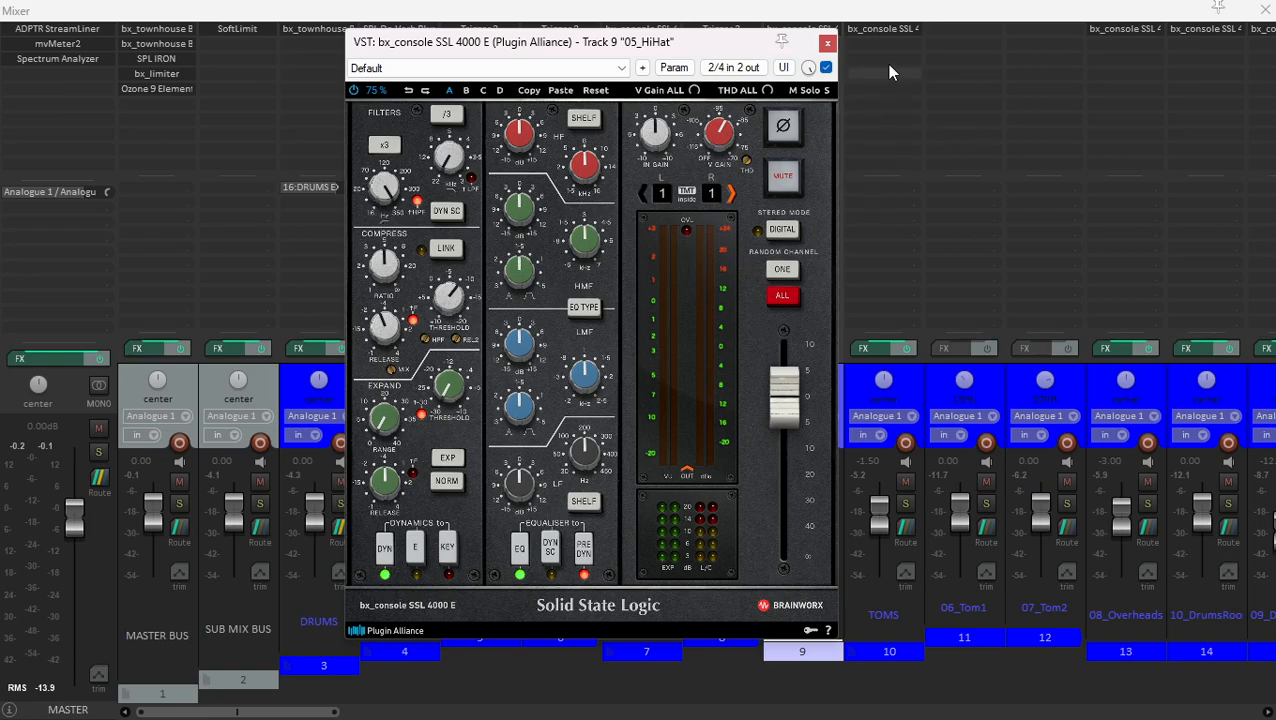
left_click(827, 43)
- Start playback and solo the 05_HiHat channel
left_click(880, 380)
left_click(810, 366)
key("space")
left_click(824, 503)
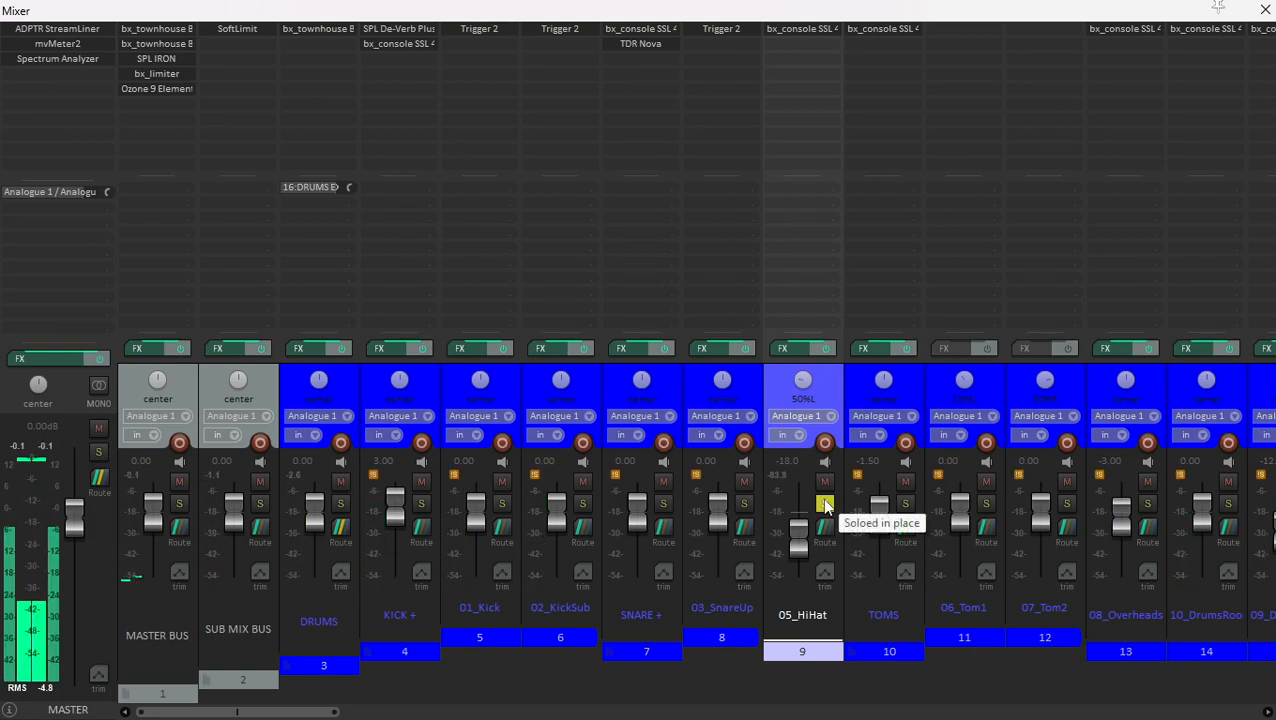
- Save the project, play the 05_HiHat track from where its audio begins near bar 41, and return to the mixer
key("ctrl+m")
key("ctrl+s")
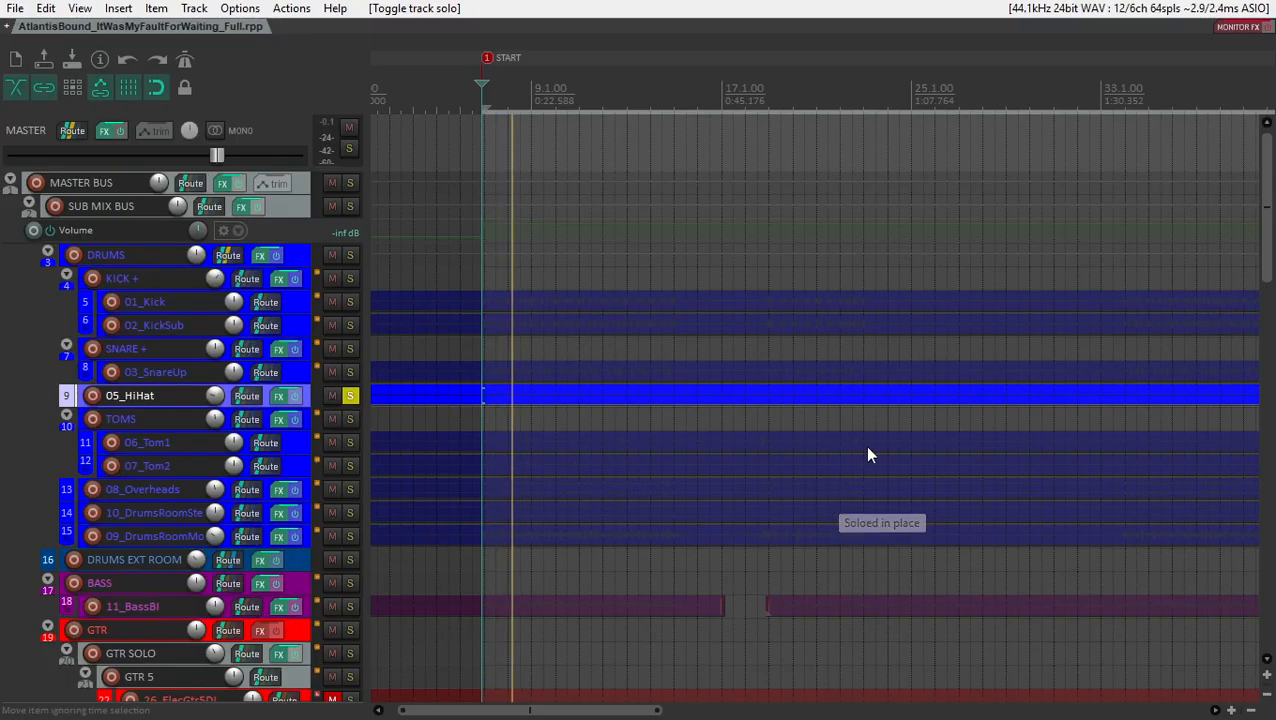
scroll(867, 450, "up", 2)
scroll(894, 298, "down", 5)
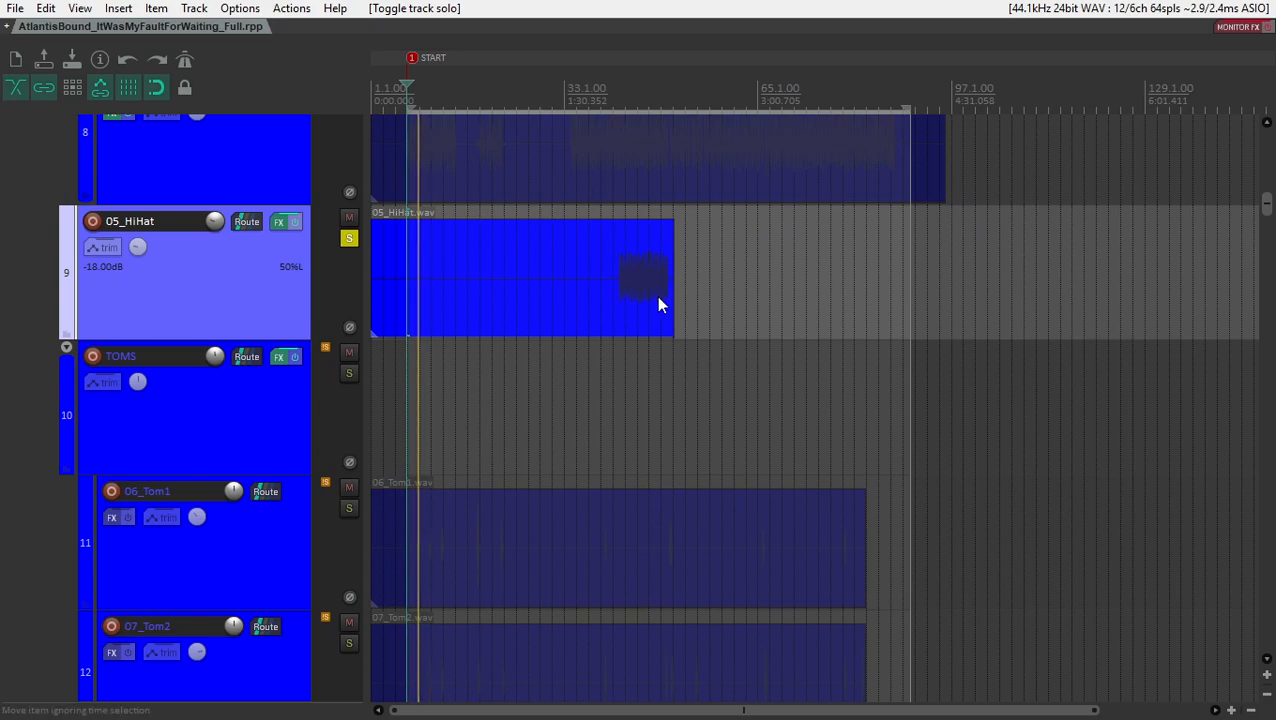
left_click(627, 304)
scroll(700, 295, "up", 5)
left_click(788, 283)
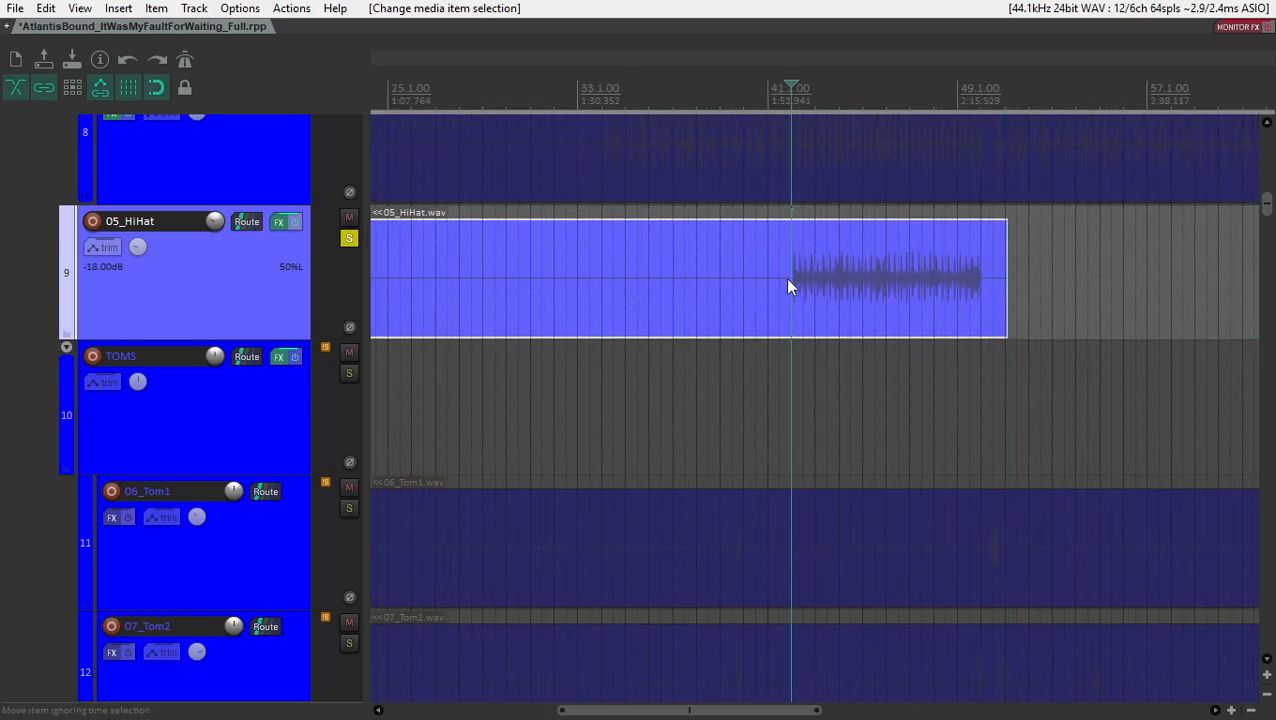
key("ctrl+m")
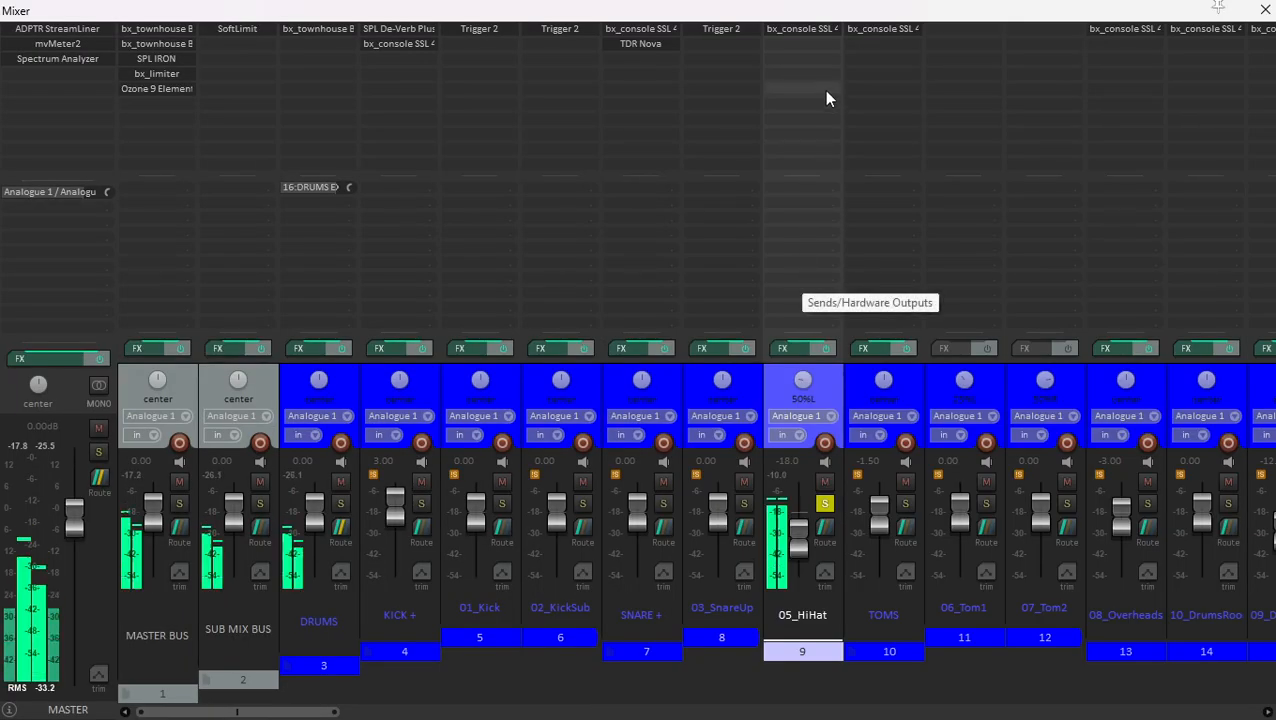
- Compare the 05_HiHat channel with its effects bypassed and enabled during playback, and unsolo it
left_click(826, 349)
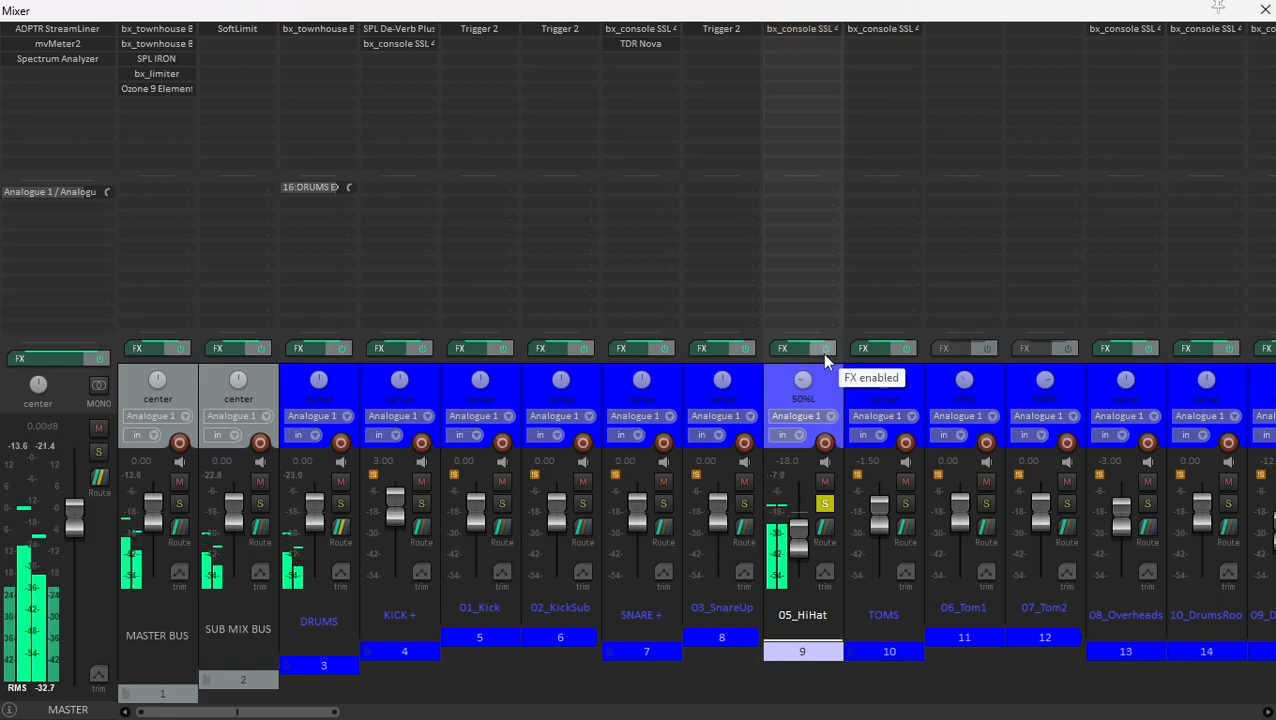
left_click(822, 352)
left_click(821, 501)
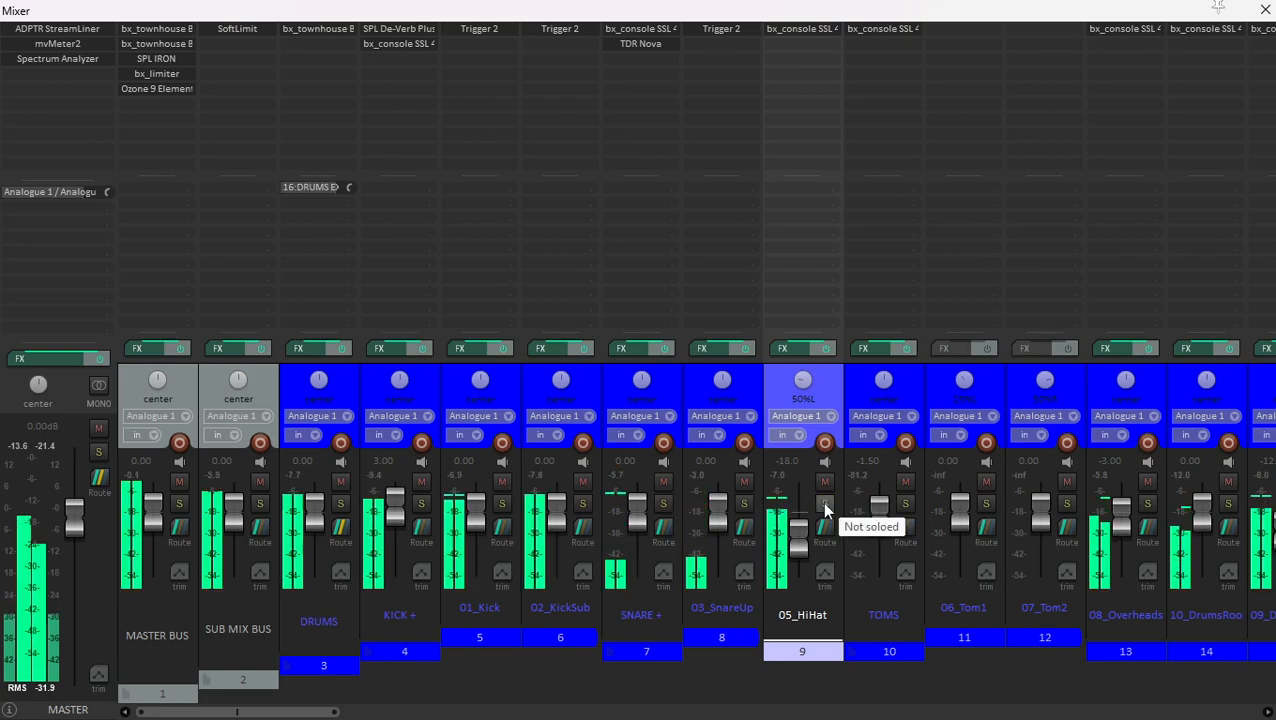
- Locate the tom hits around bar 50 in the arrangement and play the song from there
left_click(898, 384)
key("ctrl+m")
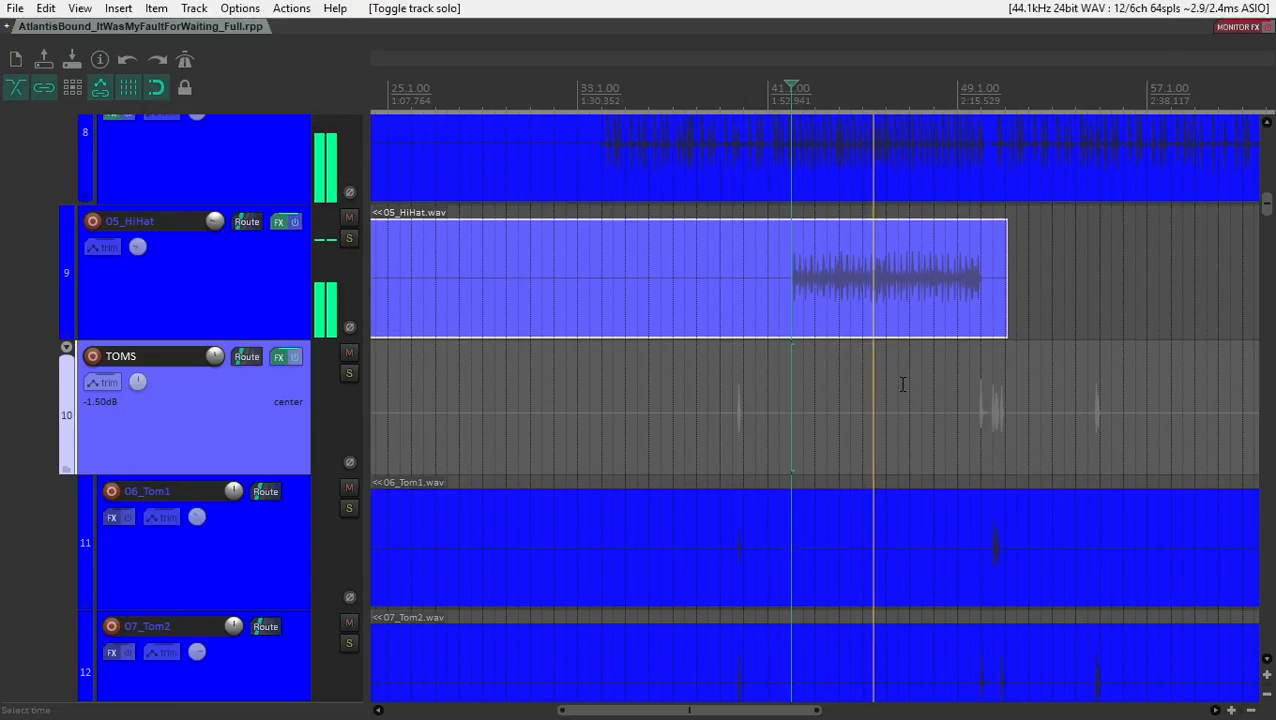
scroll(714, 299, "down", 5)
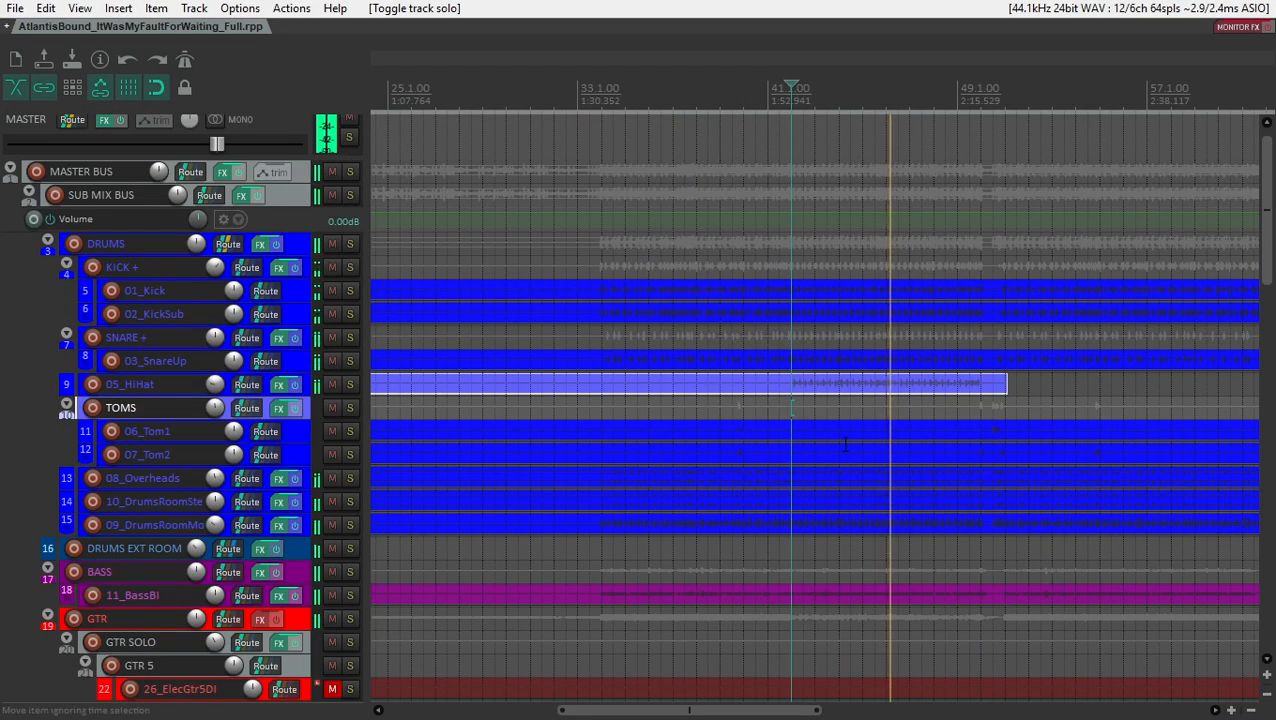
scroll(926, 433, "up", 4)
left_click(987, 446)
scroll(837, 555, "up", 4)
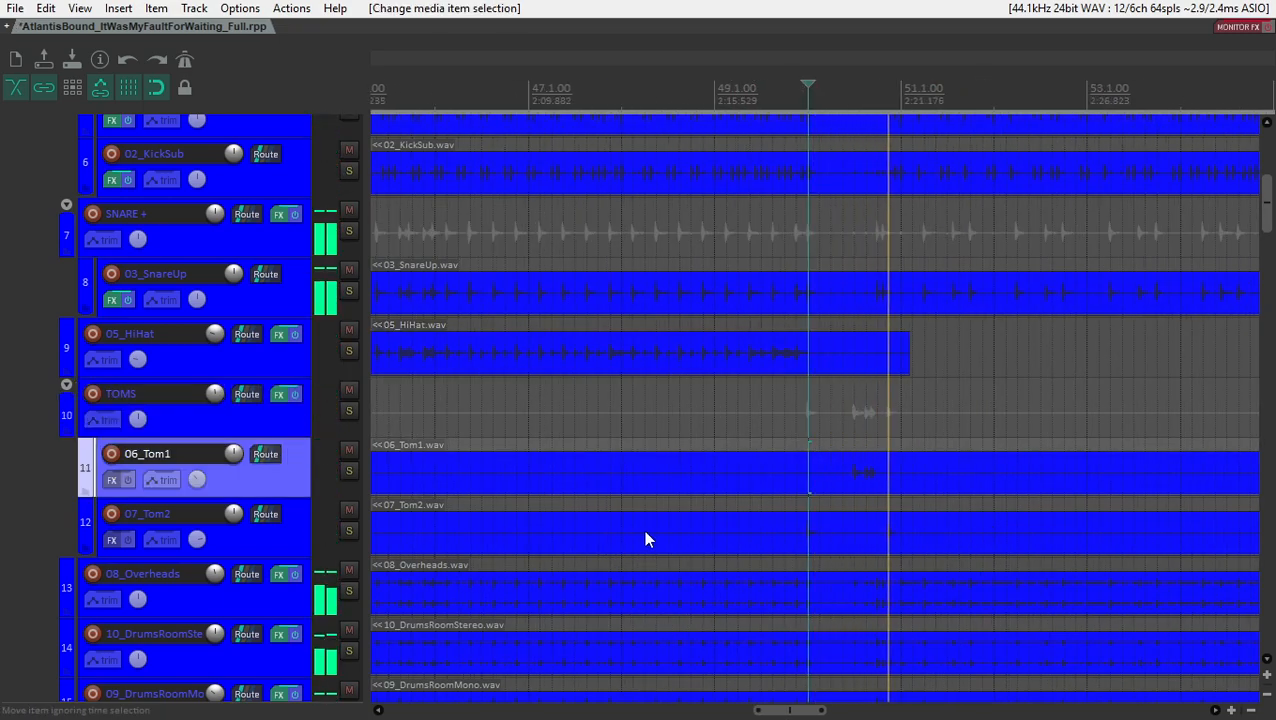
key("space")
- Solo the TOMS folder, audition it while inspecting its bx_console SSL 4000 E settings, and close the plugin
left_click(349, 411)
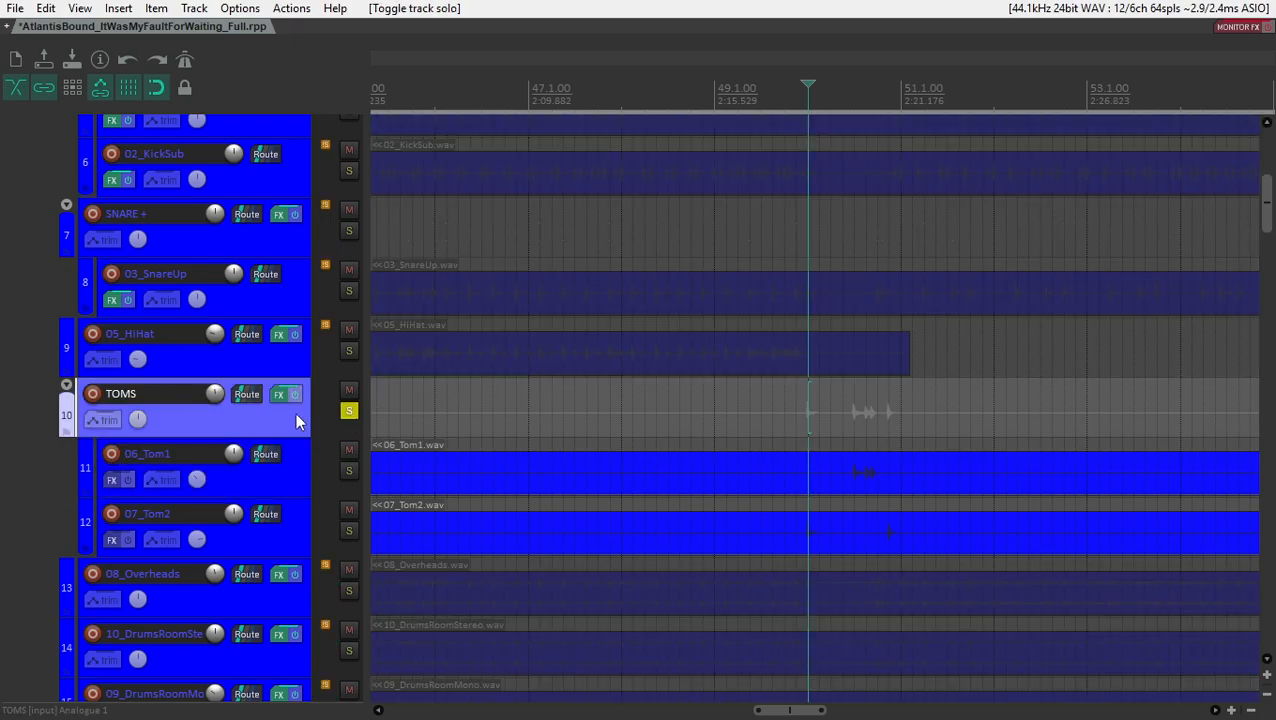
key("ctrl+m")
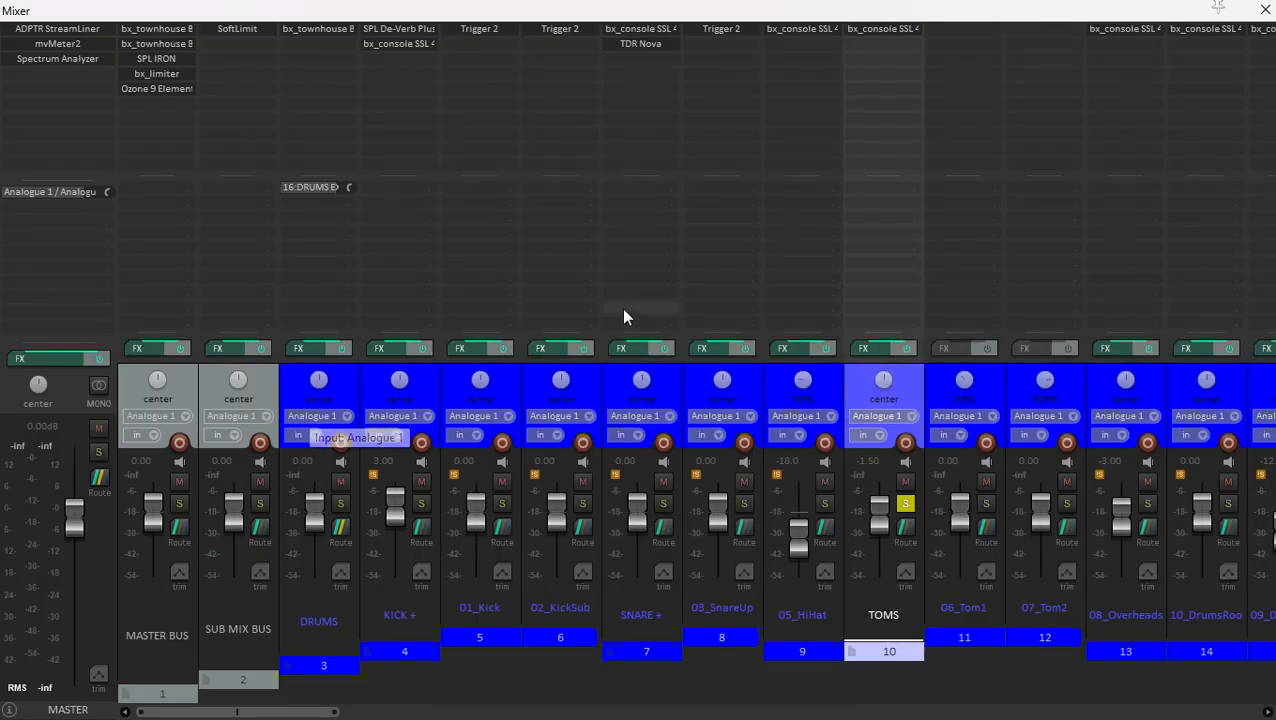
left_click(886, 33)
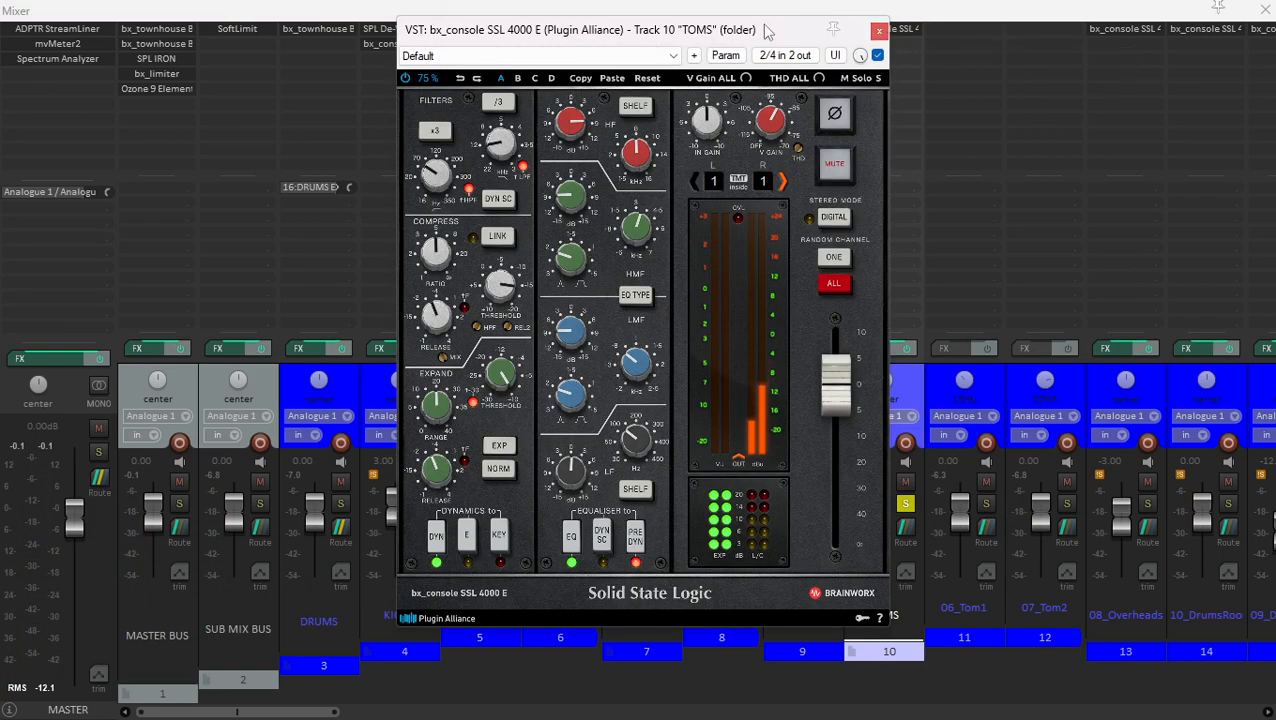
left_click_drag(688, 32, 701, 28)
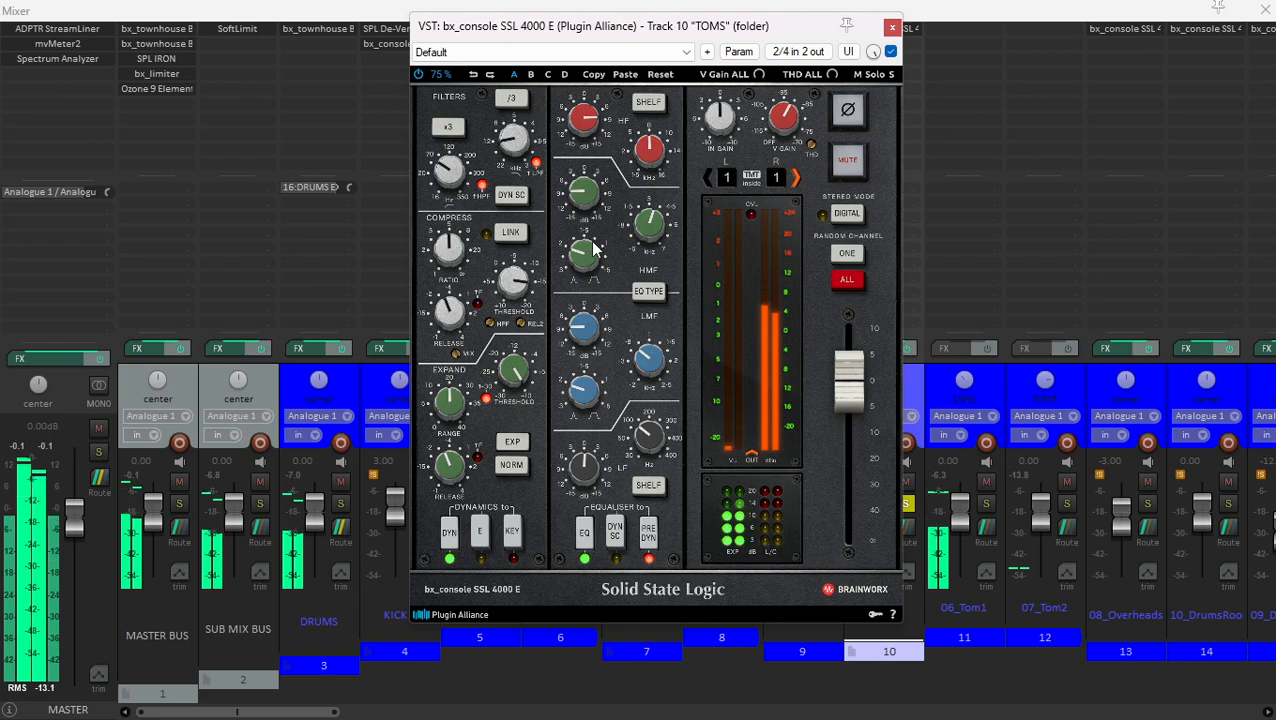
key("space")
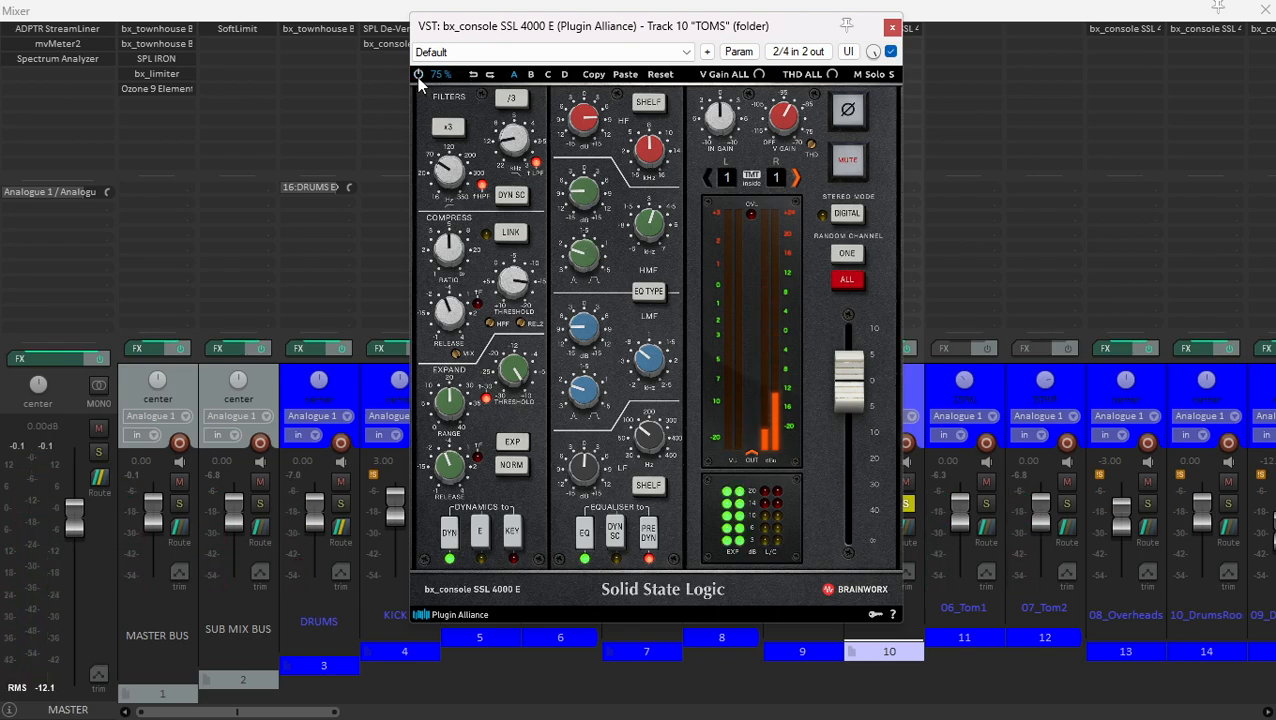
key("space")
left_click(891, 28)
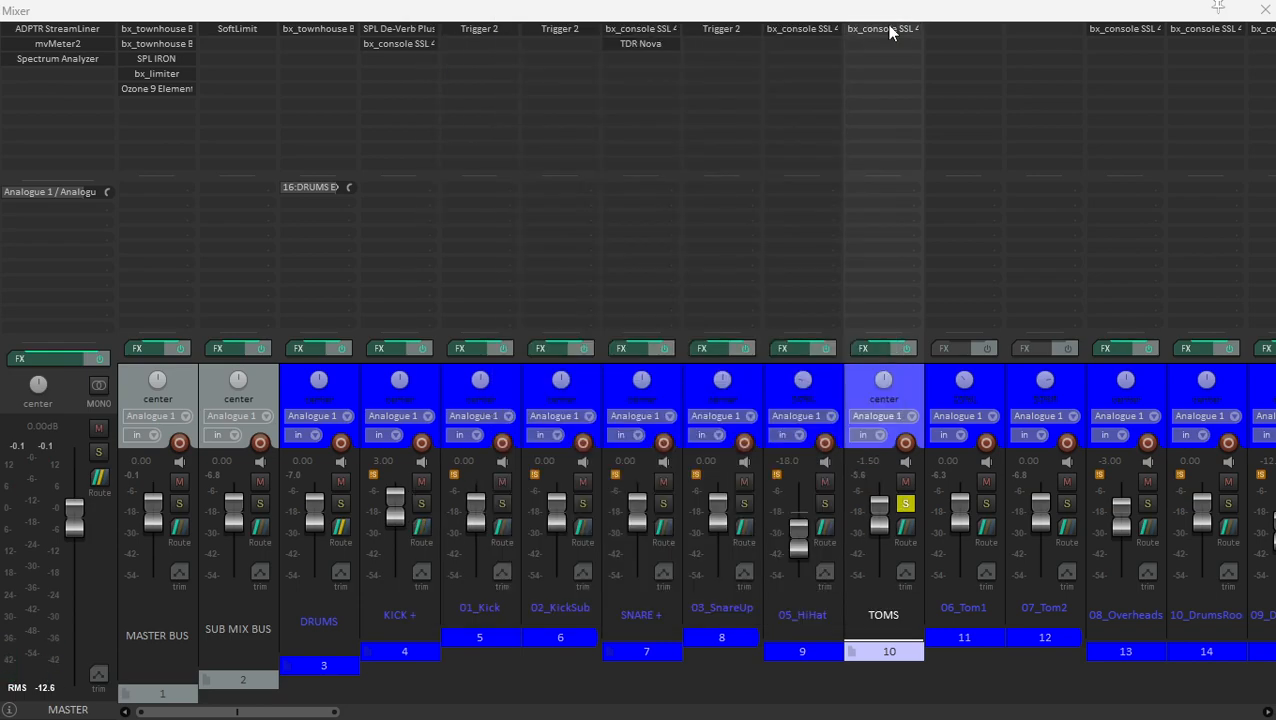
- Unsolo the TOMS folder and place the edit cursor at bar 51 in the arrangement
left_click(905, 503)
left_click(941, 373)
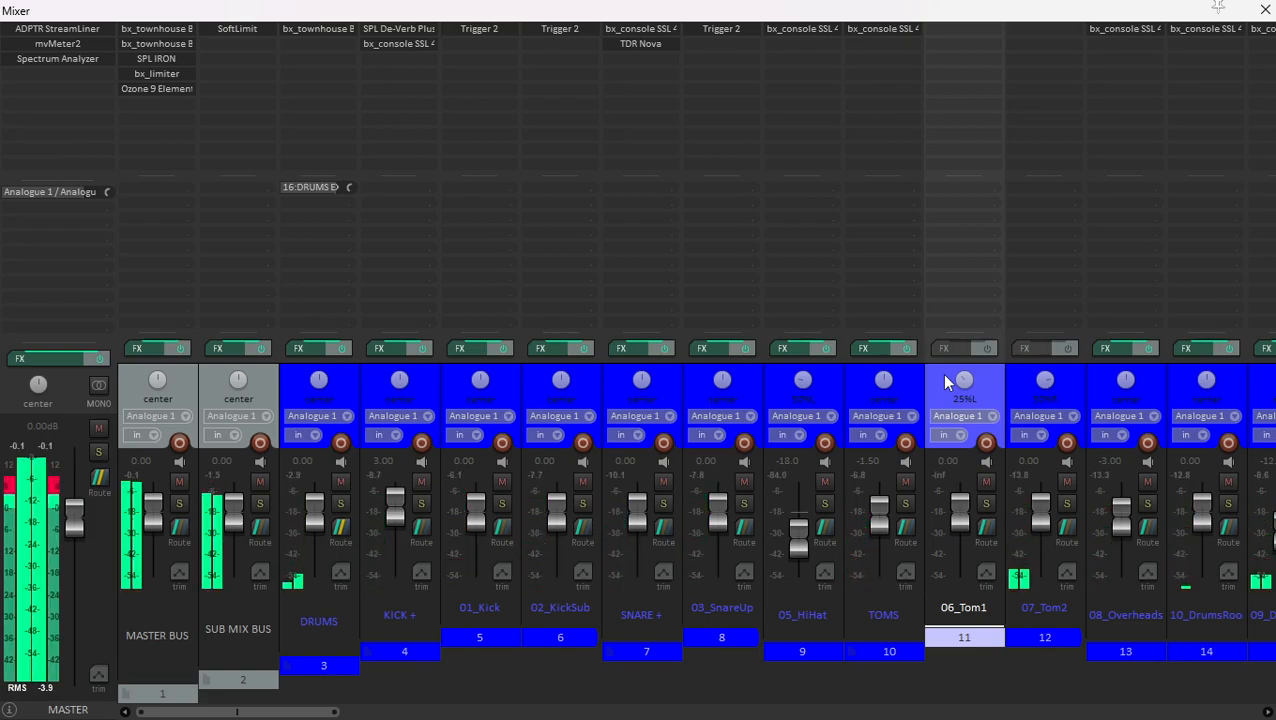
left_click(914, 374)
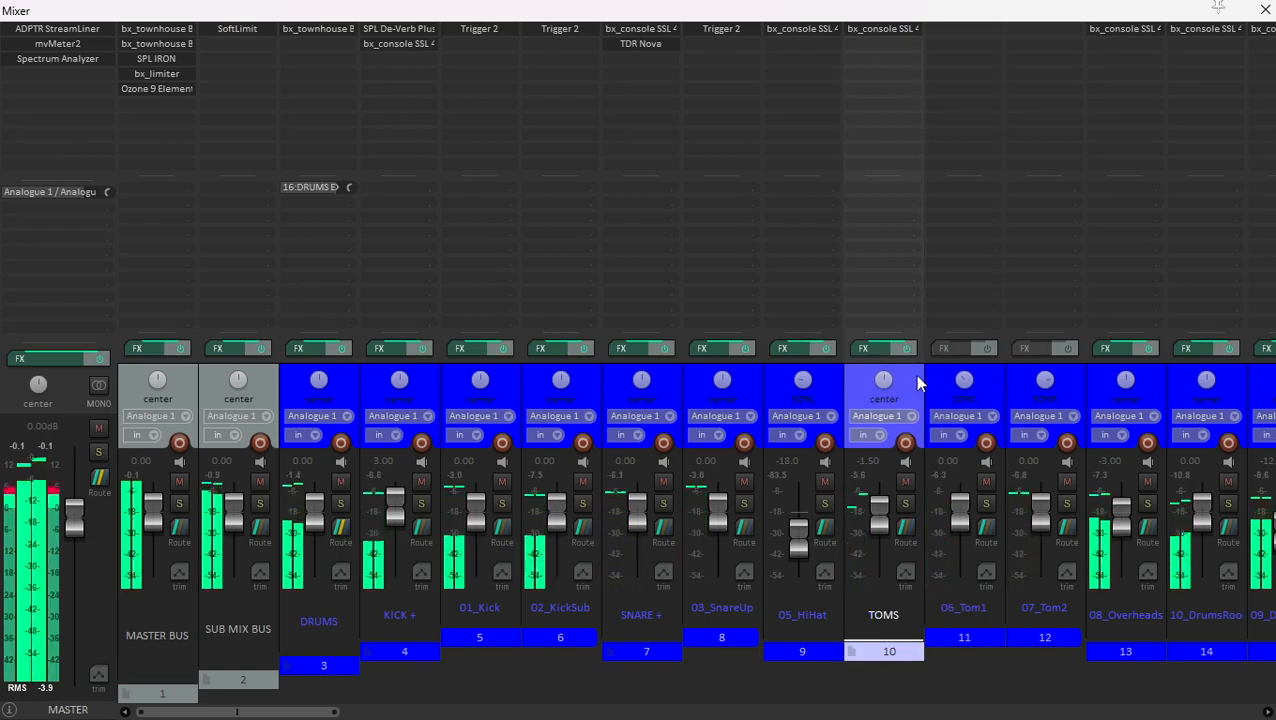
key("ctrl+m")
key("grave")
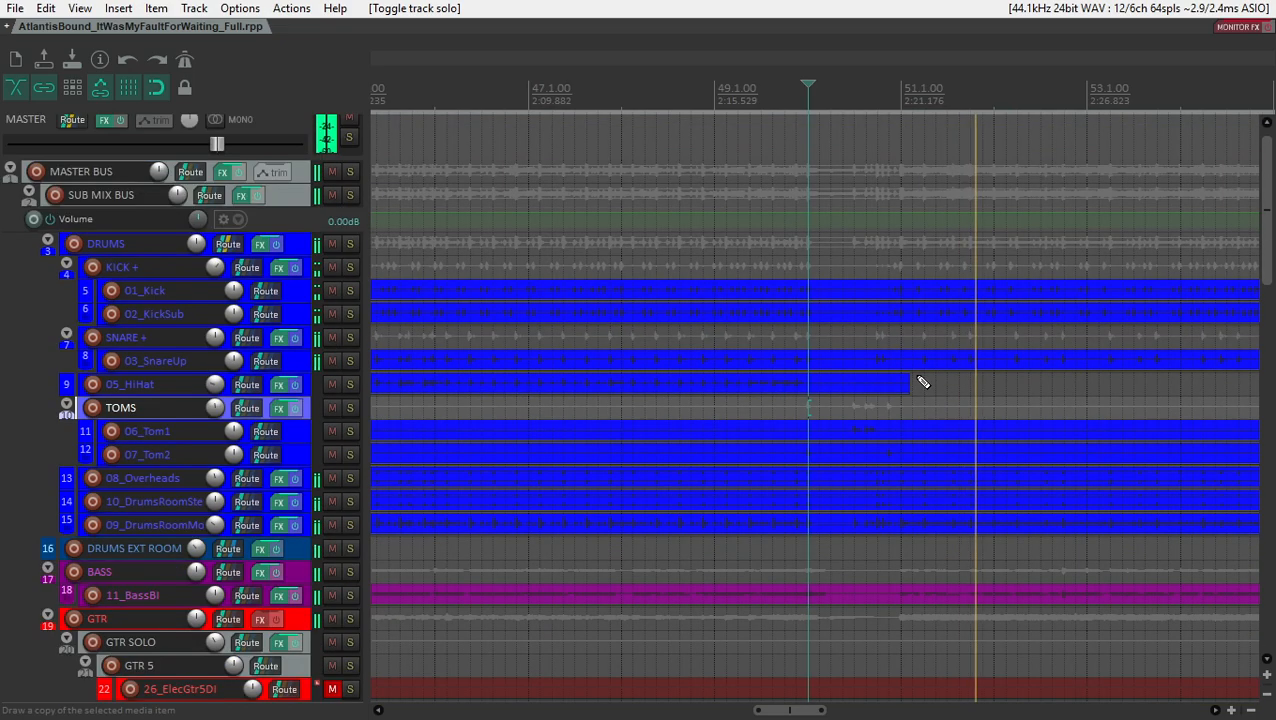
scroll(720, 441, "down", 4)
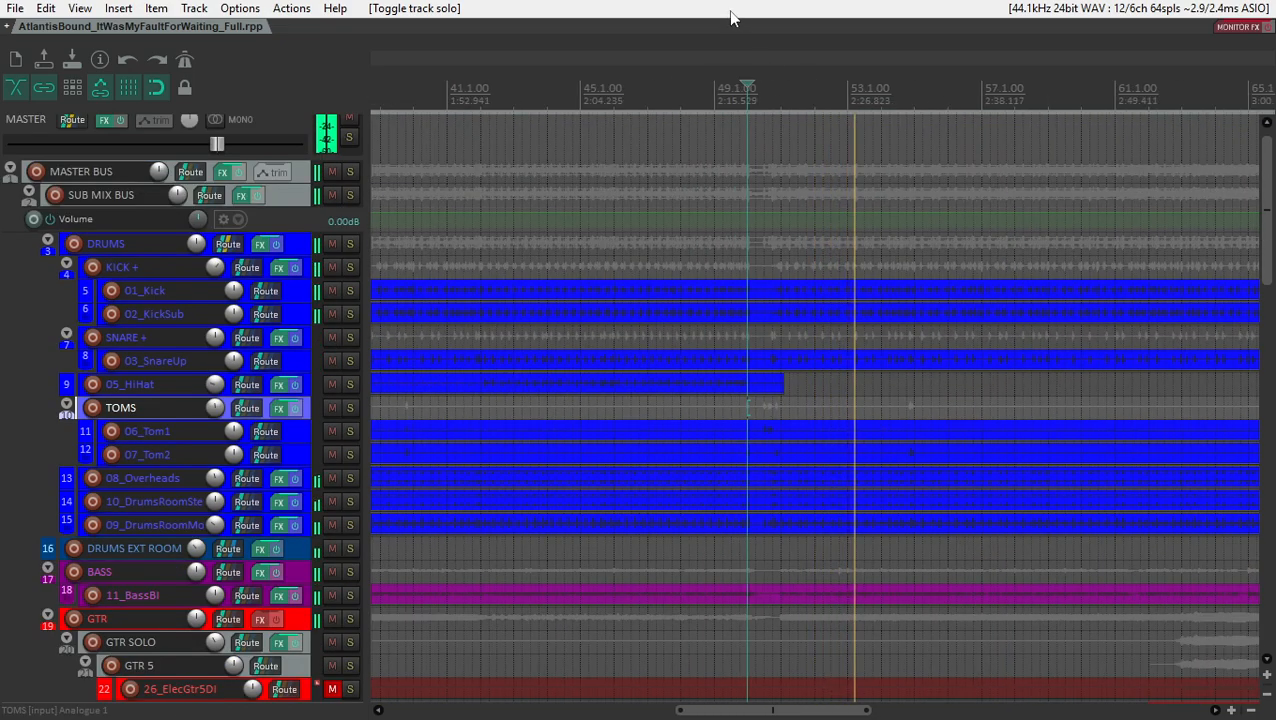
left_click(781, 557)
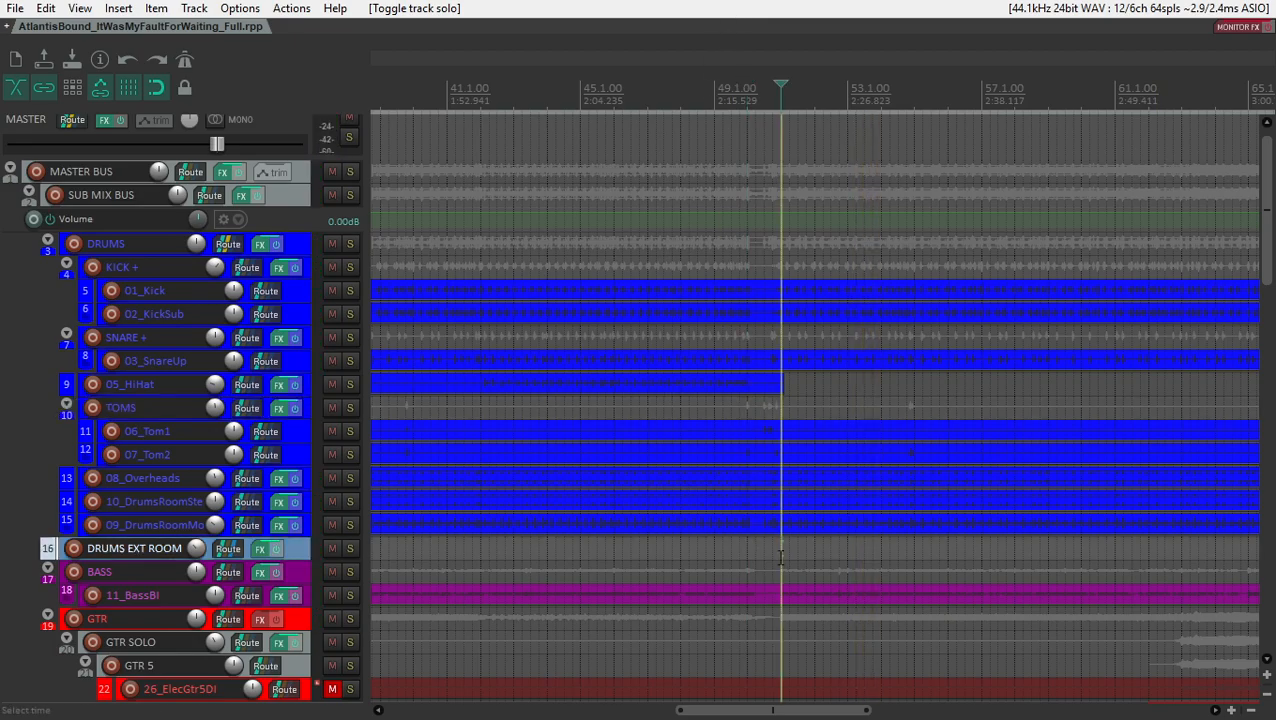
- Select the BASS folder in the mixer and solo it
key("ctrl+m")
scroll(893, 467, "right", 7)
left_click(785, 395)
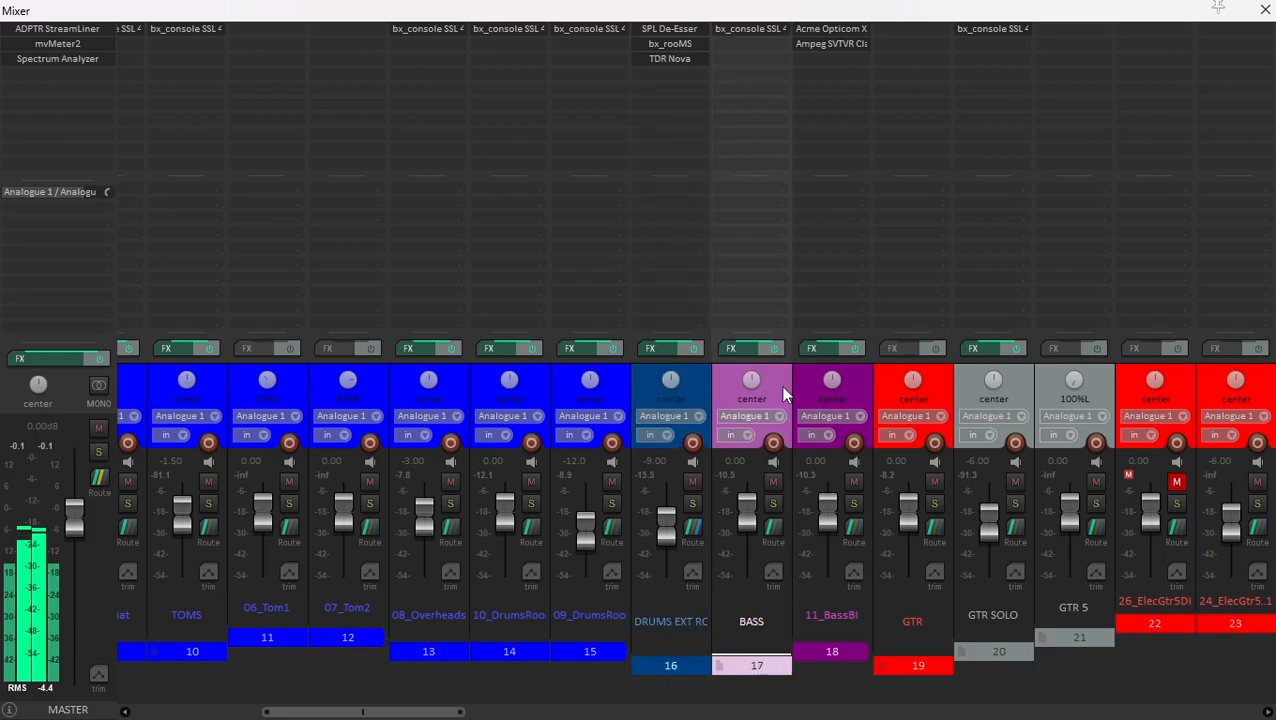
left_click(773, 503)
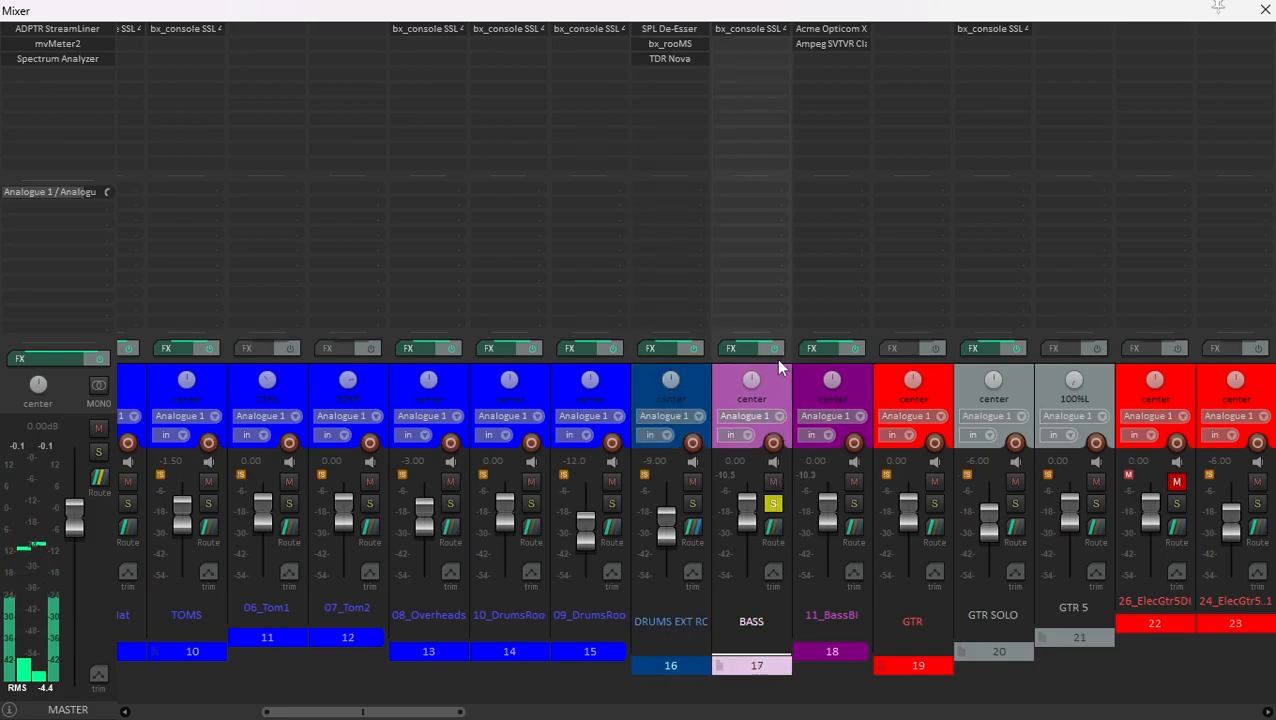
- Audition 11_BassBI while inspecting the gain reduction of its Acme Opticom XLA-3, and close the plugin
left_click(797, 365)
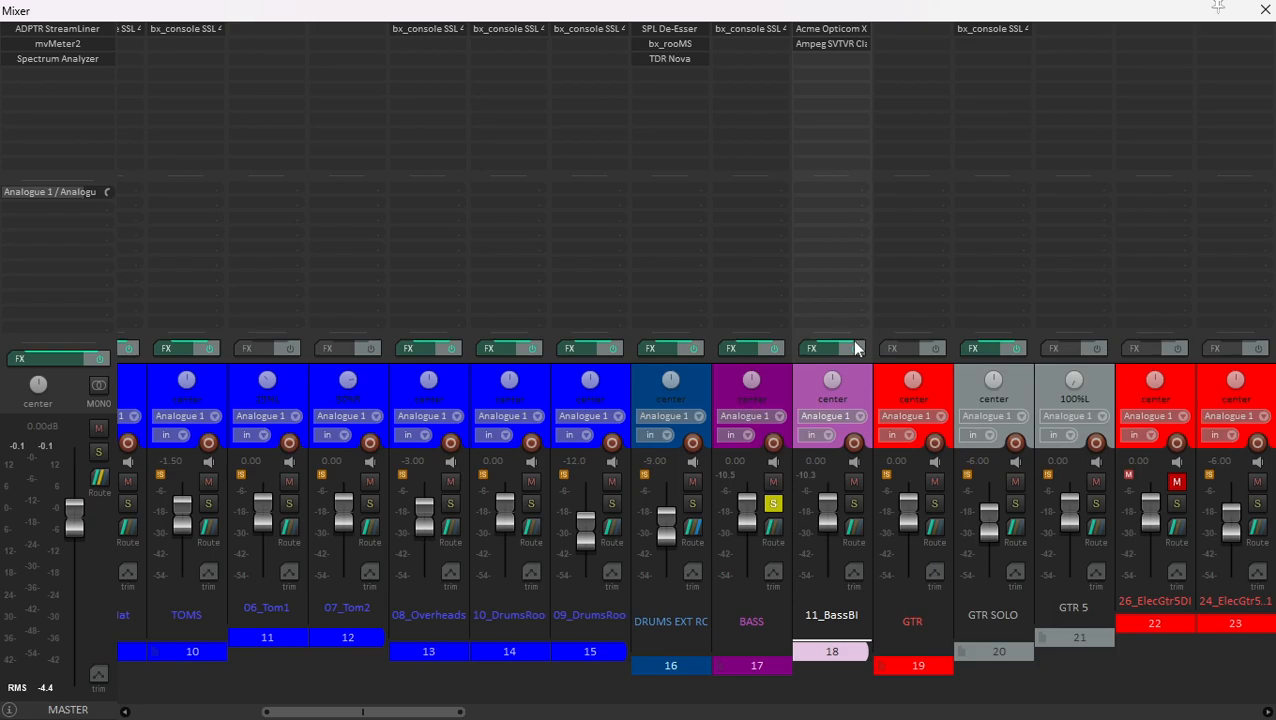
left_click(827, 31)
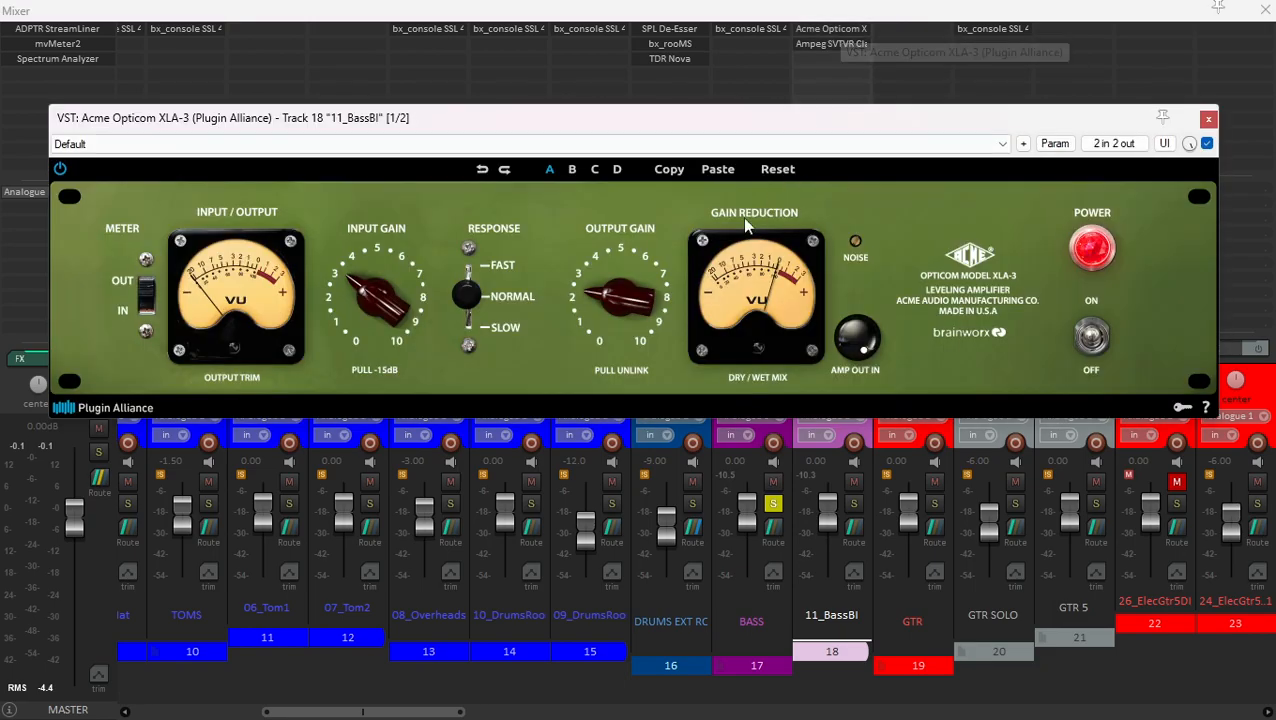
key("space")
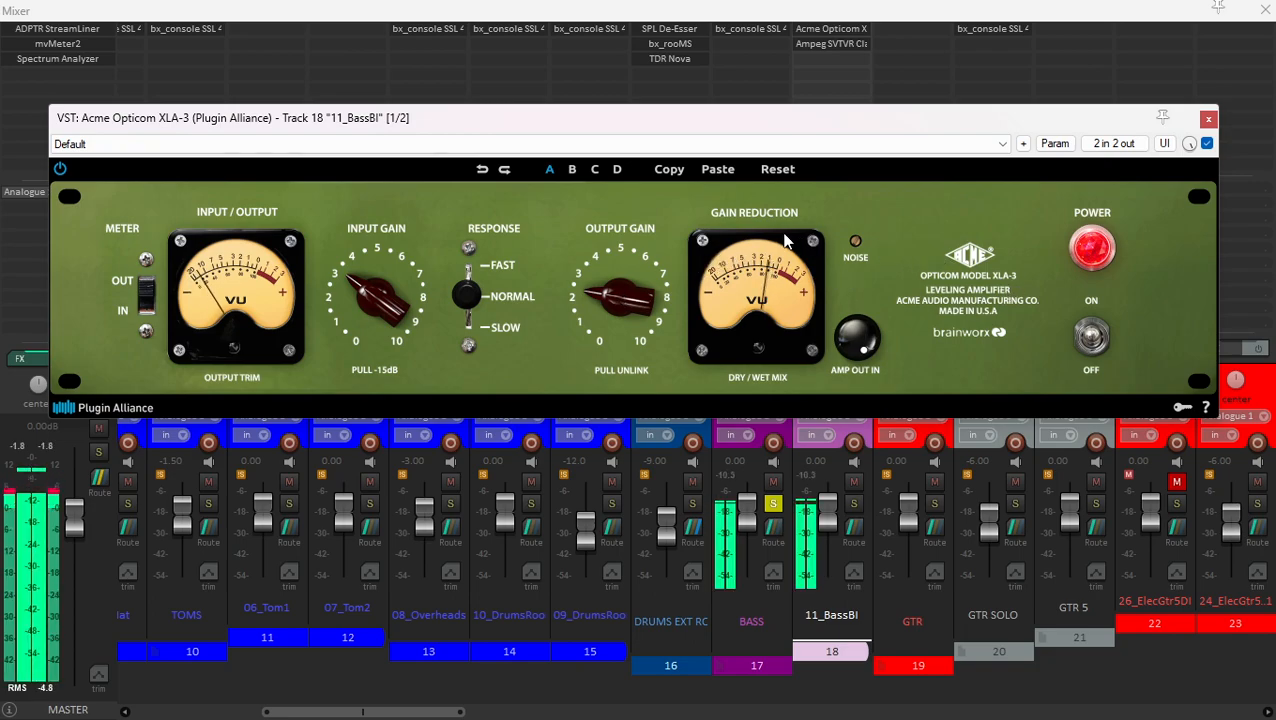
key("space")
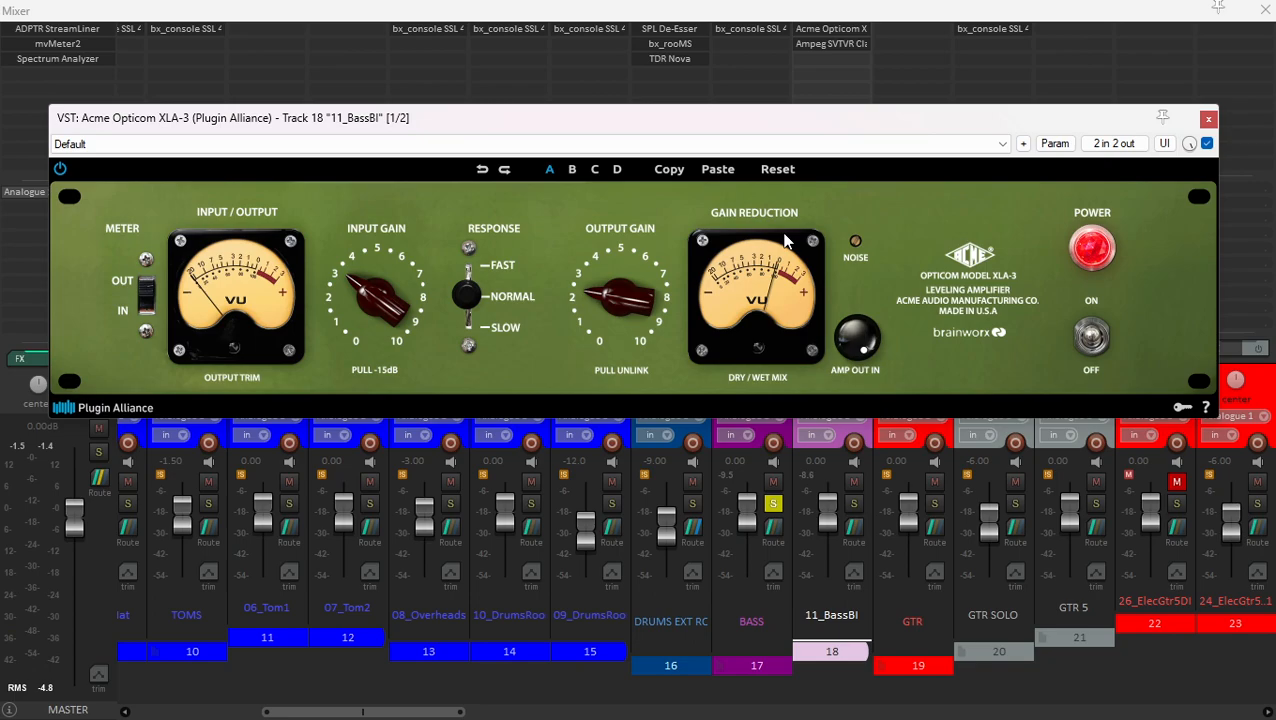
left_click(1208, 119)
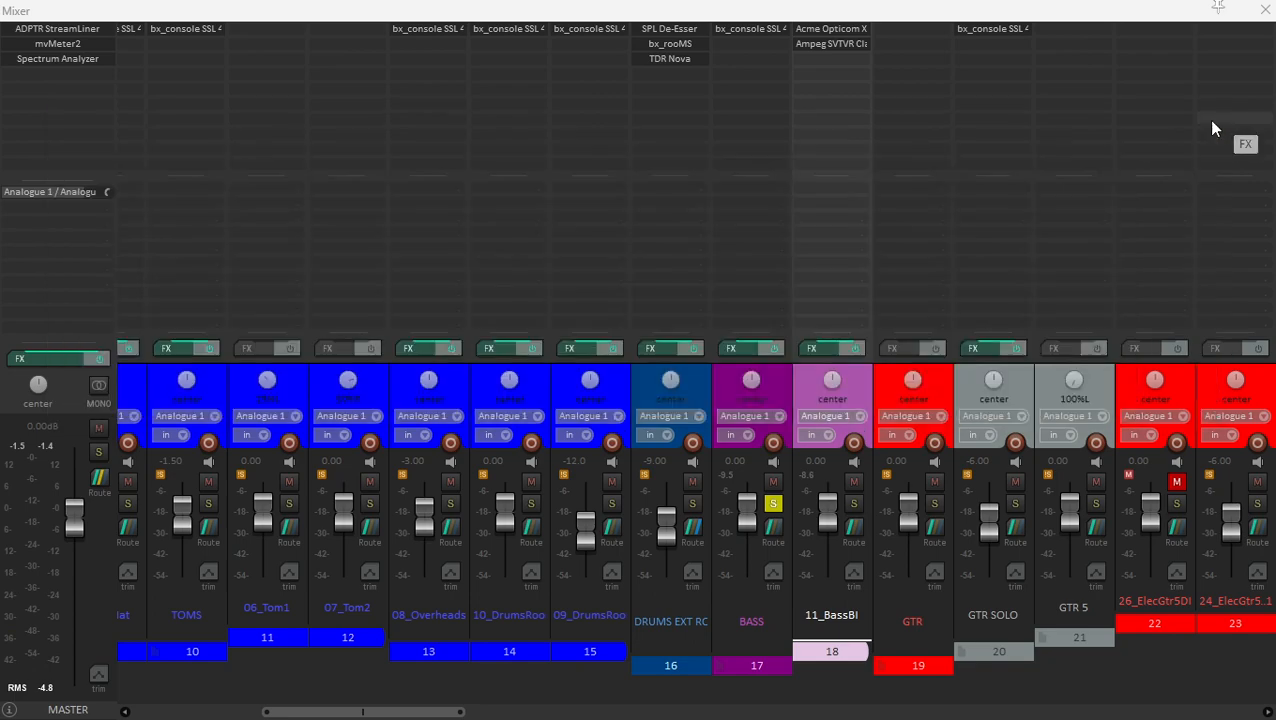
left_click(824, 36)
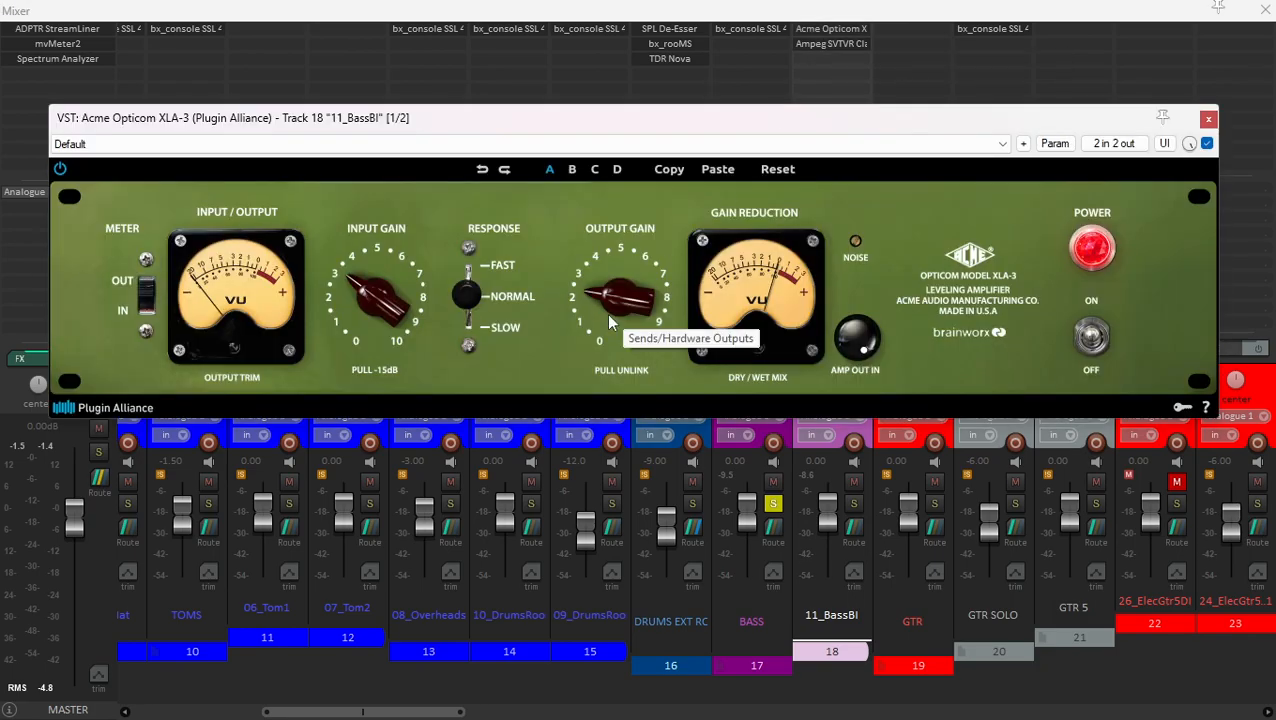
left_click(1208, 118)
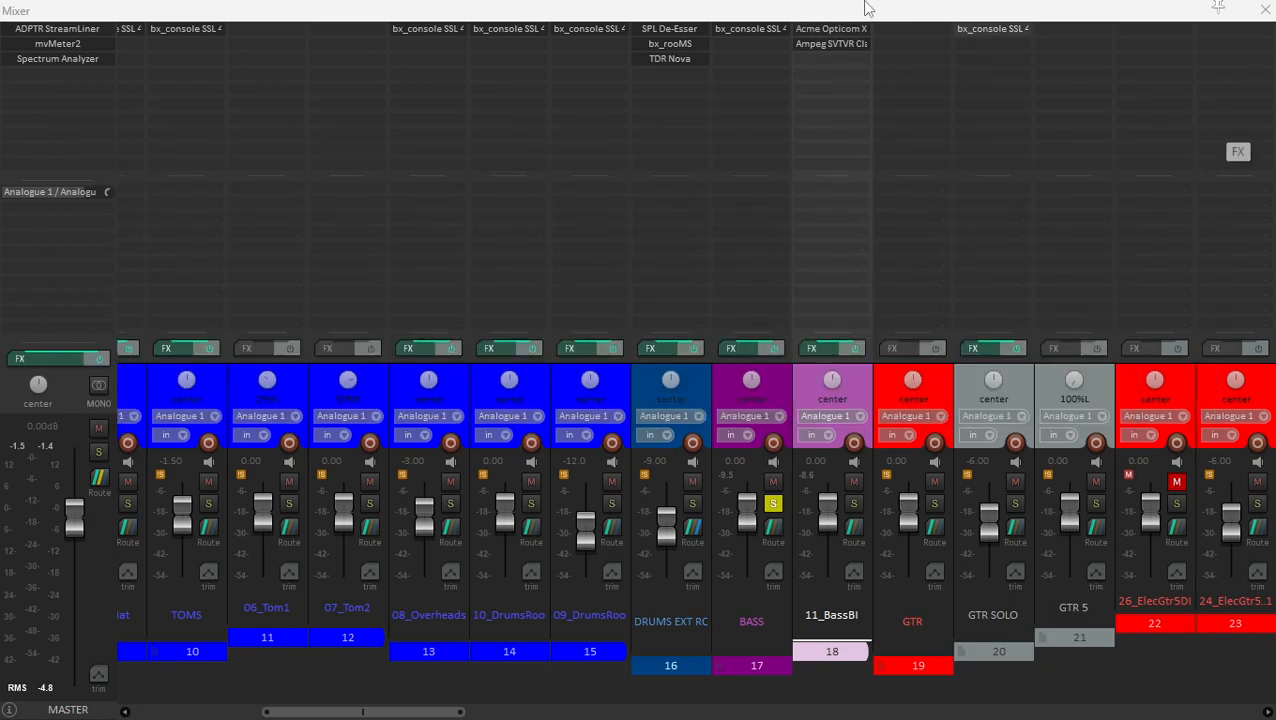
- Inspect the amp and cabinet settings of the Ampeg SVTVR Classic on 11_BassBI, and close the plugin
left_click(828, 44)
left_click_drag(570, 51, 620, 56)
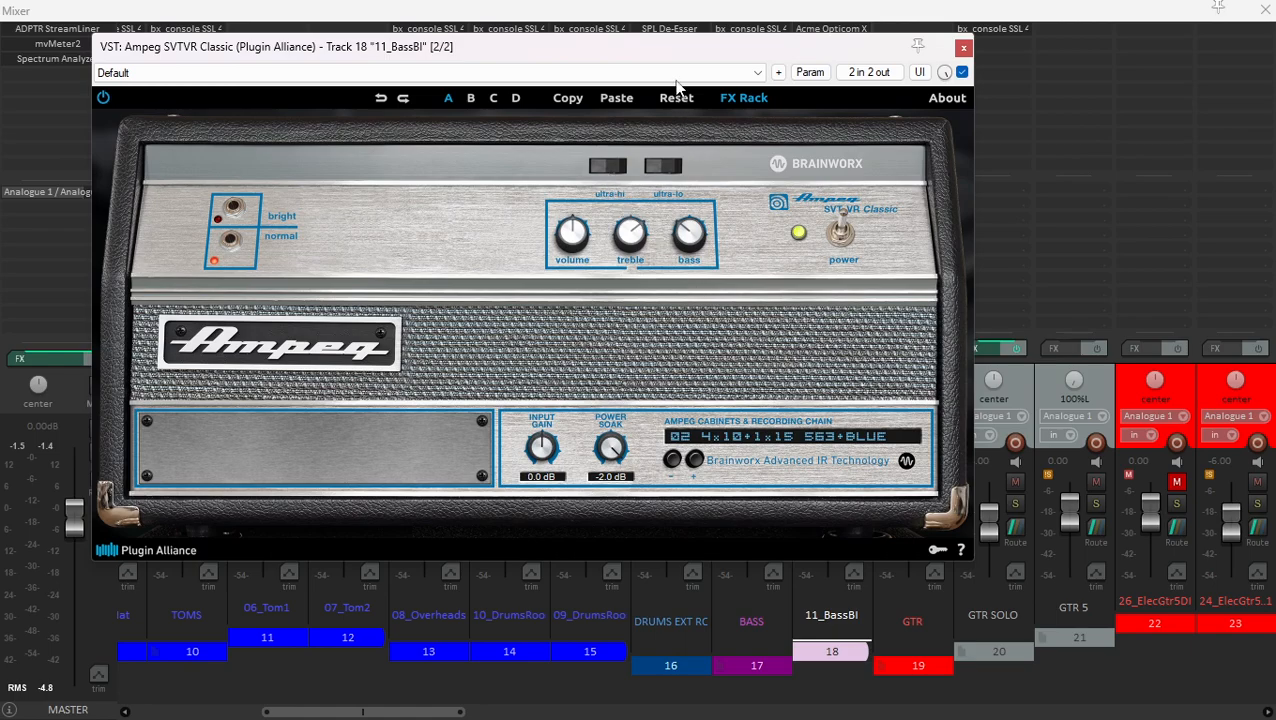
left_click_drag(700, 49, 800, 72)
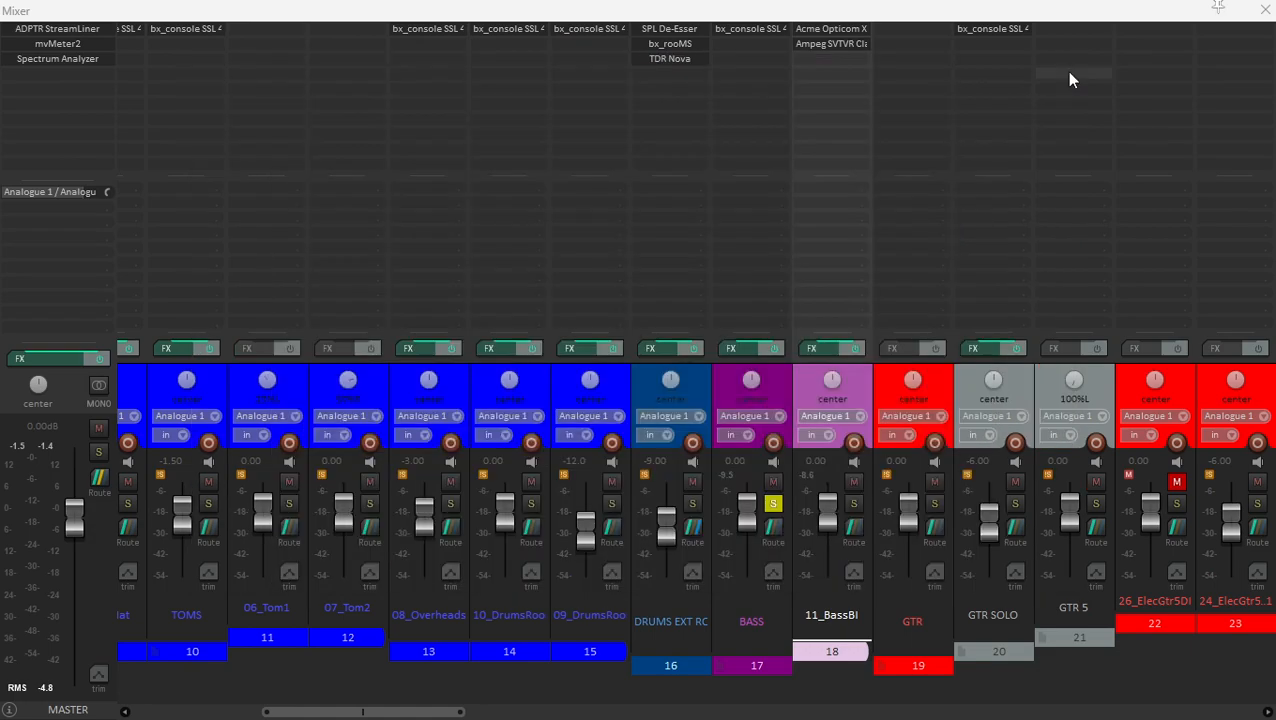
left_click(1064, 71)
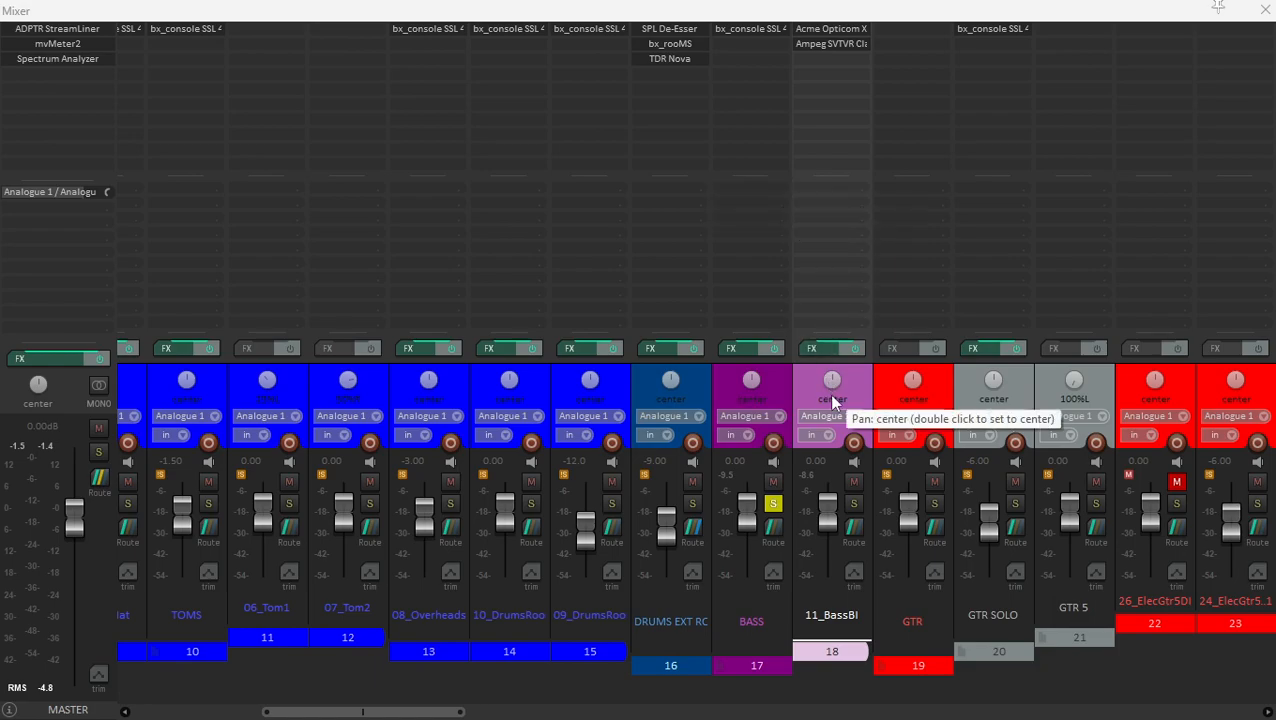
- Audition the BASS folder while inspecting its bx_console SSL 4000 E settings, and close the plugin
left_click(764, 30)
left_click_drag(725, 32, 736, 32)
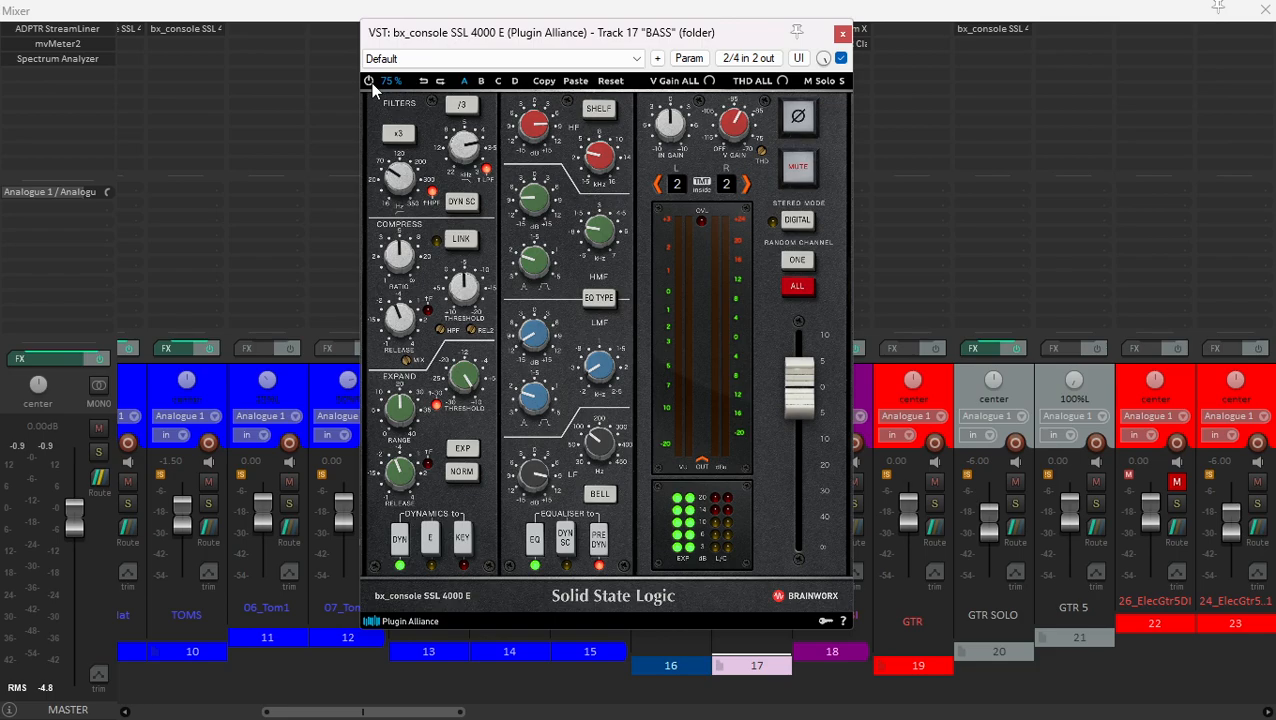
key("space")
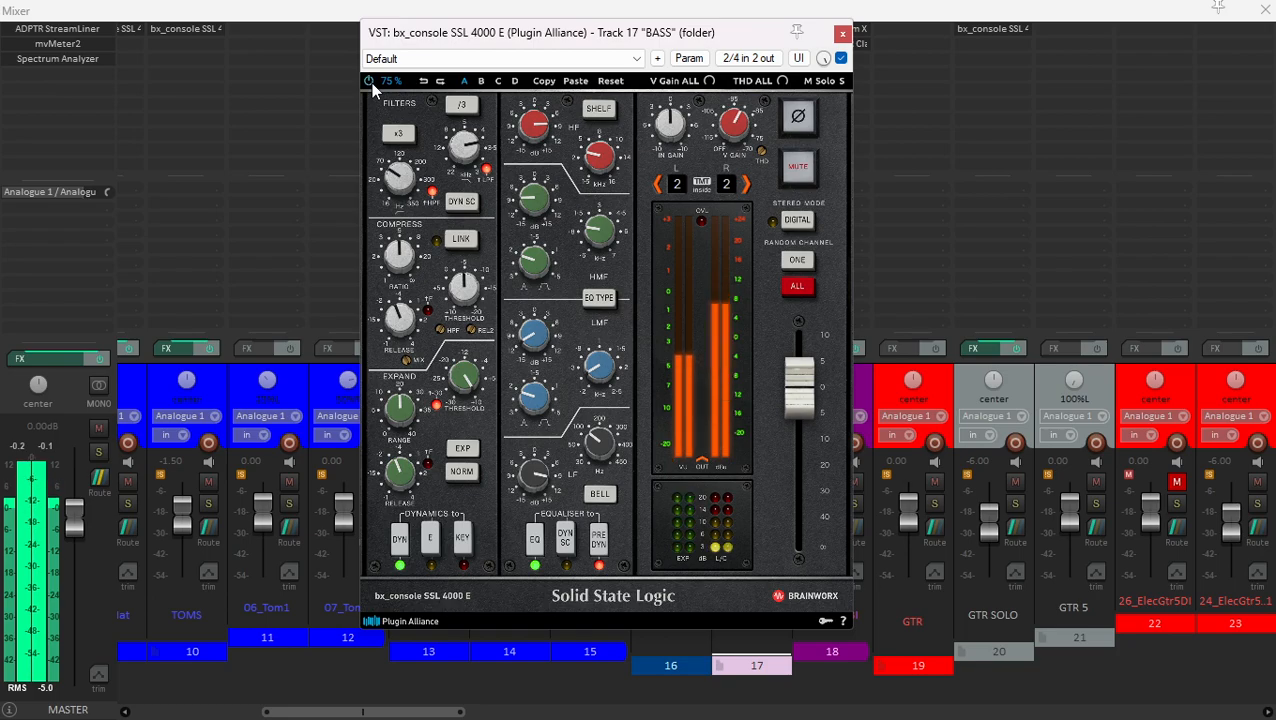
left_click(842, 33)
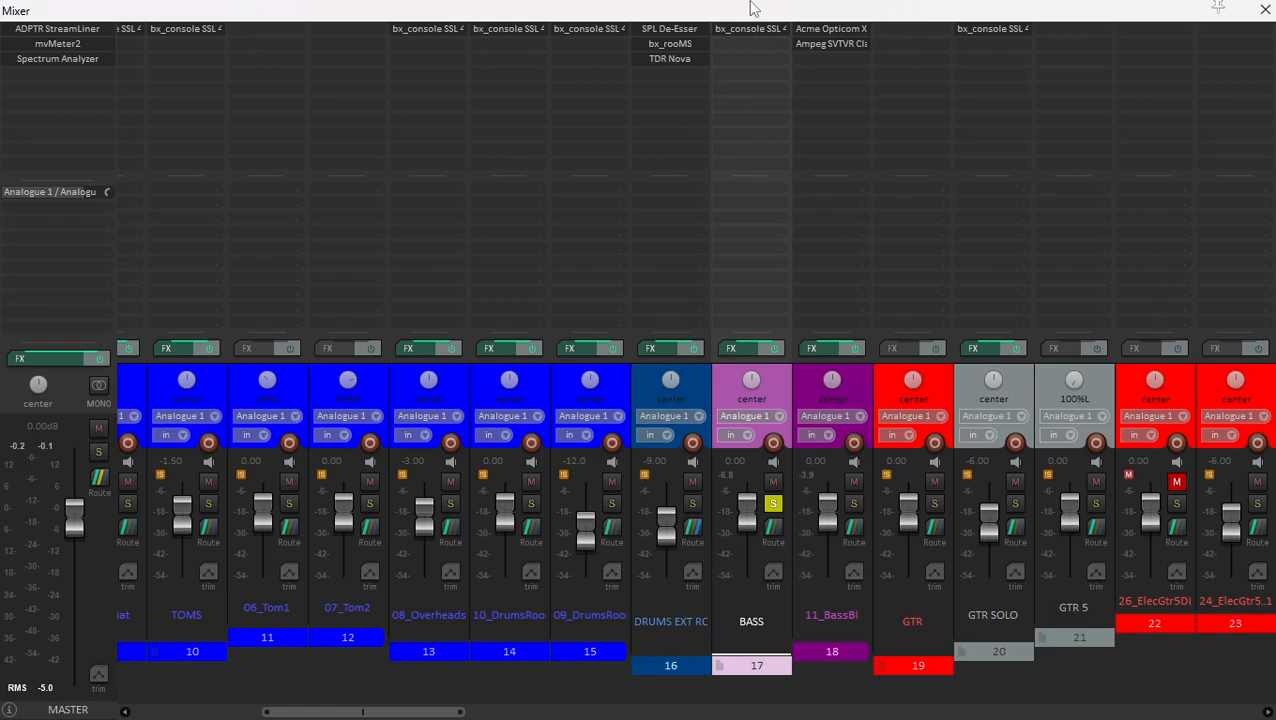
- Solo the GTR folder in place of BASS and select the GTR SOLO folder to show its guitar channels
scroll(893, 382, "right", 4)
left_click(605, 377)
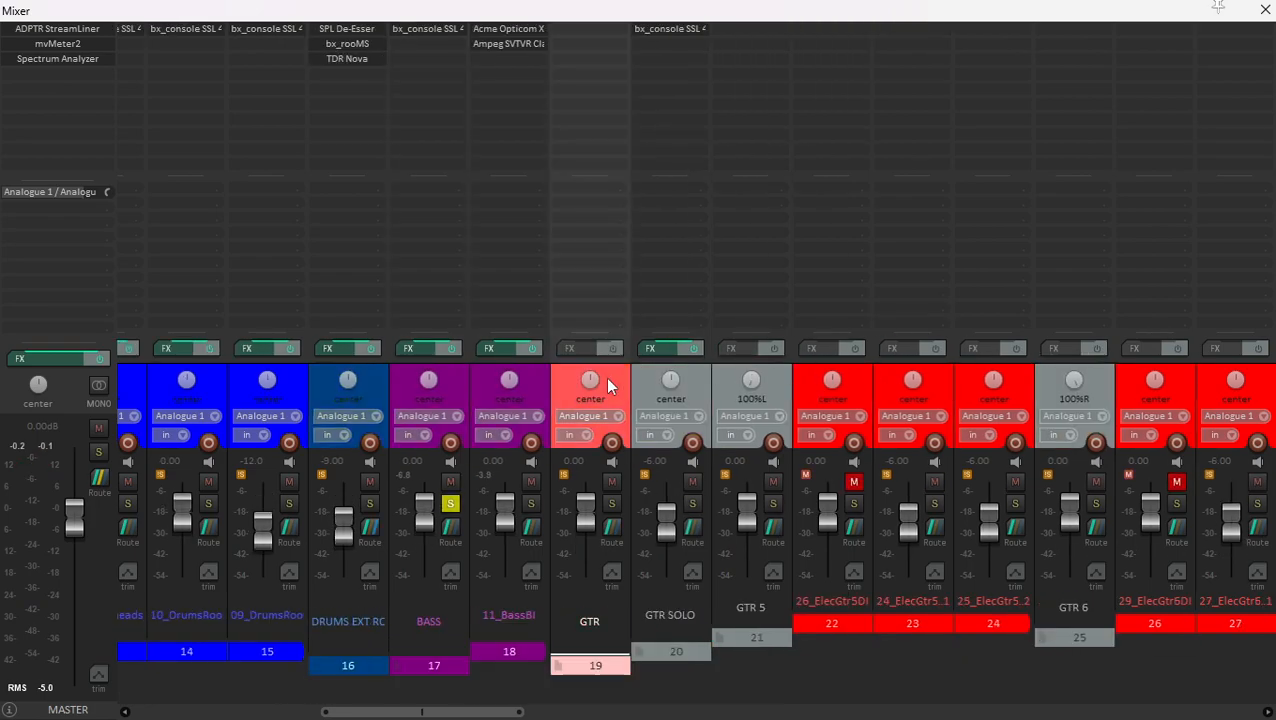
left_click(610, 503)
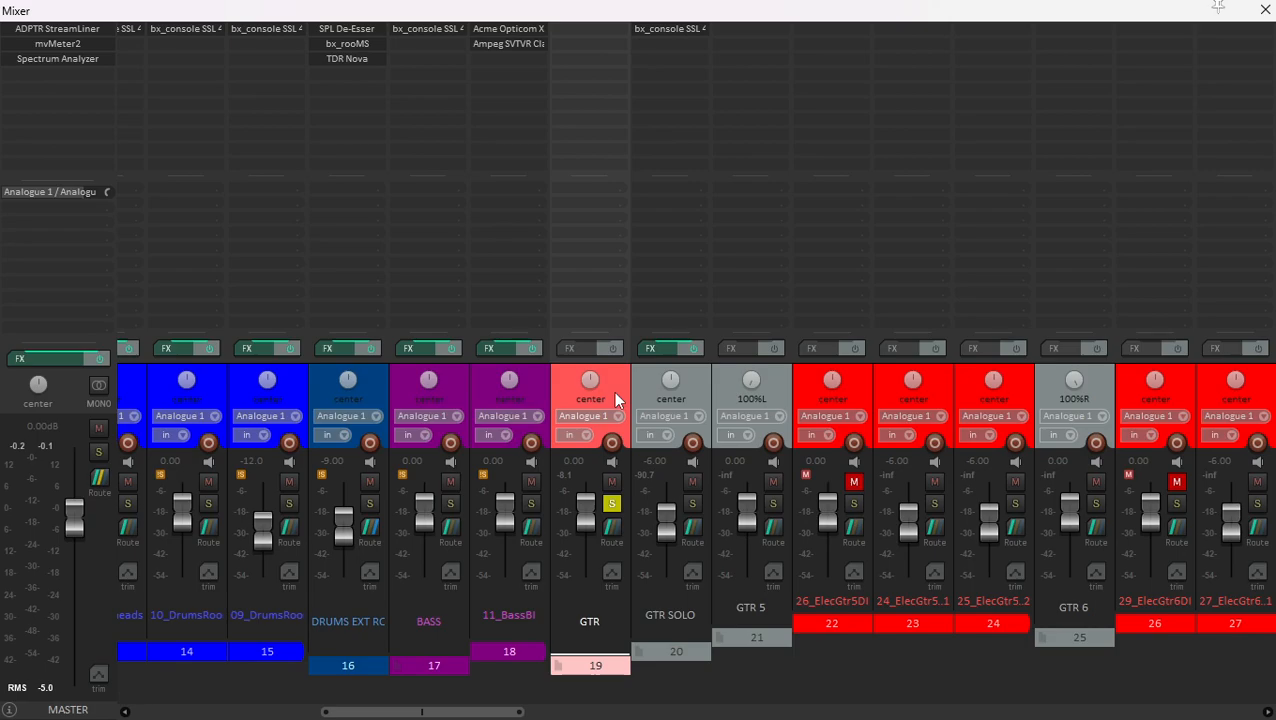
left_click(699, 391)
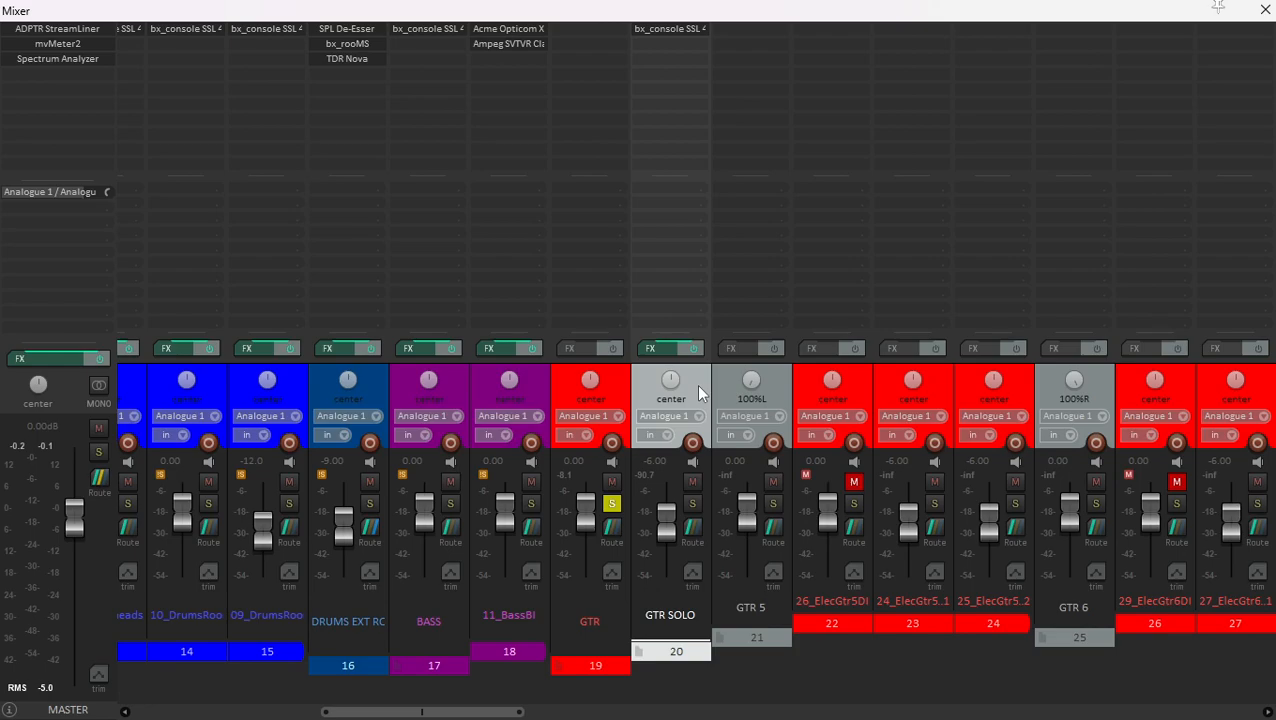
scroll(777, 435, "right", 4)
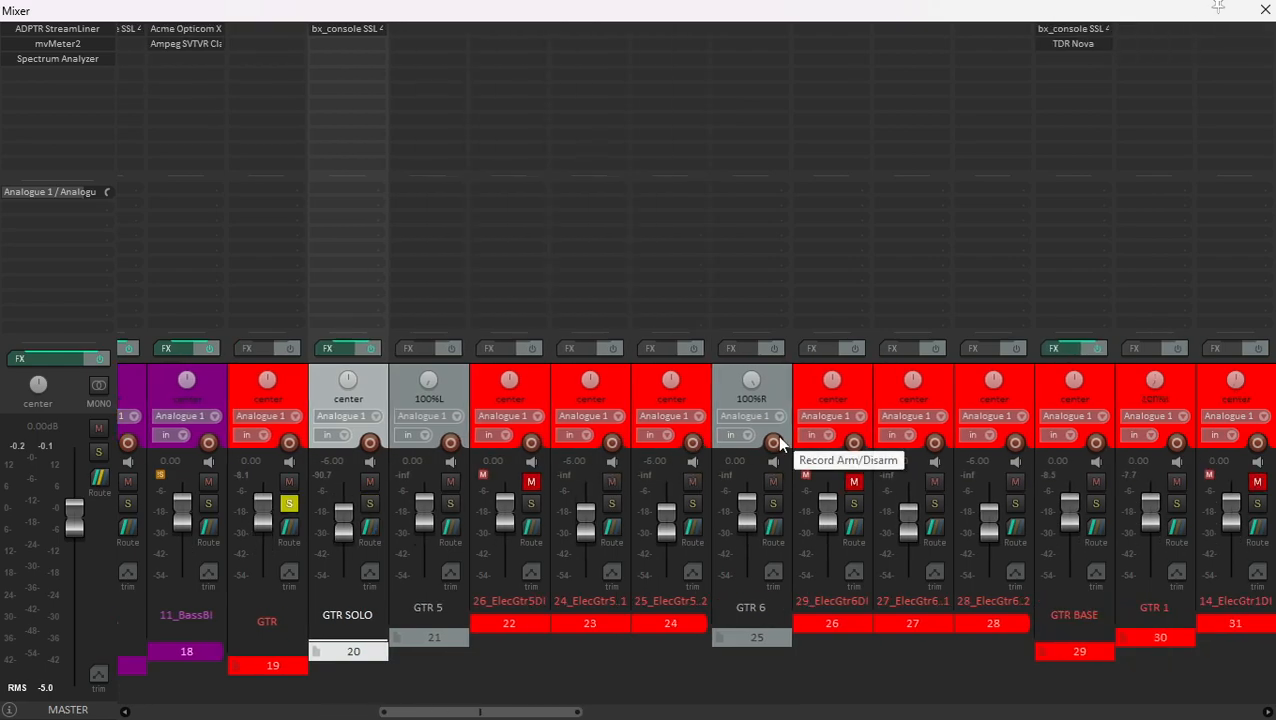
- Solo the GTR BASE folder inside GTR and review which guitar channels it contains
scroll(790, 472, "right", 4)
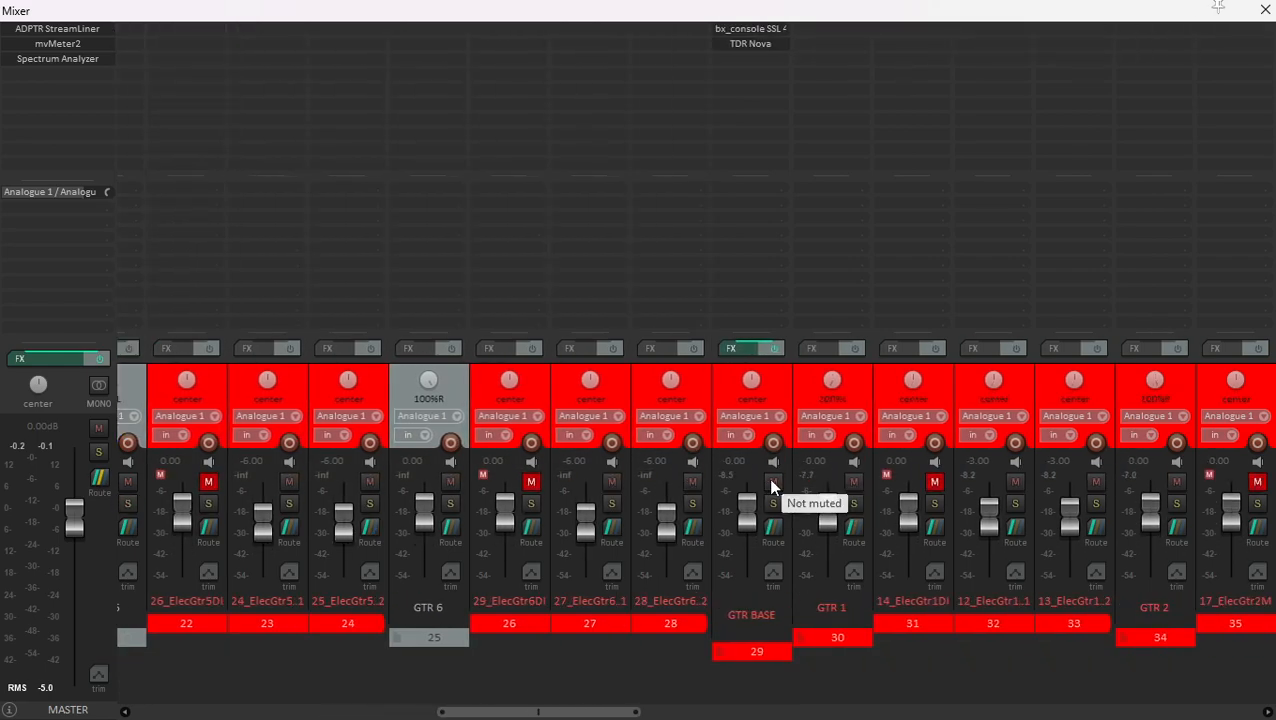
left_click(785, 392)
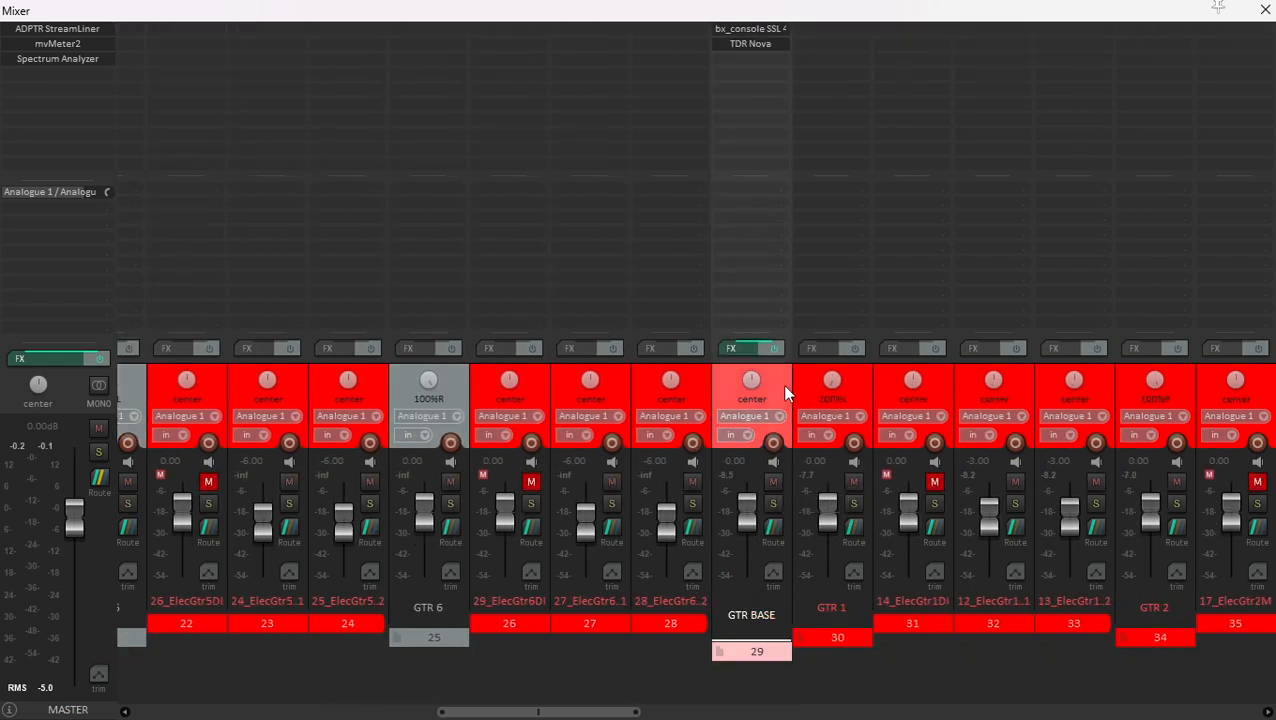
left_click(773, 503)
scroll(567, 439, "left", 6)
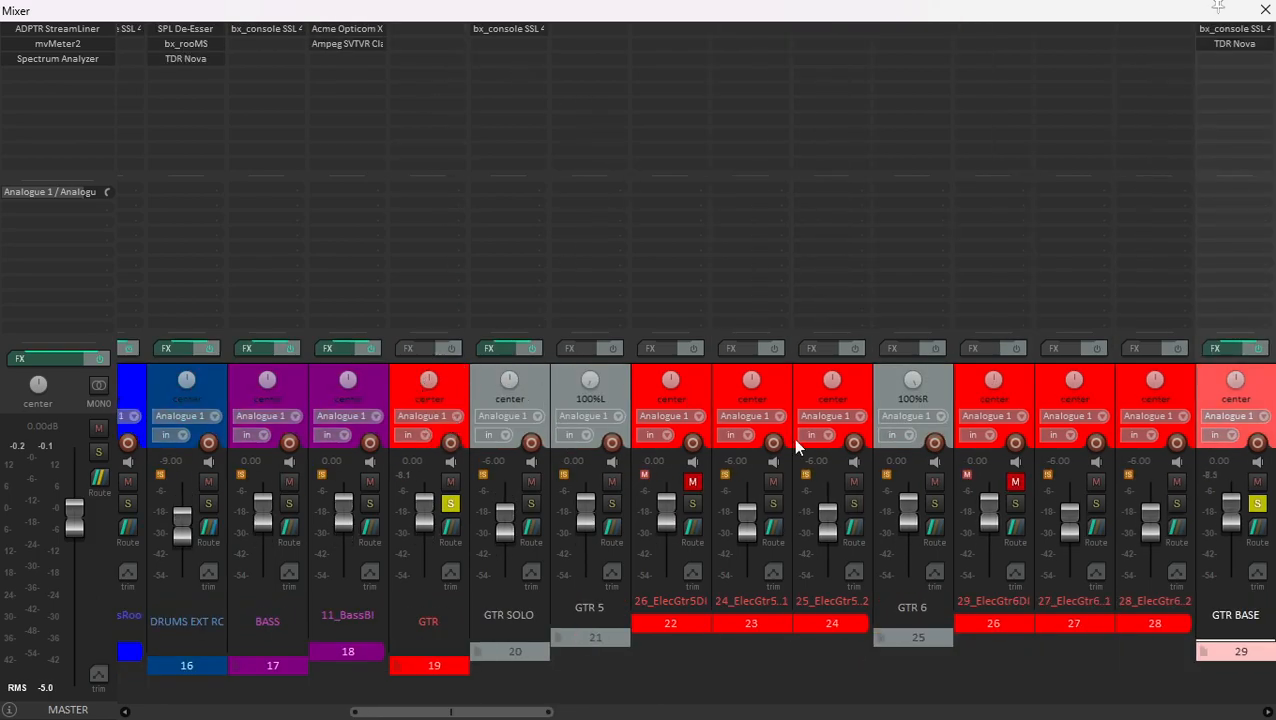
scroll(790, 440, "right", 4)
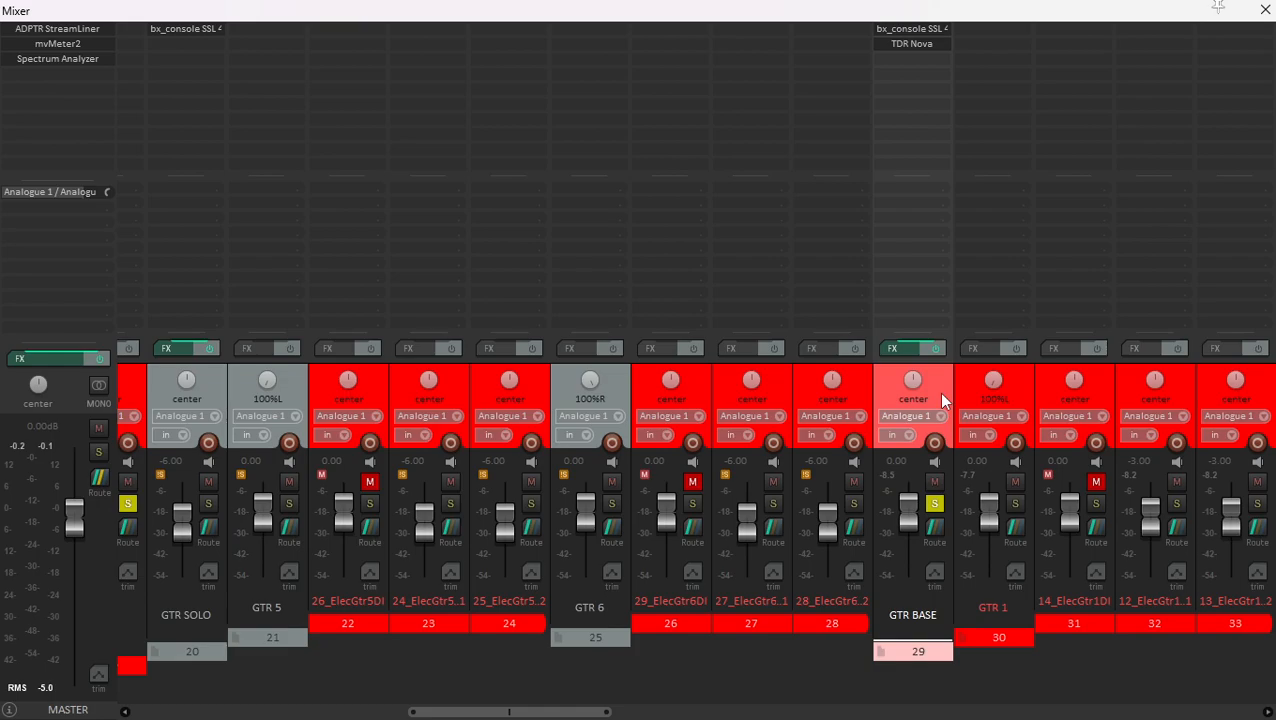
scroll(941, 399, "right", 3)
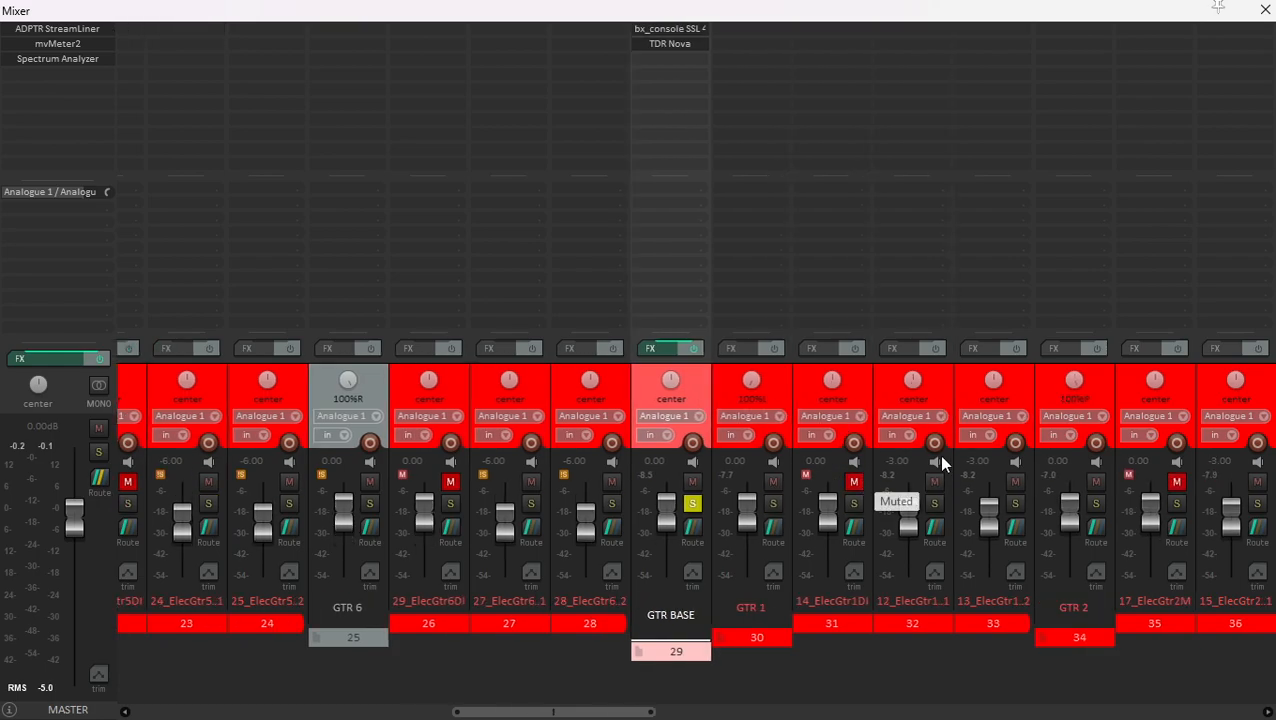
scroll(900, 440, "right", 1)
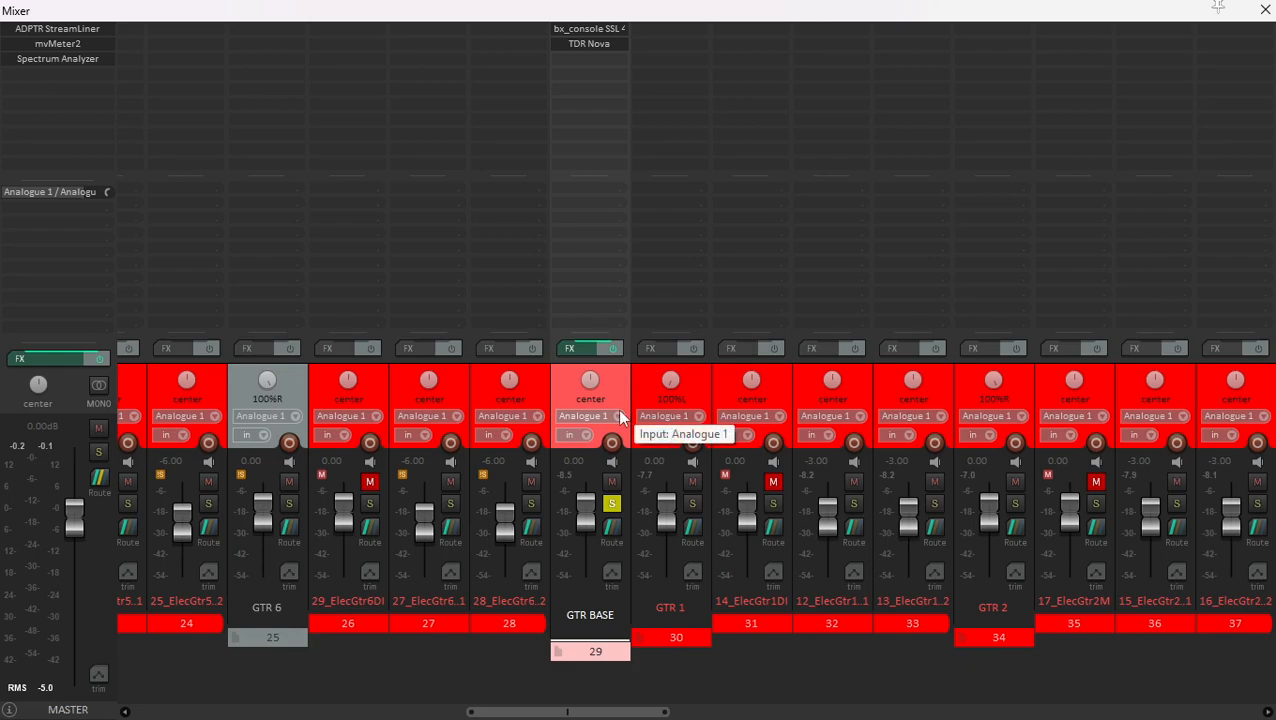
- Audition GTR BASE and open its TDR Nova to inspect the band I dynamic EQ settings
key("space")
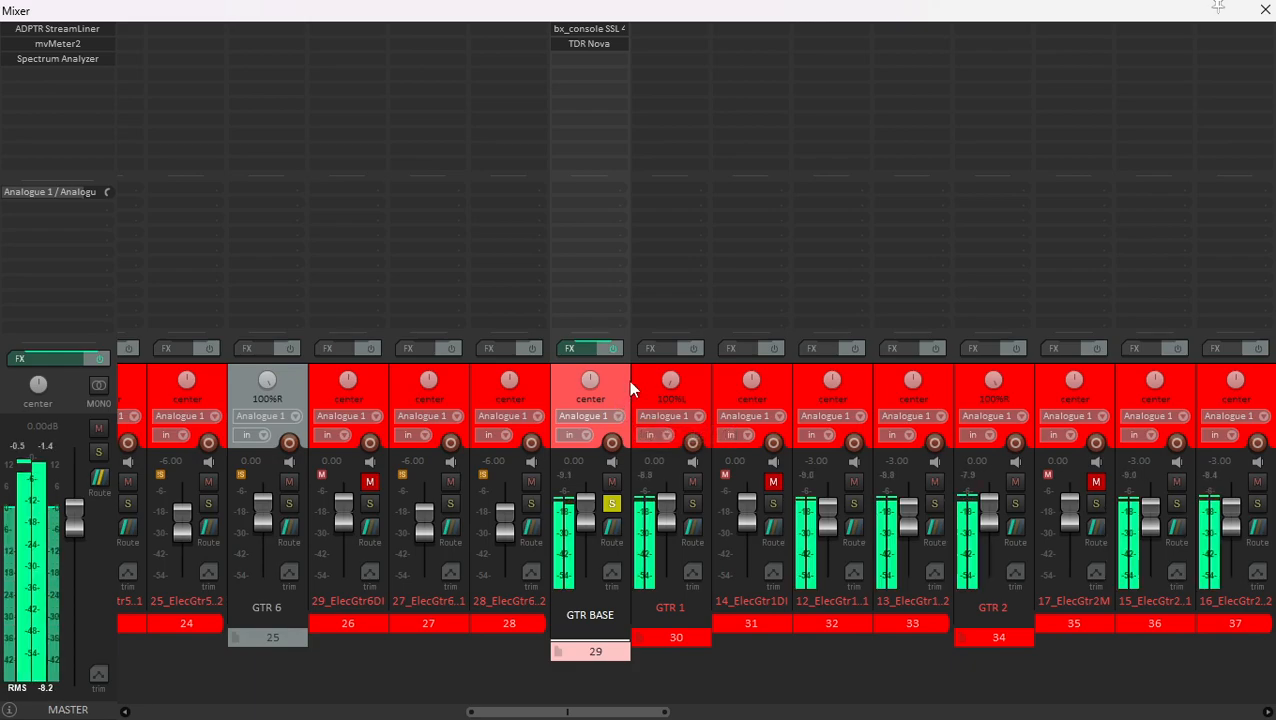
left_click(633, 371)
left_click(622, 372)
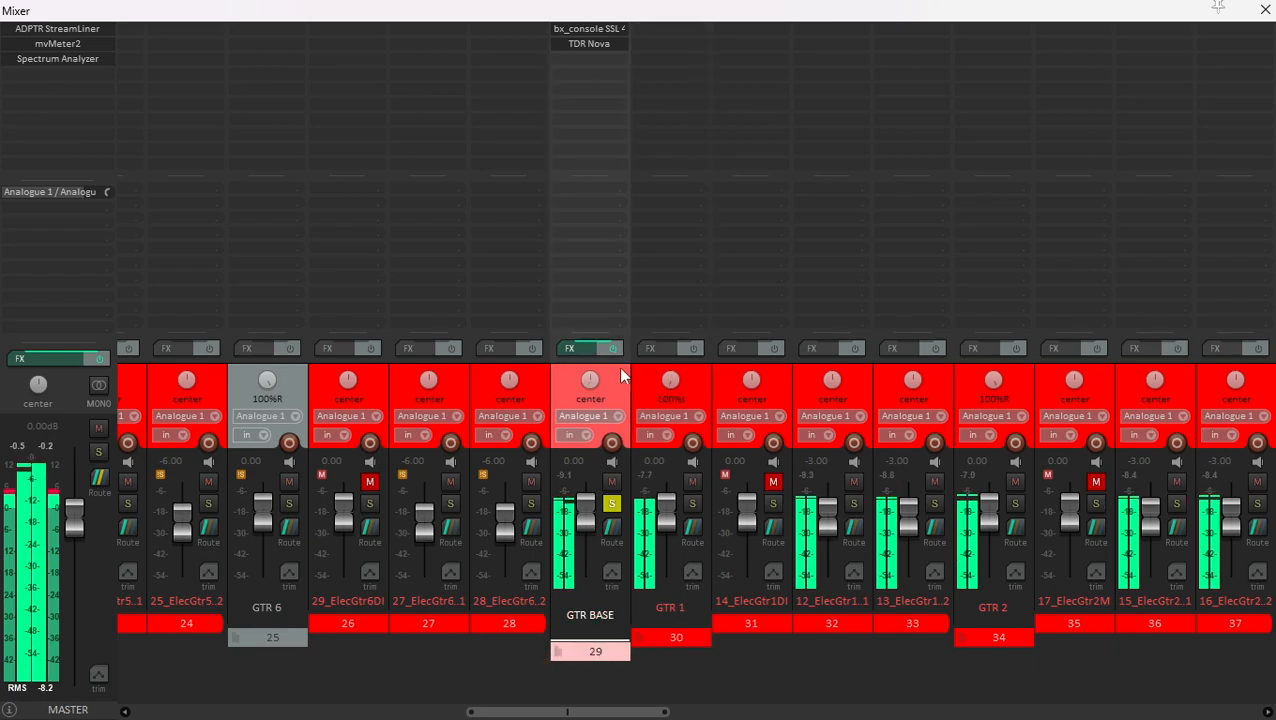
left_click(590, 44)
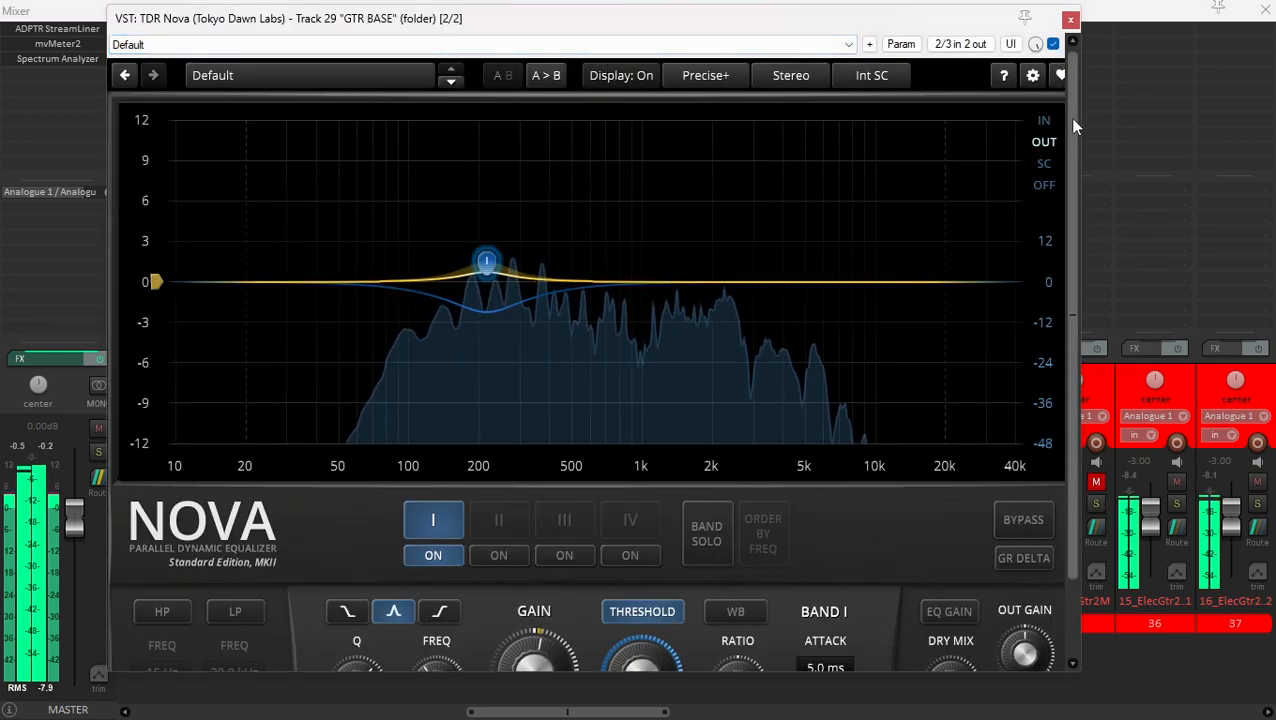
left_click_drag(1072, 118, 1066, 205)
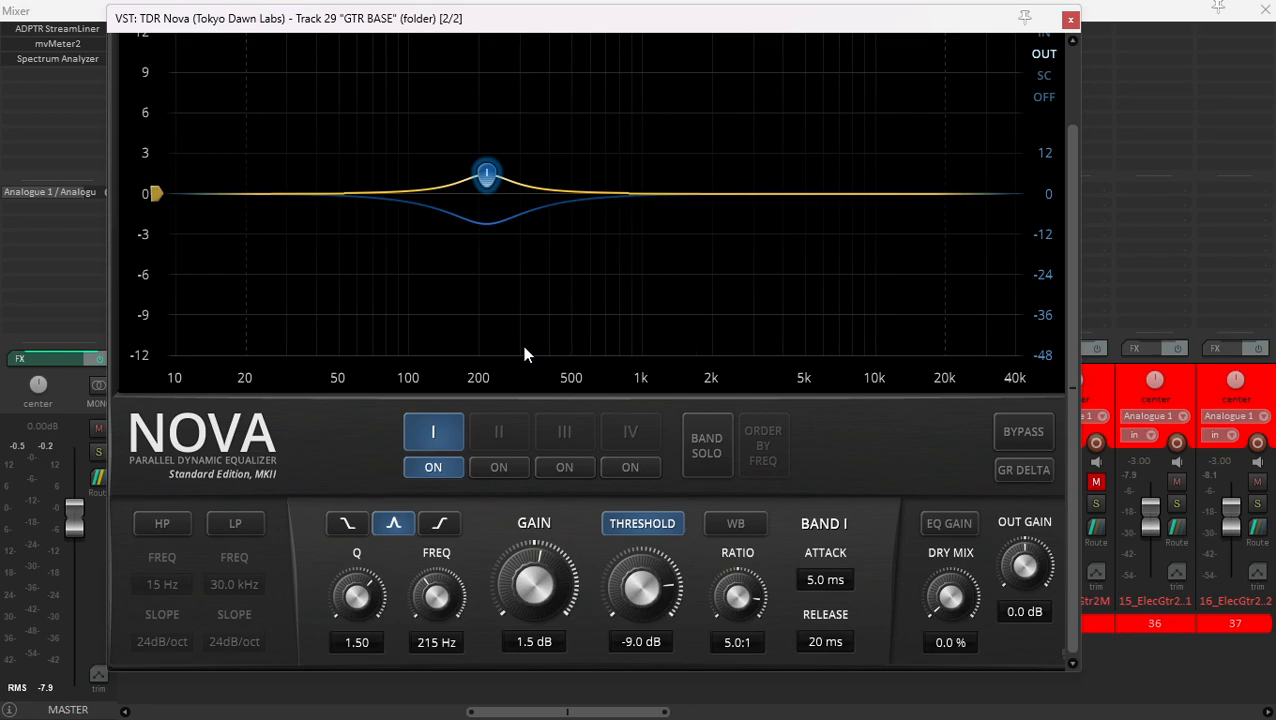
- Compare GTR BASE with TDR Nova's band I switched off and on during playback, and close the plugin
key("space")
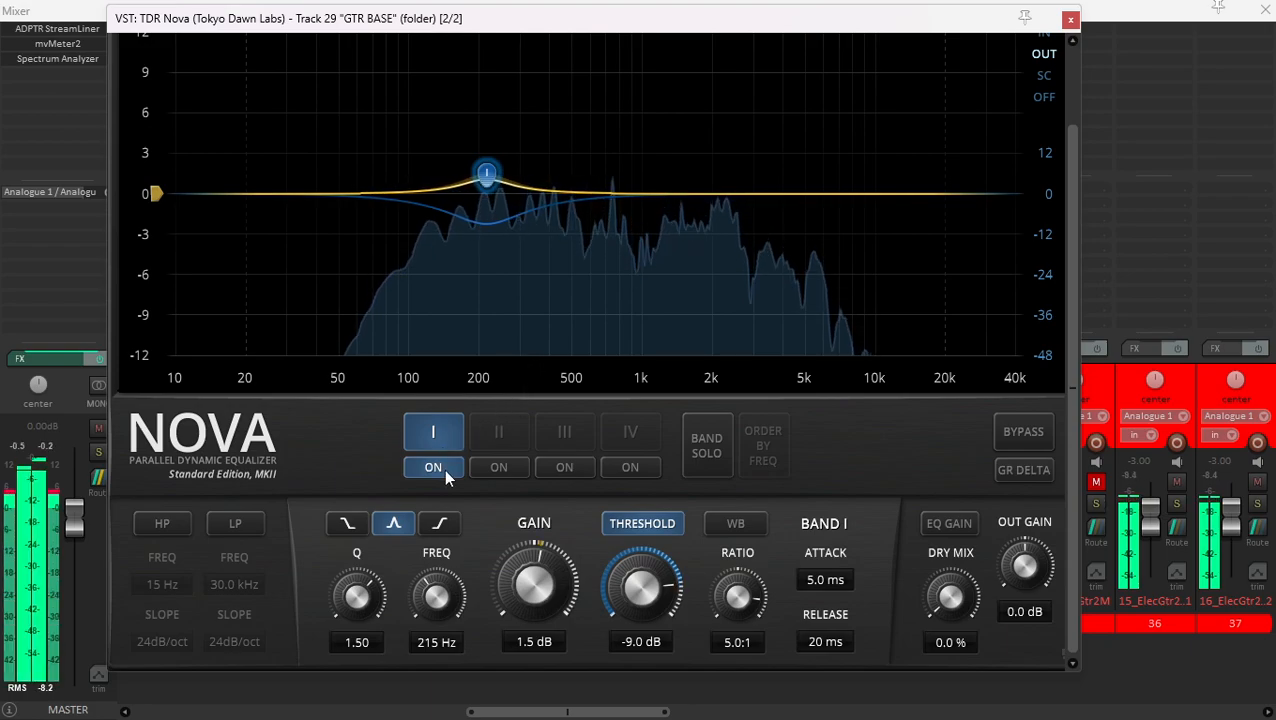
left_click(444, 470)
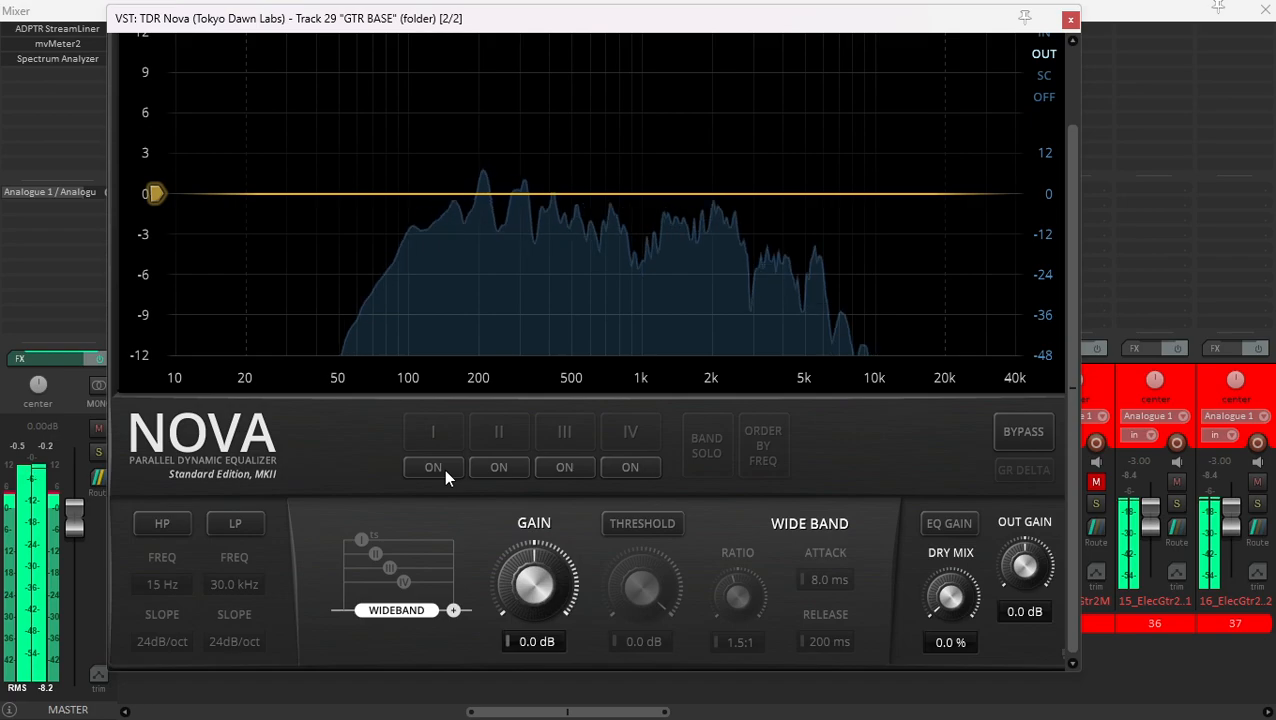
left_click(444, 469)
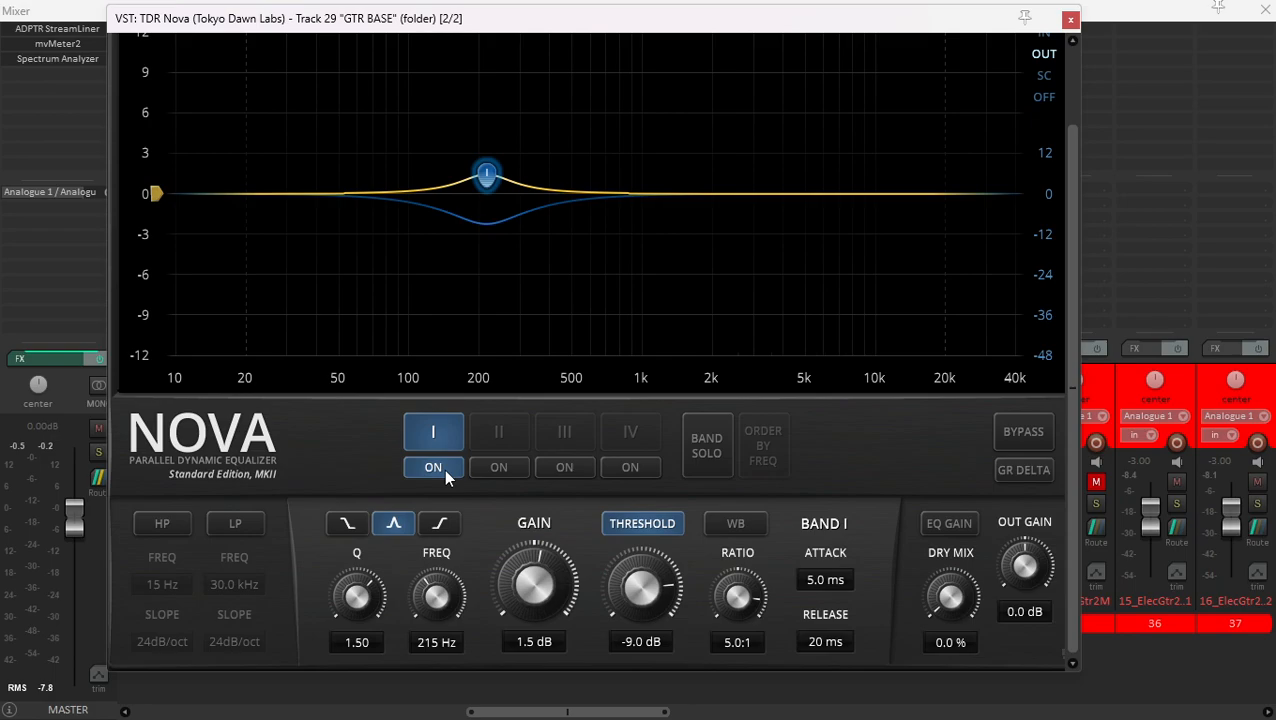
key("space")
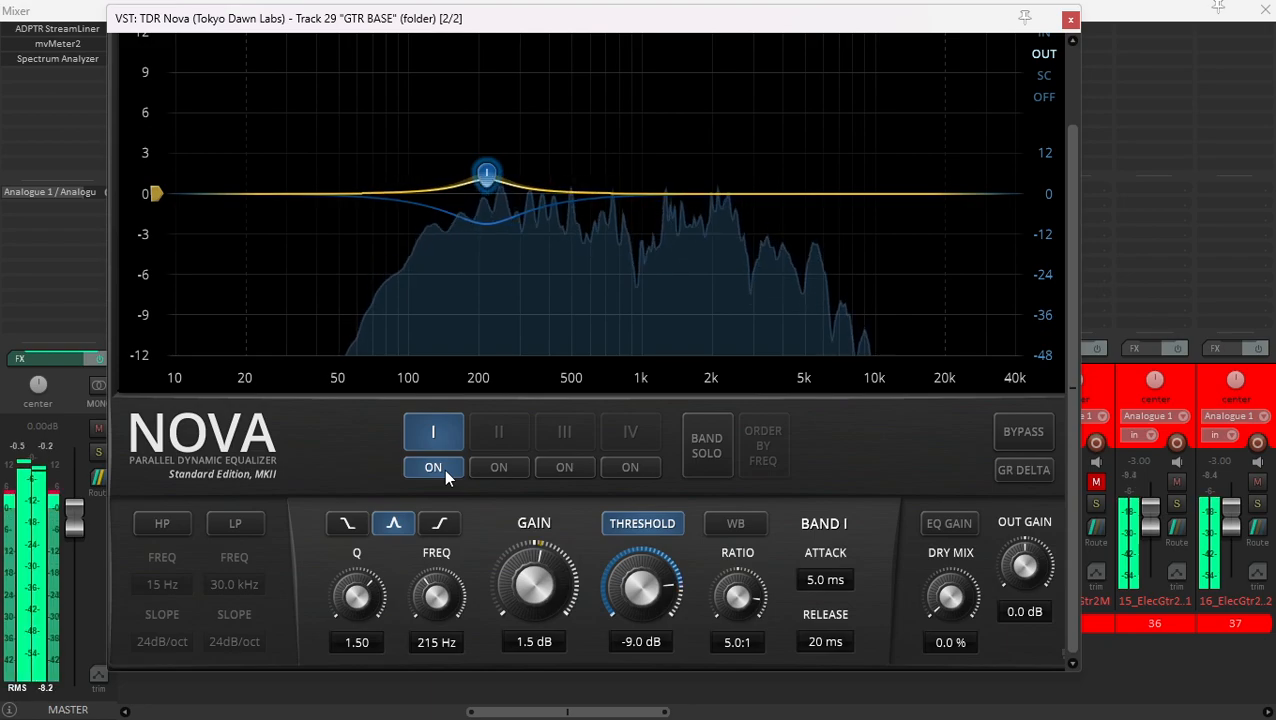
left_click(445, 471)
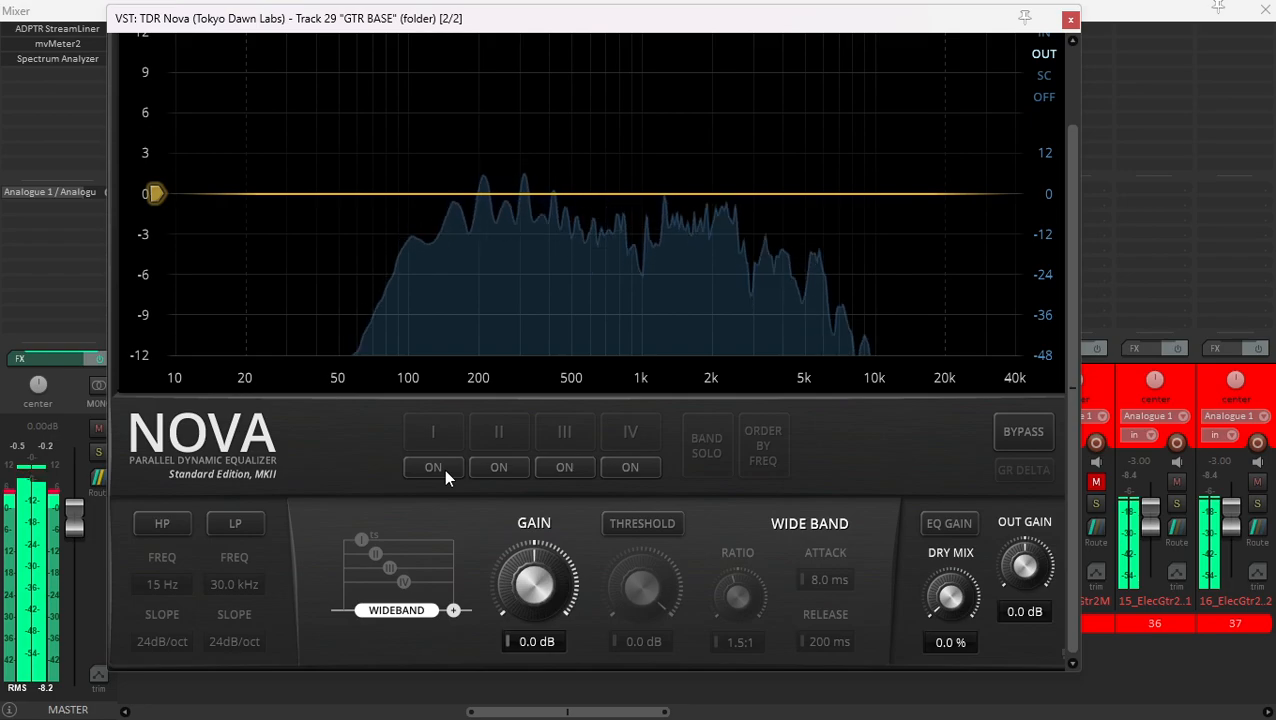
left_click(444, 469)
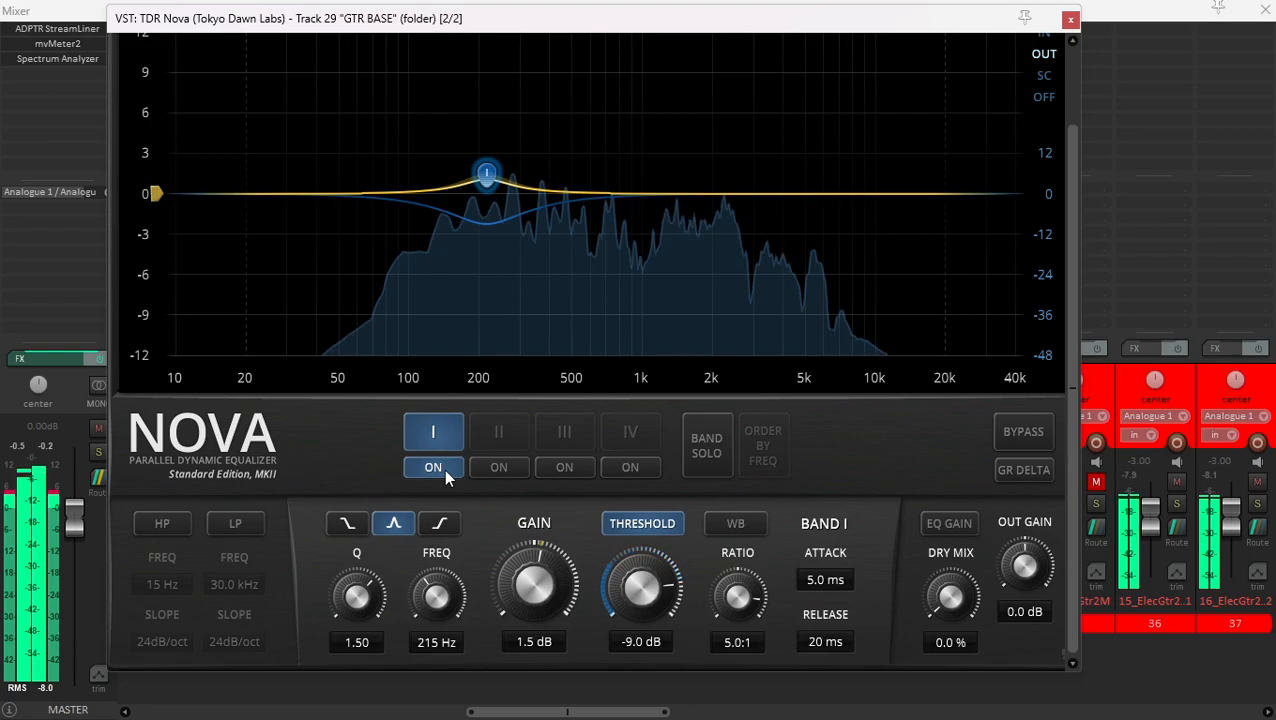
left_click(1071, 21)
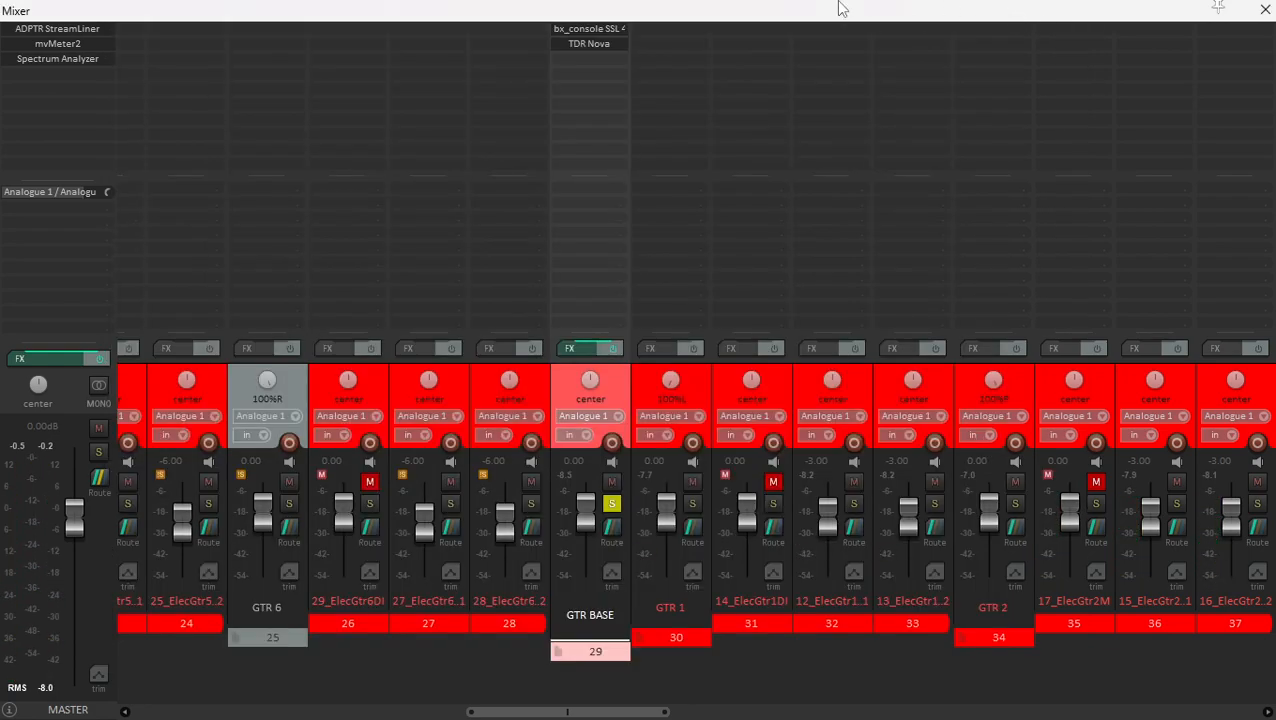
- Audition the soloed GTR BASE folder while inspecting its bx_console SSL 4000 E settings, and close the plugin
left_click(609, 28)
left_click_drag(625, 41, 715, 40)
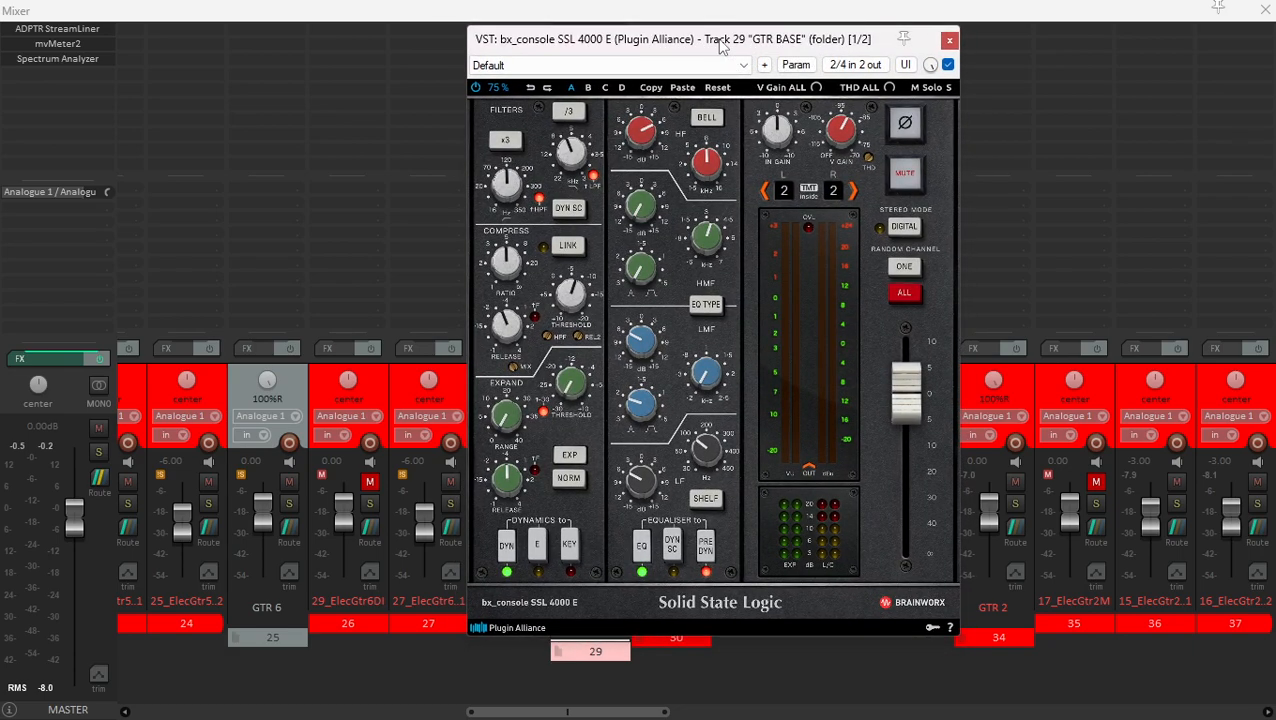
key("space")
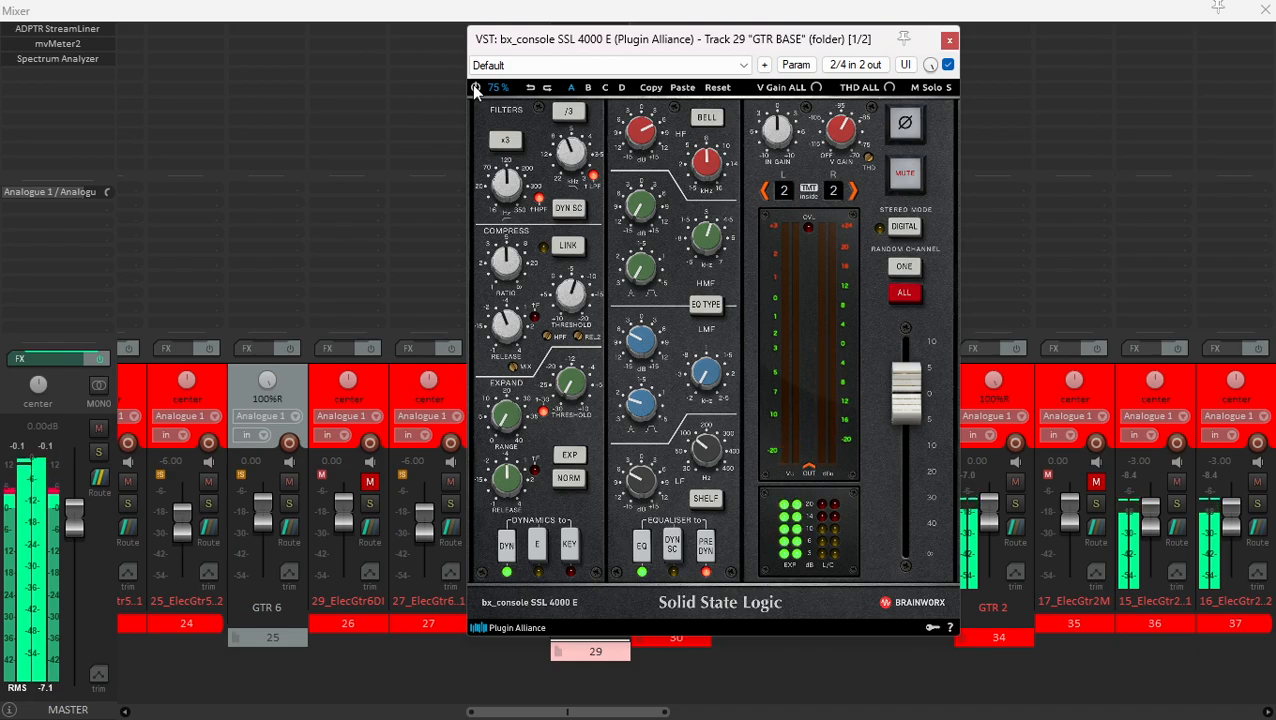
key("space")
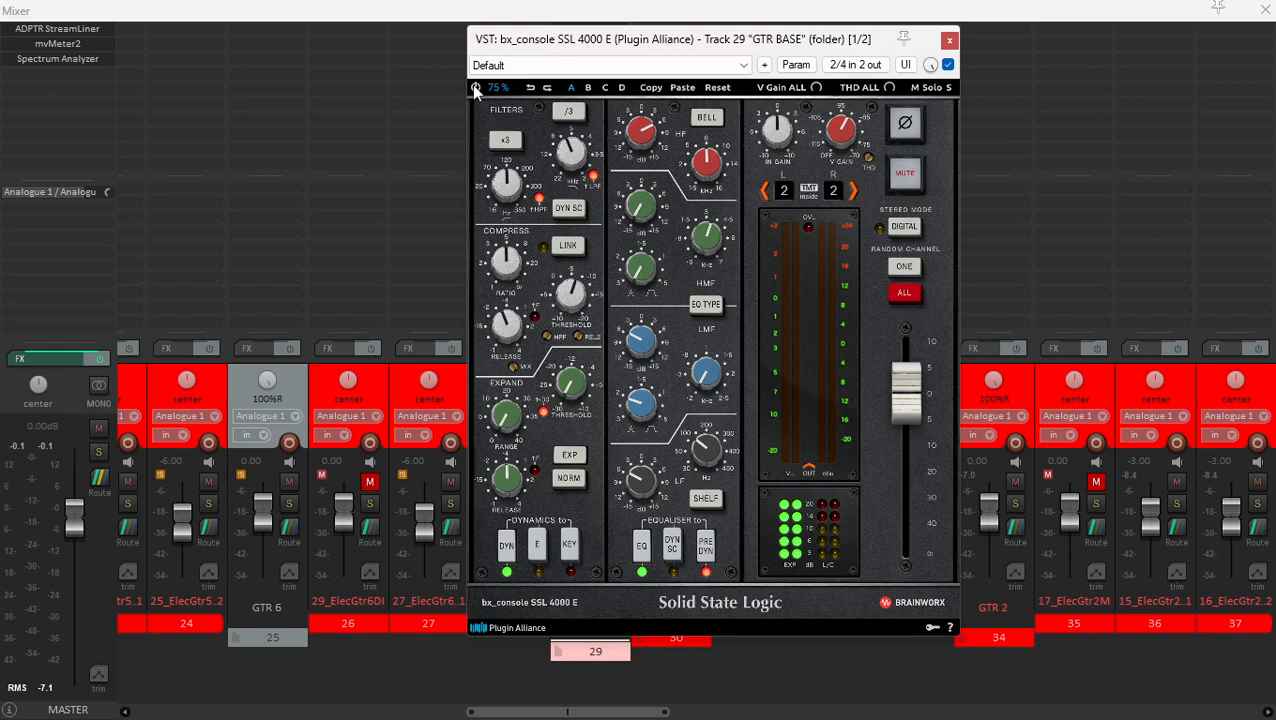
key("space")
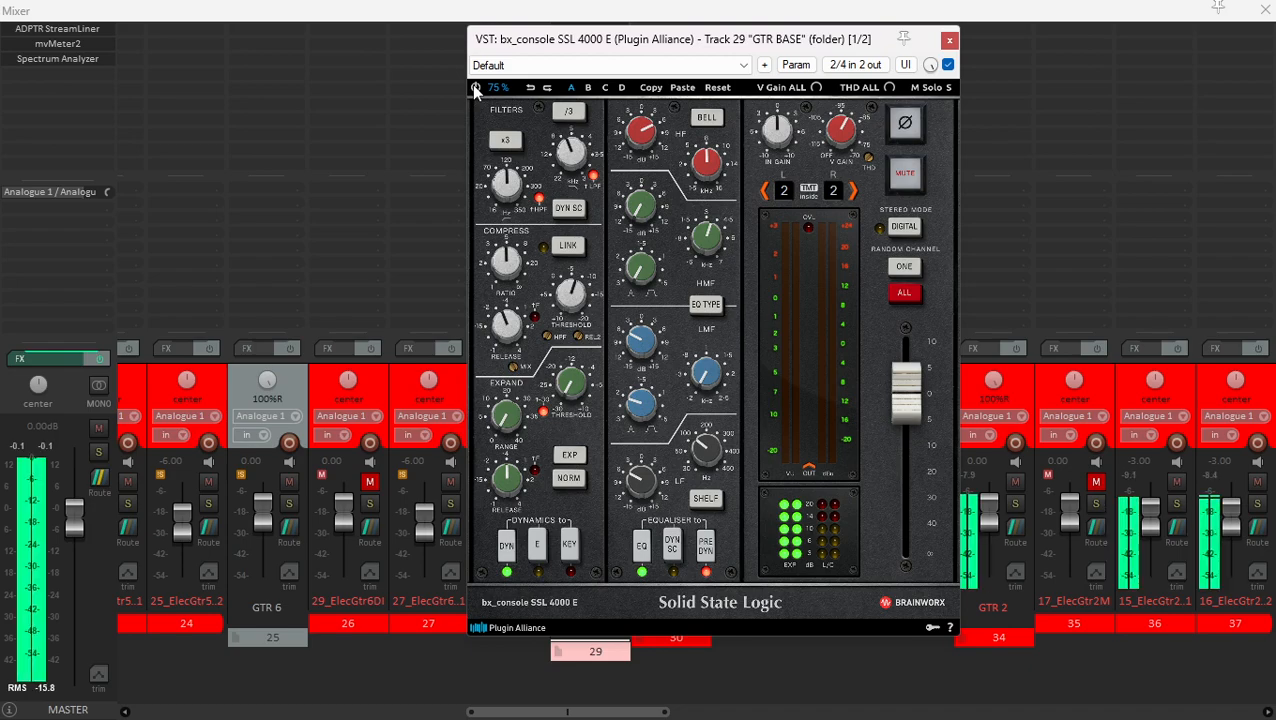
left_click(949, 41)
key("space")
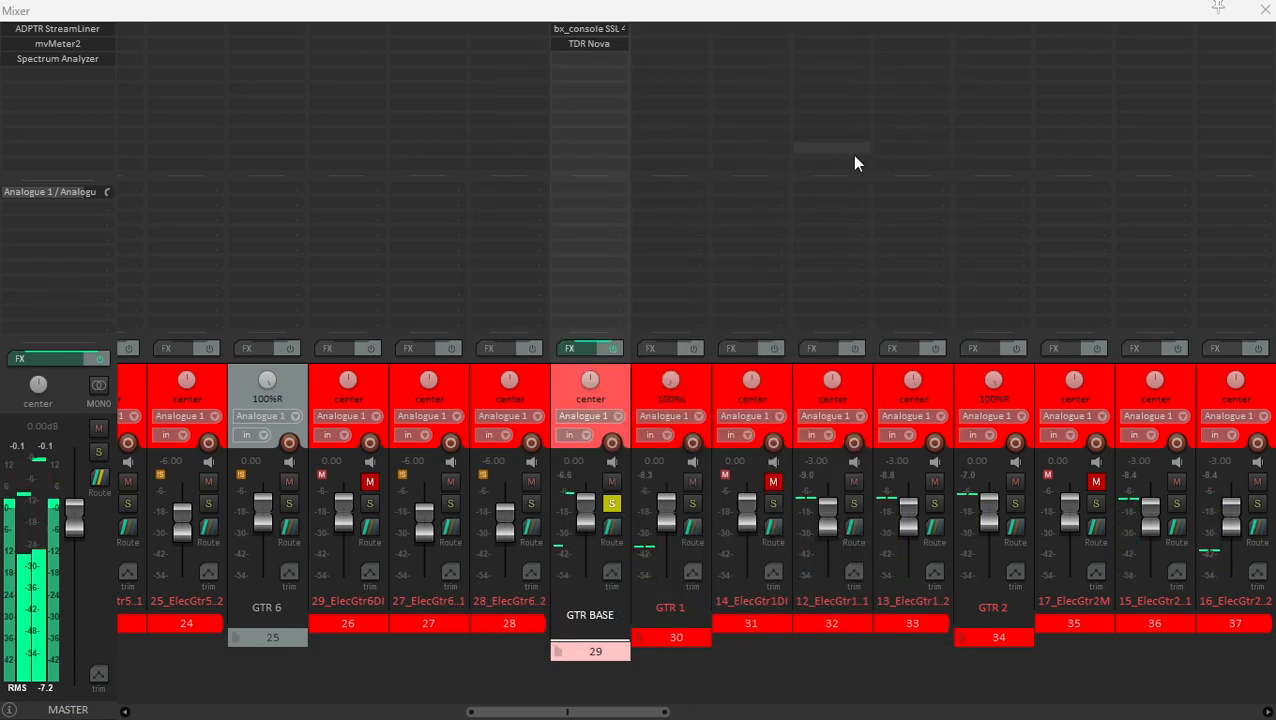
- Unsolo GTR BASE and the GTR folder to hear the guitars in the full mix with the bx_console SSL 4000 E open
left_click(610, 501)
left_click(632, 386)
left_click(628, 385)
left_click(600, 28)
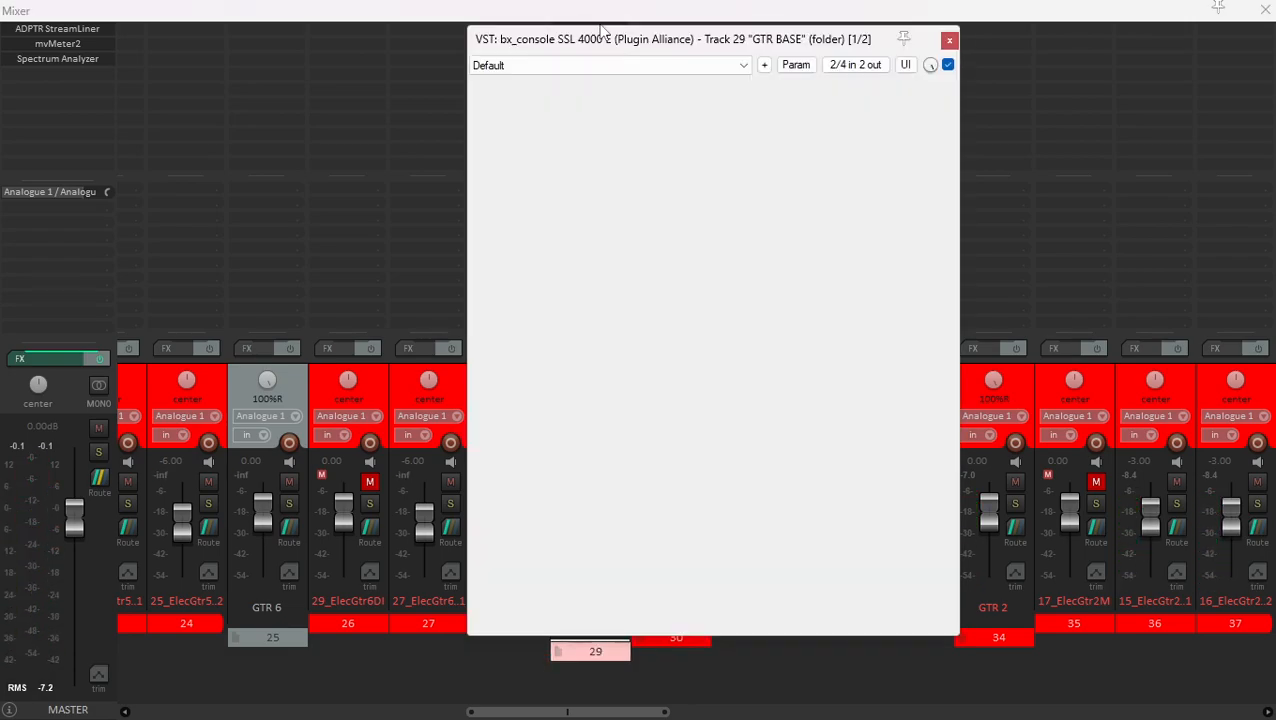
key("space")
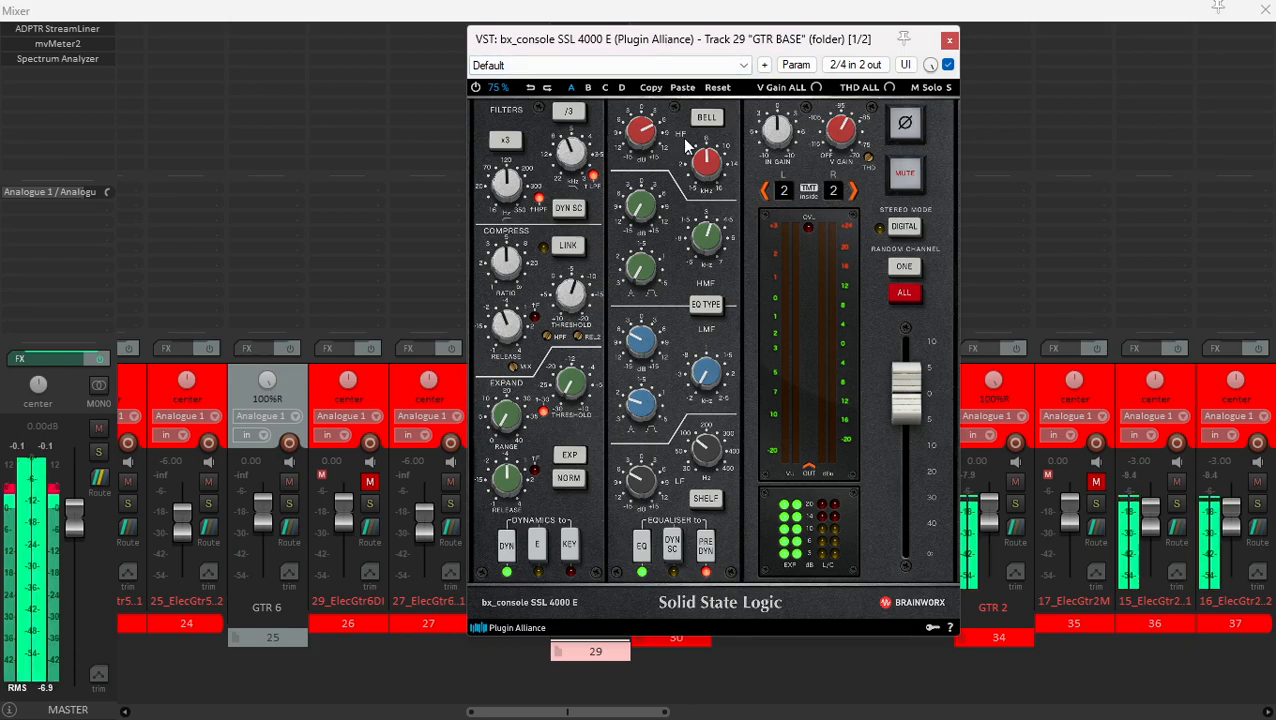
left_click_drag(918, 52, 886, 78)
scroll(307, 493, "up", 6)
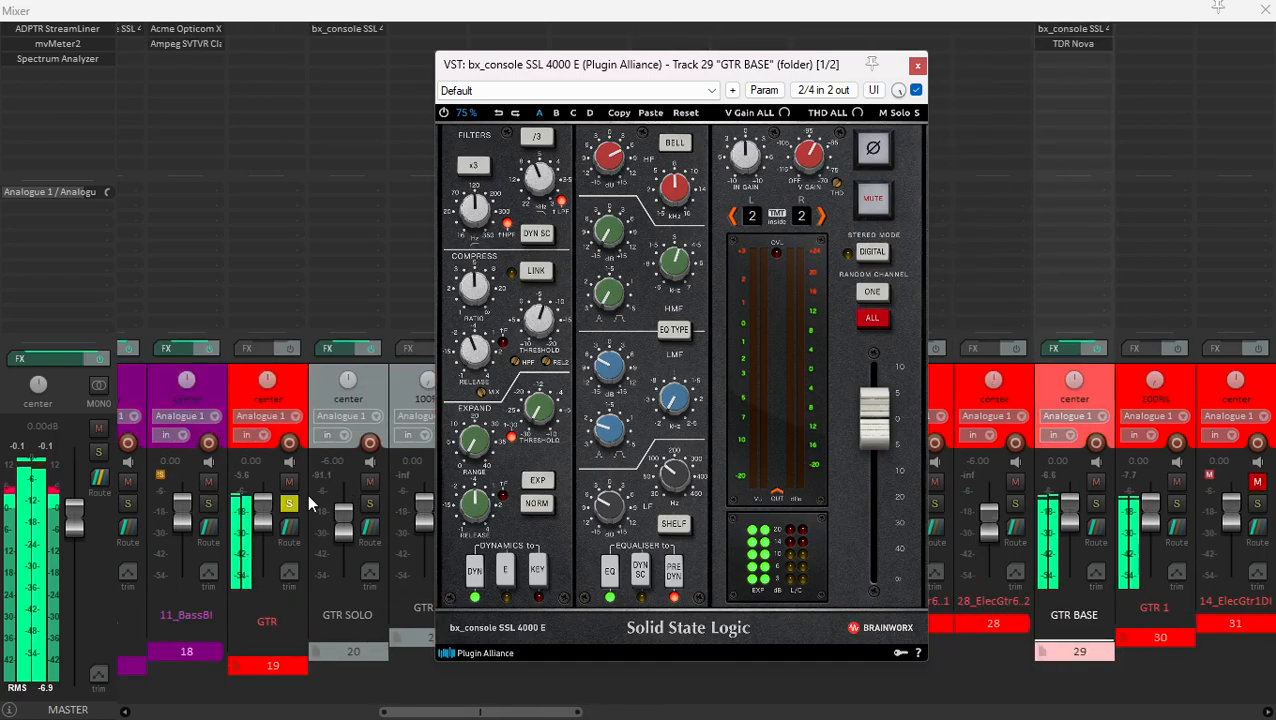
left_click(295, 506)
scroll(830, 410, "down", 3)
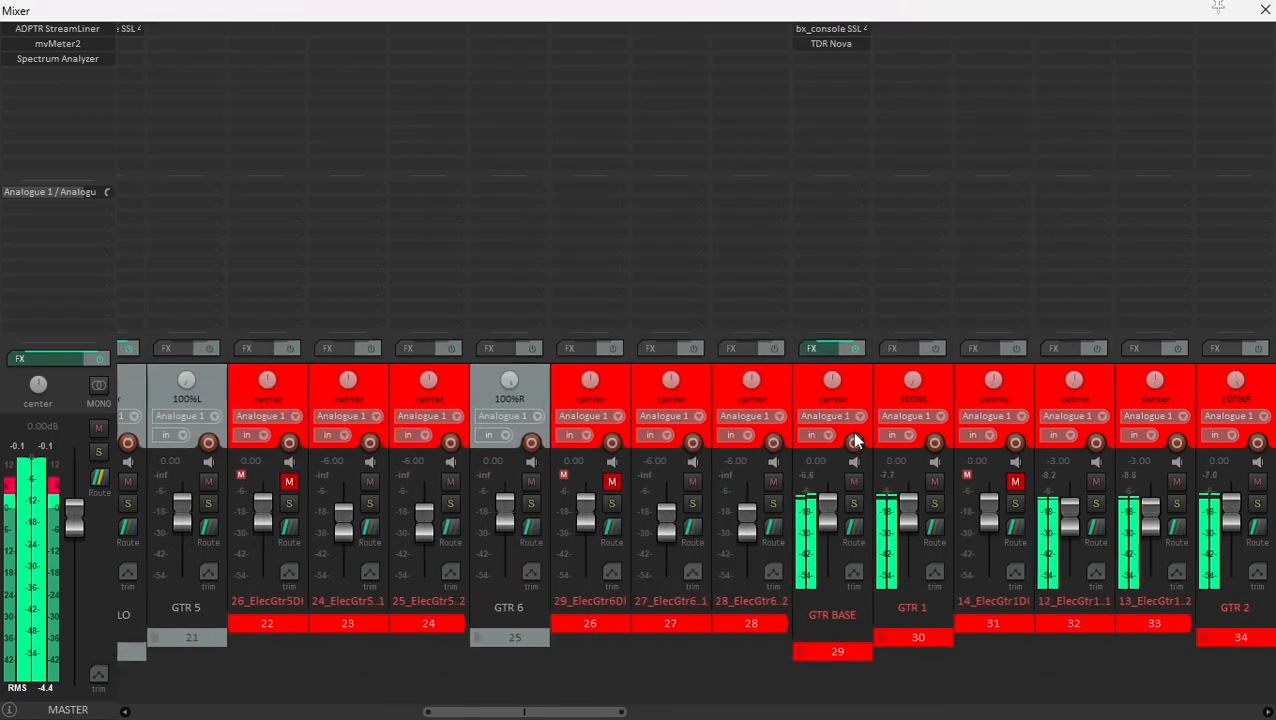
- Compare the full mix with the bx_console SSL 4000 E on GTR BASE bypassed and active, and close the plugin
left_click(858, 395)
scroll(830, 380, "up", 3)
scroll(813, 378, "down", 3)
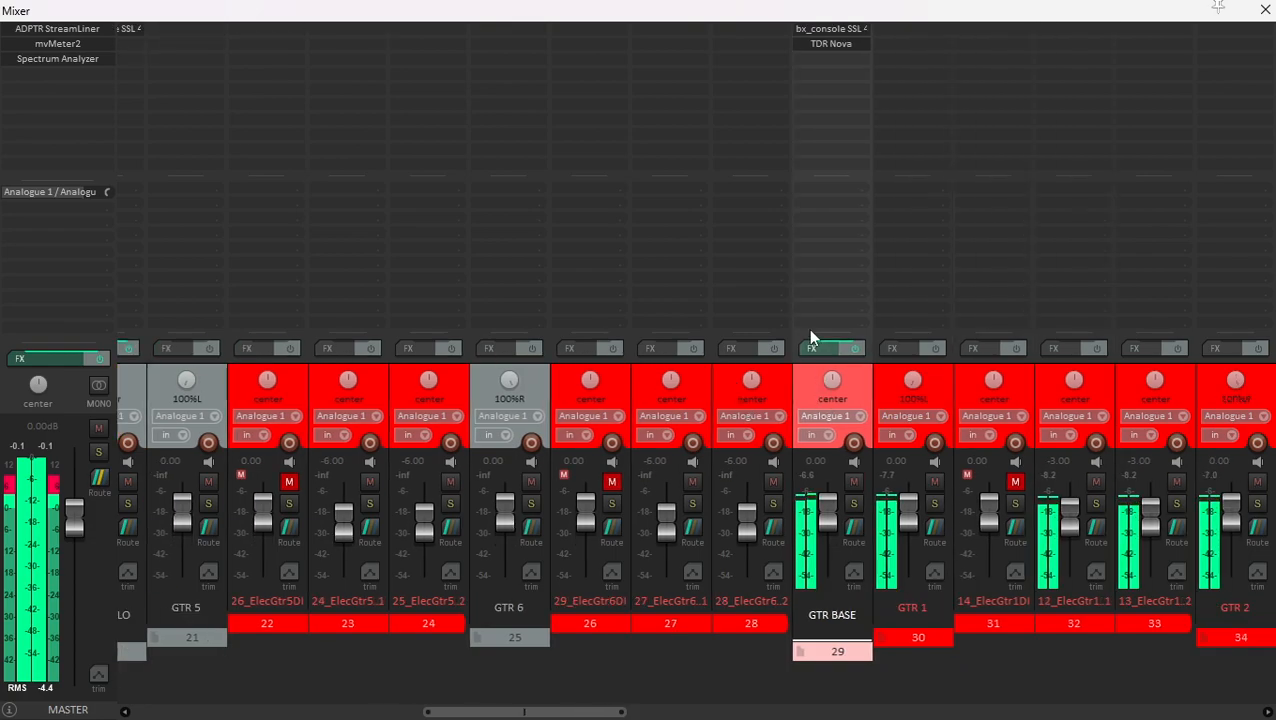
left_click(821, 29)
left_click_drag(682, 67, 711, 50)
left_click(475, 98)
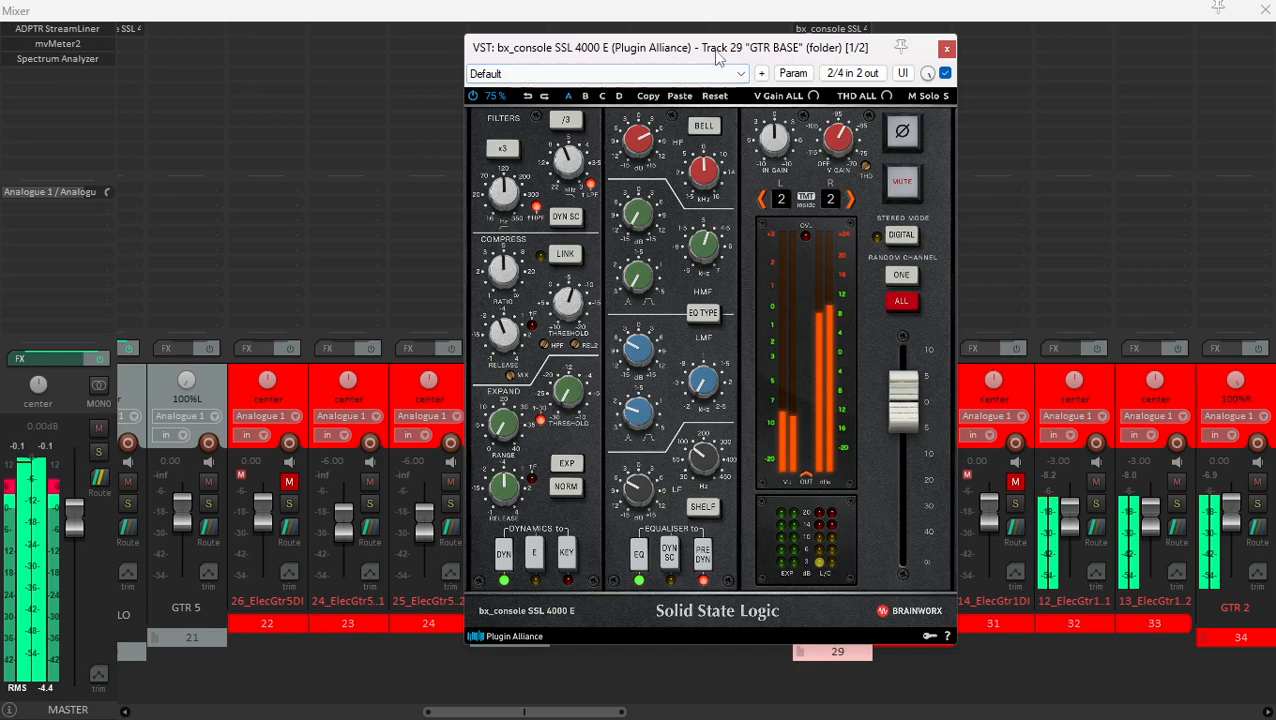
left_click(946, 49)
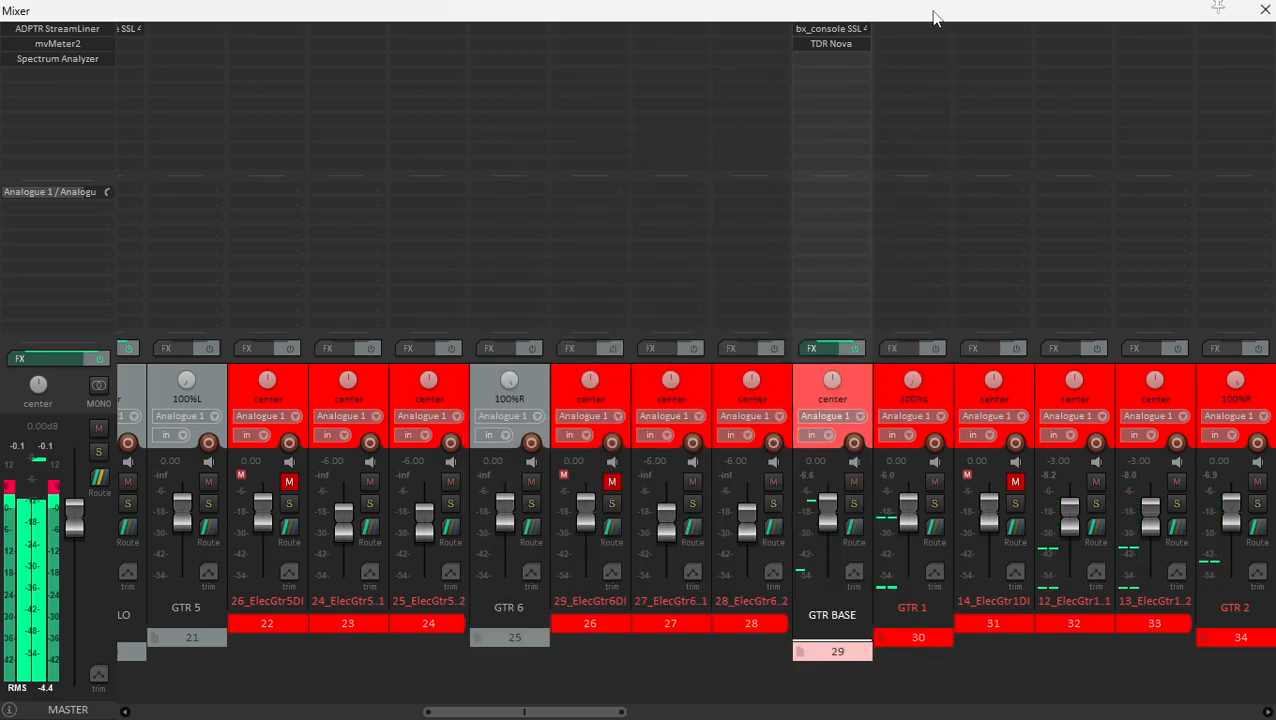
- Solo GTR BASE again, inspect its bx_console SSL 4000 E settings, and close the plugin
left_click(889, 400)
left_click(858, 380)
left_click(853, 503)
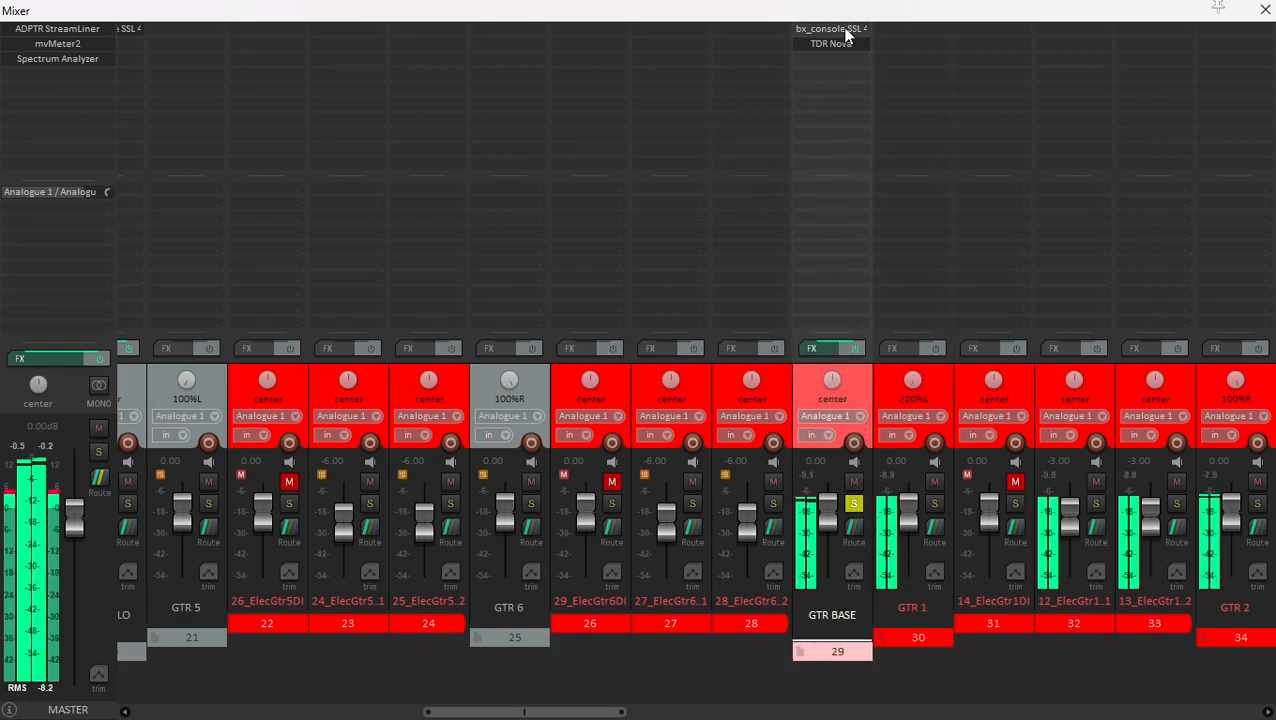
left_click(808, 29)
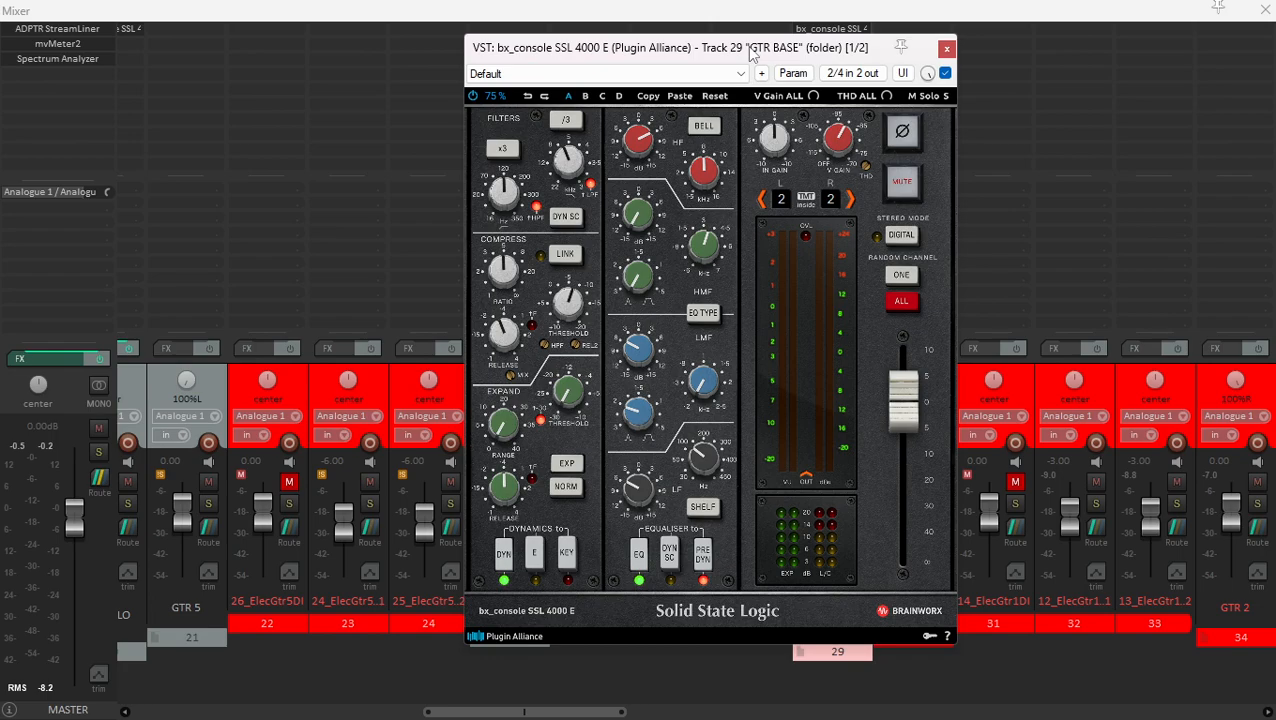
left_click_drag(747, 47, 743, 41)
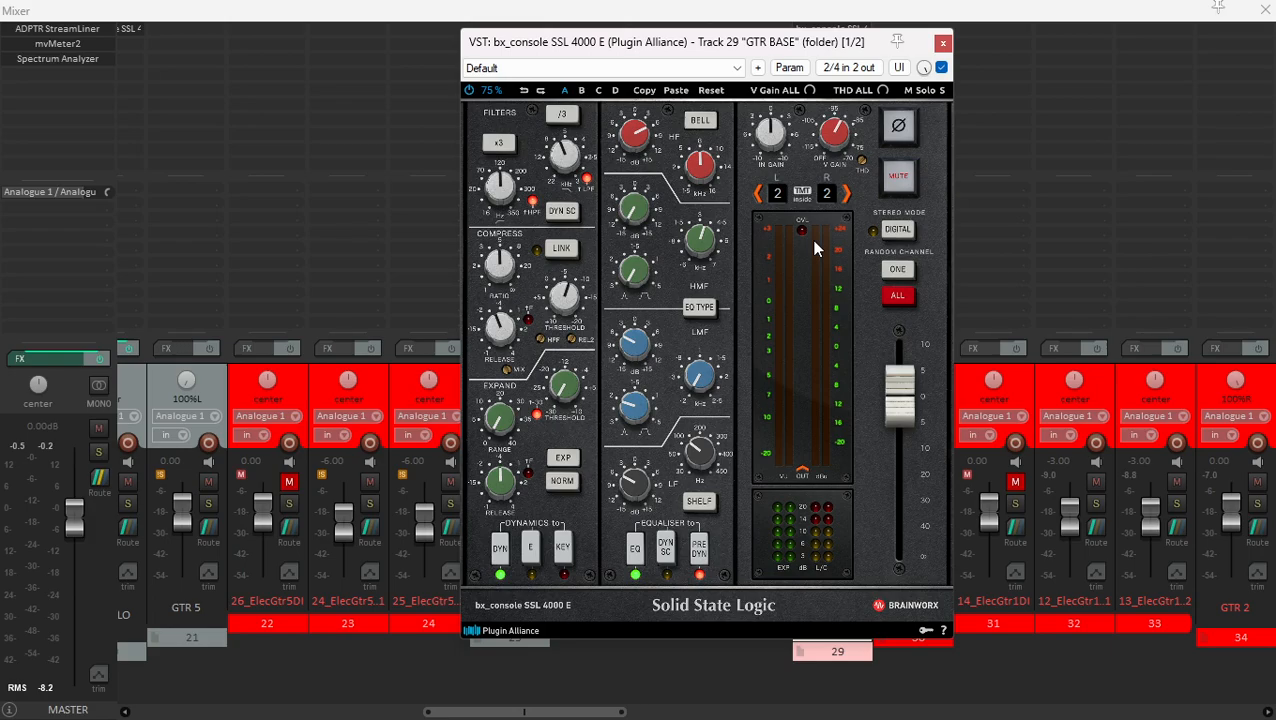
left_click(714, 8)
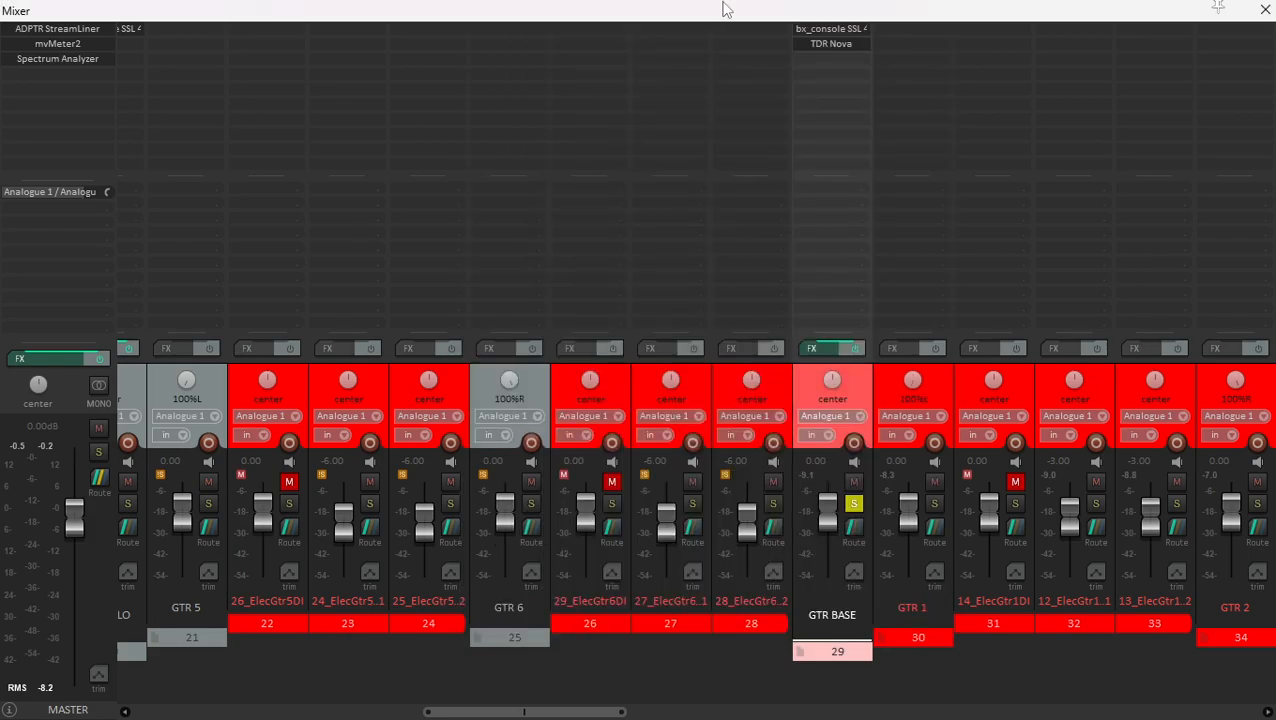
- Open the bx_console SSL 4000 E on GTR BASE and audition its left and right TMT channels up to channel 5
left_click(850, 33)
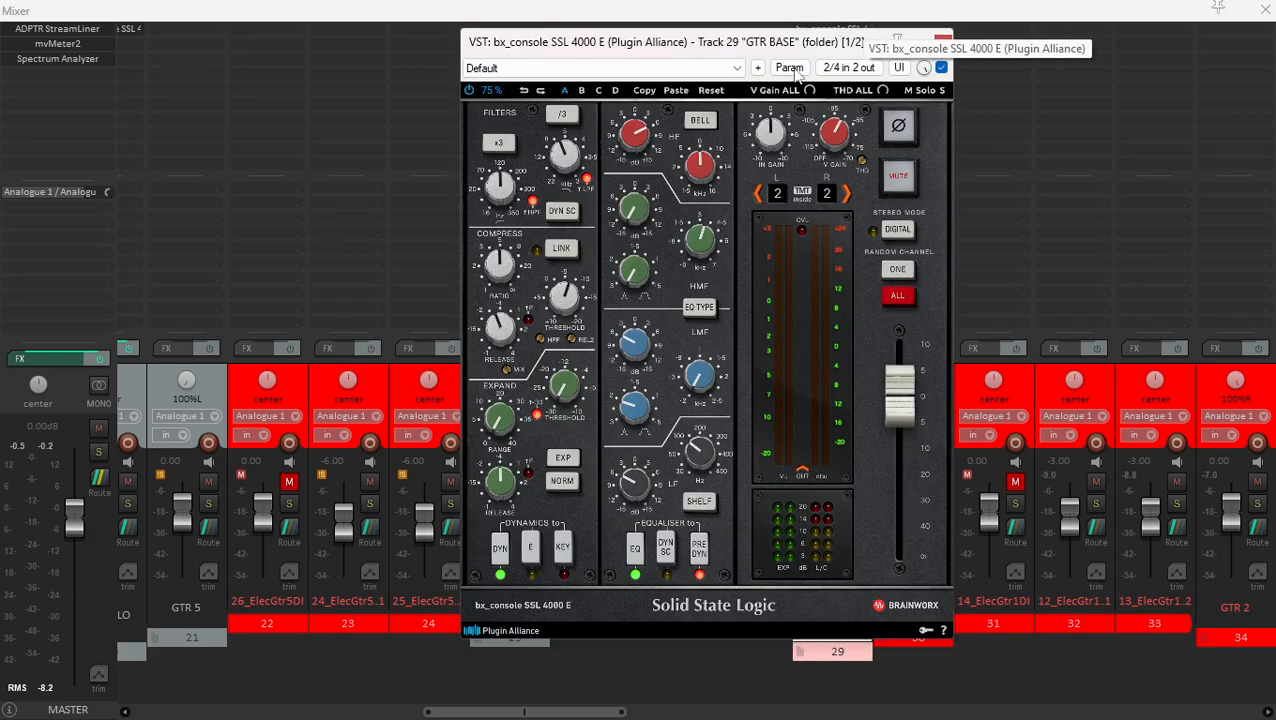
left_click(847, 199)
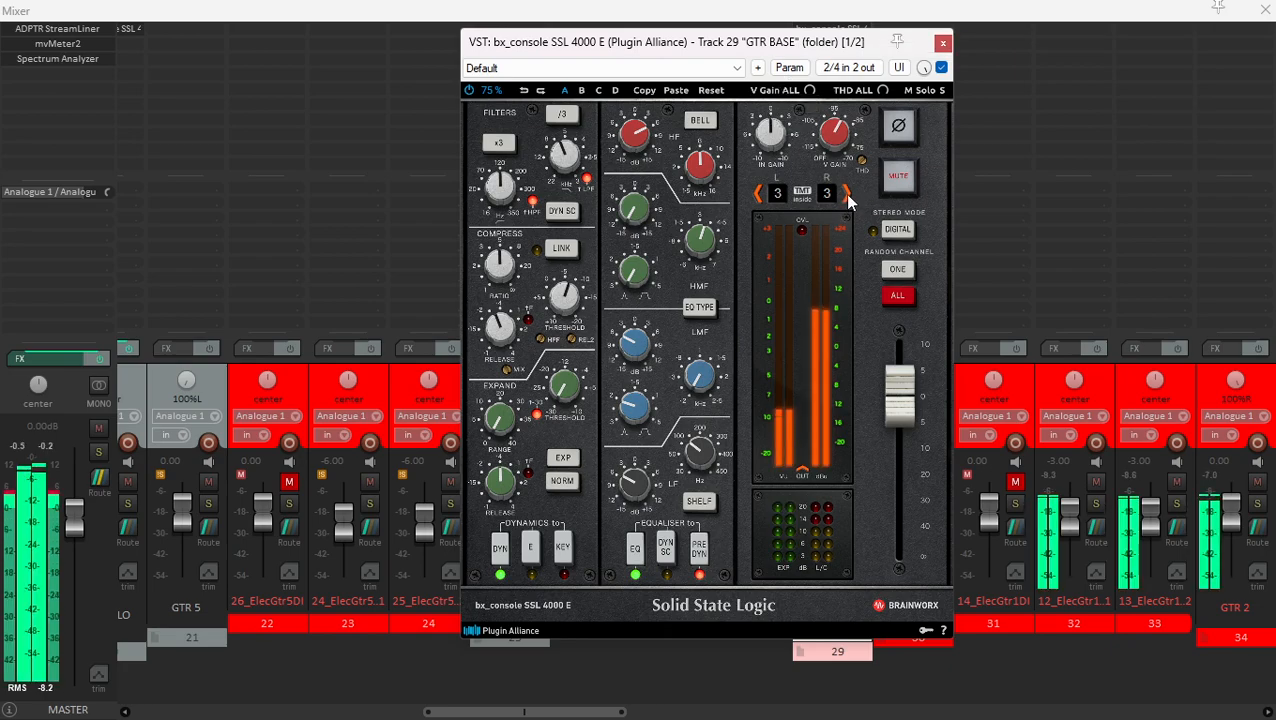
left_click(847, 199)
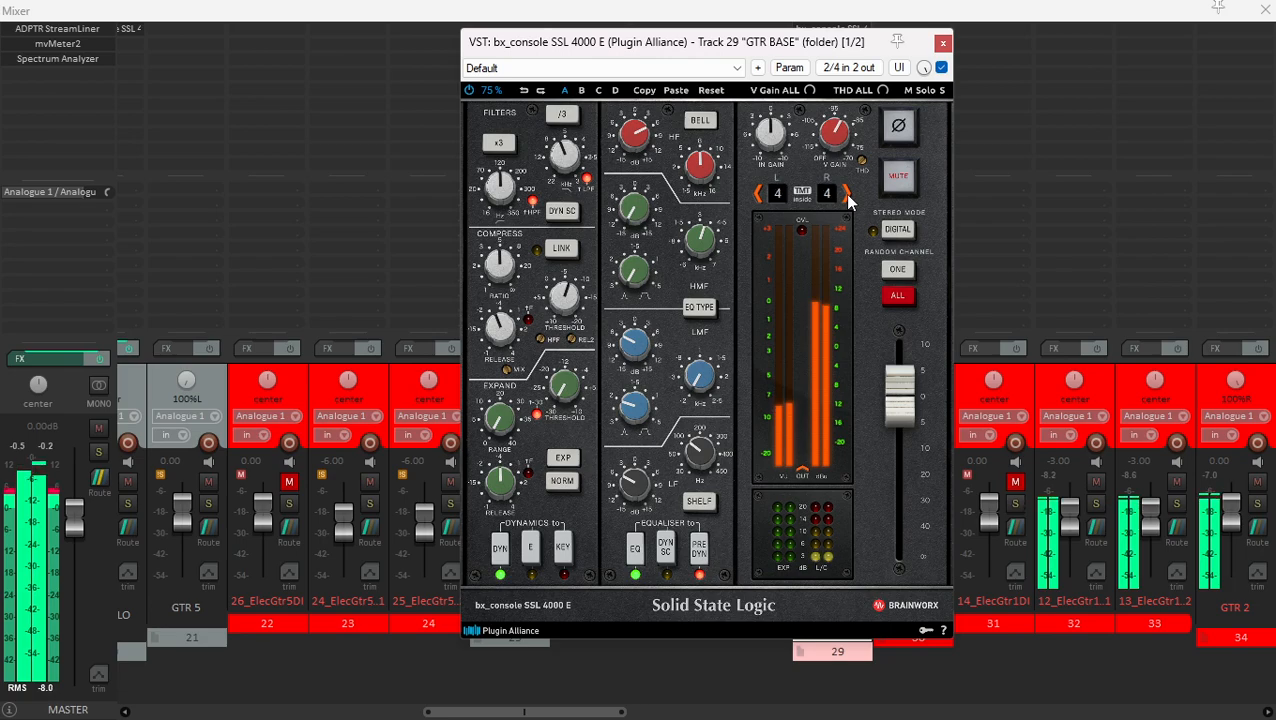
left_click(847, 199)
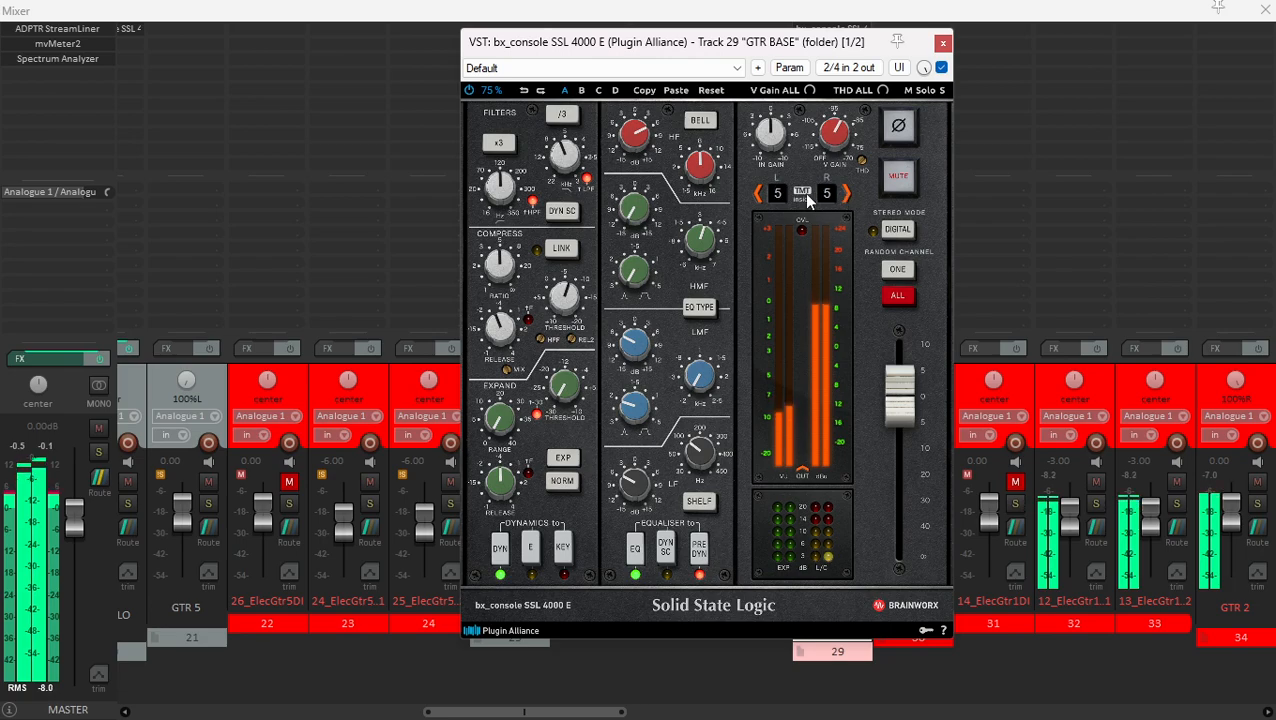
- Compare TMT channels 1, 2 and 3 in the GTR BASE console plugin and set both sides to channel 2
left_click(757, 194)
left_click(757, 194)
left_click(757, 194)
left_click(757, 194)
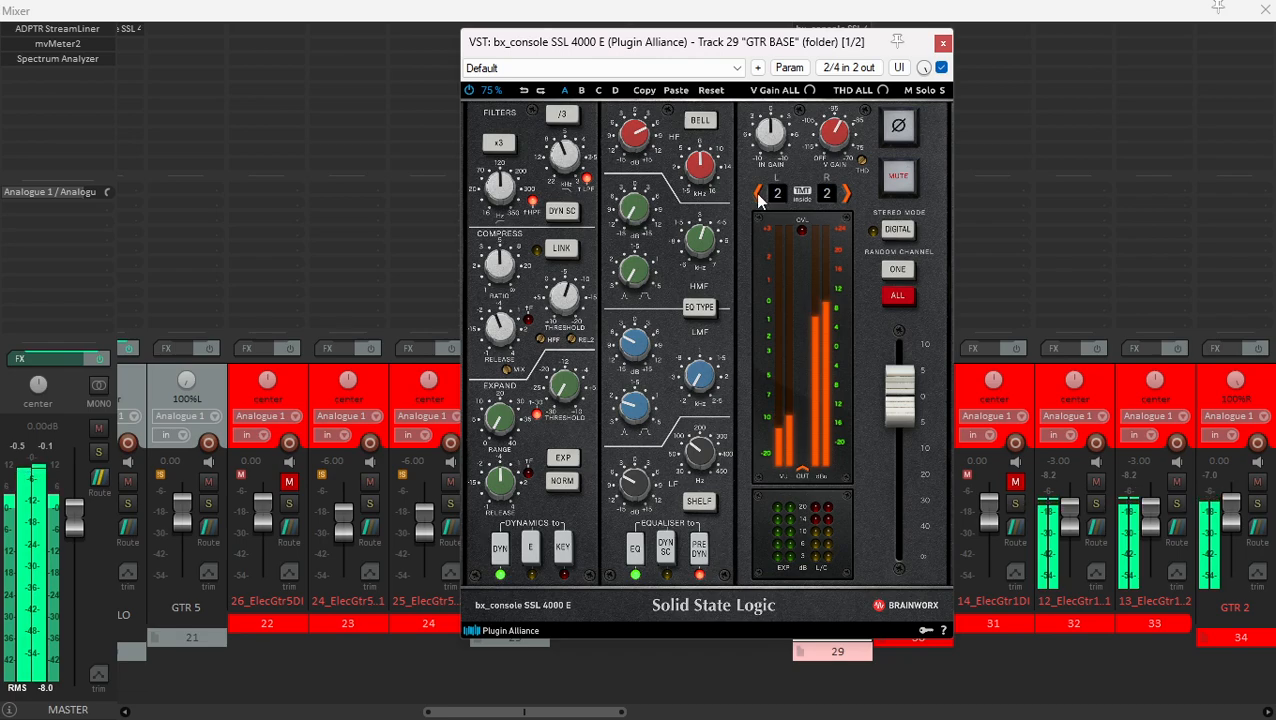
left_click(847, 195)
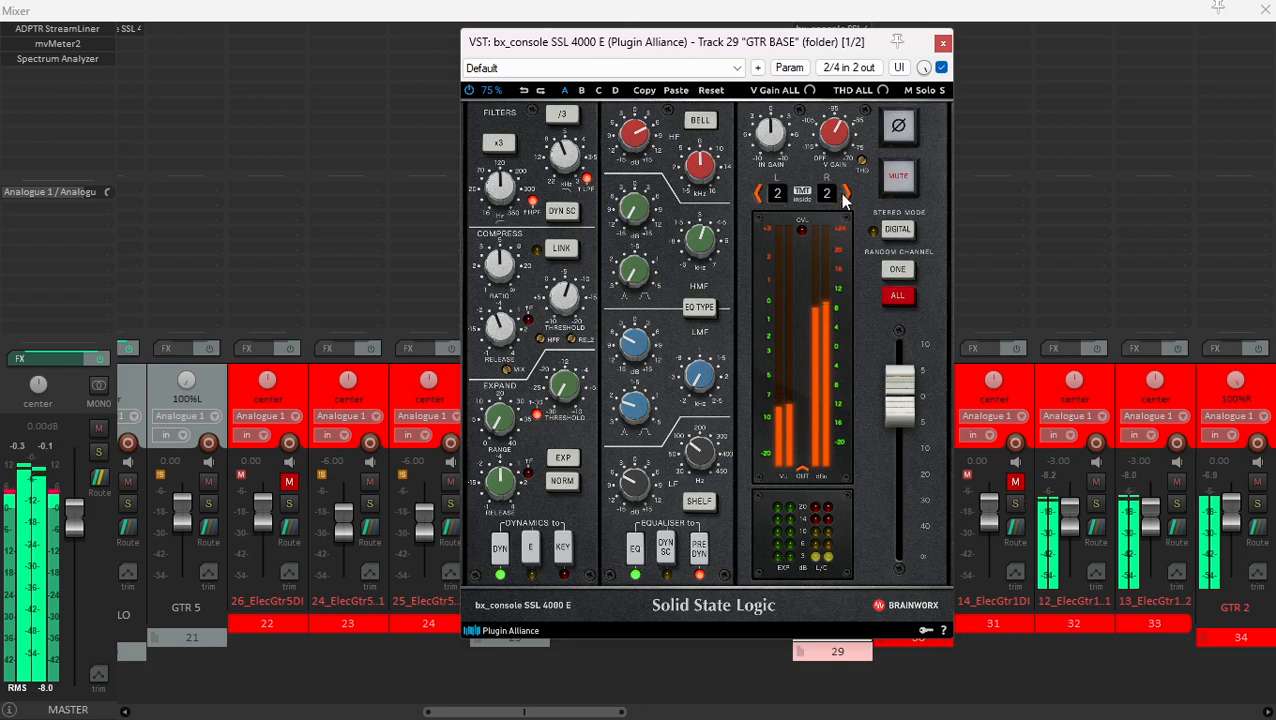
left_click(758, 193)
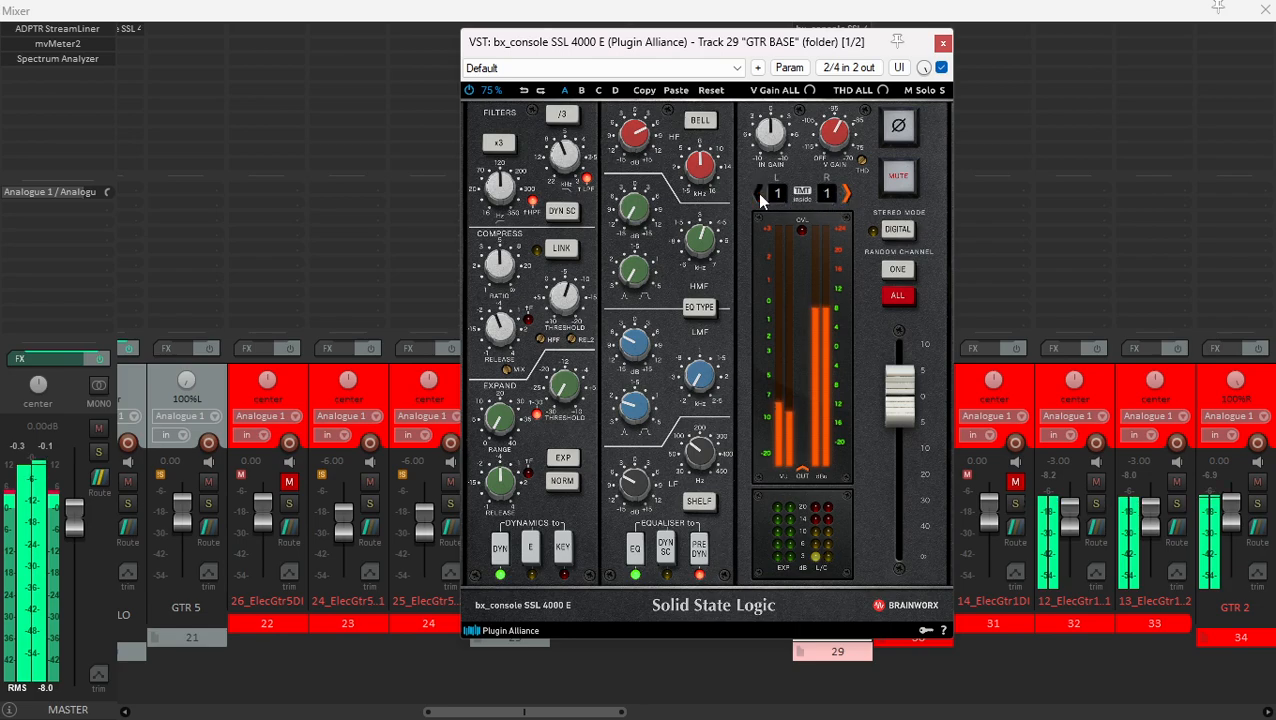
left_click(845, 193)
left_click(845, 193)
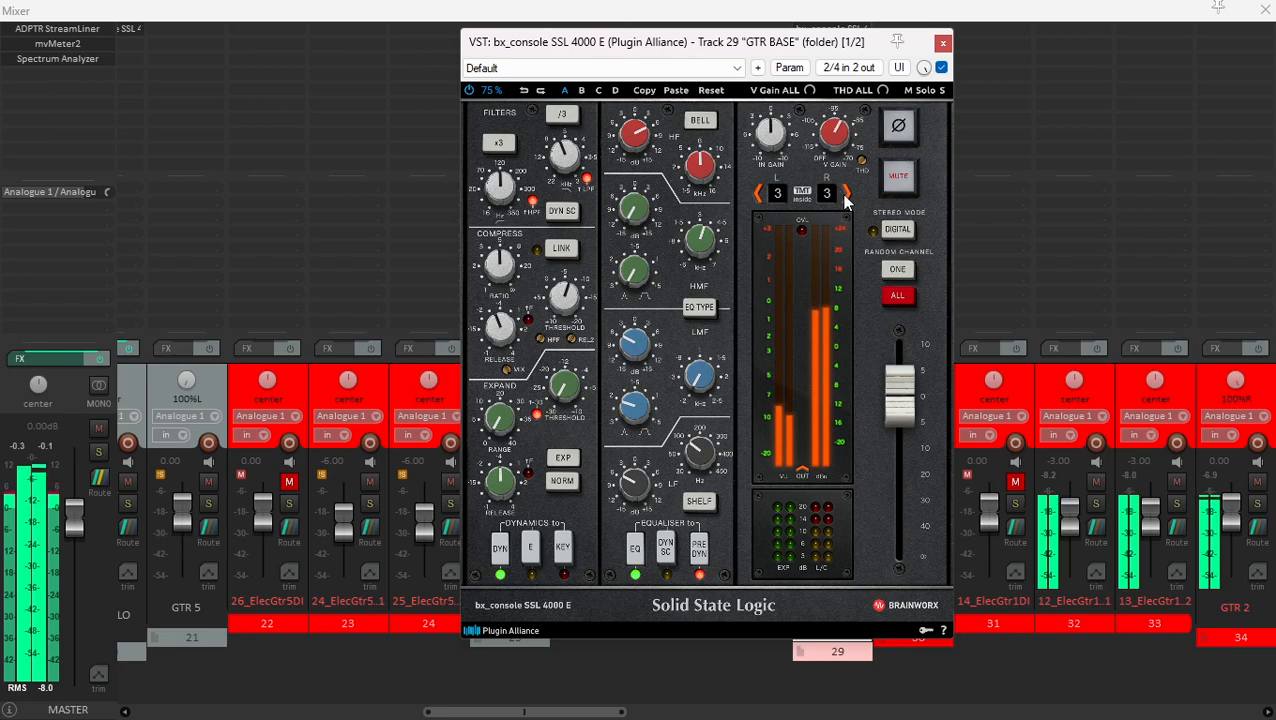
left_click(757, 194)
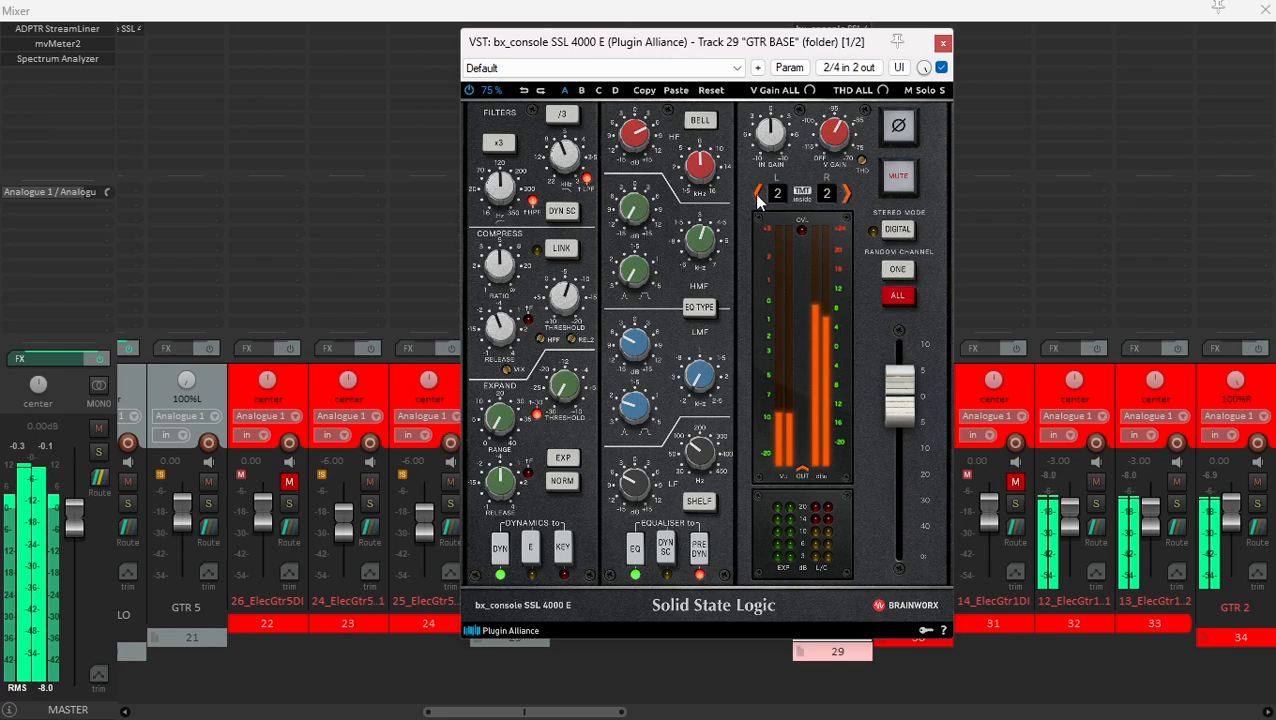
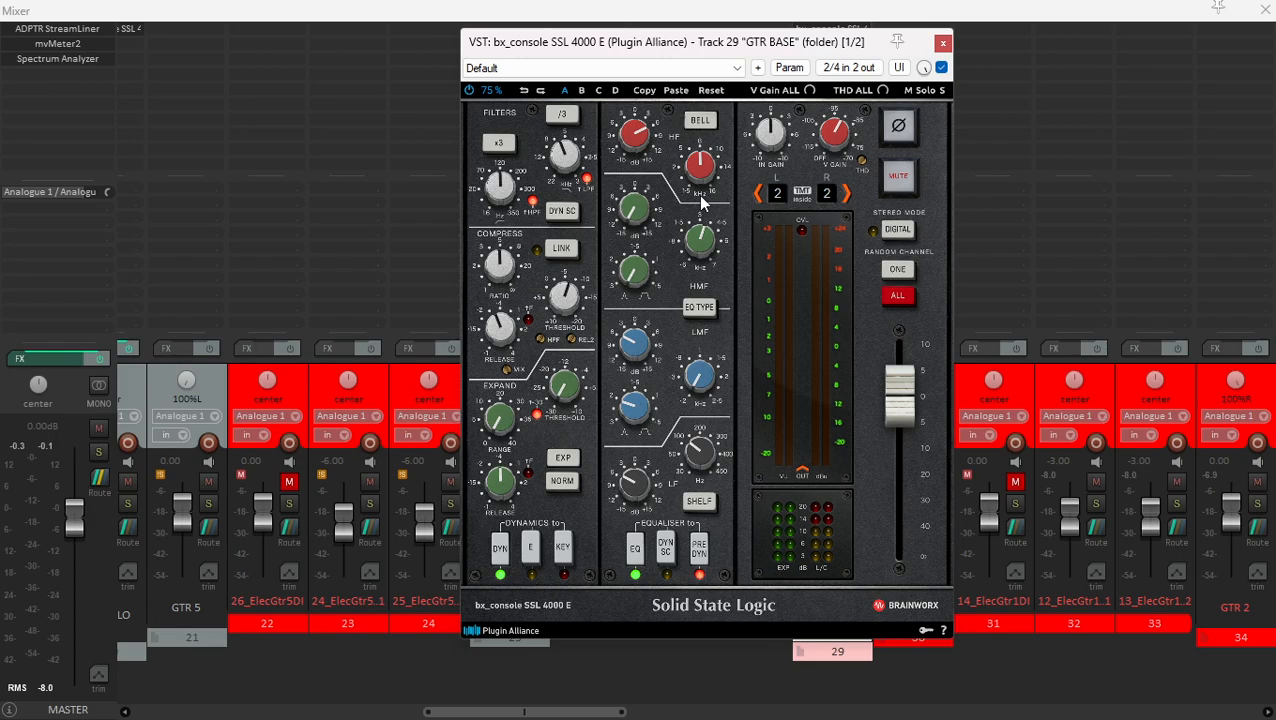
- Listen to GTR BASE with the console set to channel 2, close the plugin and unsolo the track
key("space")
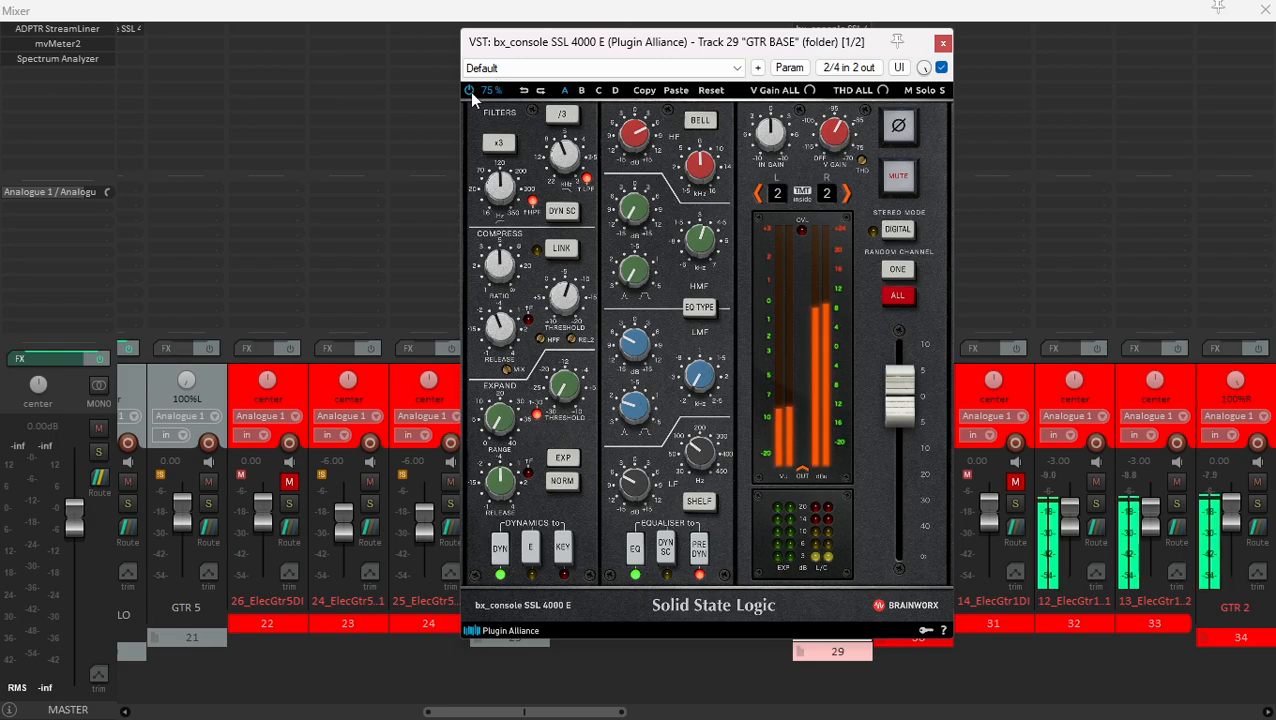
left_click(942, 43)
key("space")
left_click(875, 377)
left_click(858, 380)
left_click(853, 503)
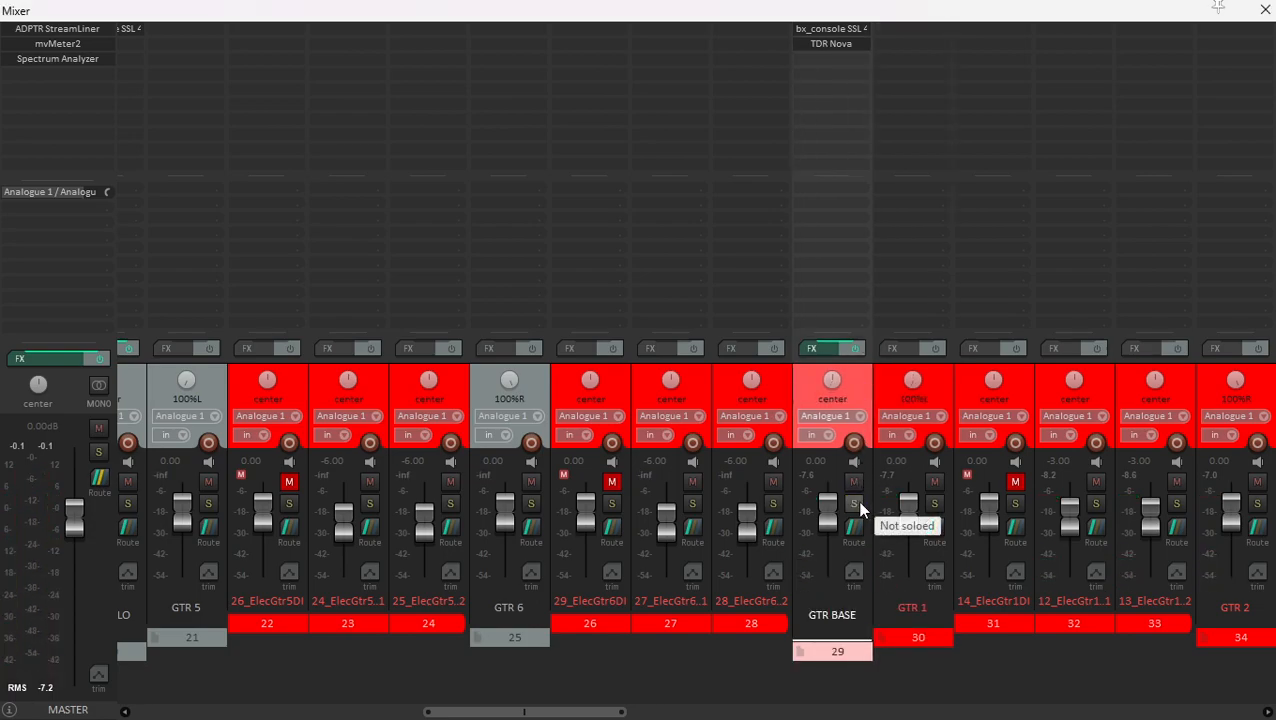
- Resume playback of the mix and solo the GTR CLEAN + folder track
key("space")
scroll(855, 512, "down", 10)
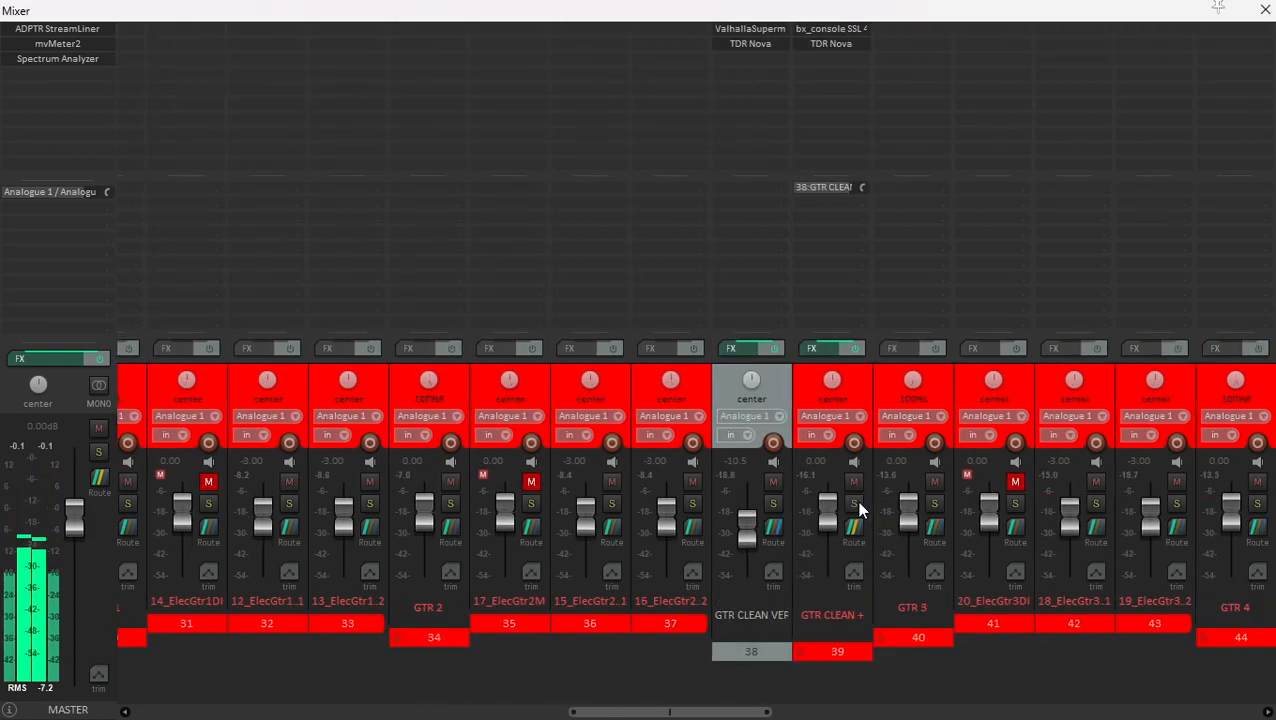
left_click(743, 484)
left_click(773, 395)
left_click(774, 502)
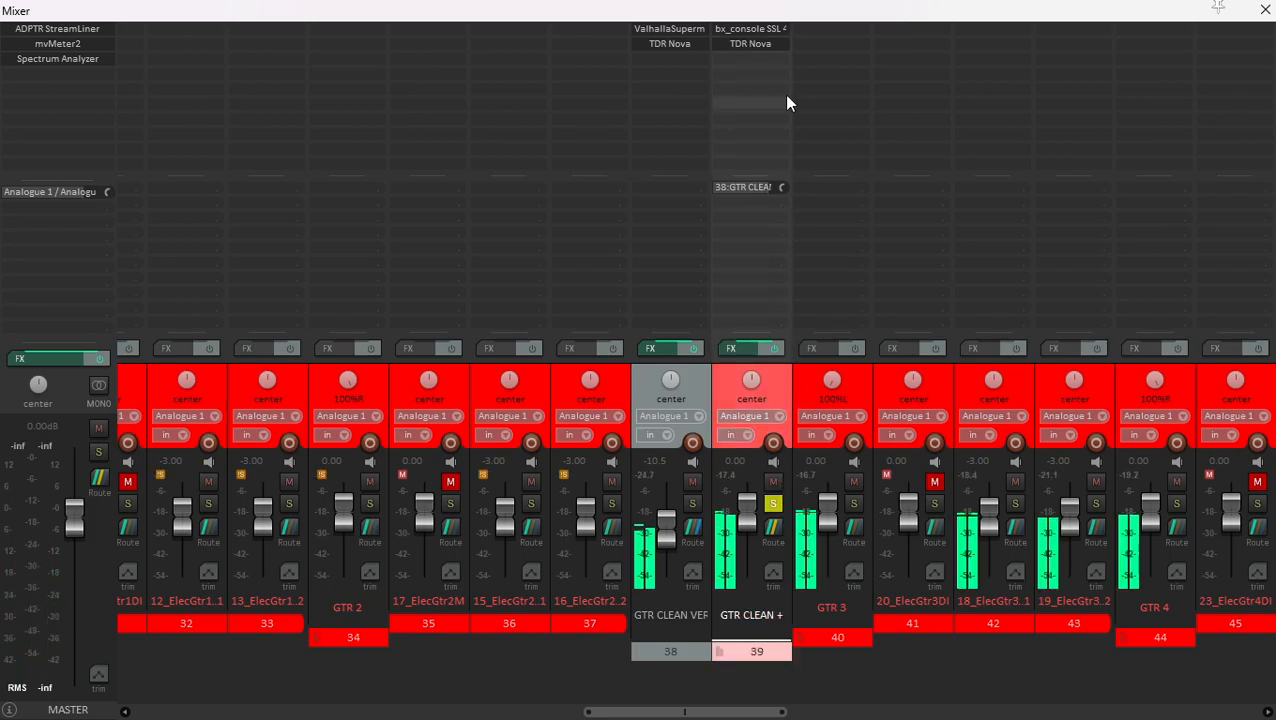
- Open the bx_console SSL 4000 E on GTR CLEAN +, audition its processing during playback, and close the plugin
left_click(761, 35)
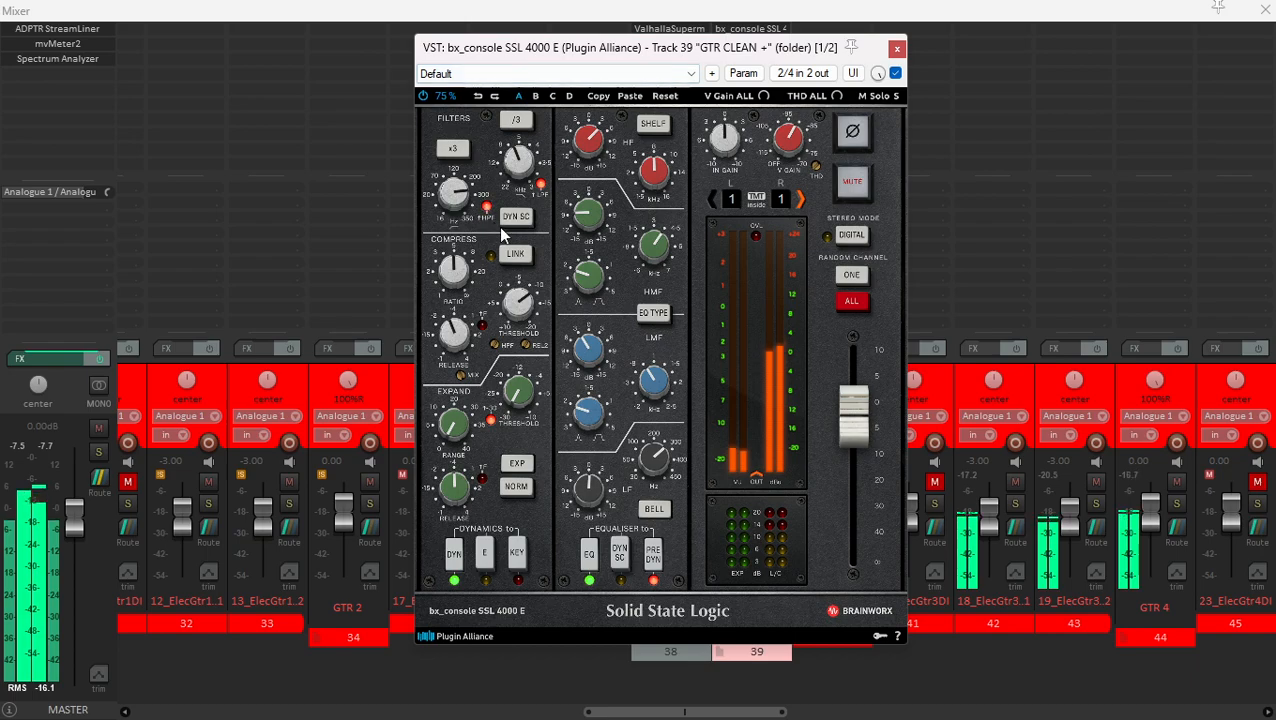
key("space")
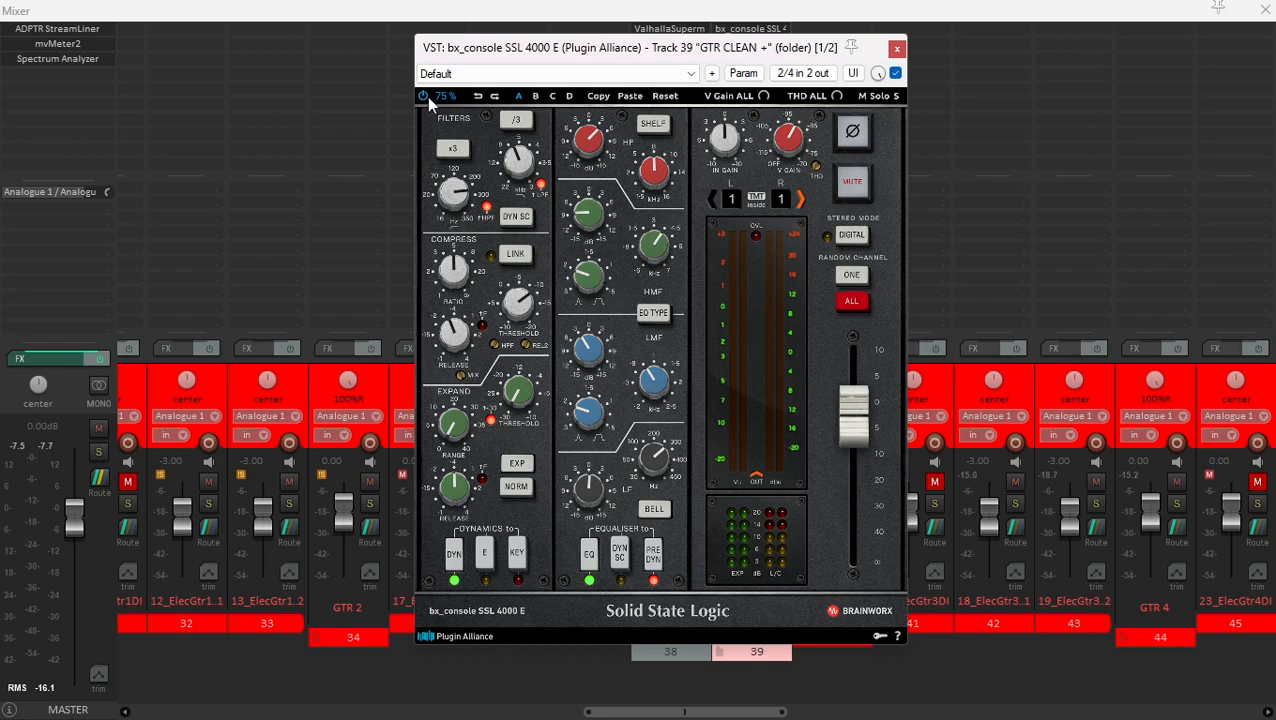
key("space")
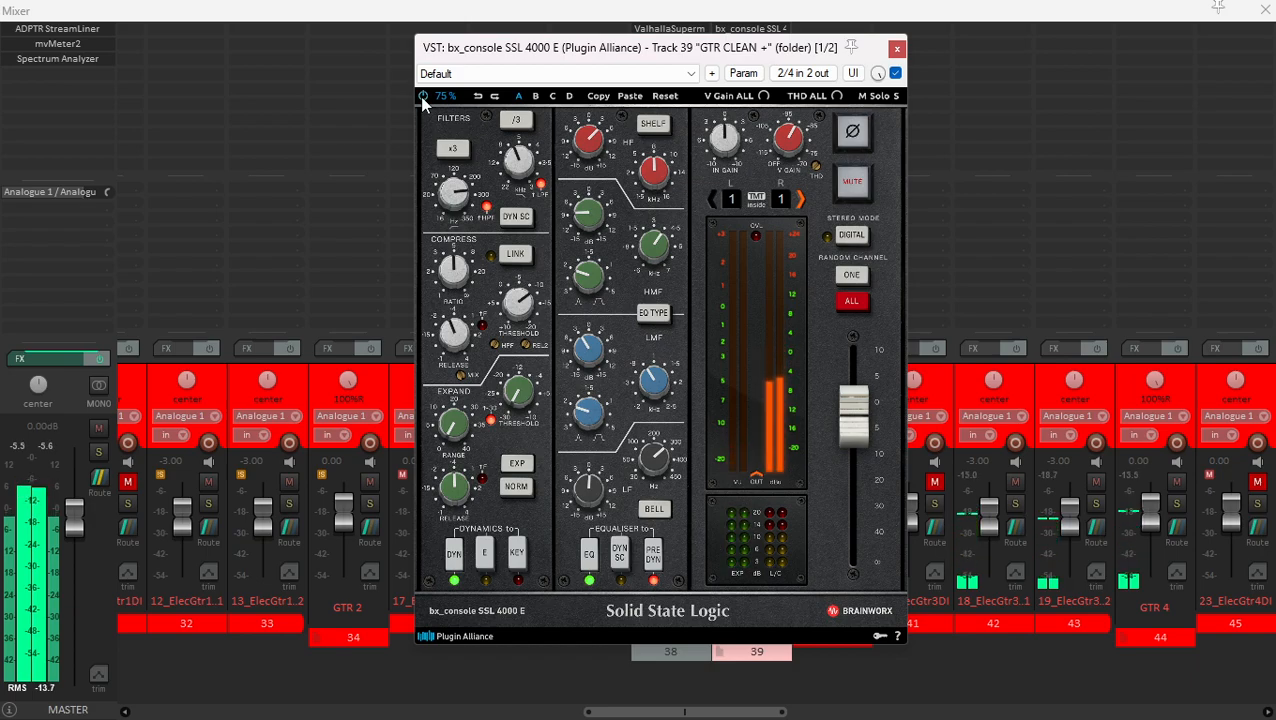
key("space")
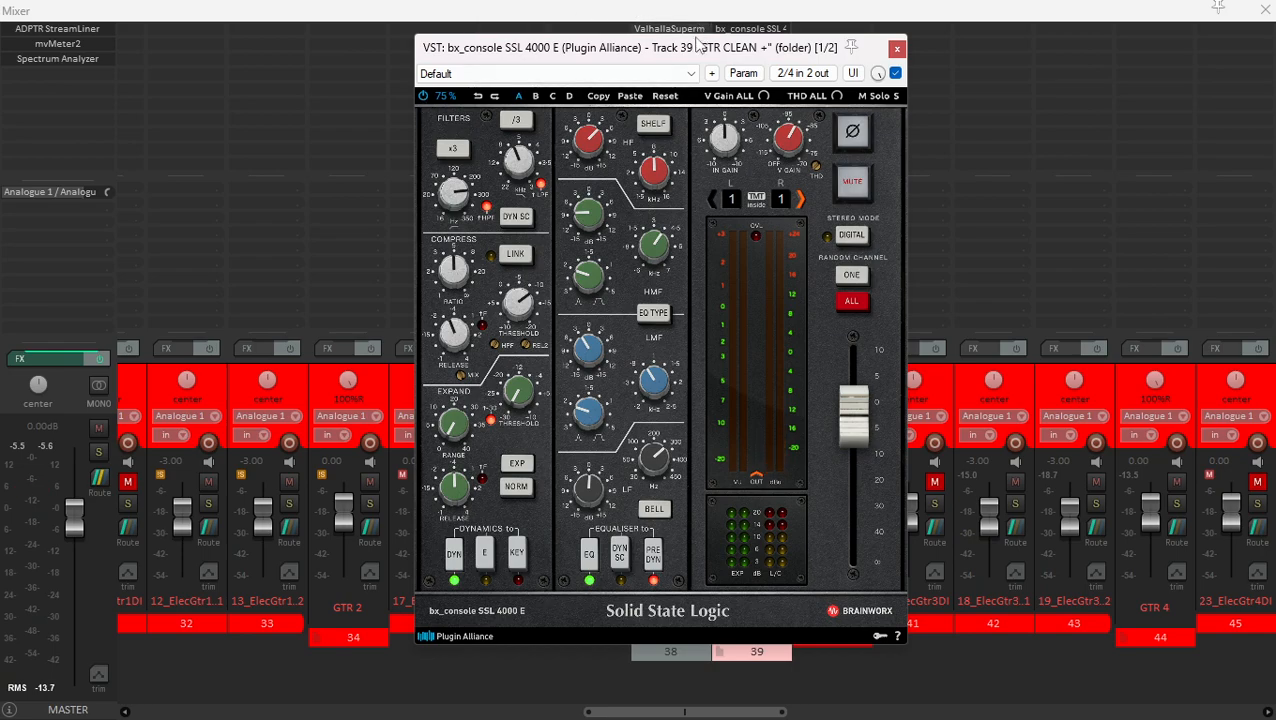
left_click_drag(695, 52, 712, 51)
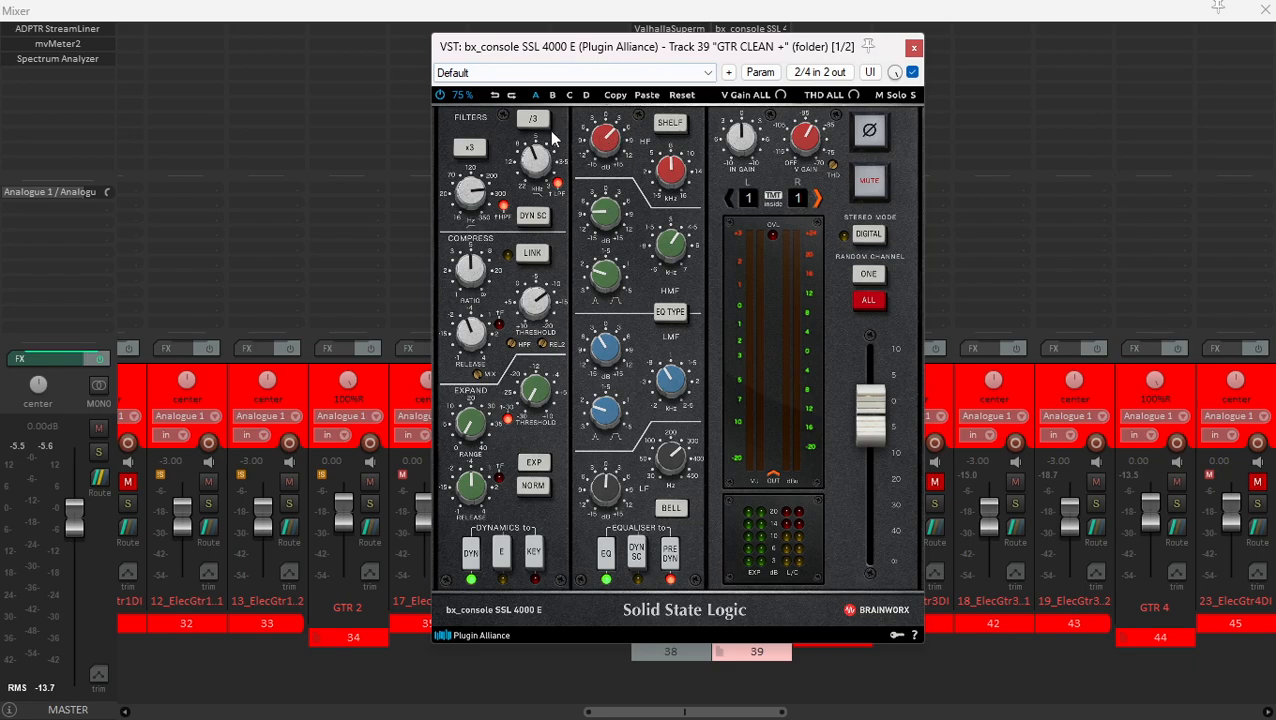
left_click(912, 49)
- Solo only GTR CLEAN VERB, review its ValhallaSupermassive settings while listening, and close the plugin
left_click(698, 377)
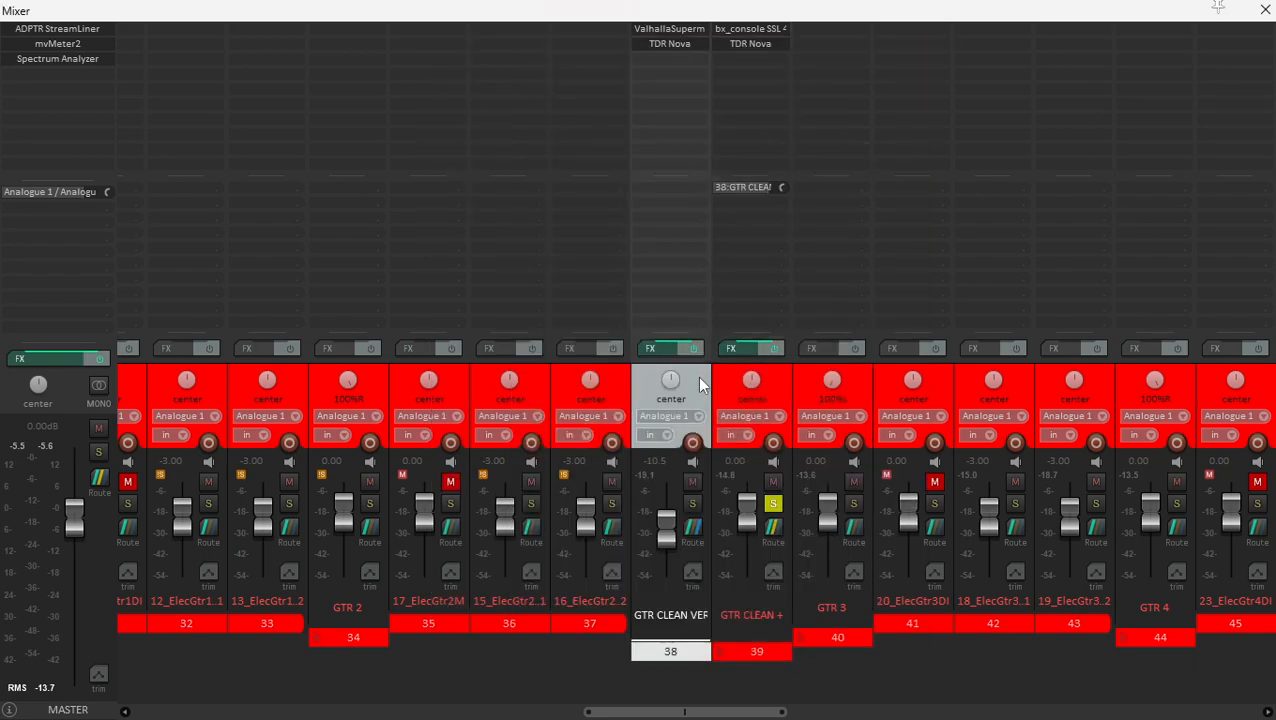
left_click(692, 503, "ctrl+alt")
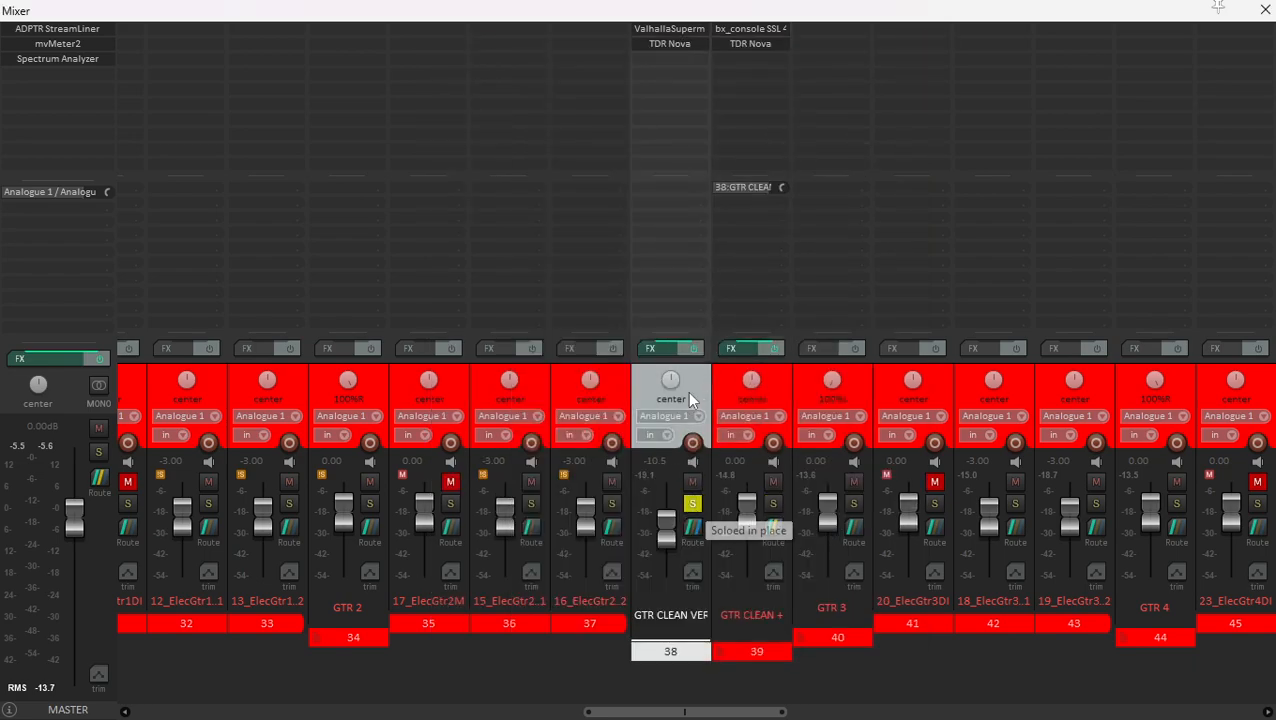
left_click(698, 31)
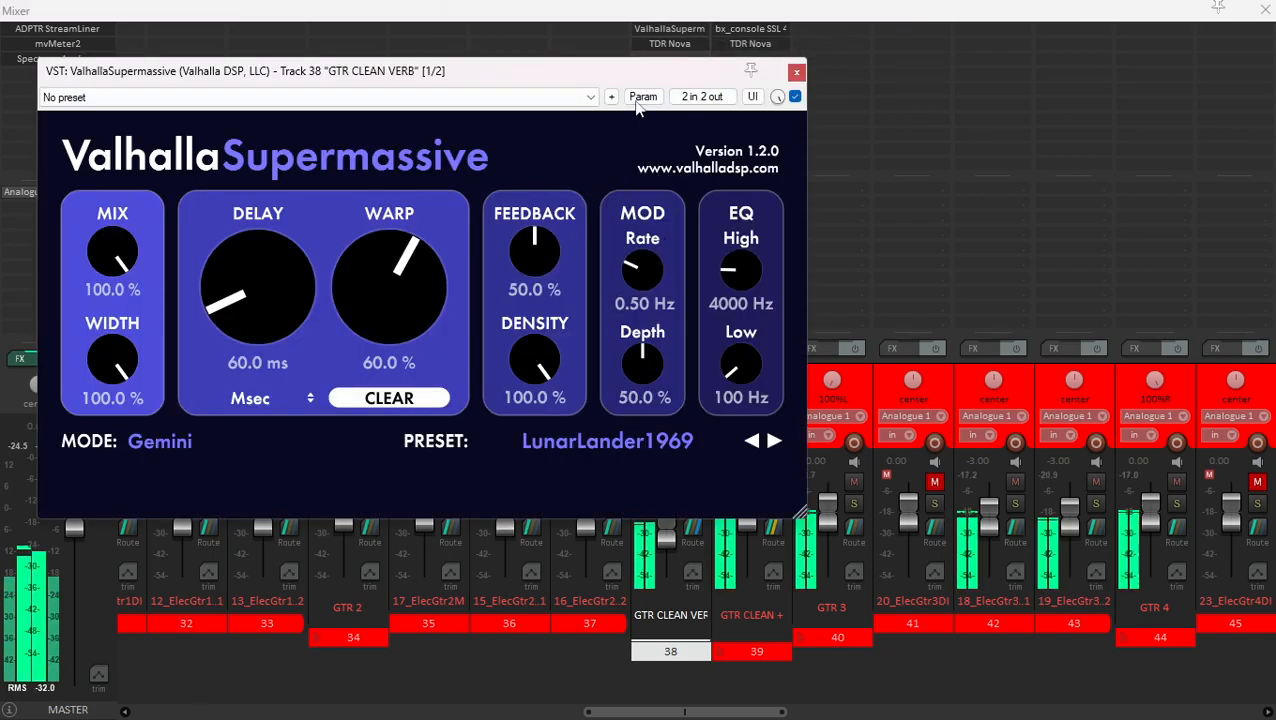
left_click_drag(731, 82, 785, 77)
left_click(851, 67)
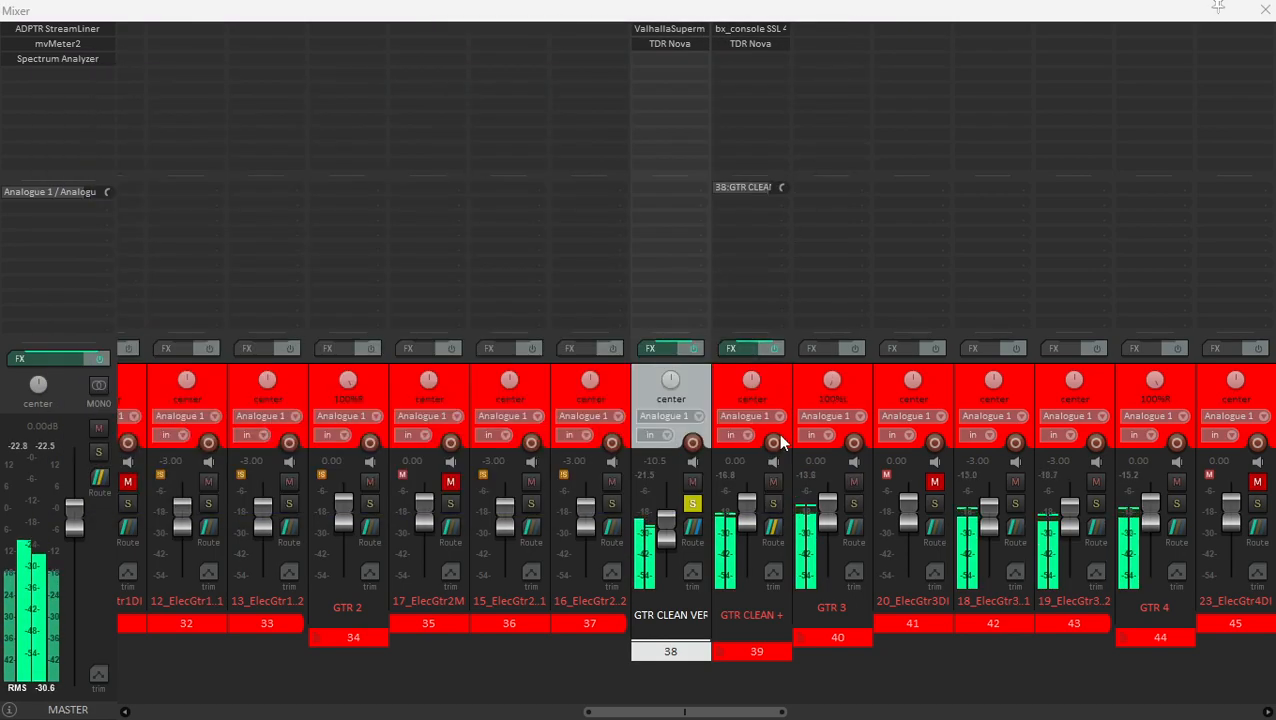
- Solo GTR CLEAN + together with its reverb, compare the sound with GTR CLEAN VERB muted and unmuted, and stop playback
left_click(714, 425, "ctrl")
left_click(698, 390)
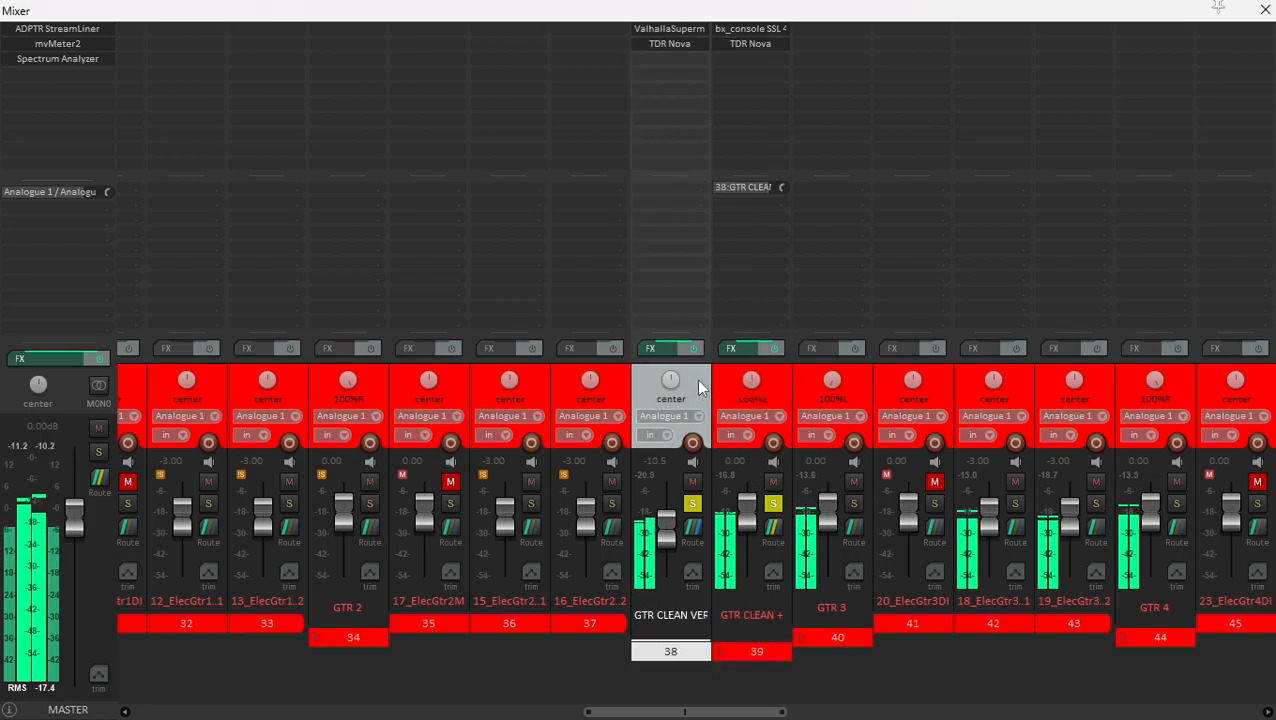
left_click(692, 482)
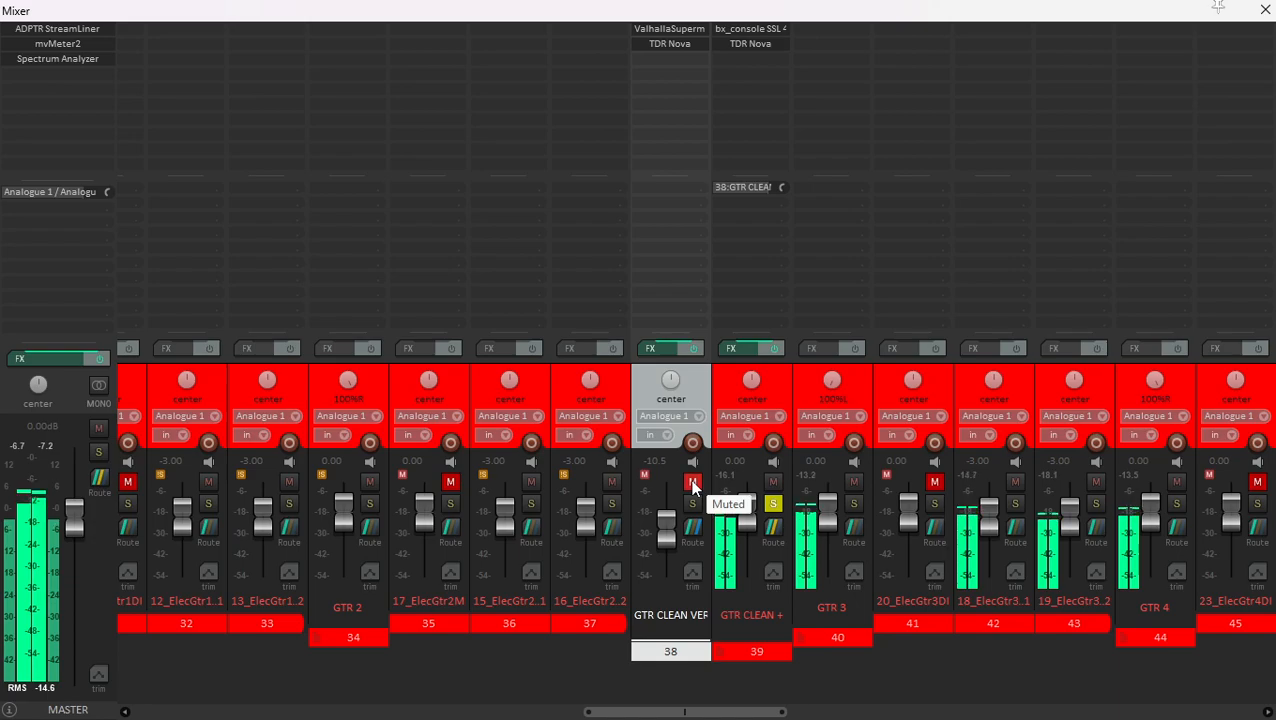
left_click(692, 482)
key("space")
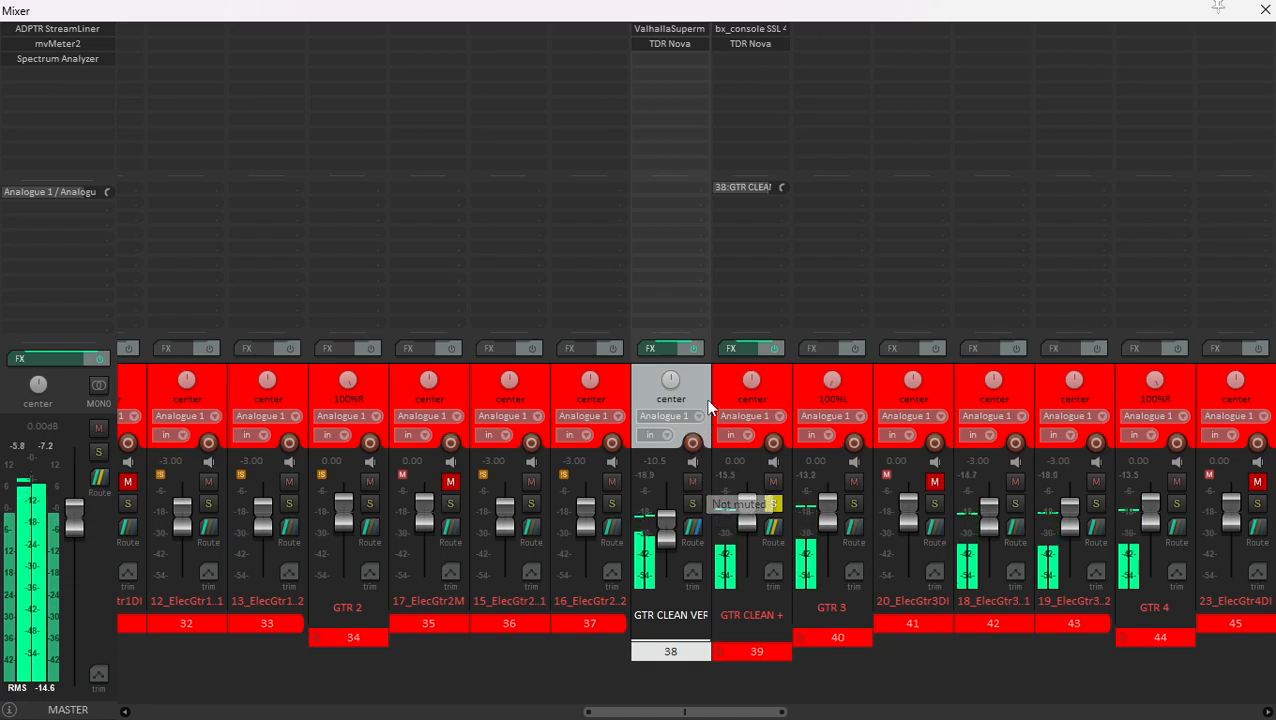
- Unsolo GTR CLEAN + and resume playback of the full mix
left_click(766, 391)
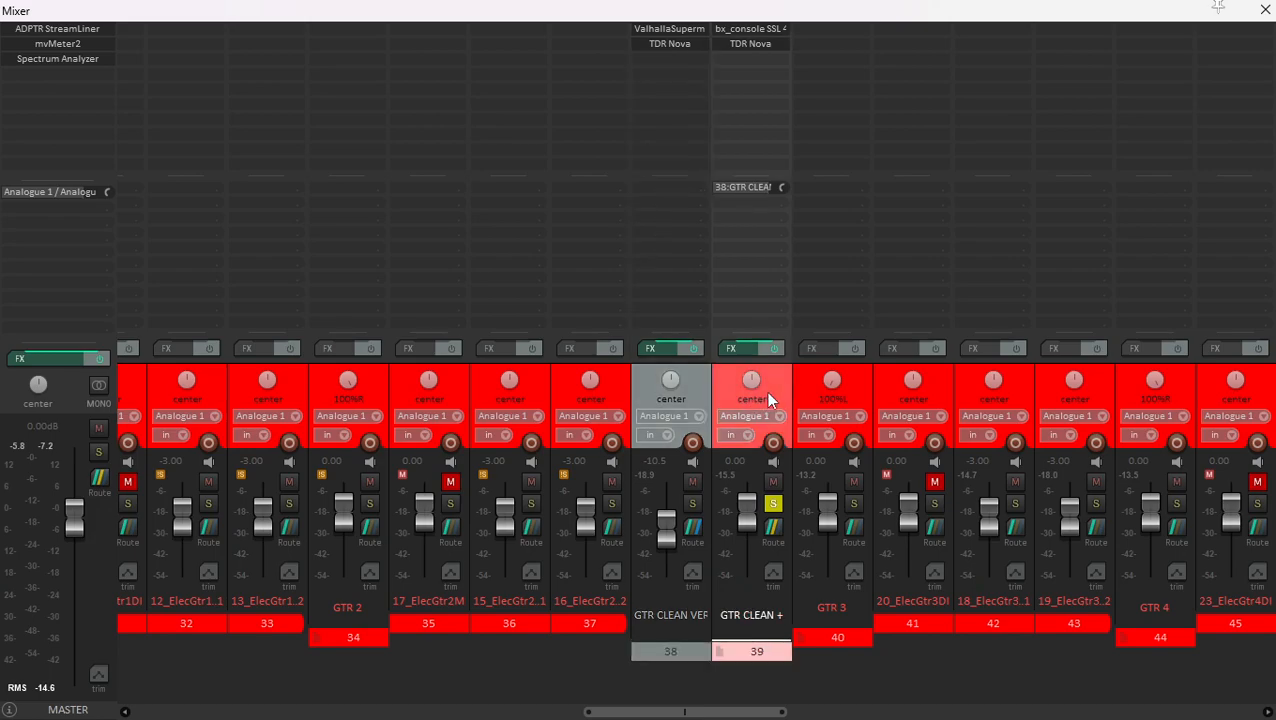
left_click(803, 378)
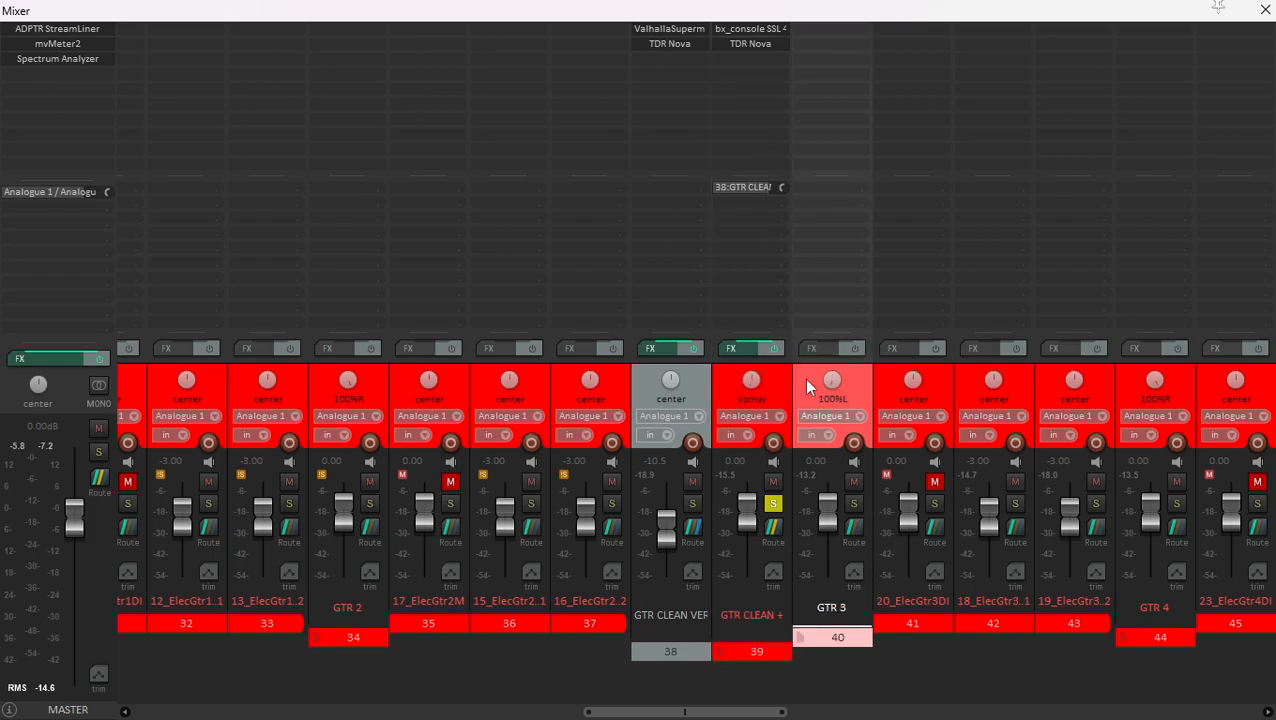
left_click(787, 376)
left_click(773, 503)
key("space")
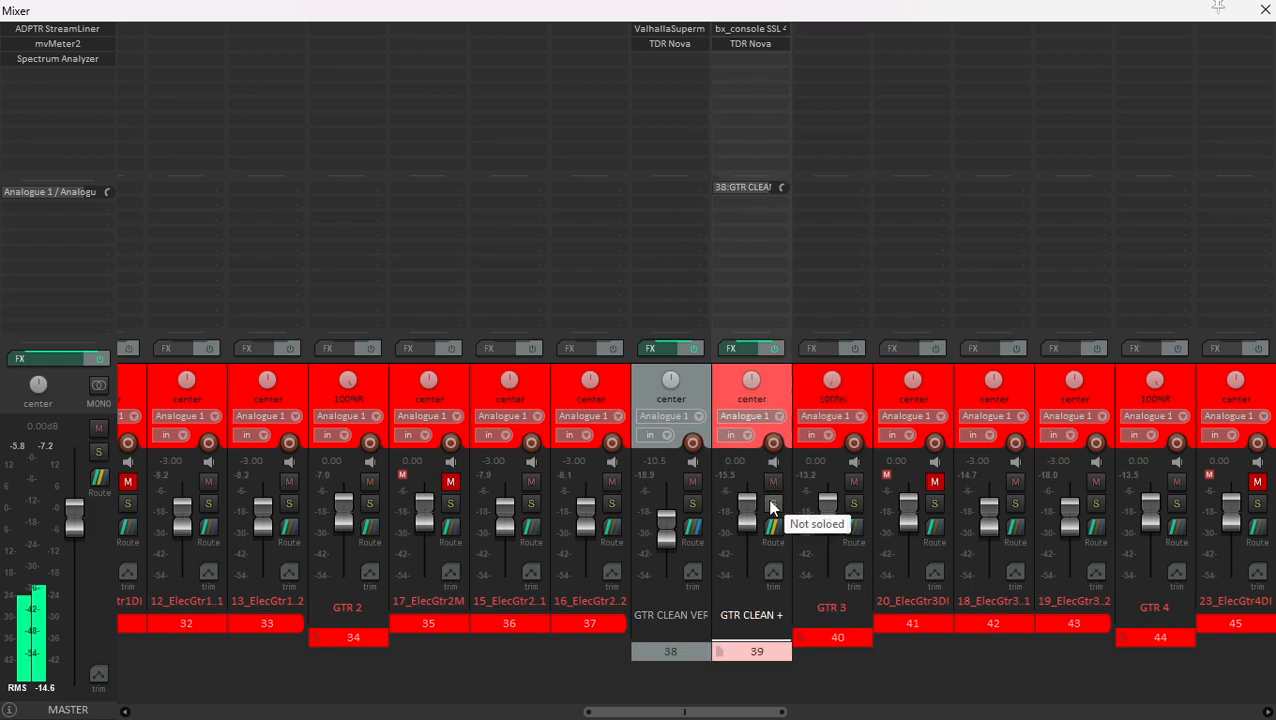
- Locate the GTR CLEAN PRE CHORUS folder in the arrangement and start playback where the 24_ElecGtr5Mic1 part begins
scroll(842, 461, "right", 8)
scroll(837, 453, "right", 2)
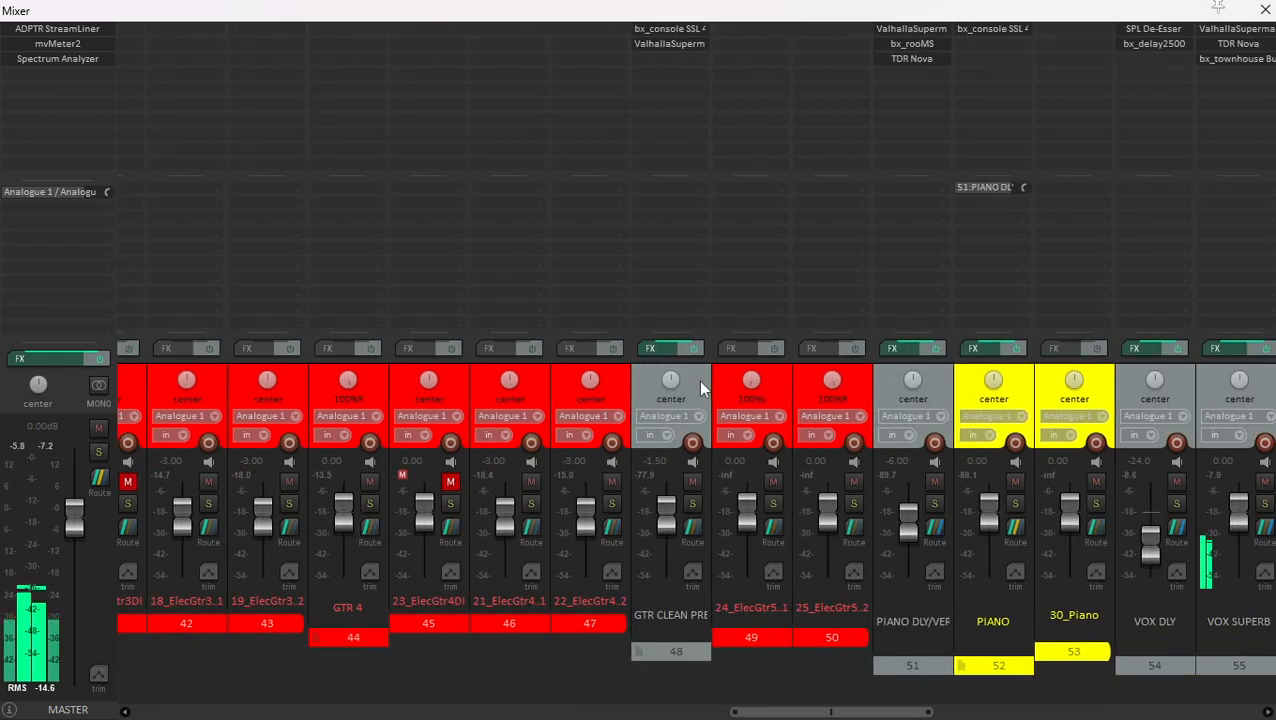
left_click(697, 380)
key("ctrl+m")
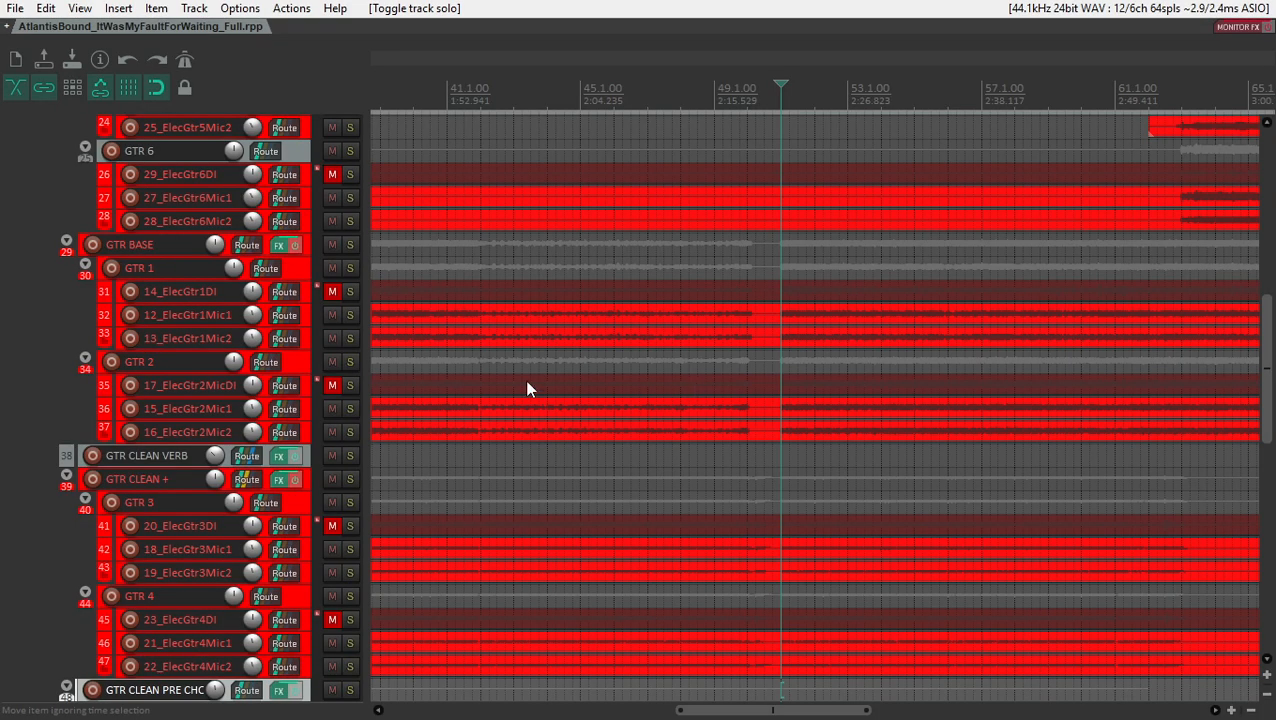
scroll(321, 367, "down", 4)
scroll(321, 368, "down", 3)
scroll(740, 399, "down", 6)
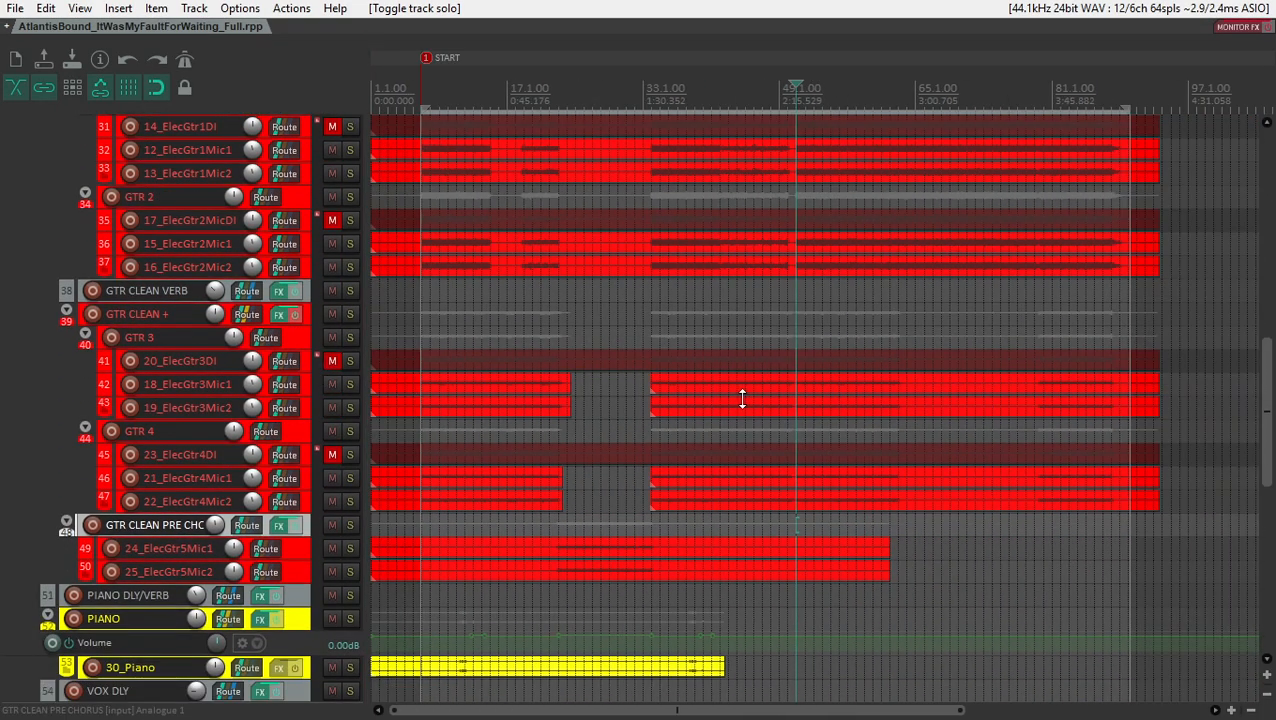
left_click(460, 564)
left_click(464, 556)
key("space")
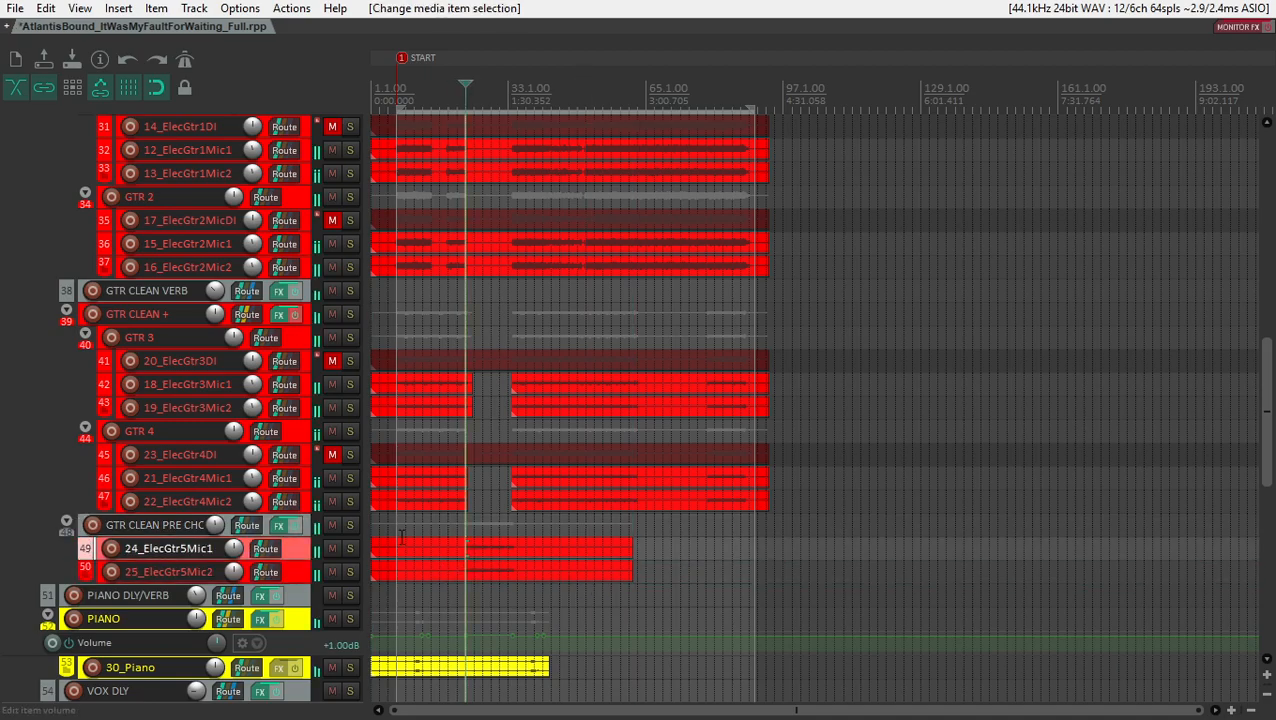
- Solo GTR CLEAN PRE CHORUS, review its bx_console SSL 4000 E settings in the mixer, and close the plugin
left_click(352, 525)
left_click(352, 522)
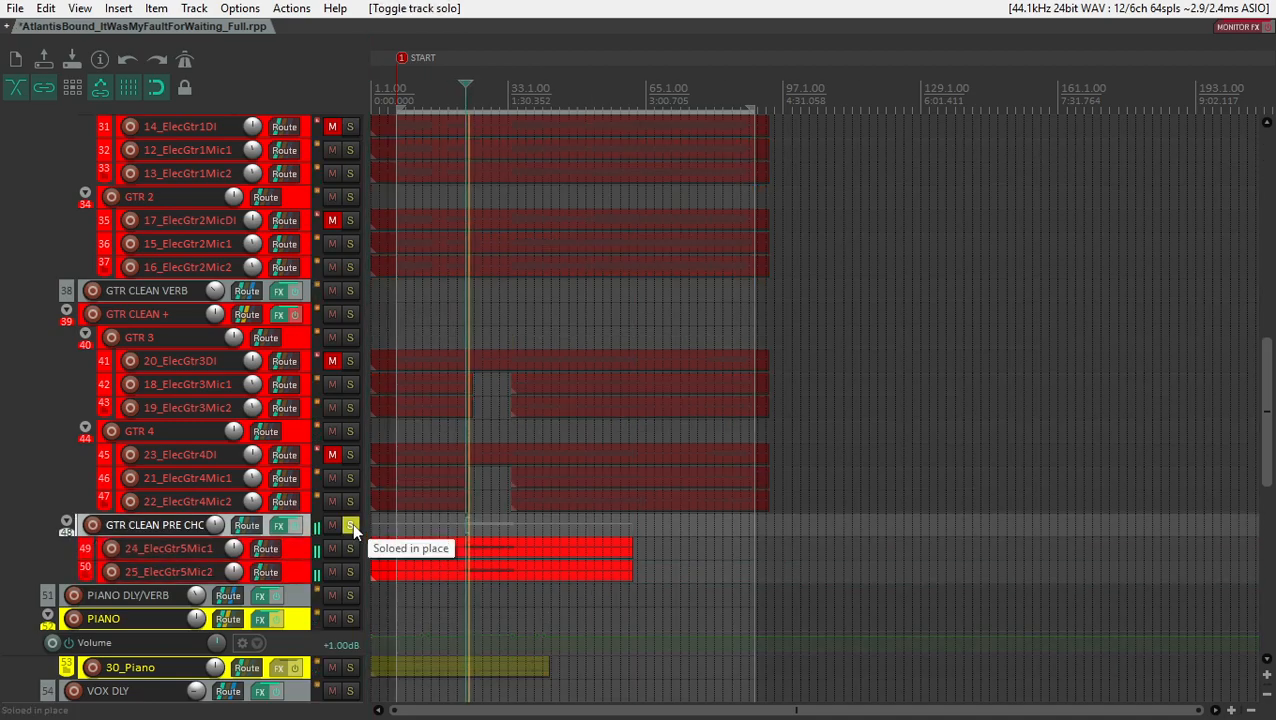
key("ctrl+m")
left_click(662, 29)
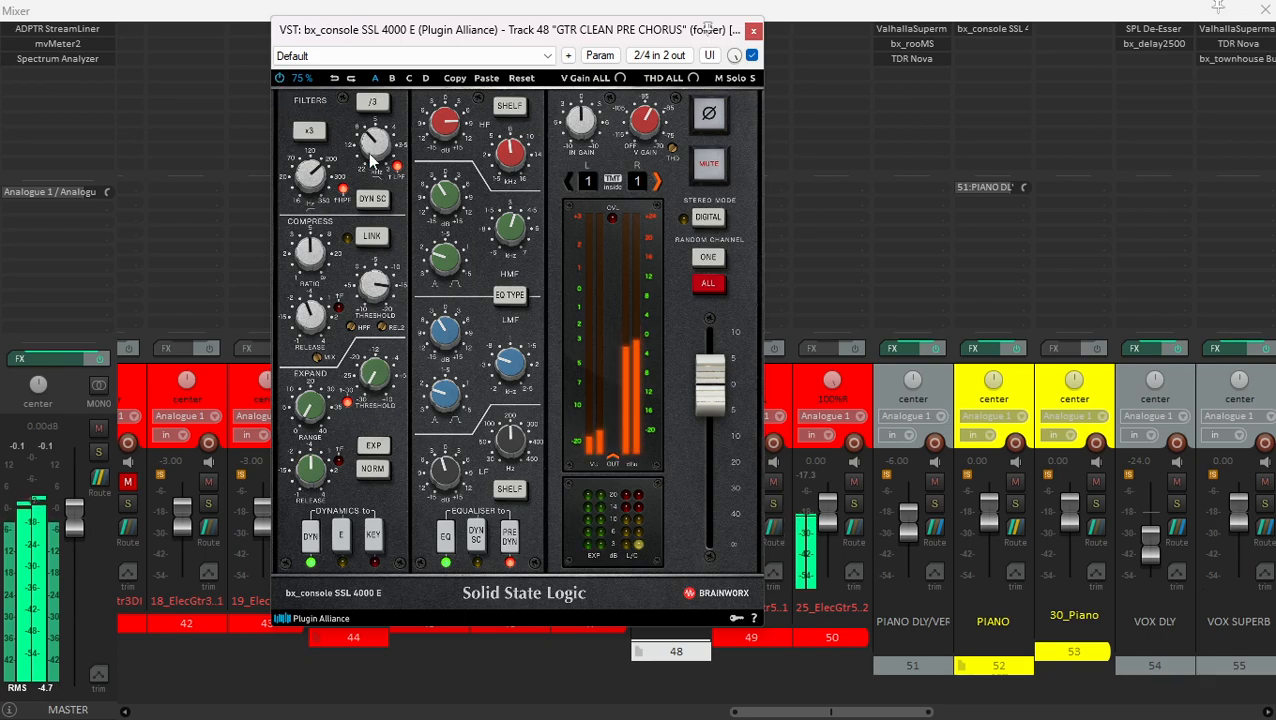
left_click(752, 34)
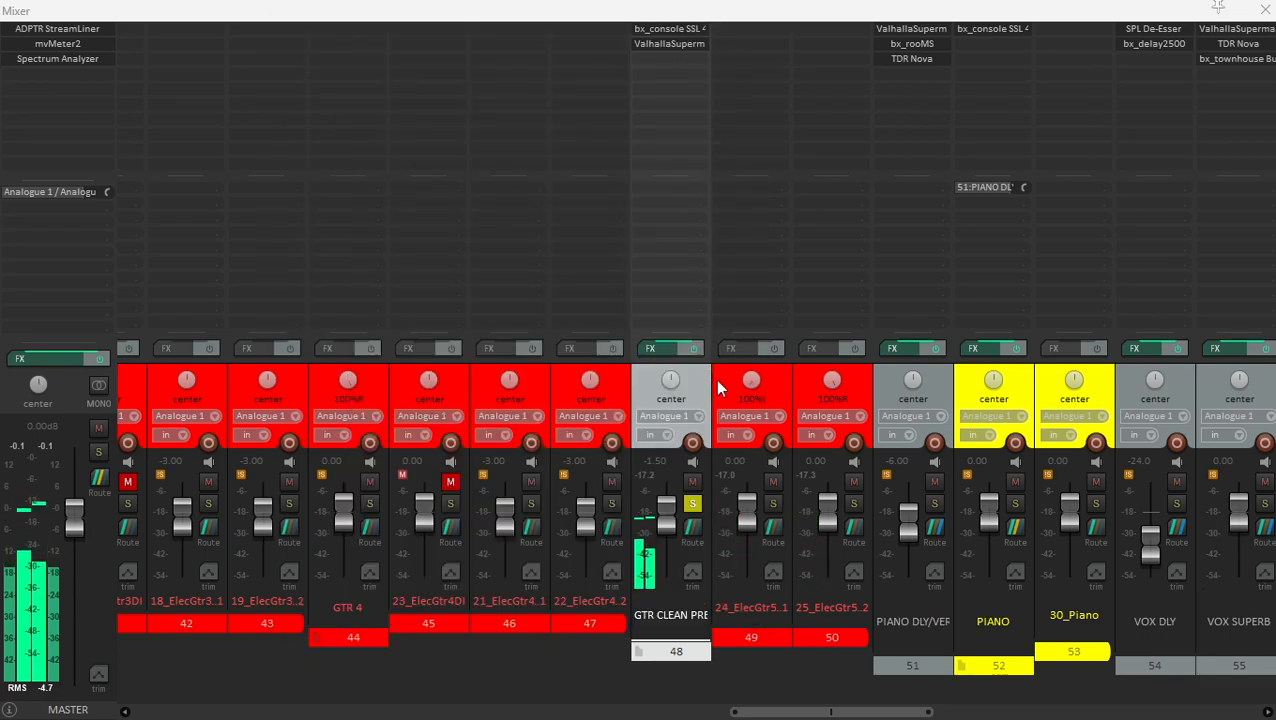
- Unsolo GTR CLEAN PRE CHORUS and listen to it within the full mix
left_click(691, 503)
left_click(688, 504)
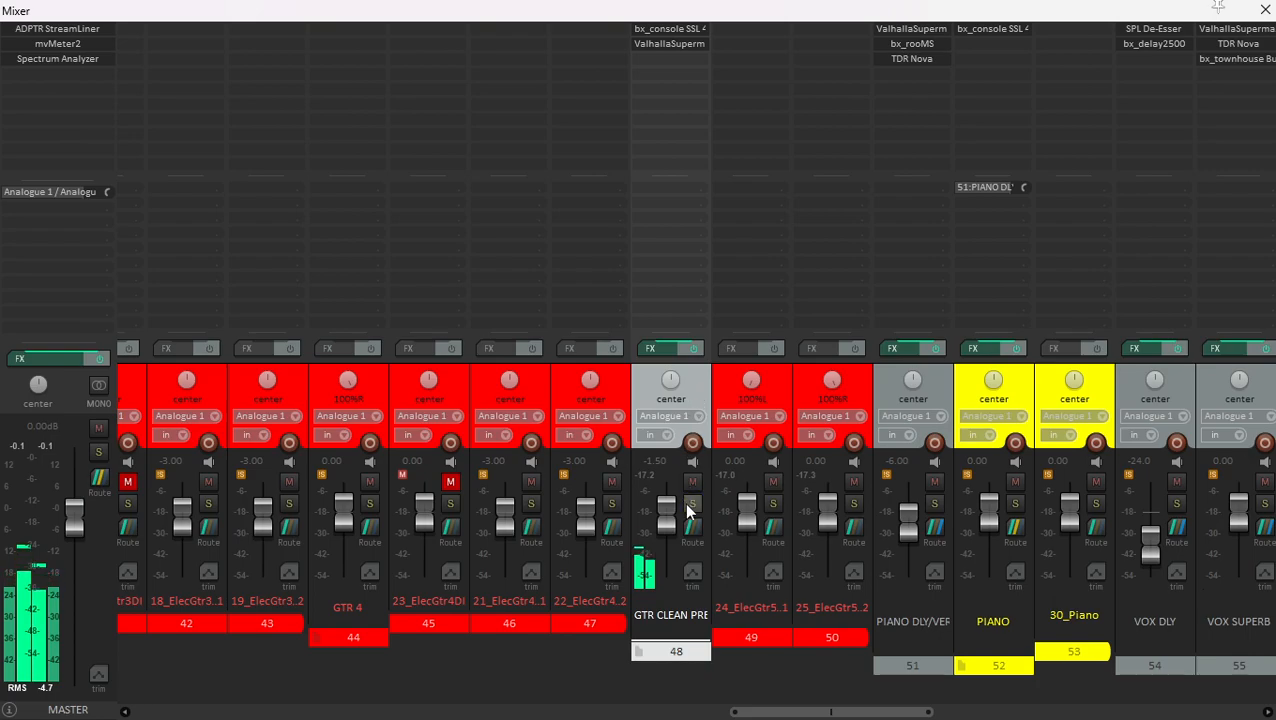
left_click(724, 382)
left_click(686, 379)
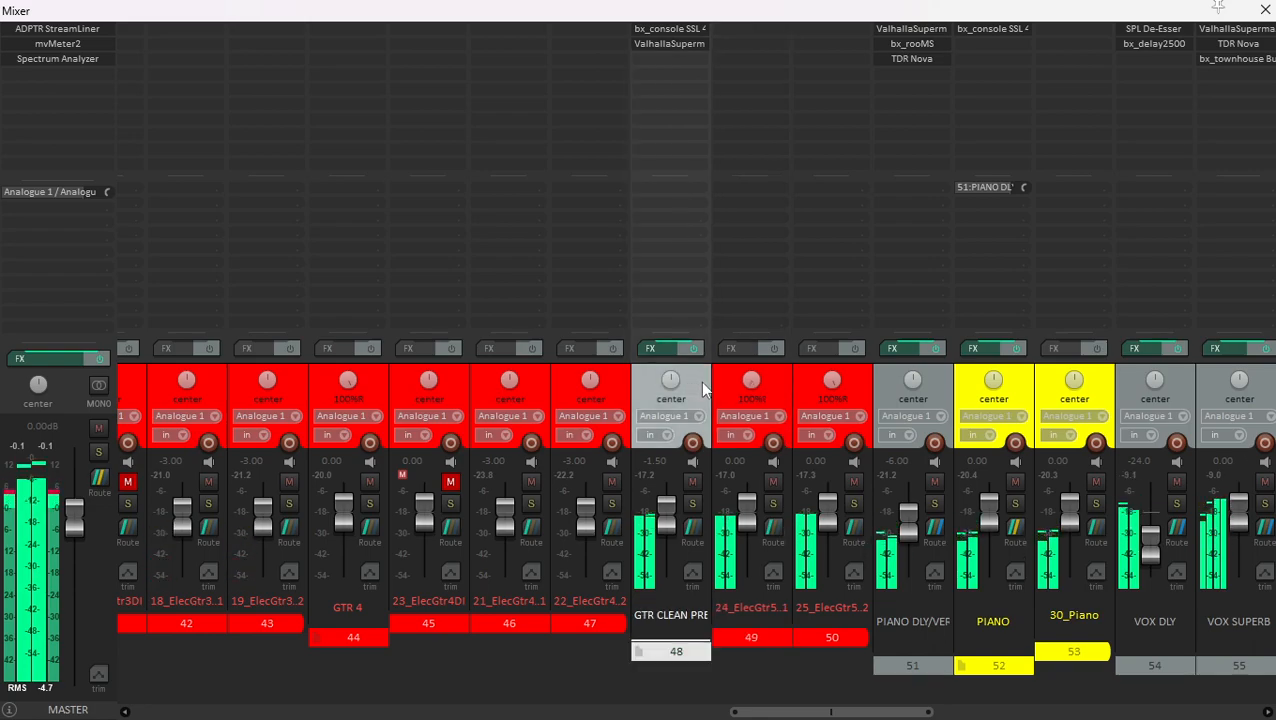
left_click(721, 381)
left_click(696, 377)
- Compare the full mix with the GTR CLEAN PRE CHORUS effects chain disabled and enabled
left_click(694, 349)
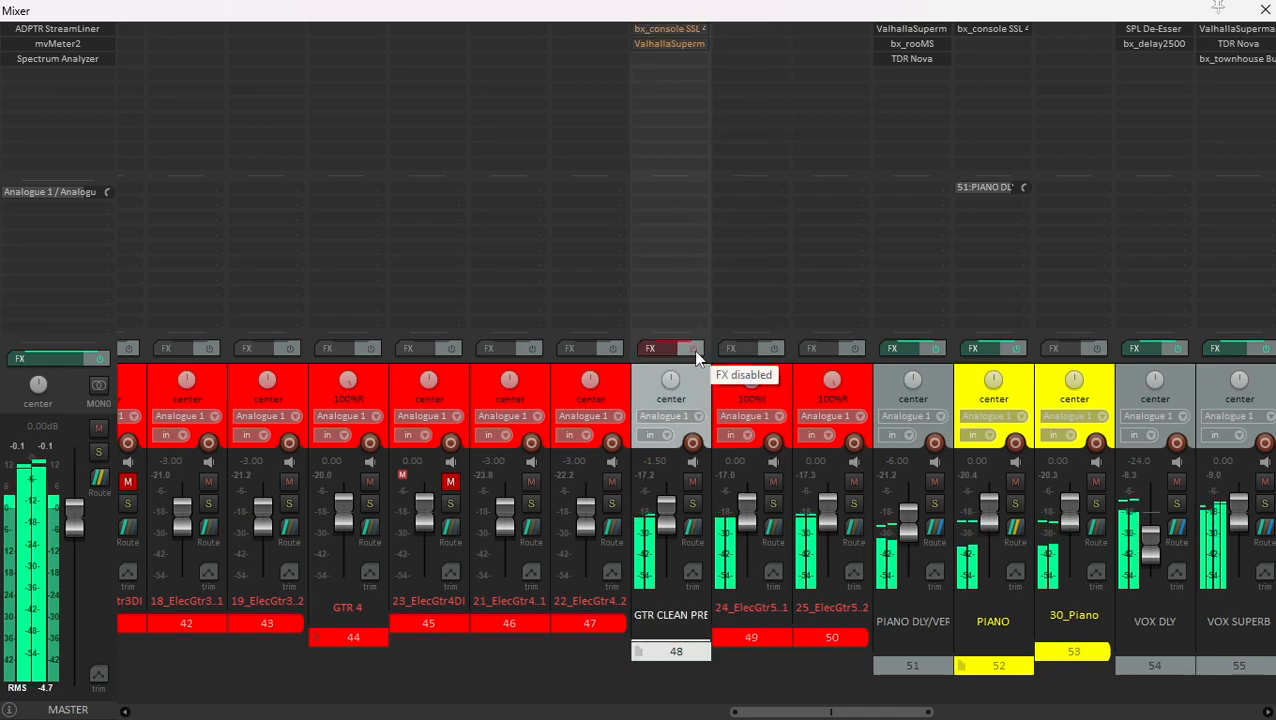
left_click(694, 349)
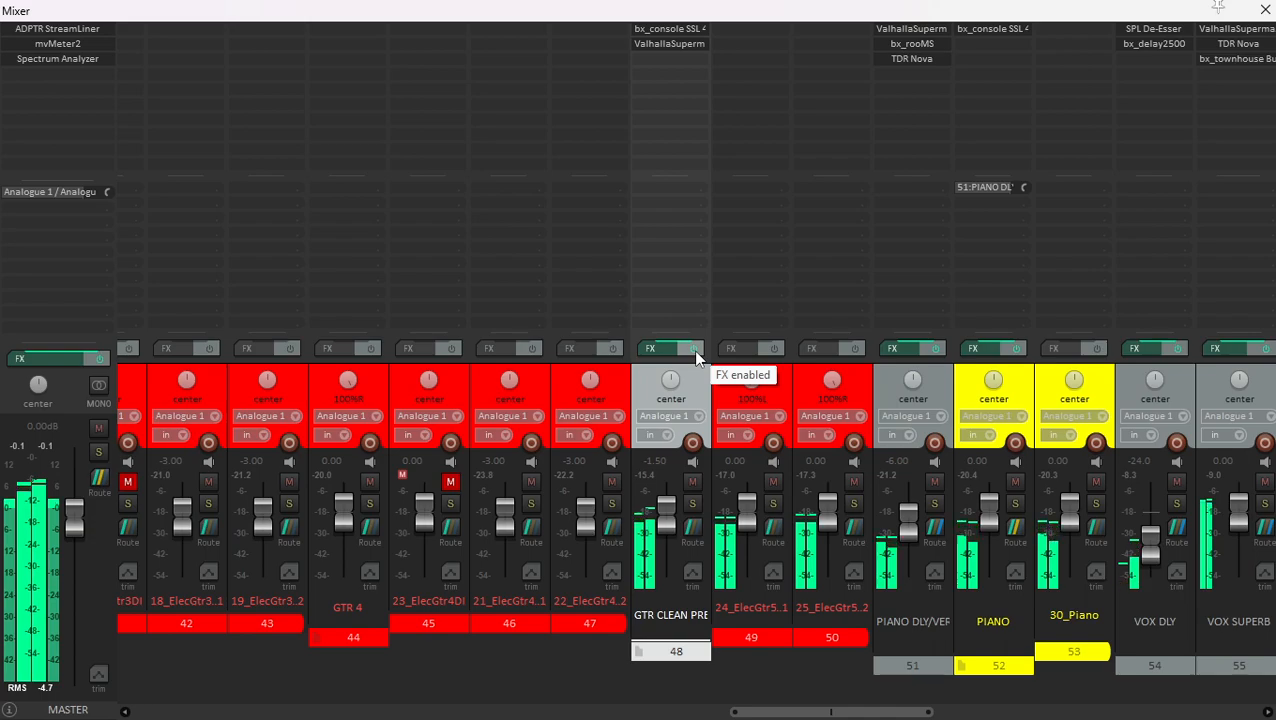
left_click(724, 381)
left_click(703, 382)
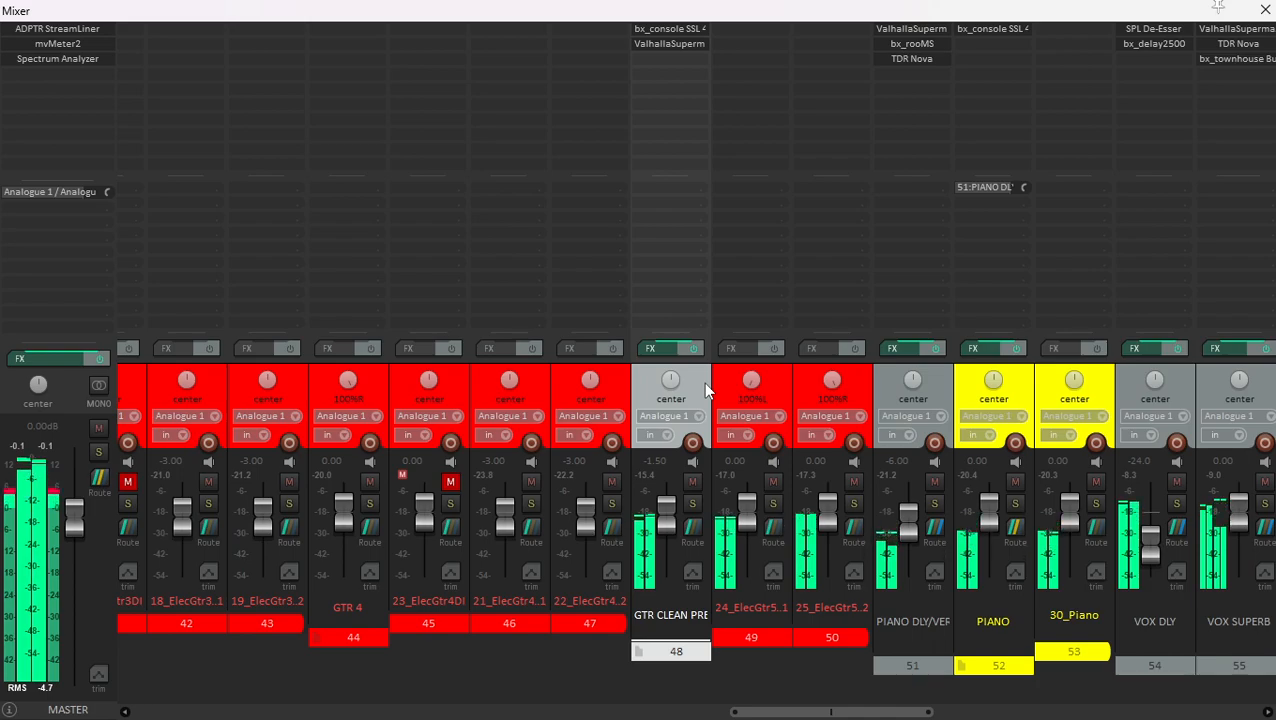
- Solo the SFX folder track in the mixer and show the arrangement
scroll(764, 444, "right", 5)
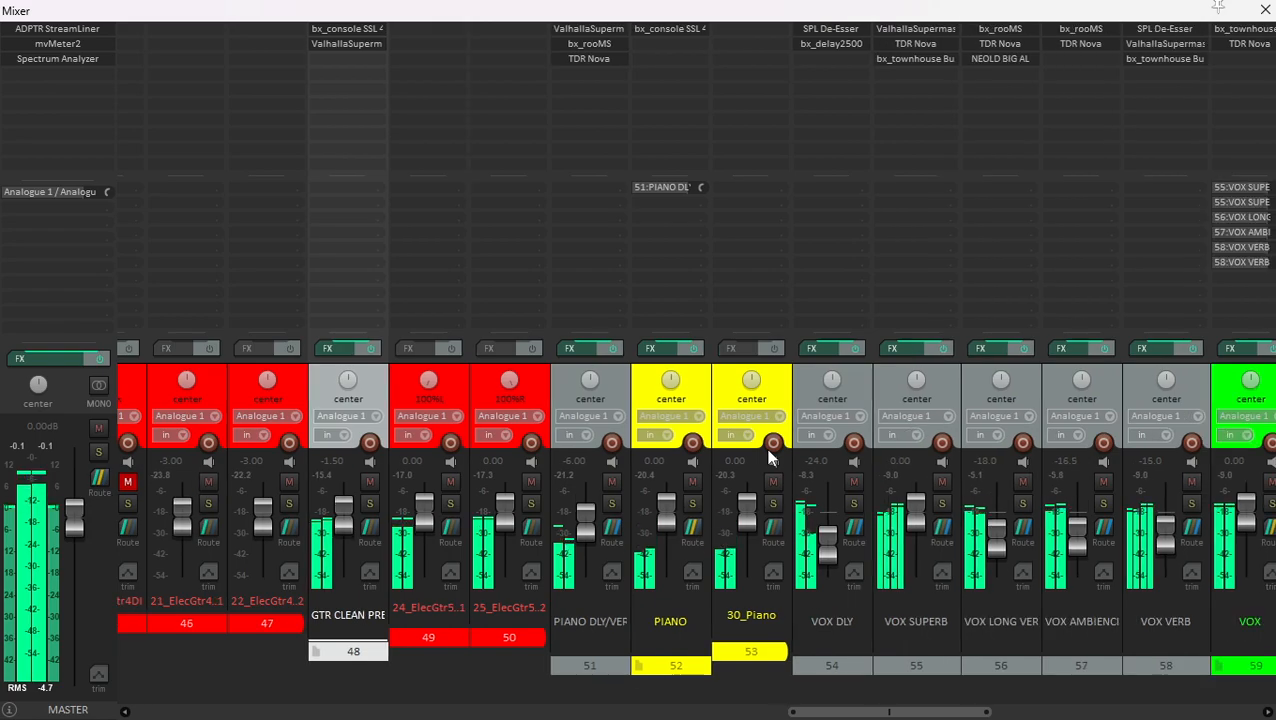
scroll(658, 443, "right", 15)
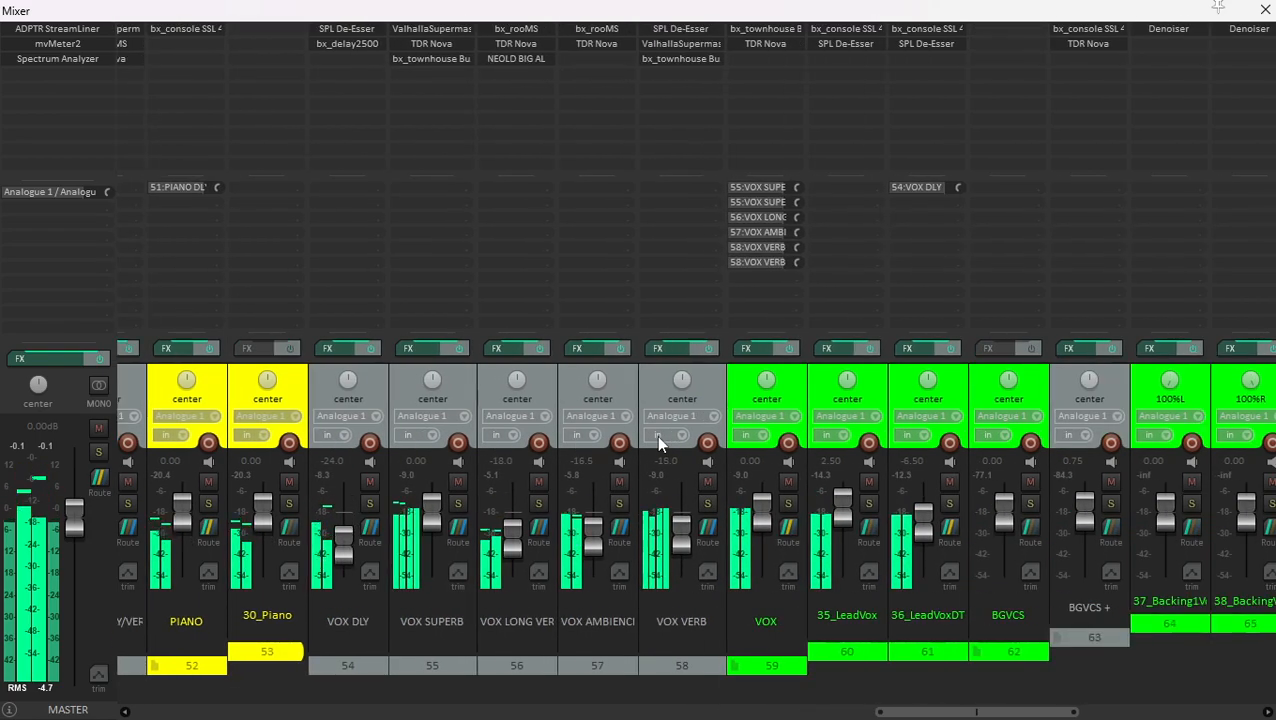
left_click(929, 381)
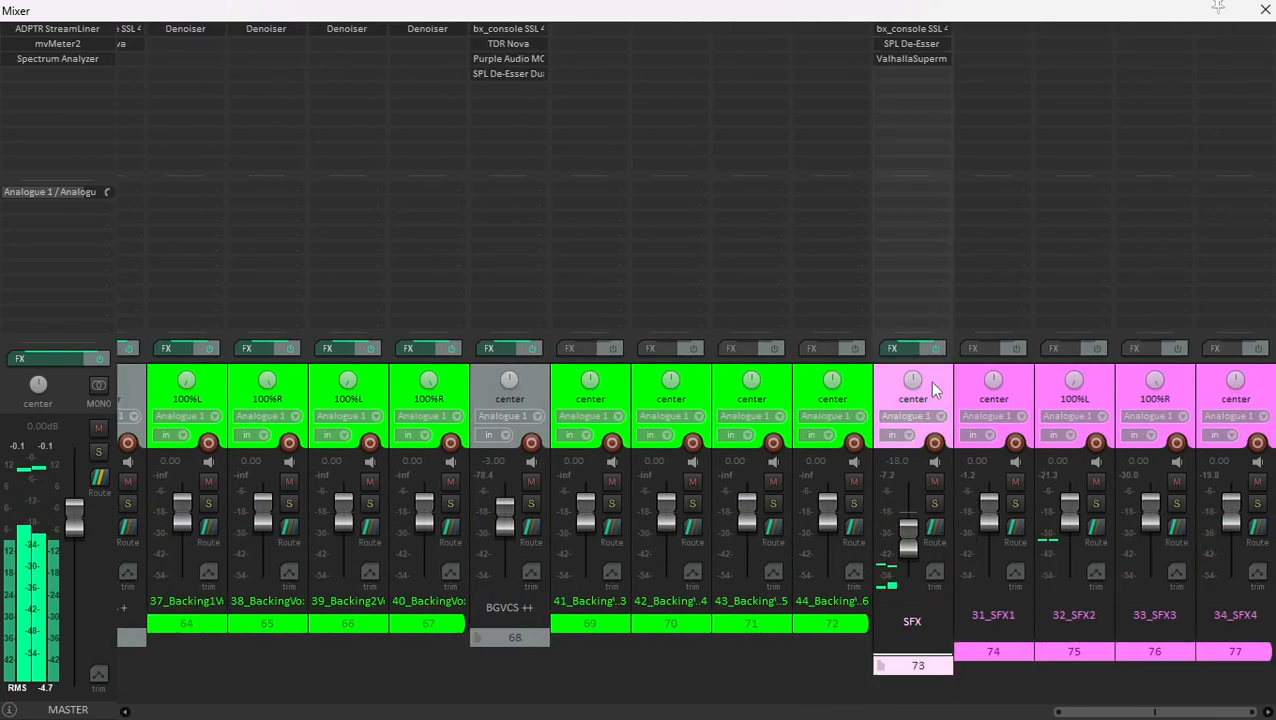
left_click(934, 503)
key("ctrl+m")
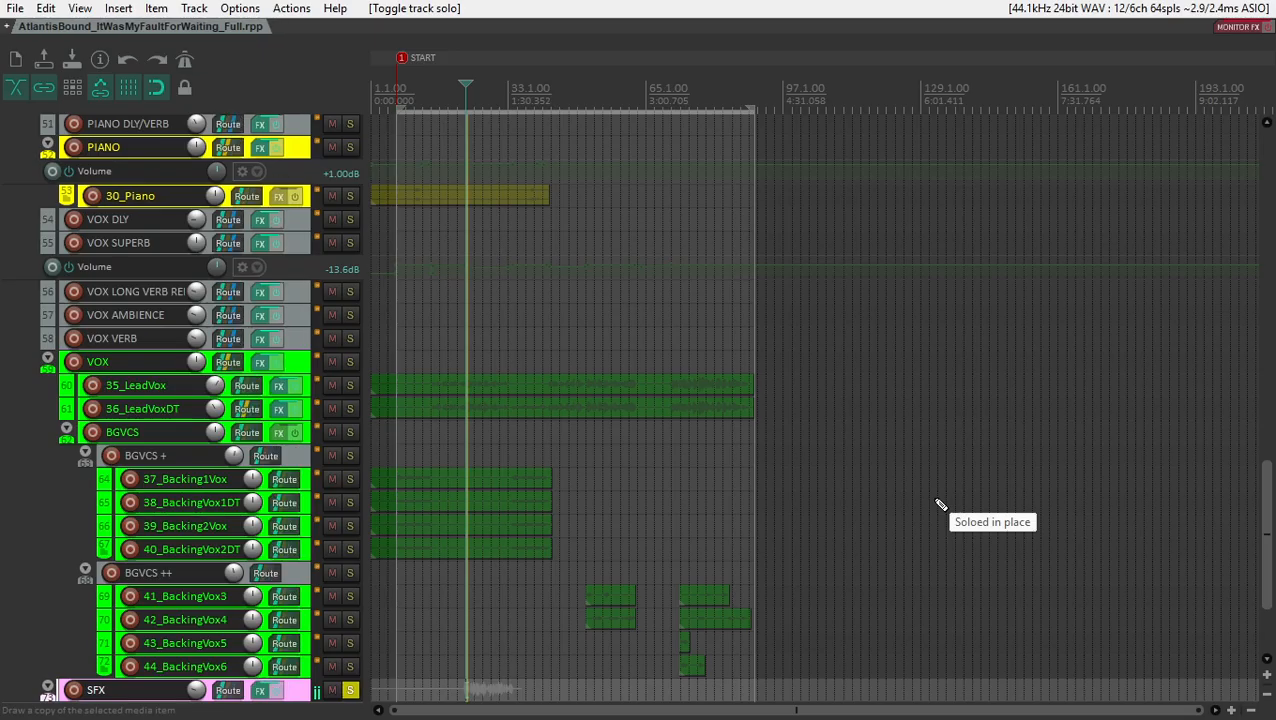
- Compare the soloed SFX folder track with its effects chain disabled and enabled in the mixer
scroll(255, 455, "down", 4)
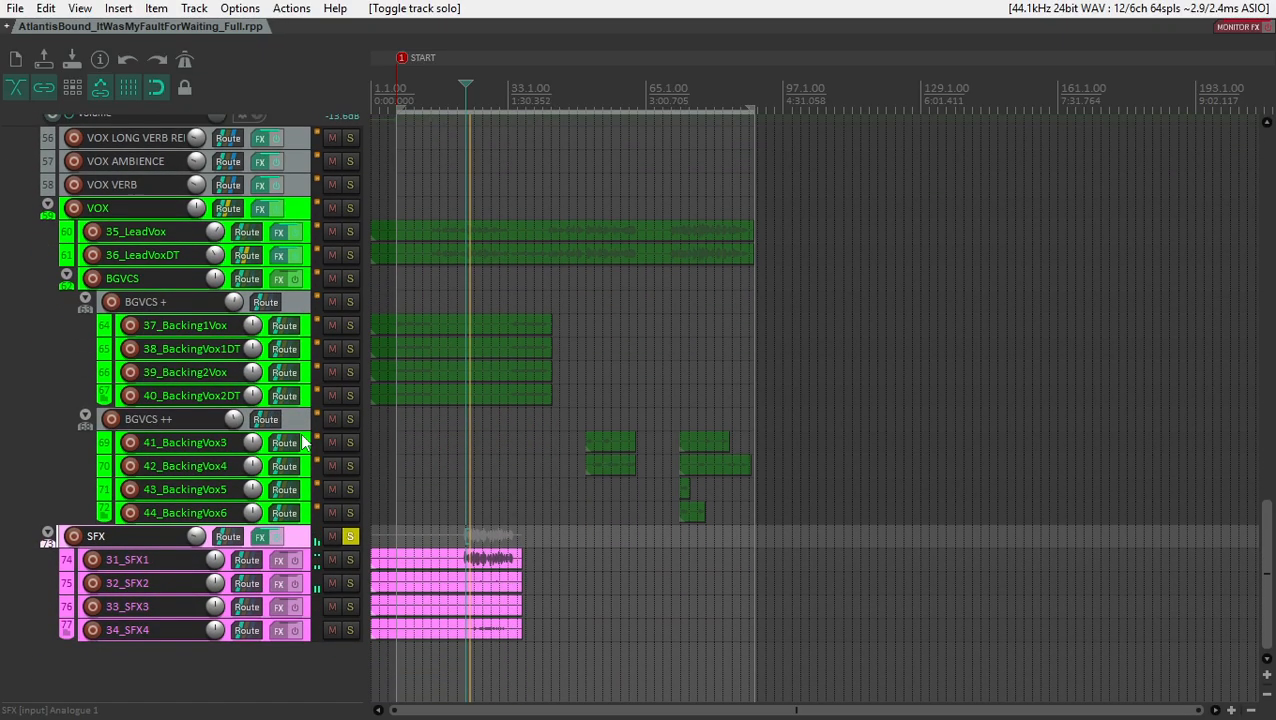
scroll(775, 585, "up", 5)
scroll(775, 585, "up", 2)
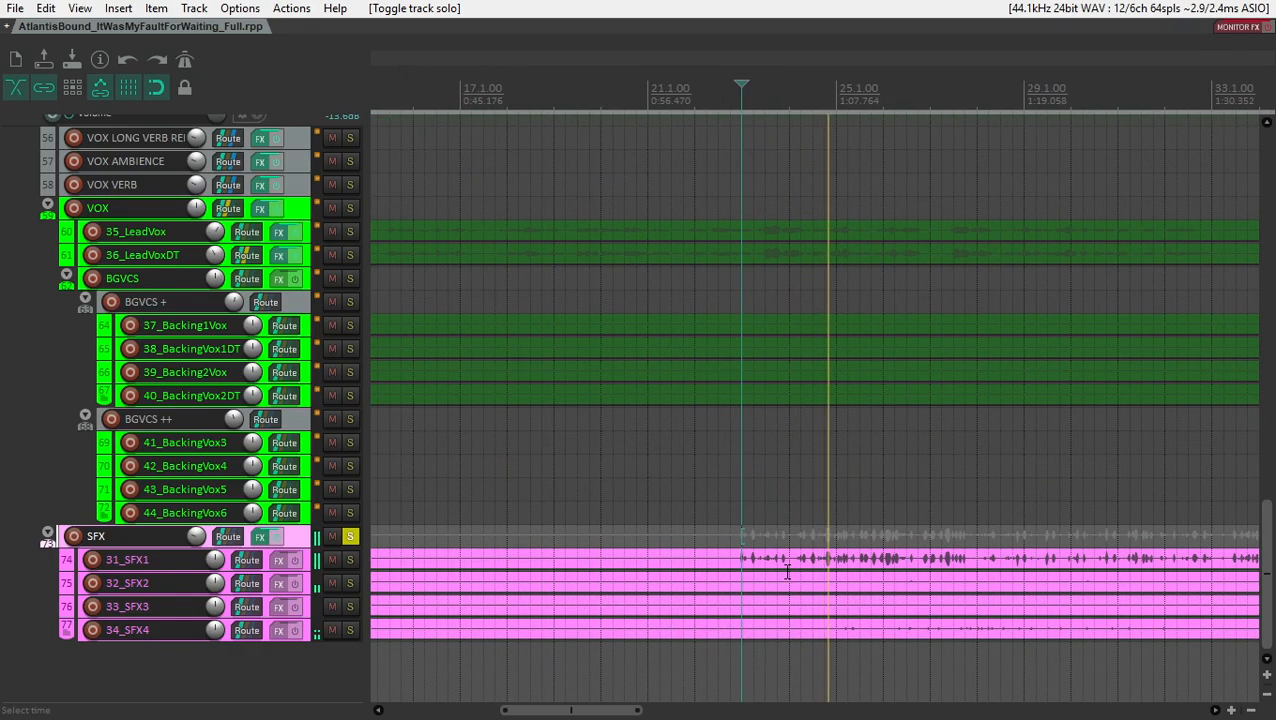
key("ctrl+m")
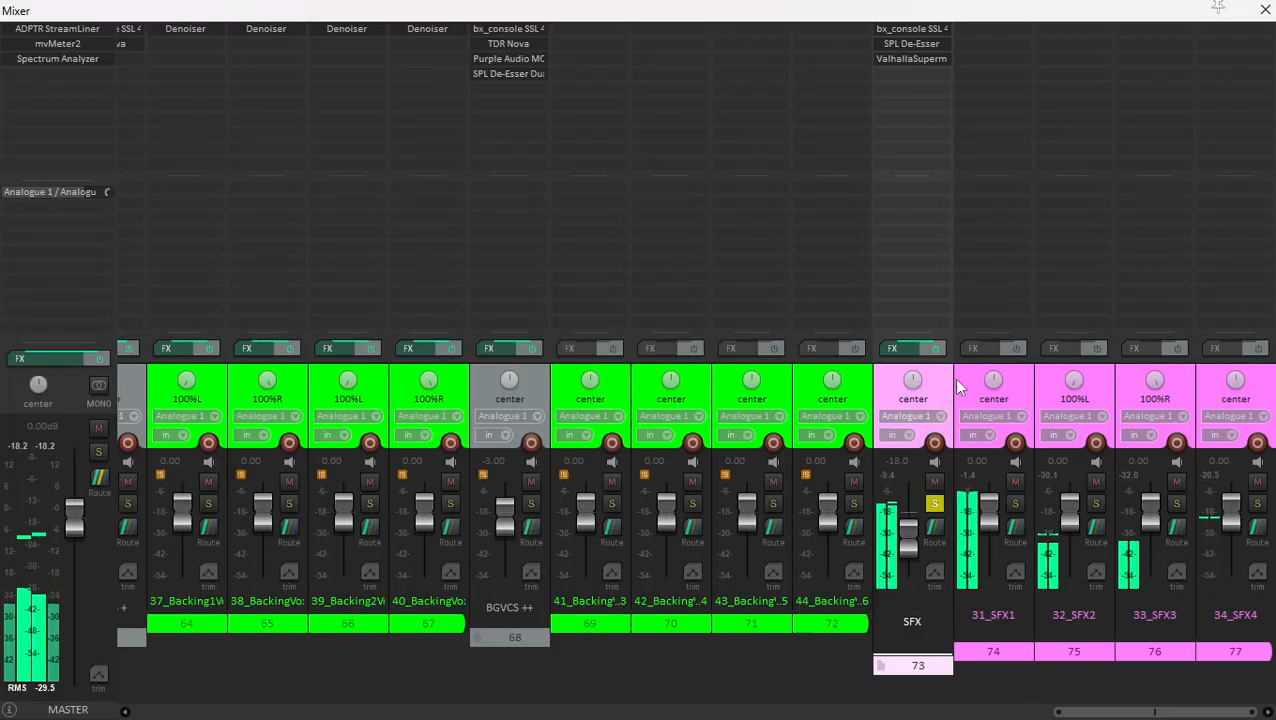
left_click(929, 352)
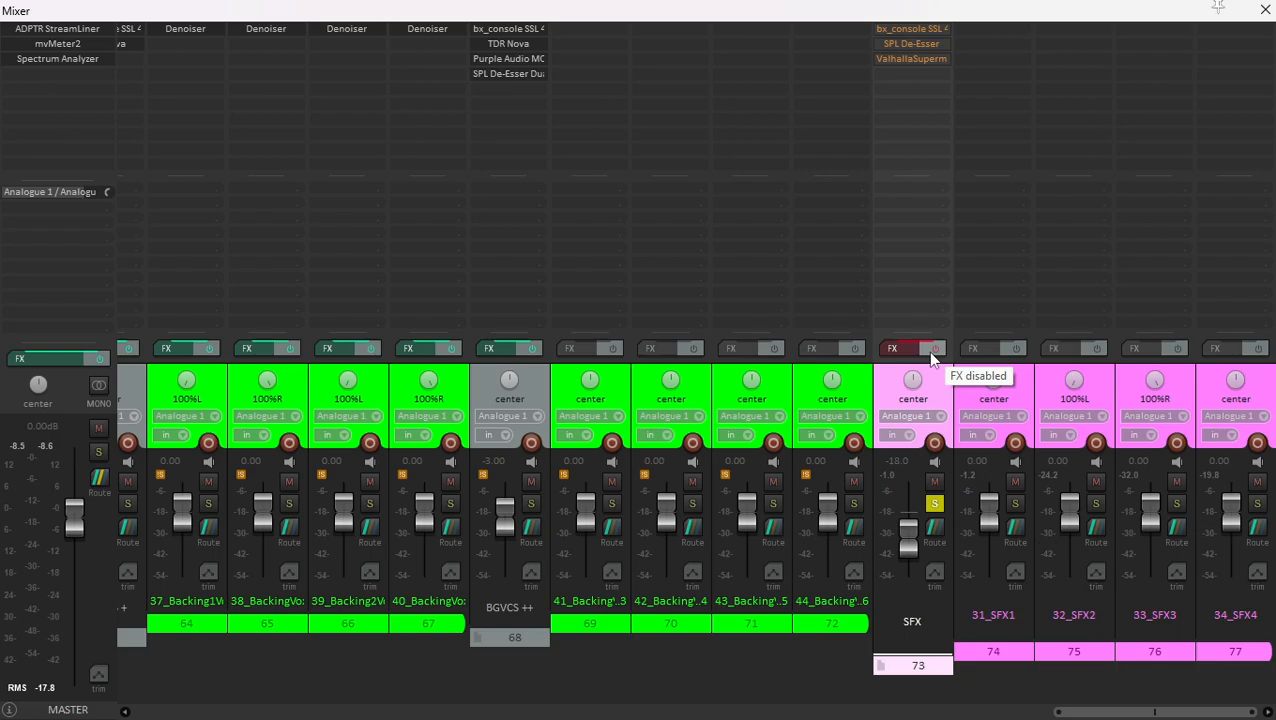
left_click(930, 352)
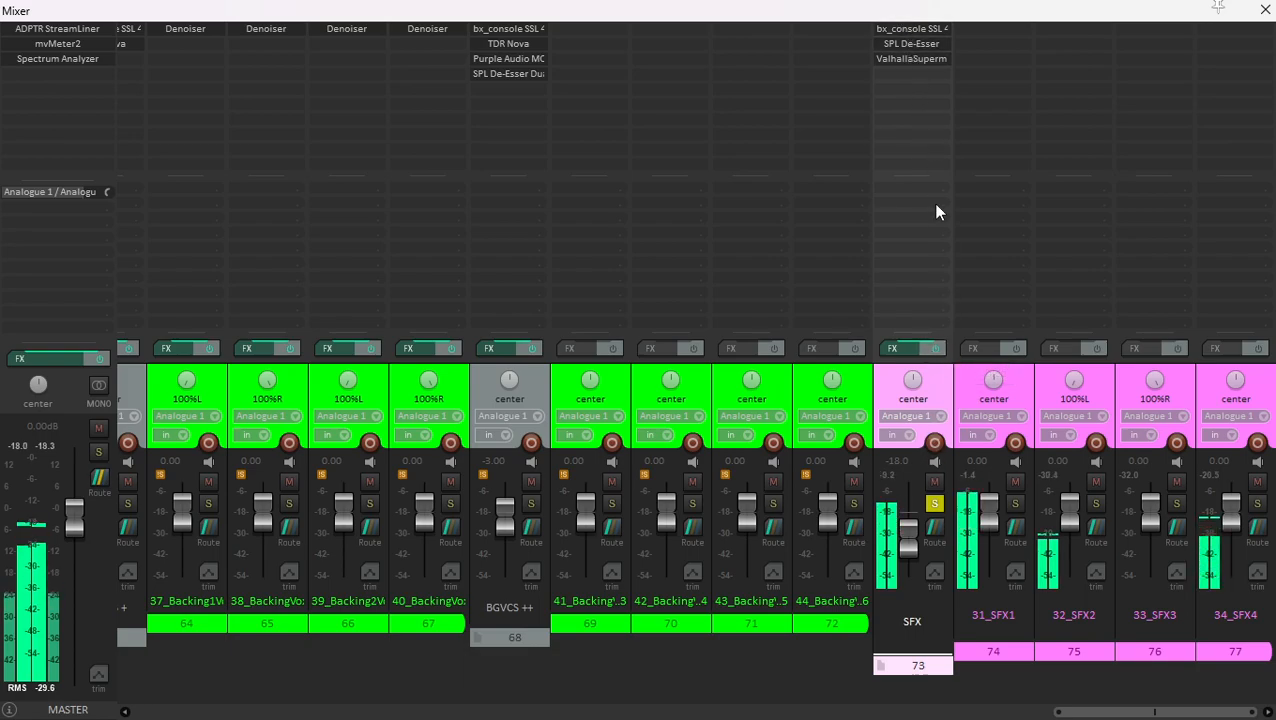
- Unsolo the SFX folder track and listen to it within the full mix
left_click(934, 505)
left_click(966, 385)
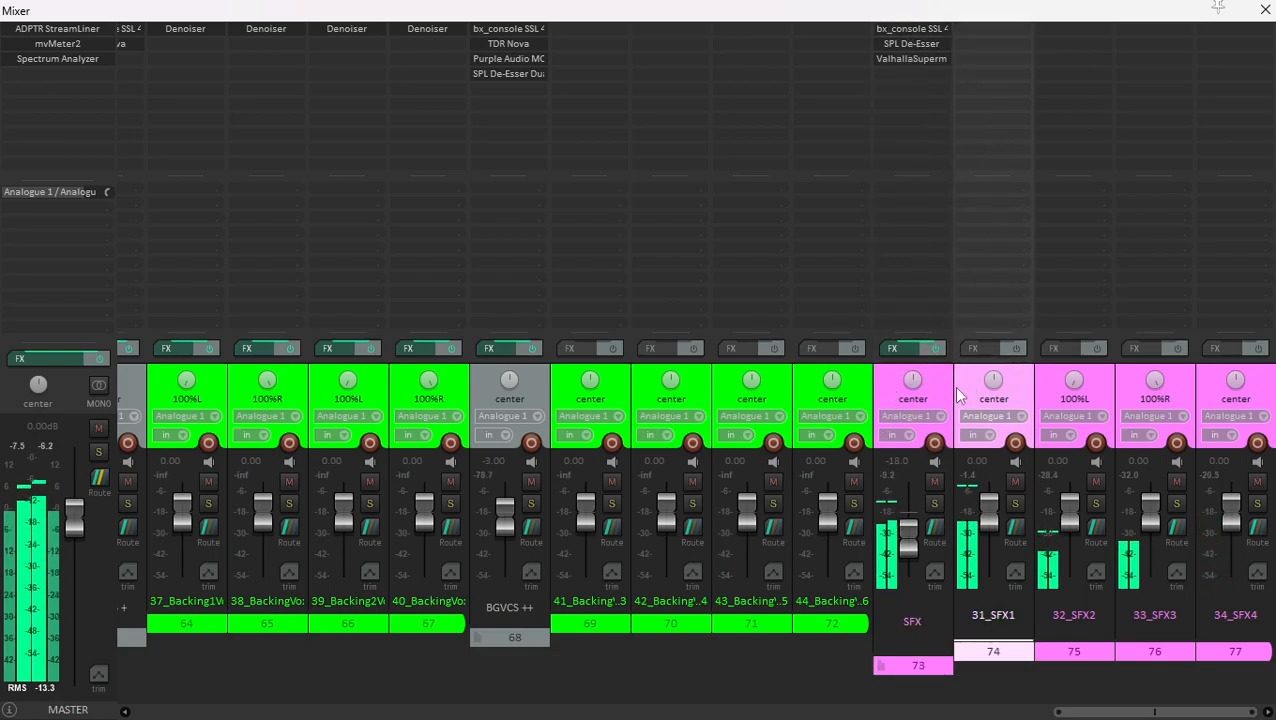
left_click(950, 397)
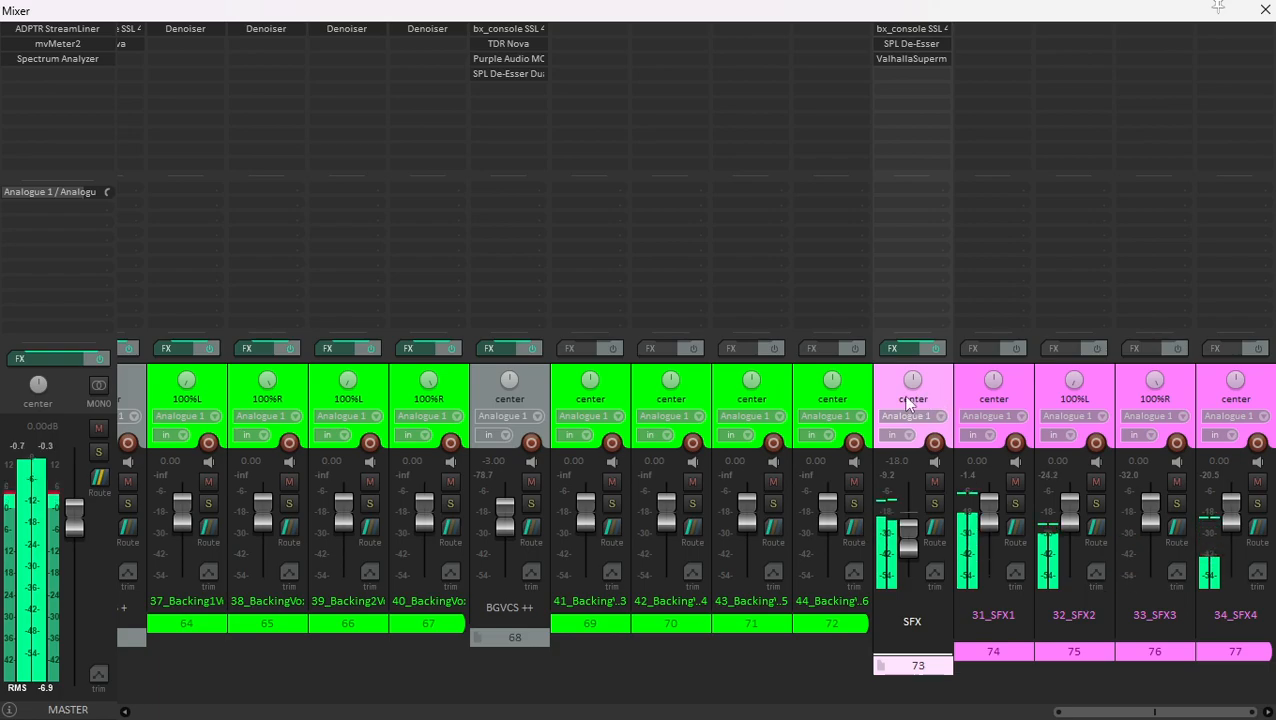
left_click(968, 389)
left_click(938, 391)
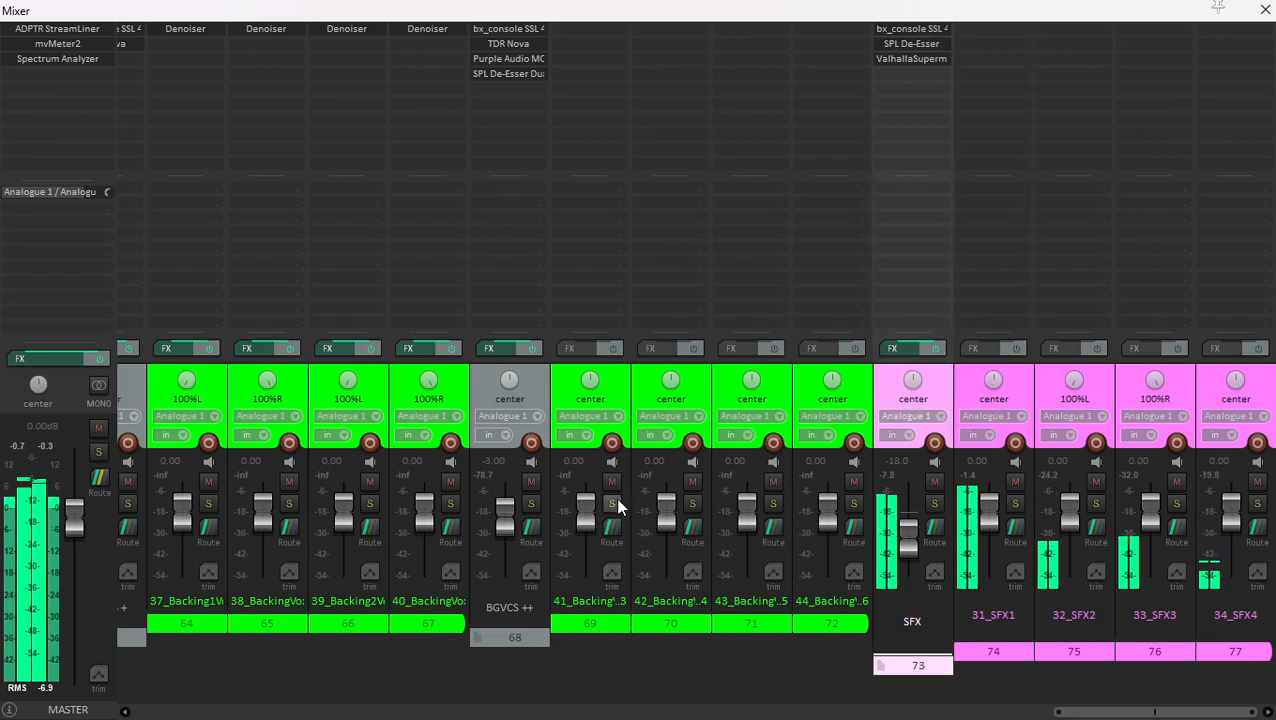
- Select the PIANO folder track and examine the piano recording and volume automation enlarged in the arrangement
scroll(619, 506, "left", 10)
scroll(619, 506, "left", 3)
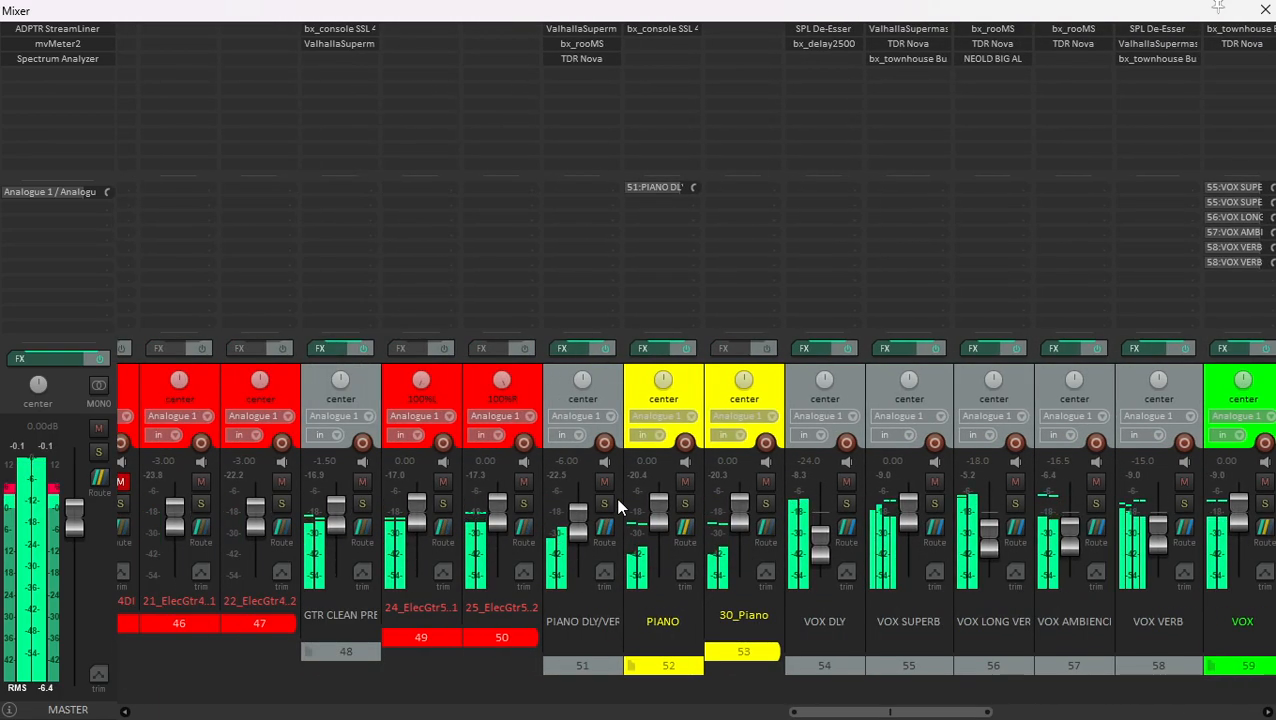
left_click(688, 404)
key("ctrl+m")
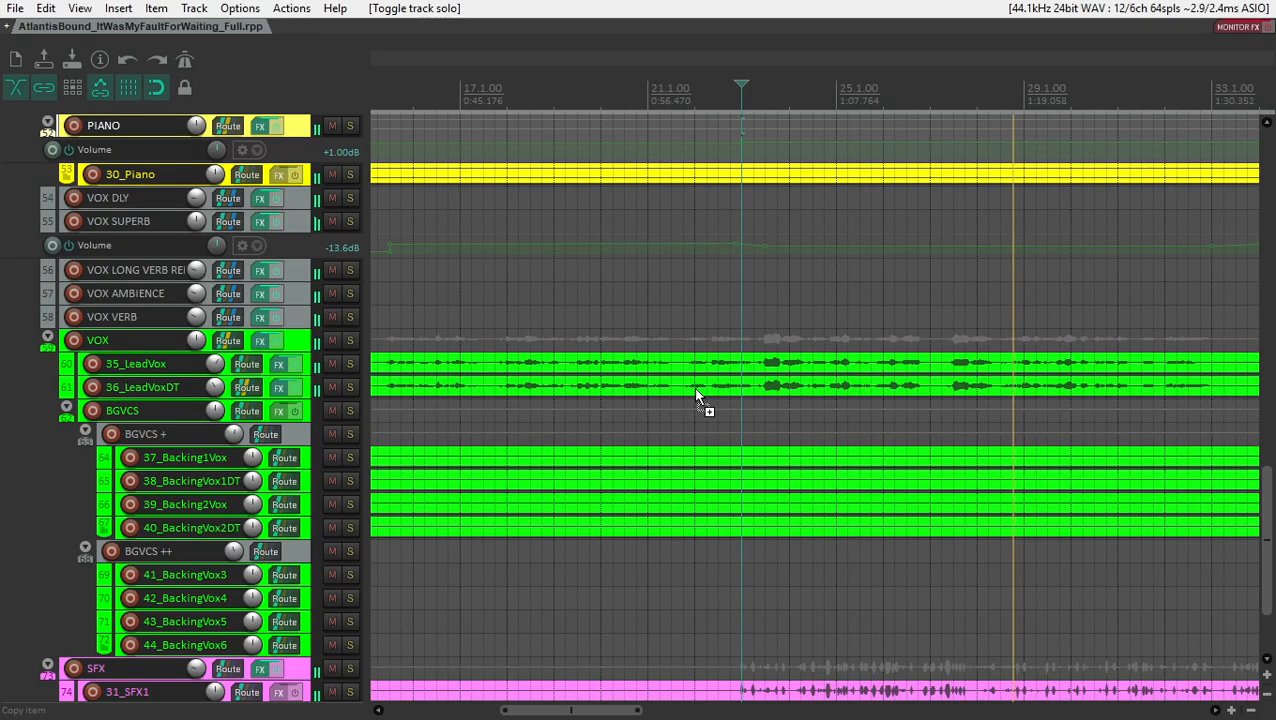
scroll(311, 261, "up", 2)
scroll(803, 330, "up", 3)
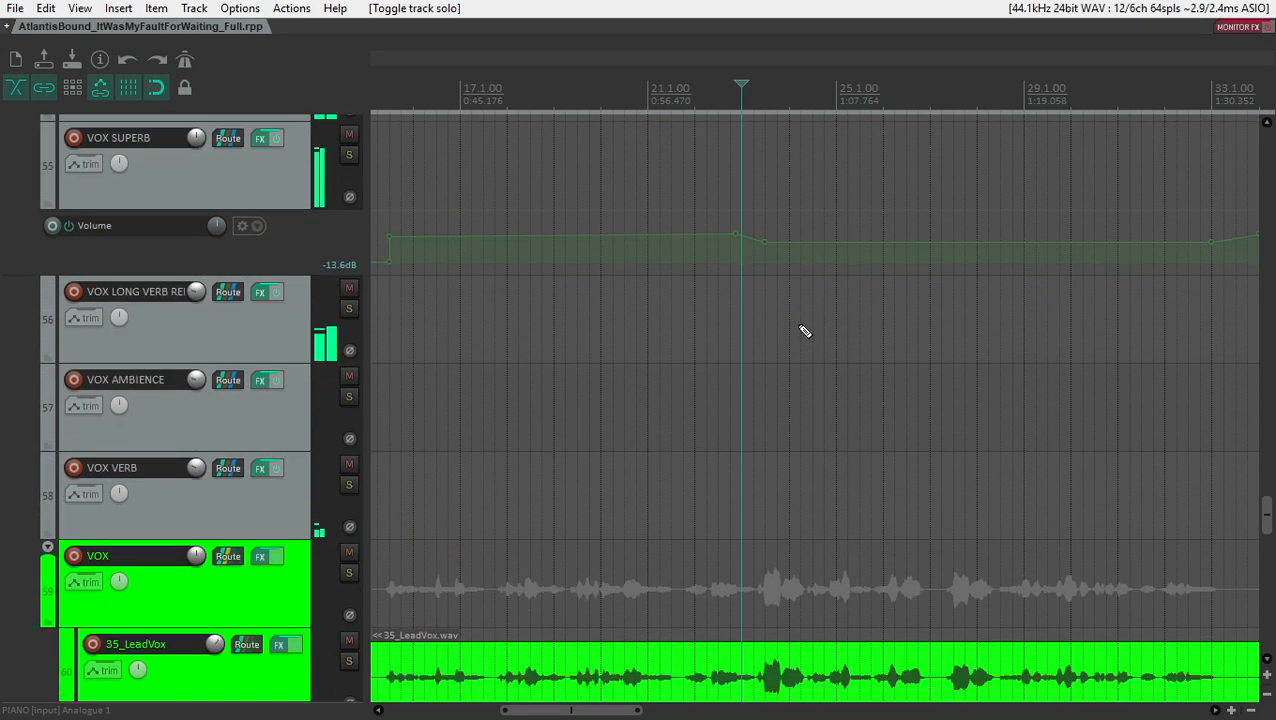
scroll(312, 275, "up", 4)
scroll(310, 278, "down", 4)
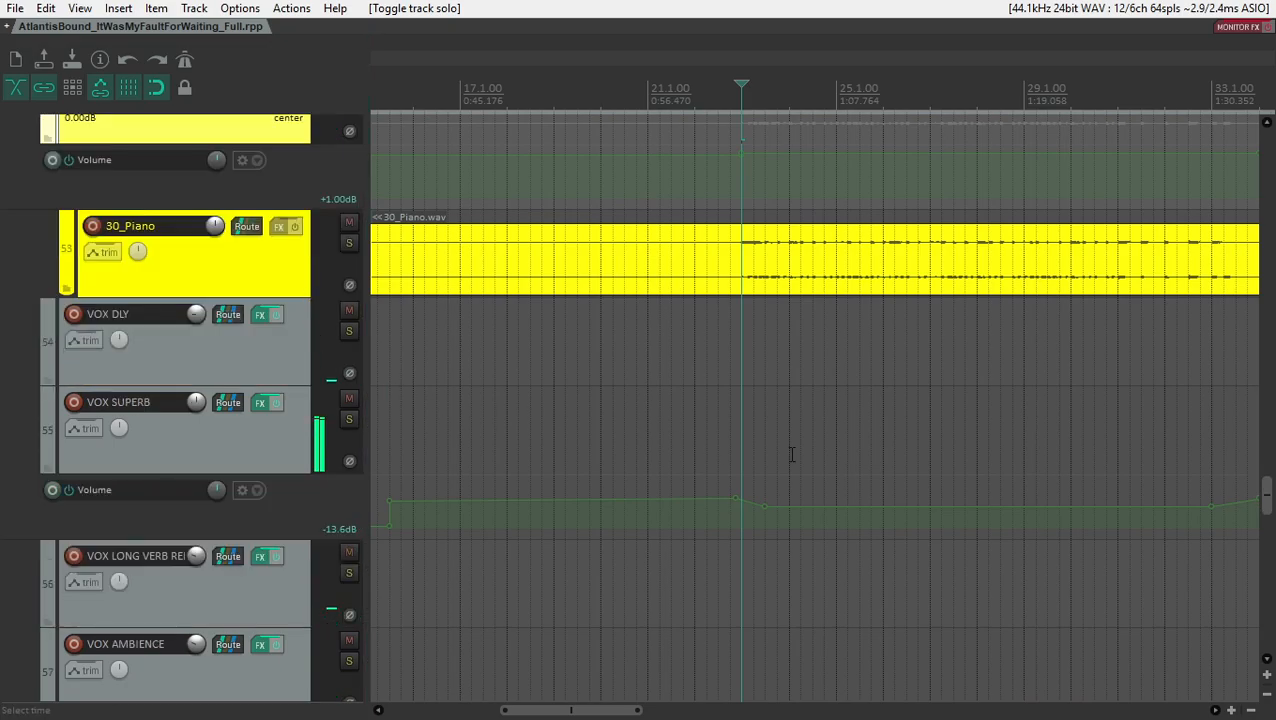
- Solo the PIANO folder track in the arrangement, leaving 30_Piano unsoloed
left_click(353, 242)
left_click(353, 242)
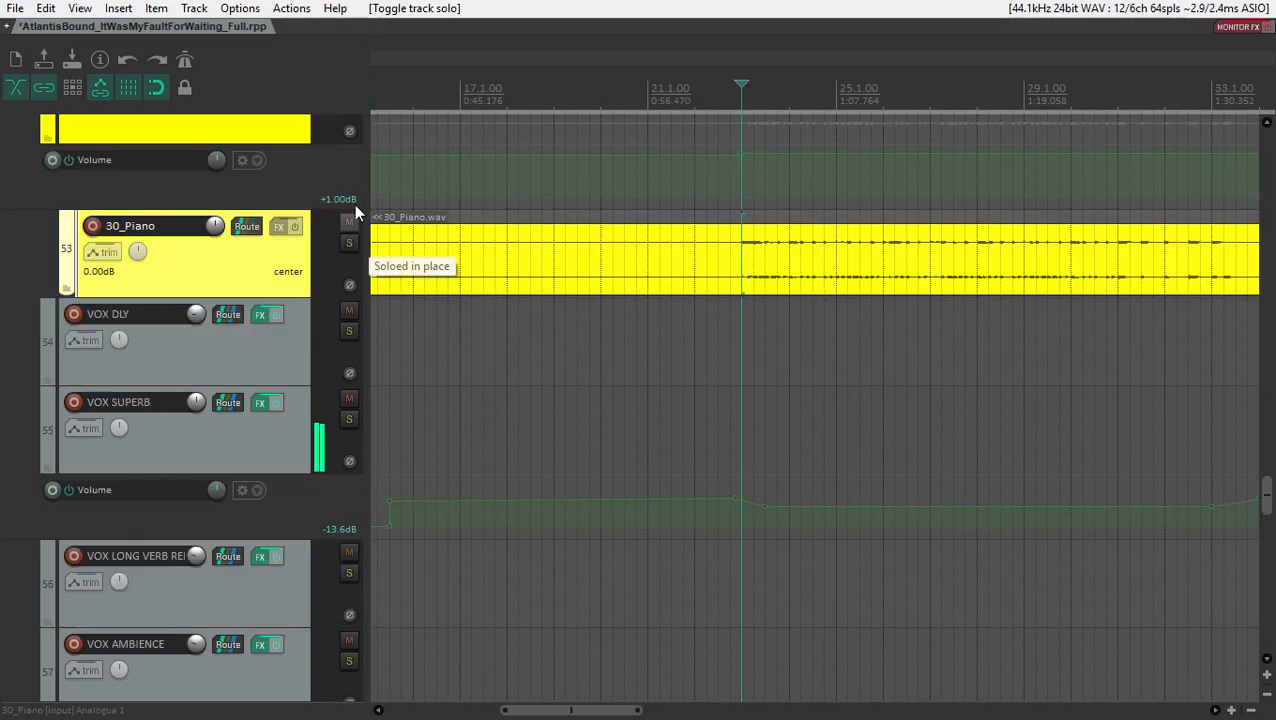
scroll(325, 186, "up", 2)
left_click(350, 178)
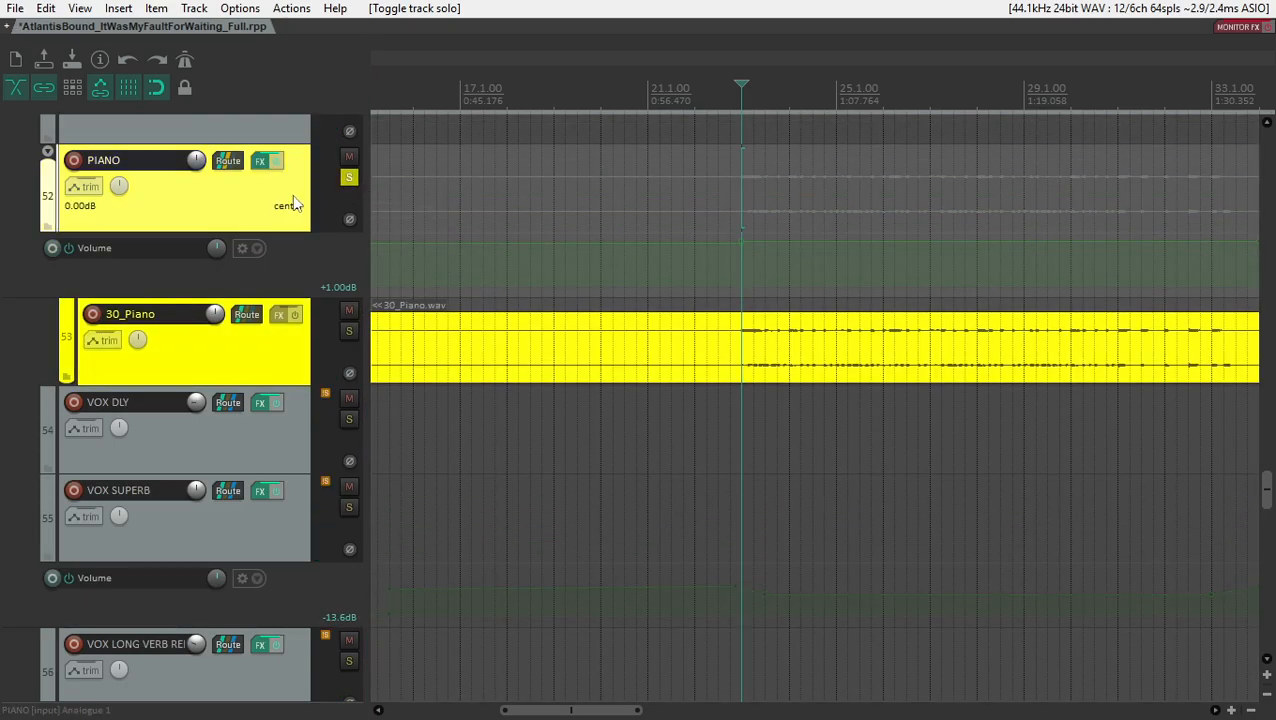
- Review the PIANO folder's bx_console SSL 4000 E settings in the mixer during playback, and close the plugin
key("ctrl+m")
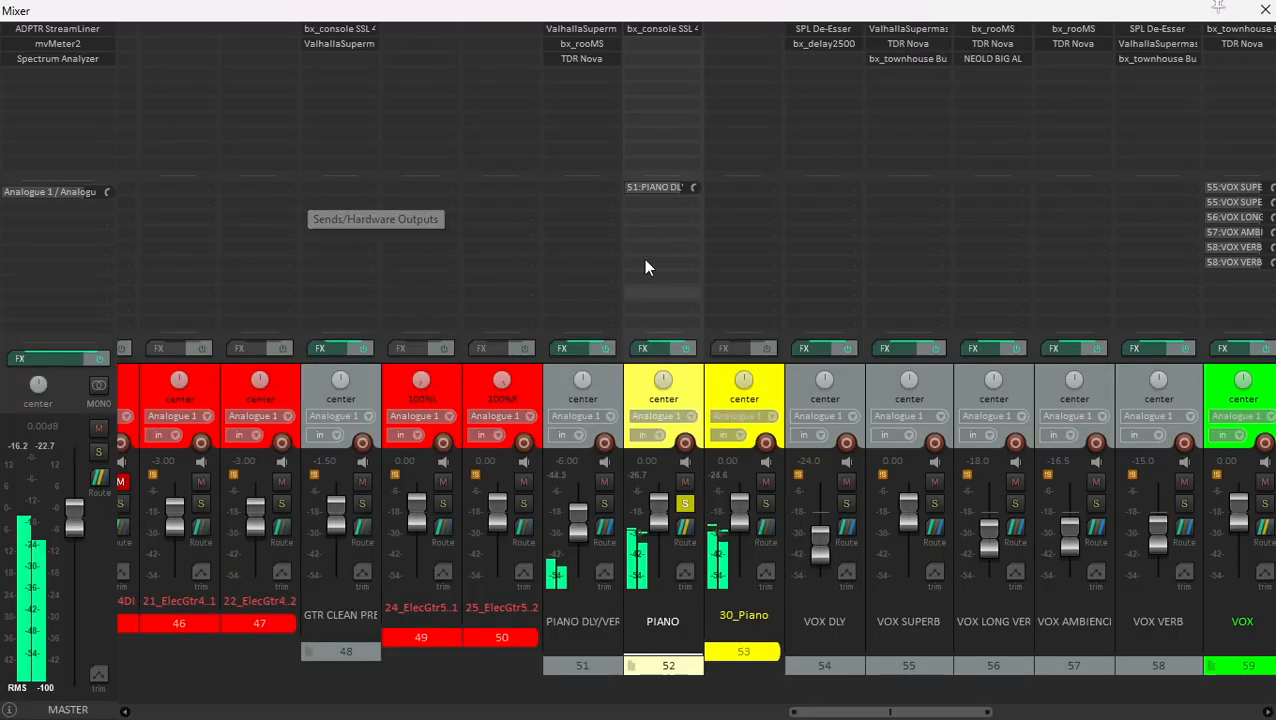
left_click(656, 33)
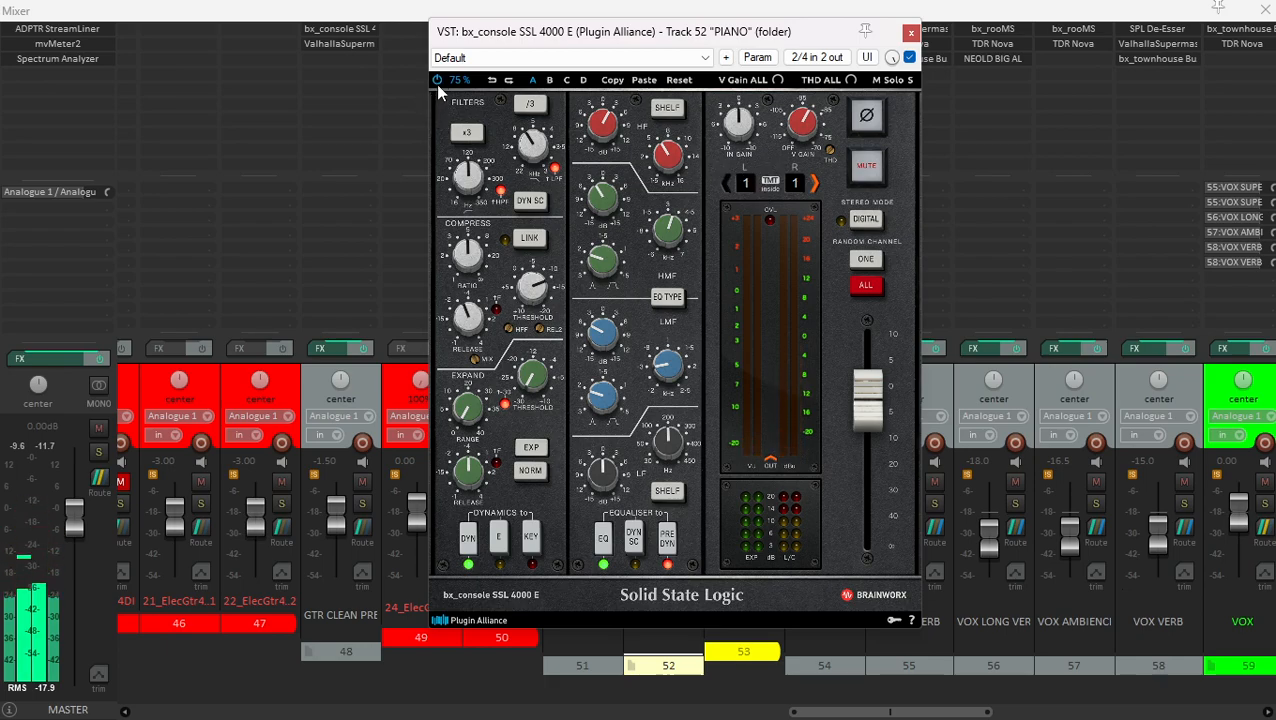
key("space")
key("space")
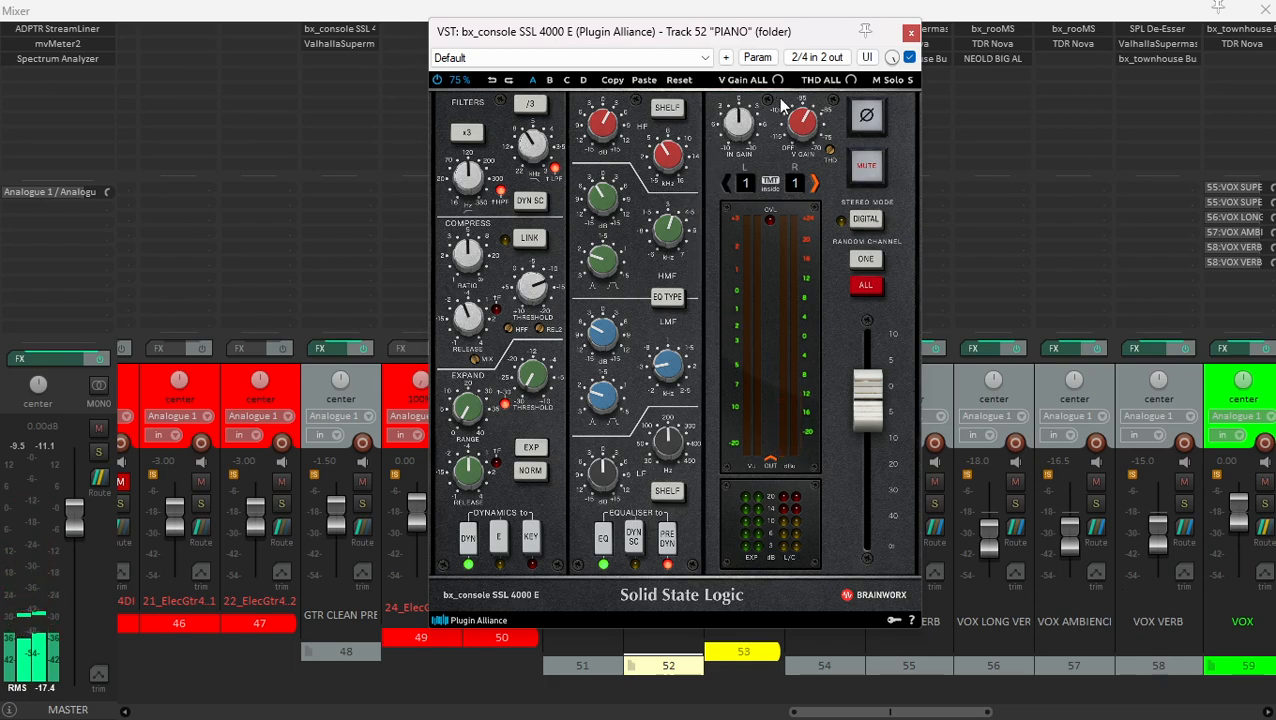
left_click(909, 32)
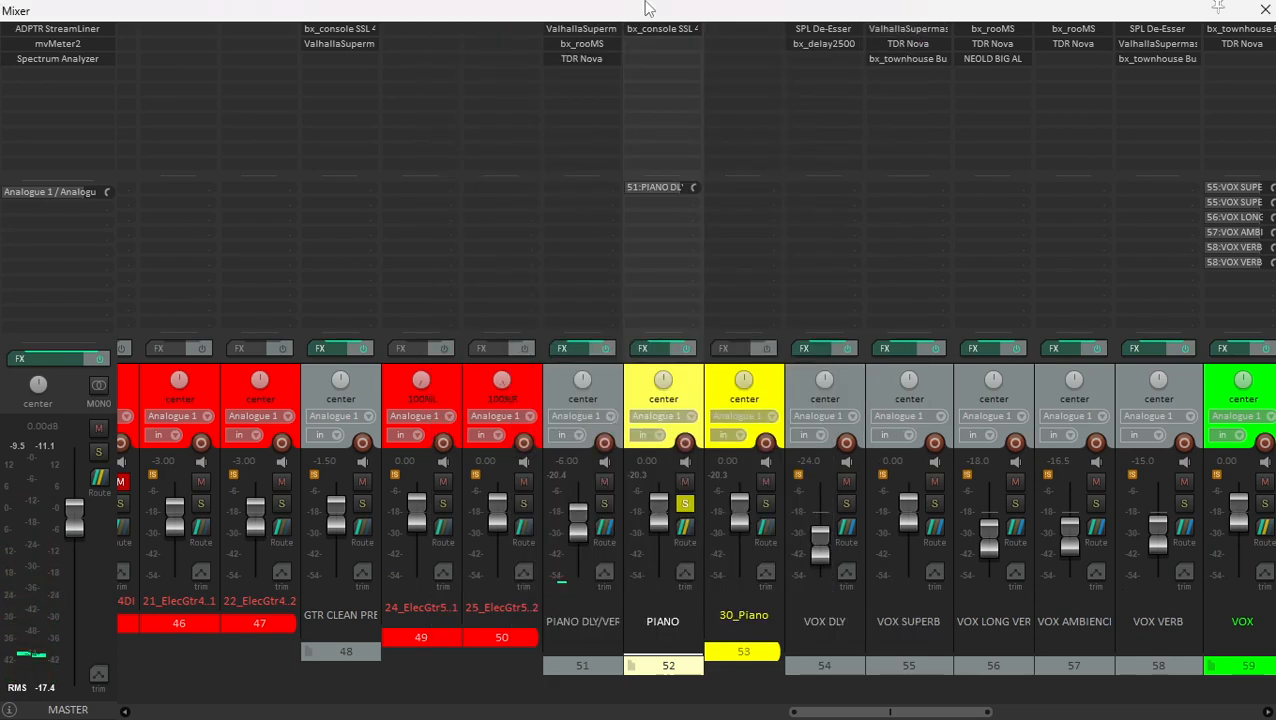
- Compare the soloed piano with the PIANO DLY/VERB track muted and unmuted
left_click(611, 387)
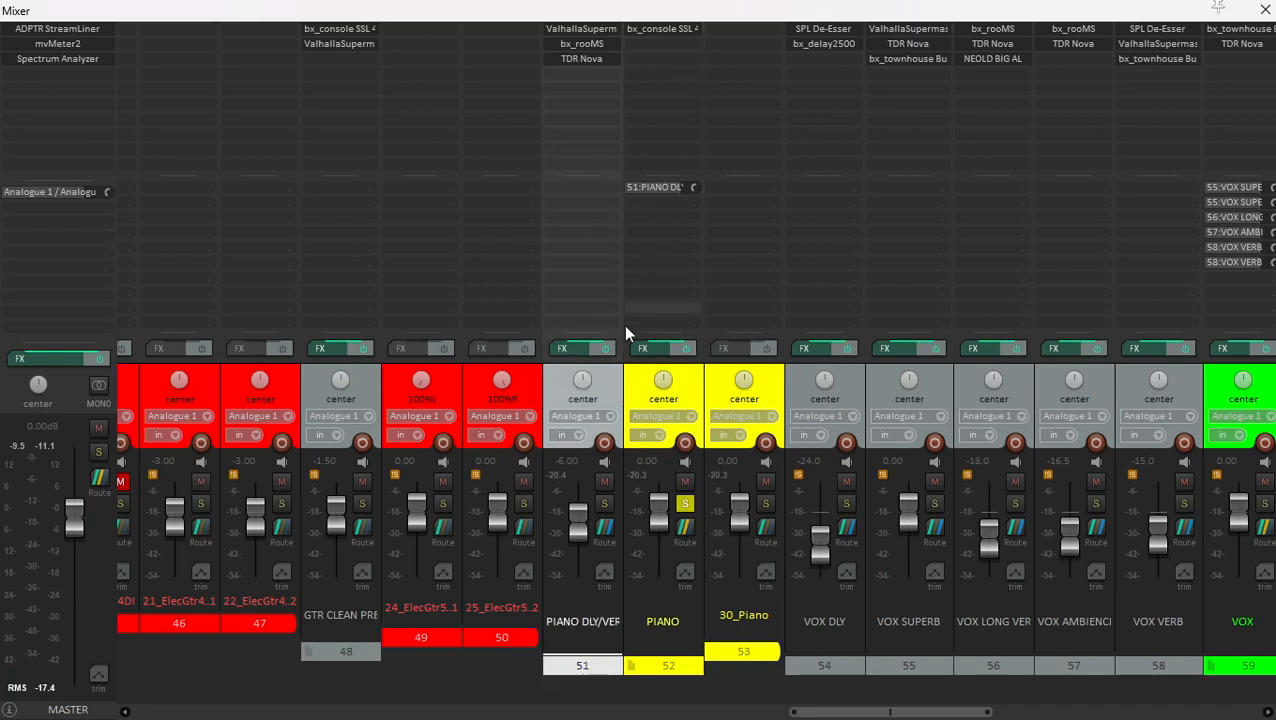
key("space")
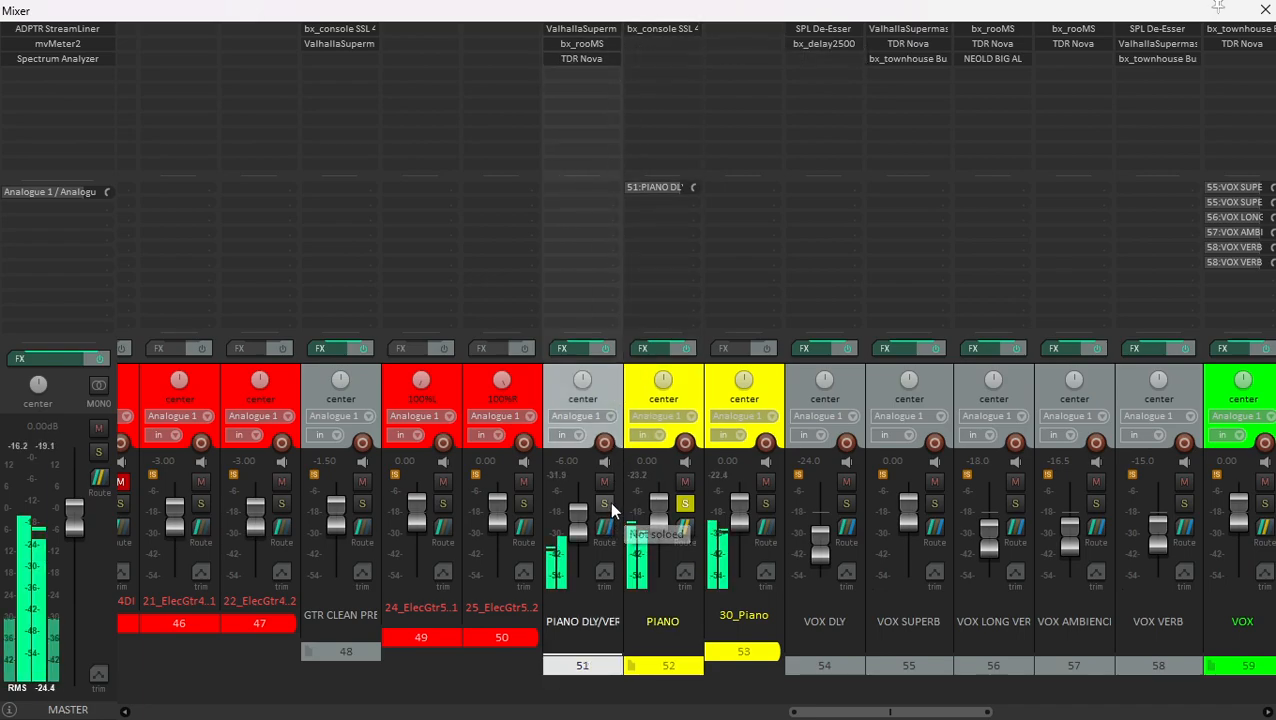
left_click(631, 393)
left_click(619, 388)
left_click(605, 481)
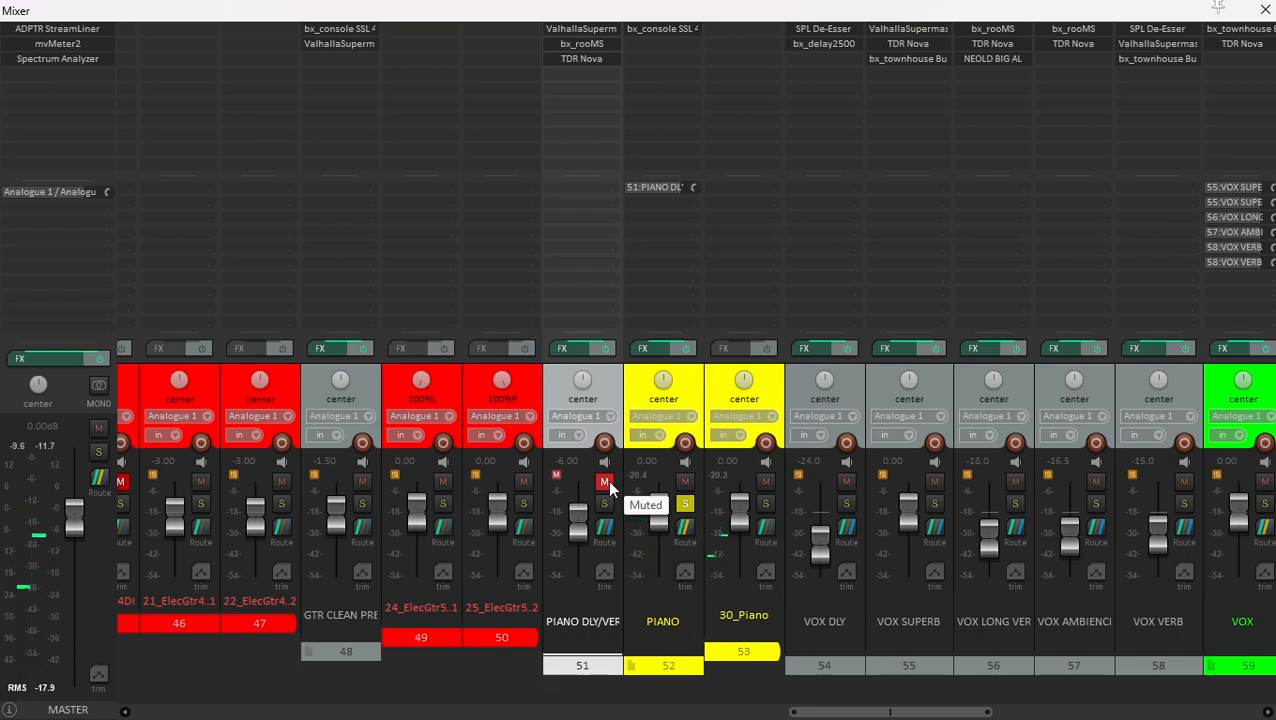
left_click(606, 481)
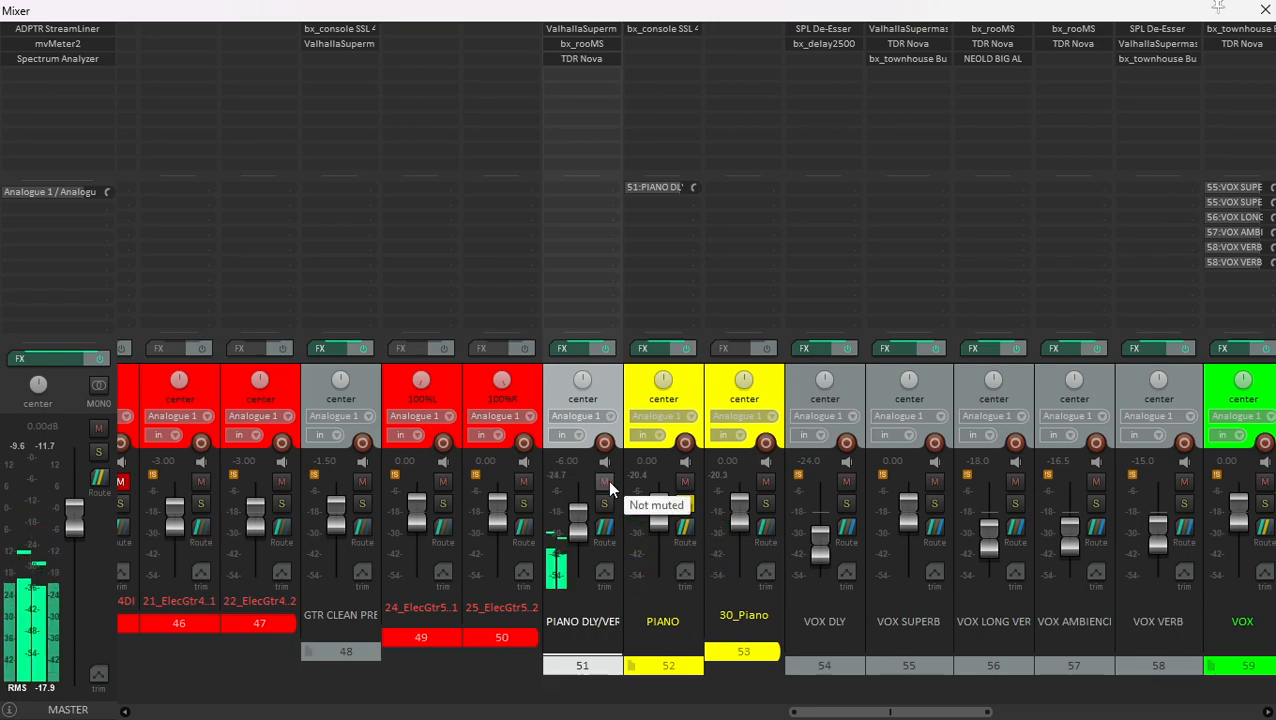
- Unsolo the PIANO folder, listen to it within the full mix, and show the whole piano part in the arrangement
left_click(685, 503)
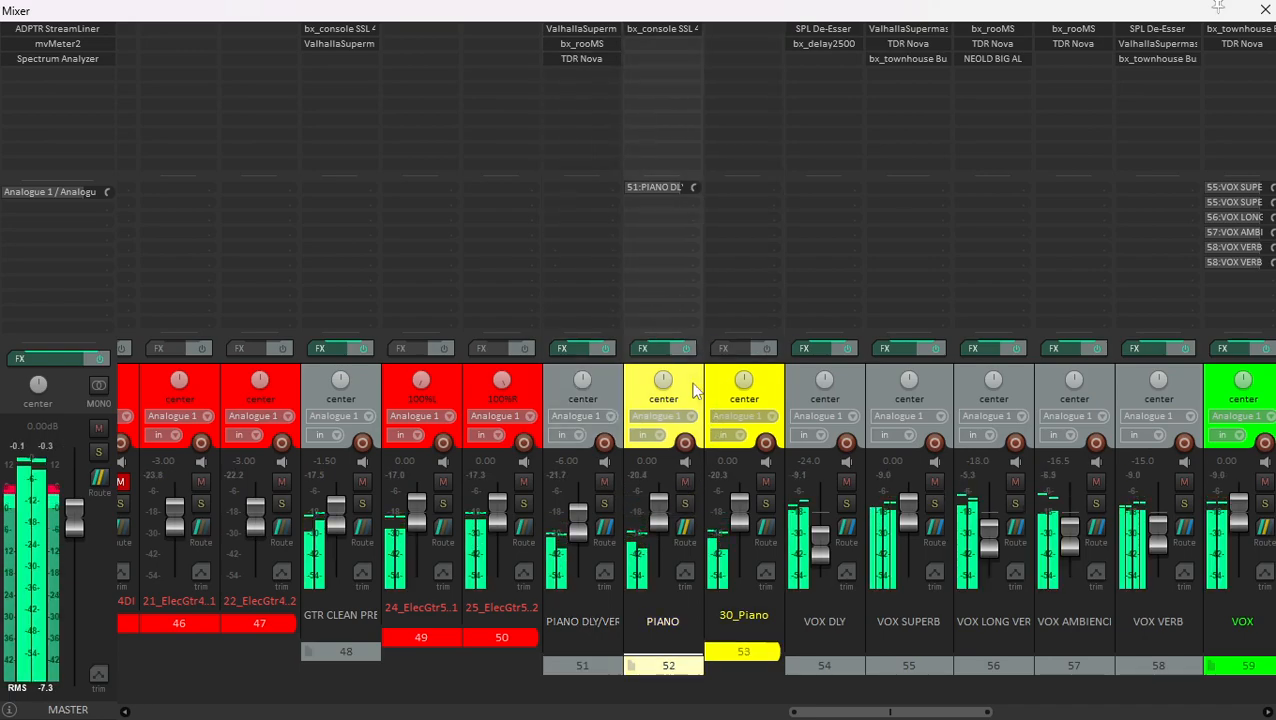
scroll(794, 405, "right", 3)
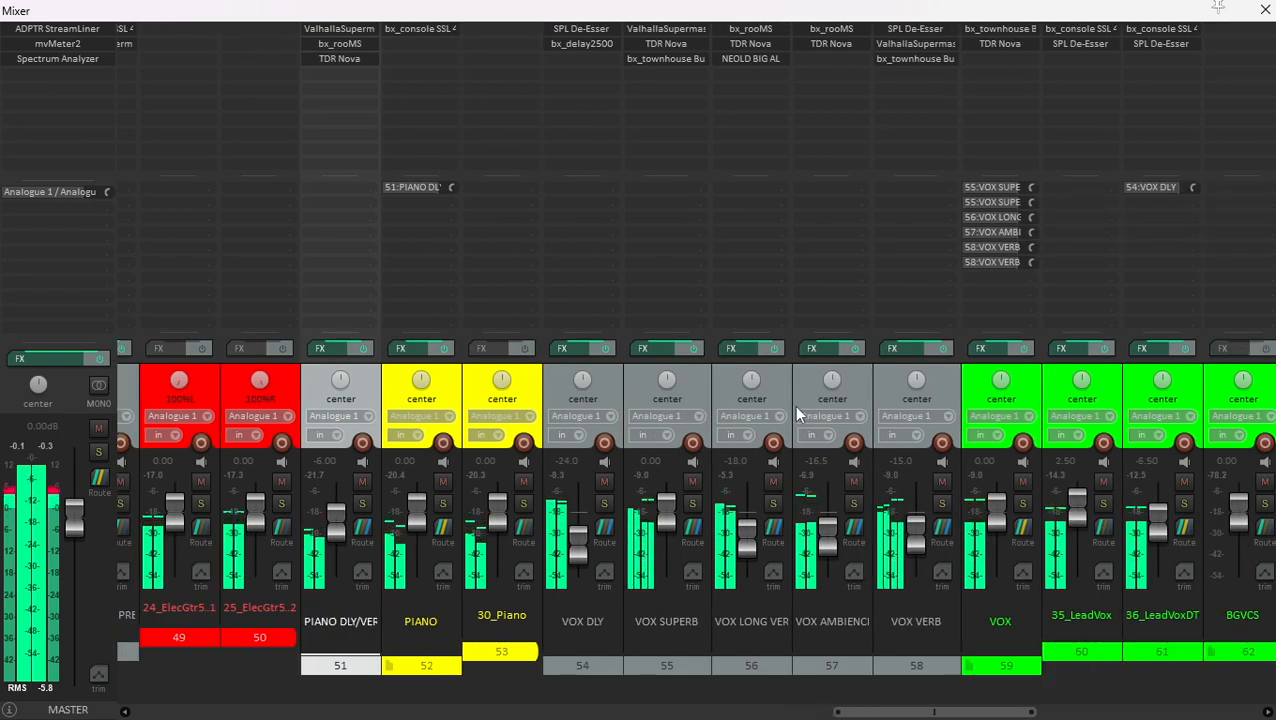
key("ctrl+m")
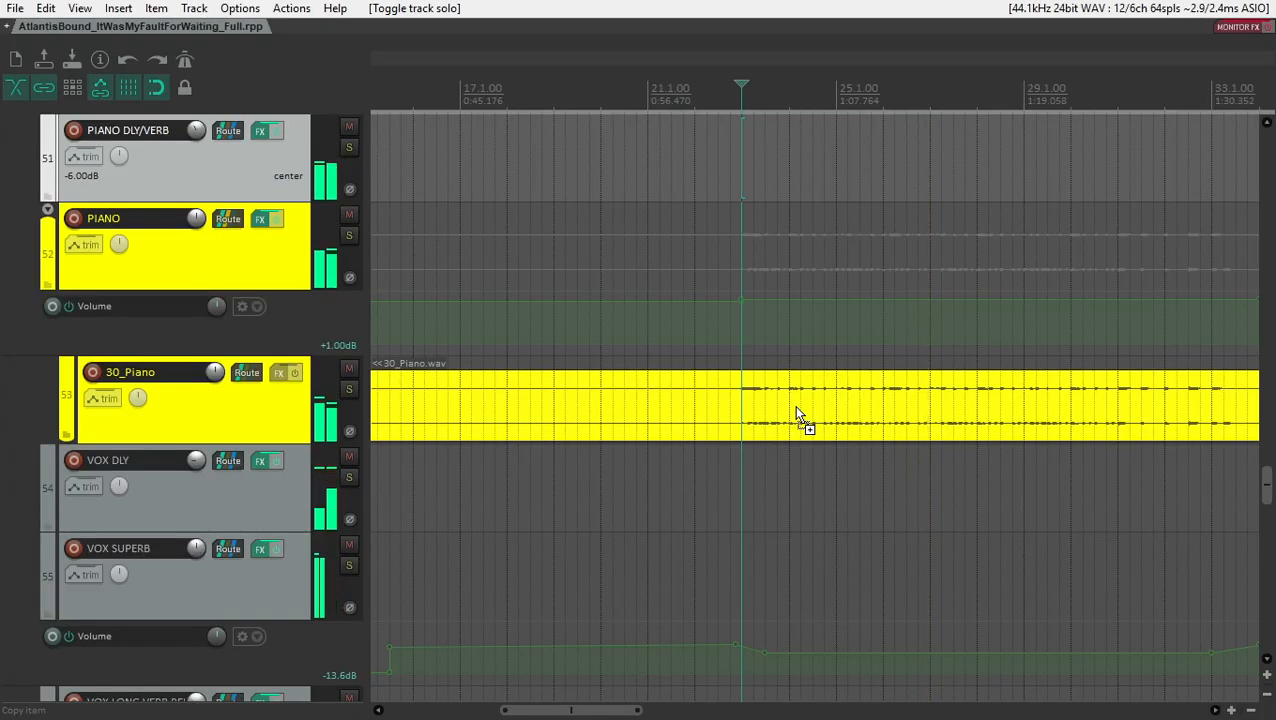
key("space")
scroll(797, 413, "down", 2)
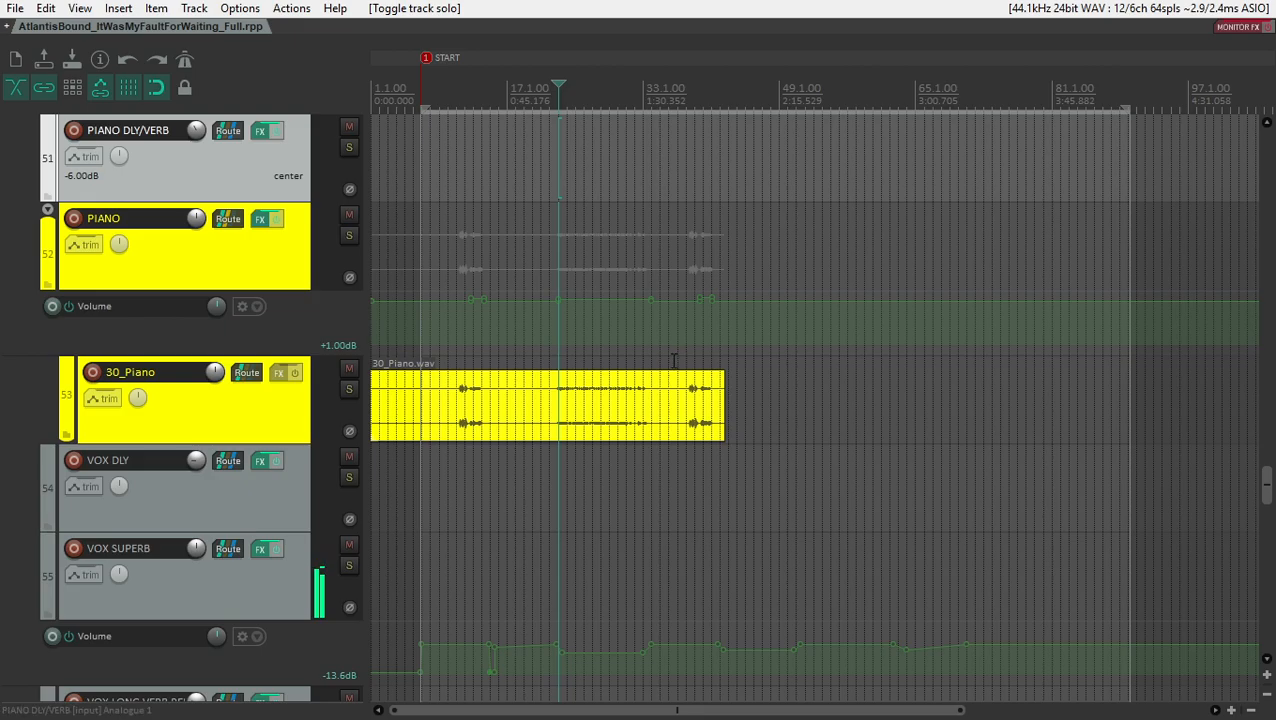
- Solo the VOX folder track in the mixer
key("ctrl+m")
left_click(977, 378)
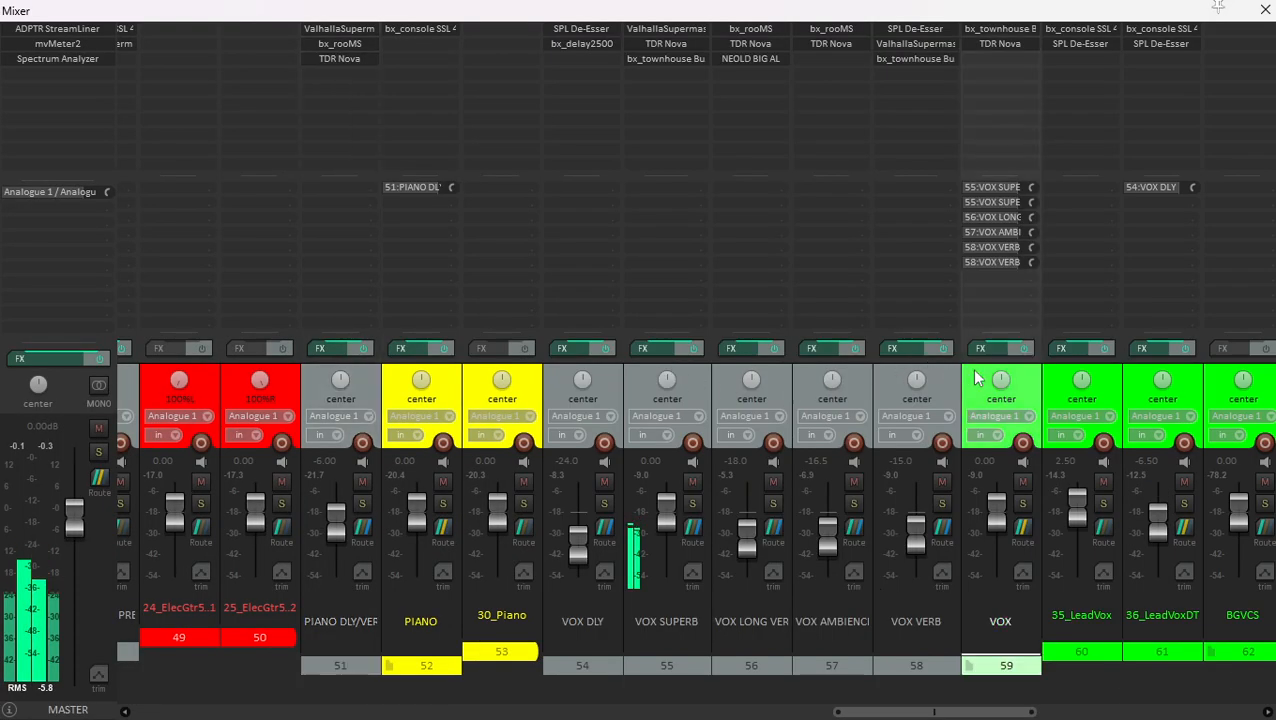
scroll(977, 378, "down", 3)
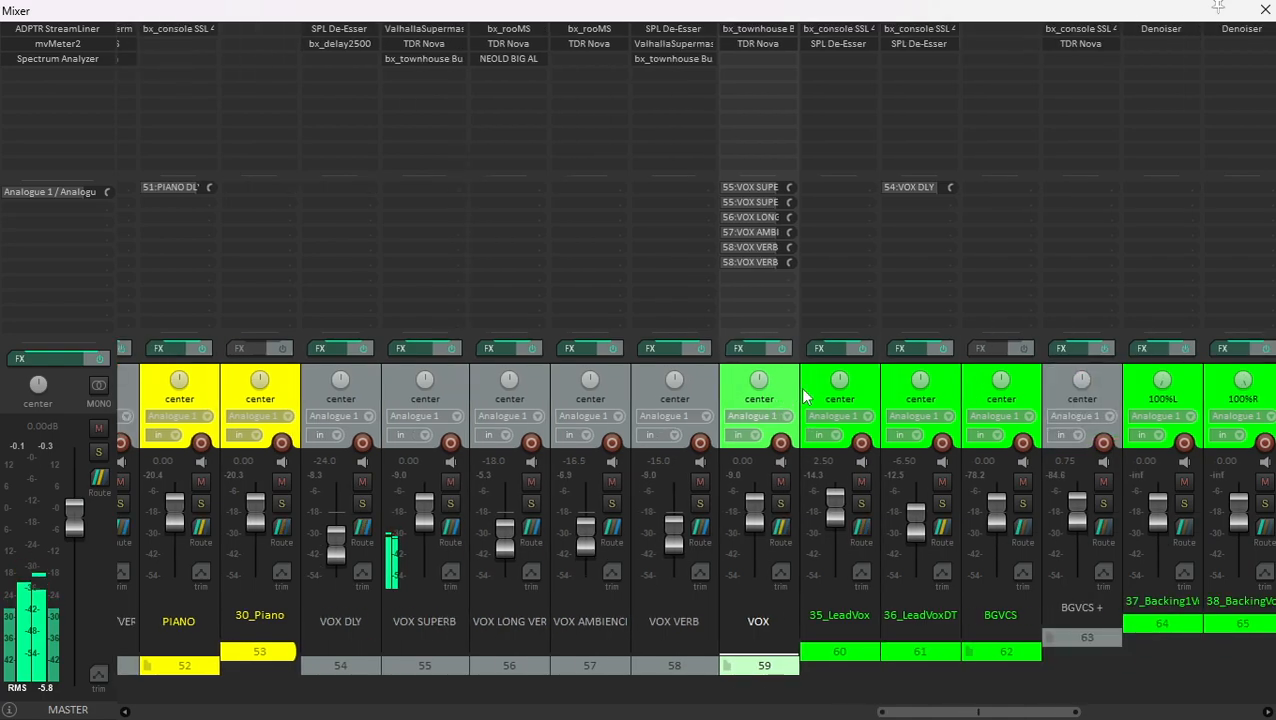
left_click(781, 503)
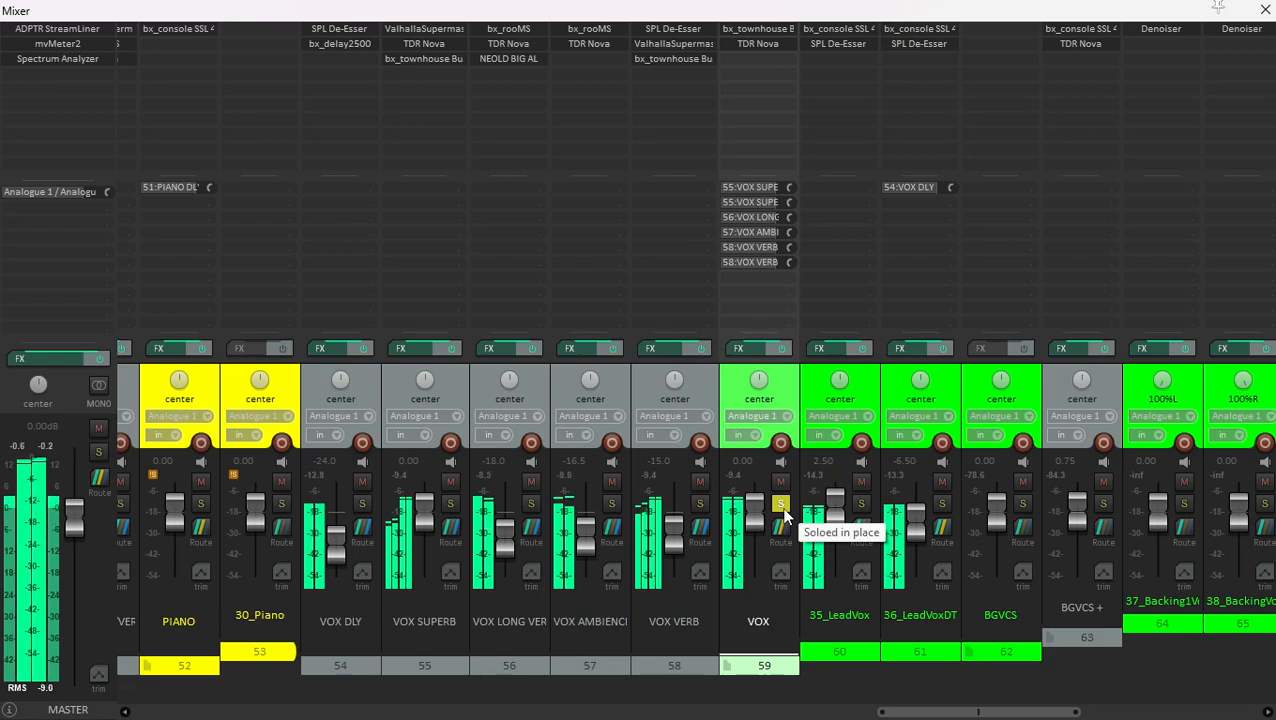
- Mute the five vocal effects tracks from VOX DLY through VOX VERB together
left_click(703, 395)
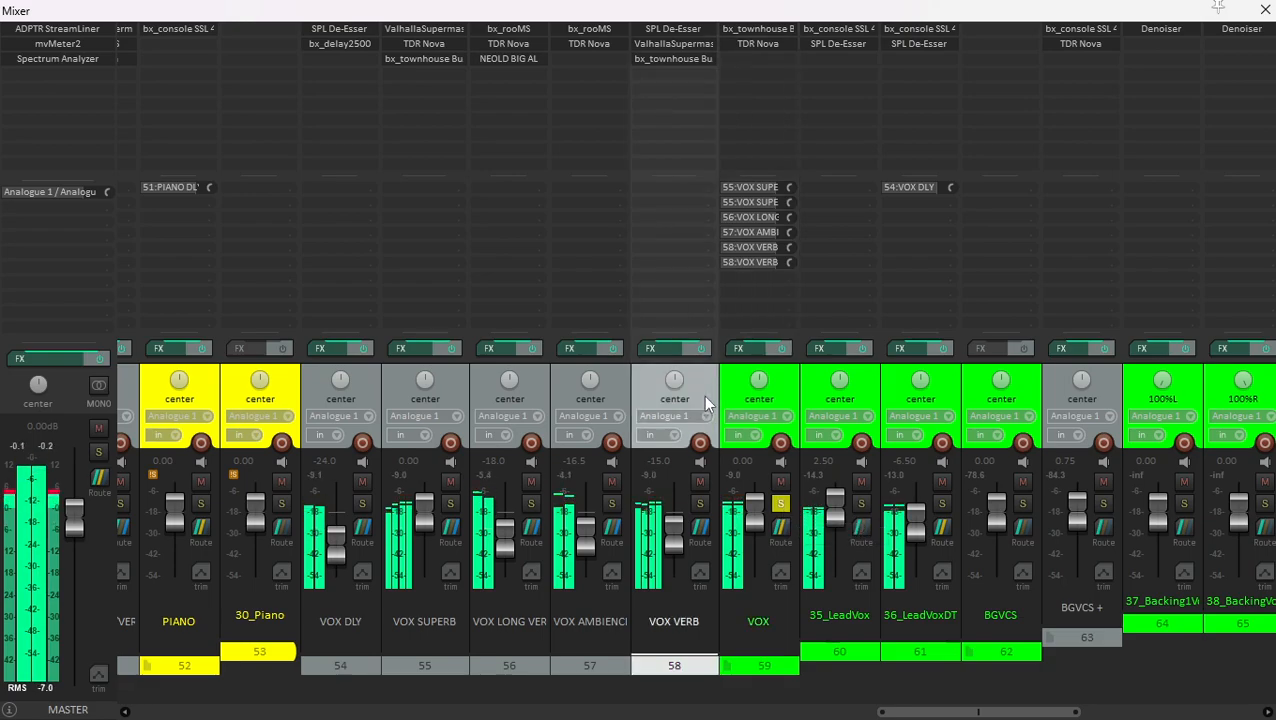
left_click(370, 386, "shift")
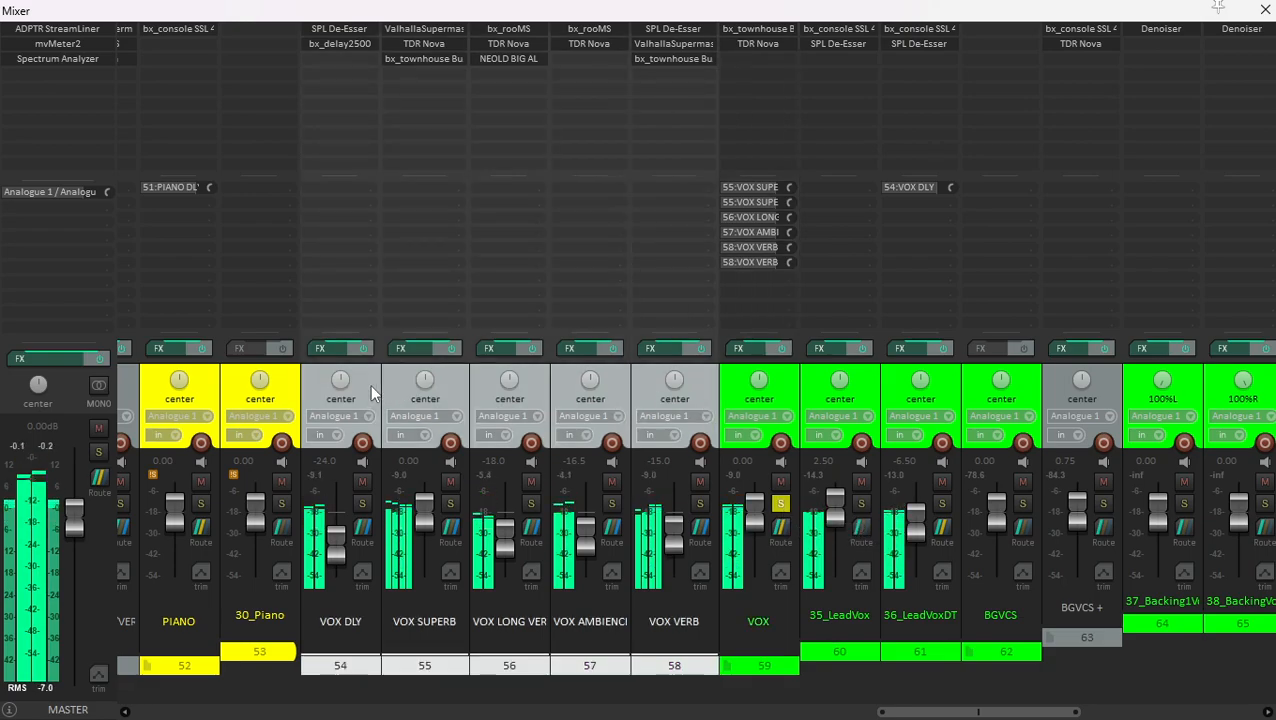
left_click(701, 481)
- Listen to the soloed VOX folder with its delay and reverb tracks muted, pausing and resuming playback
left_click(728, 397)
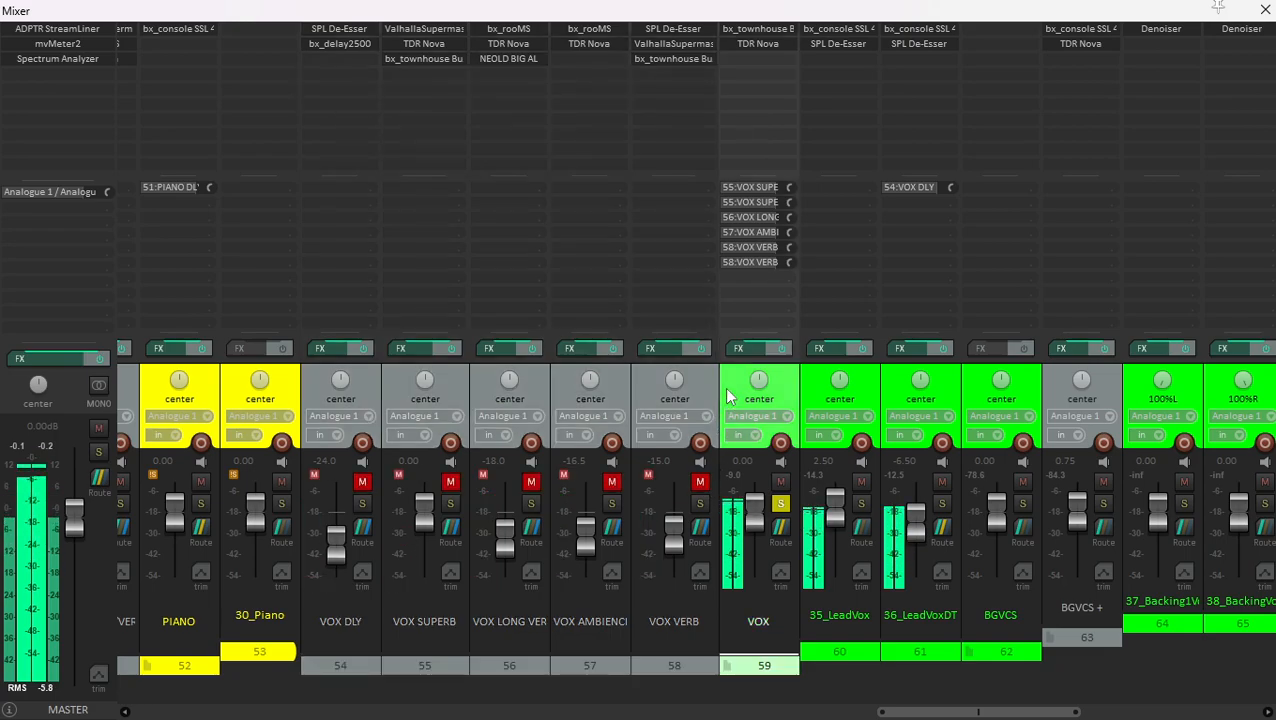
key("space")
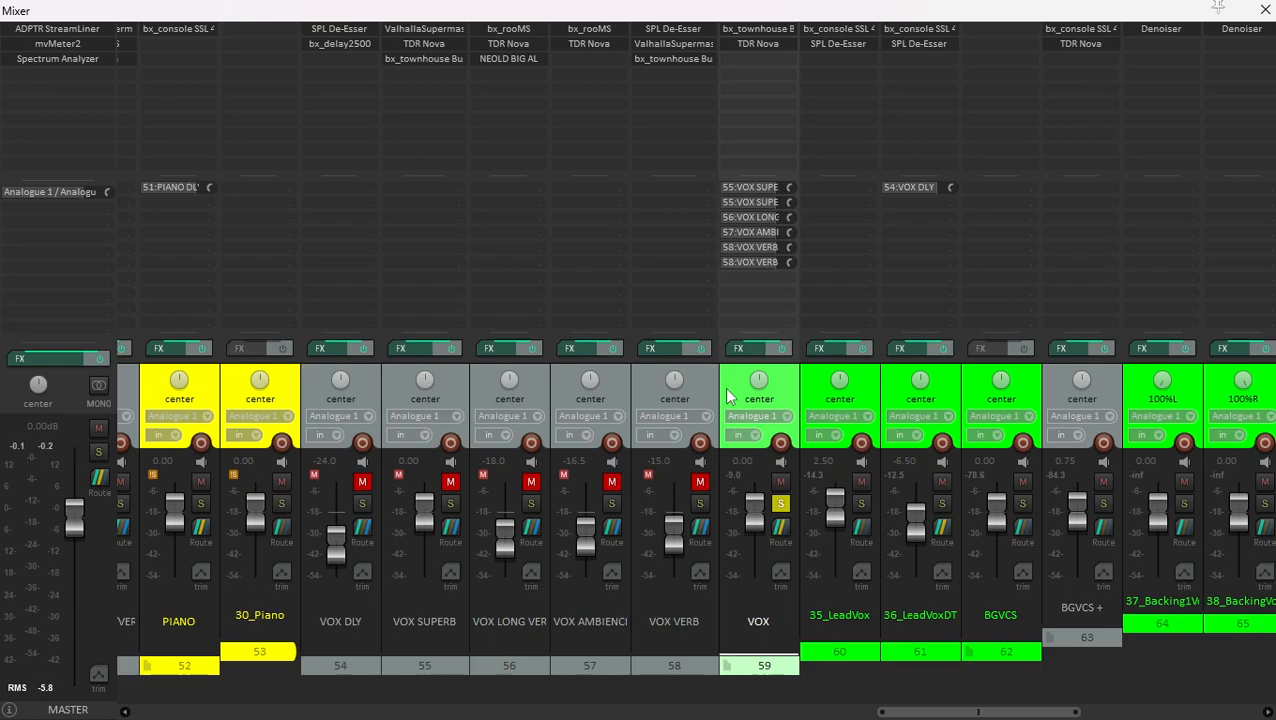
left_click(709, 388)
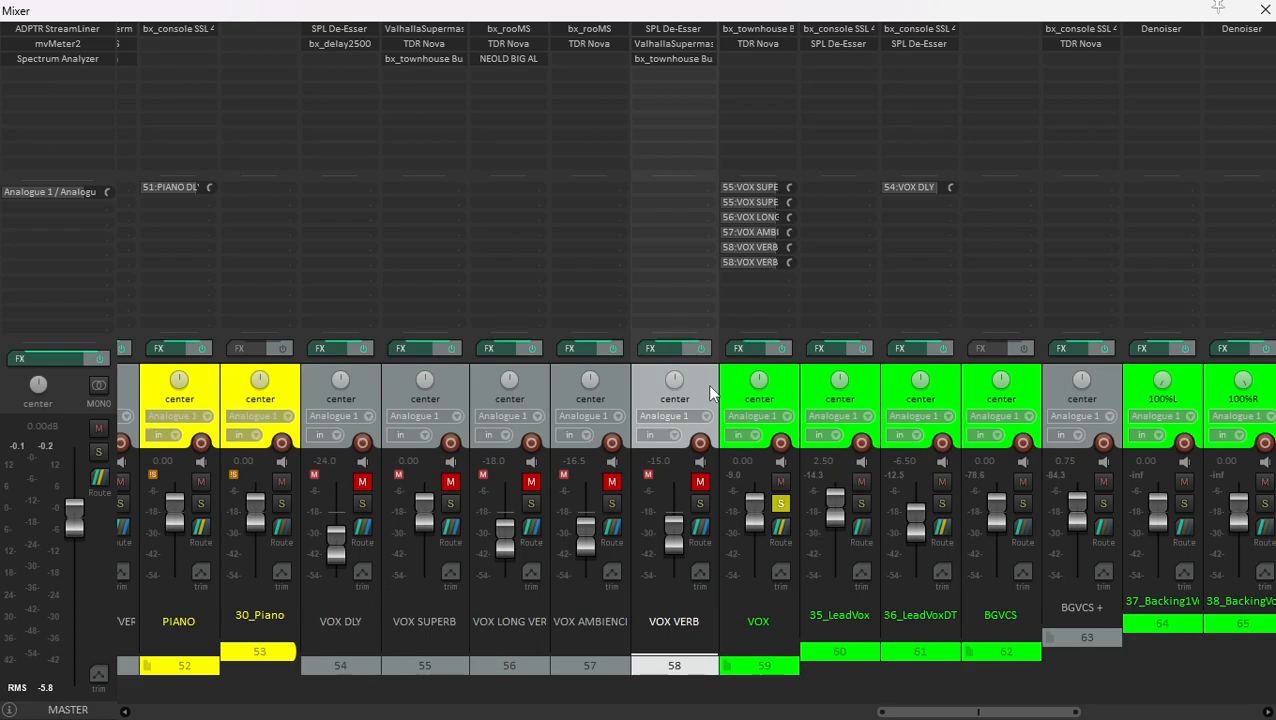
key("space")
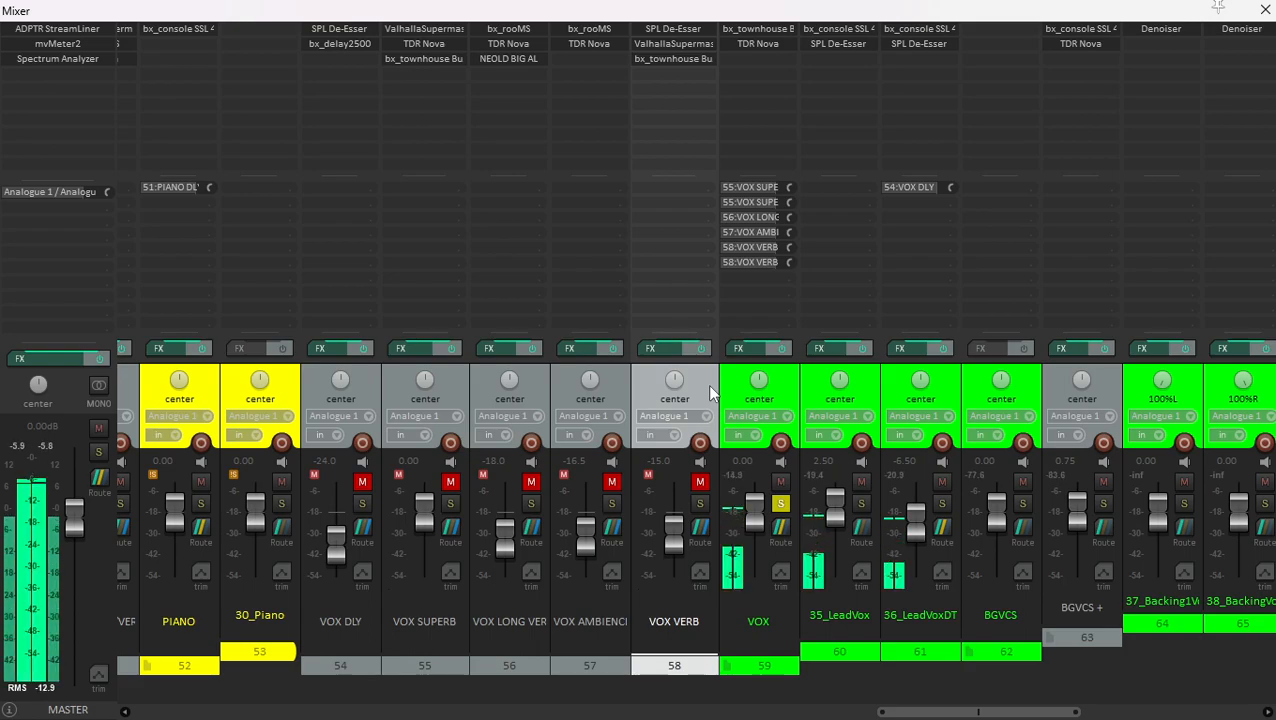
- Bypass the effects on 35_LeadVox and 36_LeadVoxDT together and listen to the unprocessed lead vocals
left_click(779, 385)
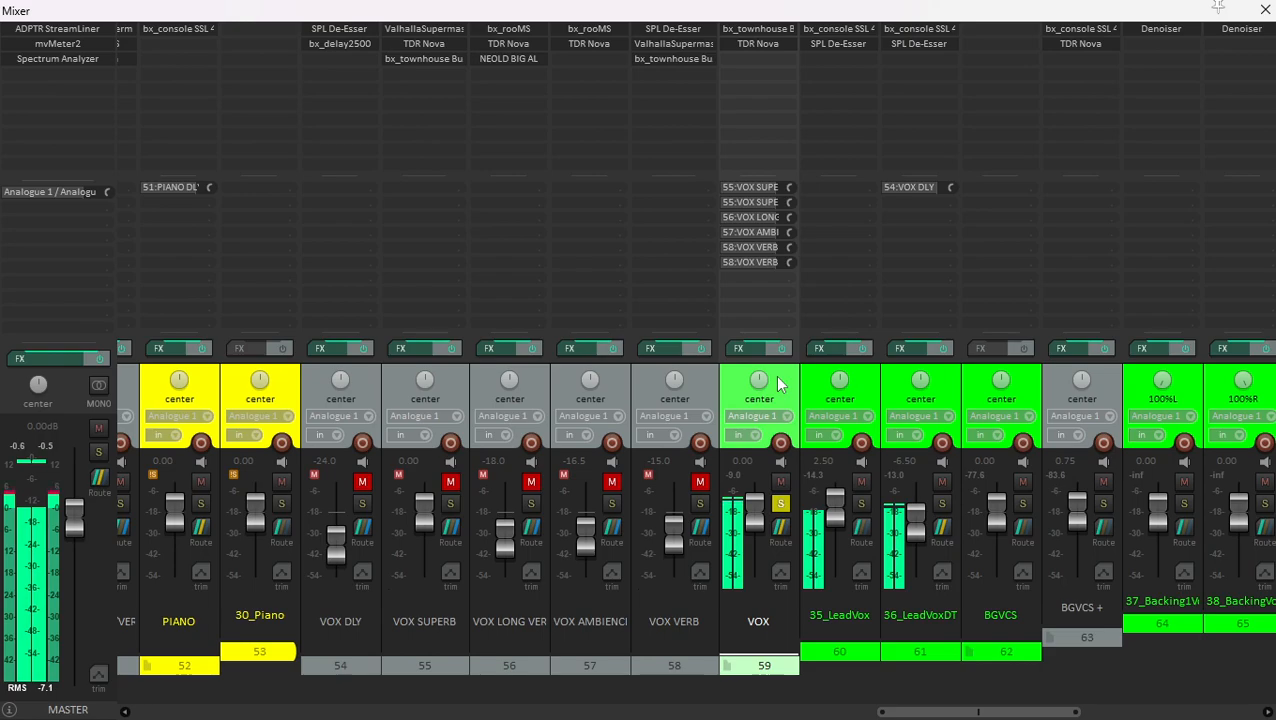
key("space")
scroll(822, 373, "right", 3)
left_click(619, 386)
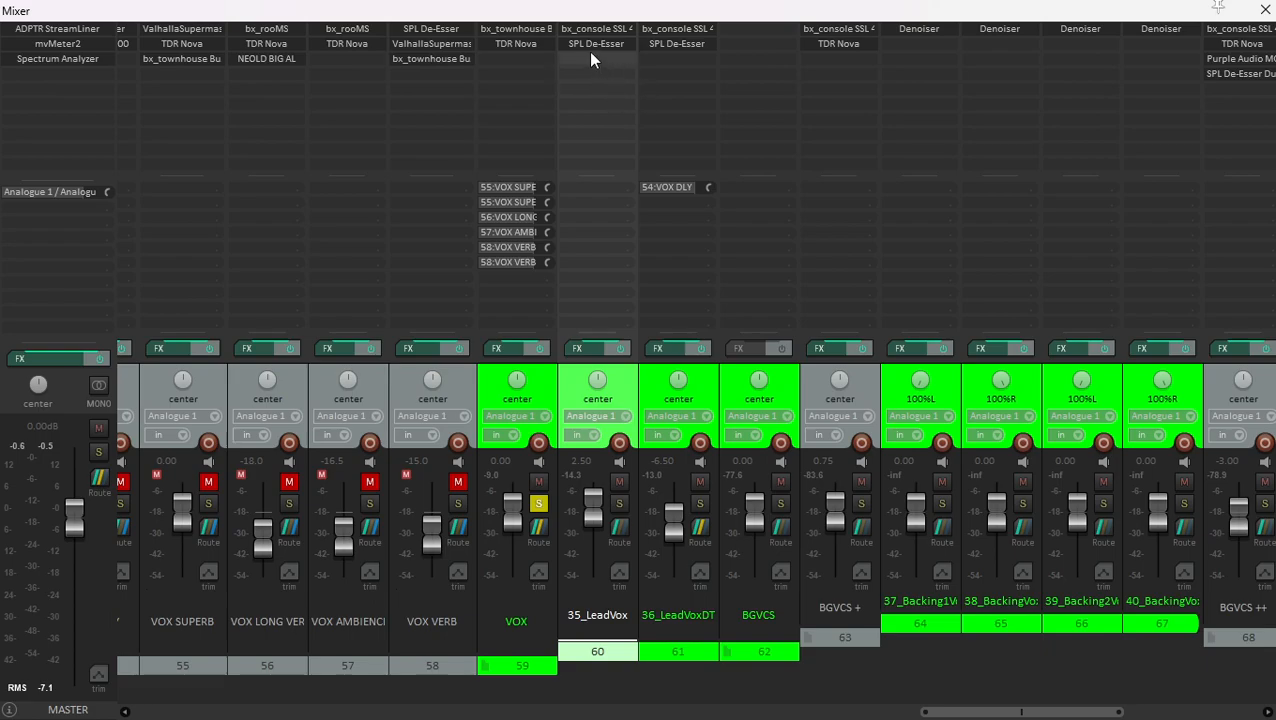
left_click(540, 390)
left_click(612, 379)
left_click(648, 385, "ctrl")
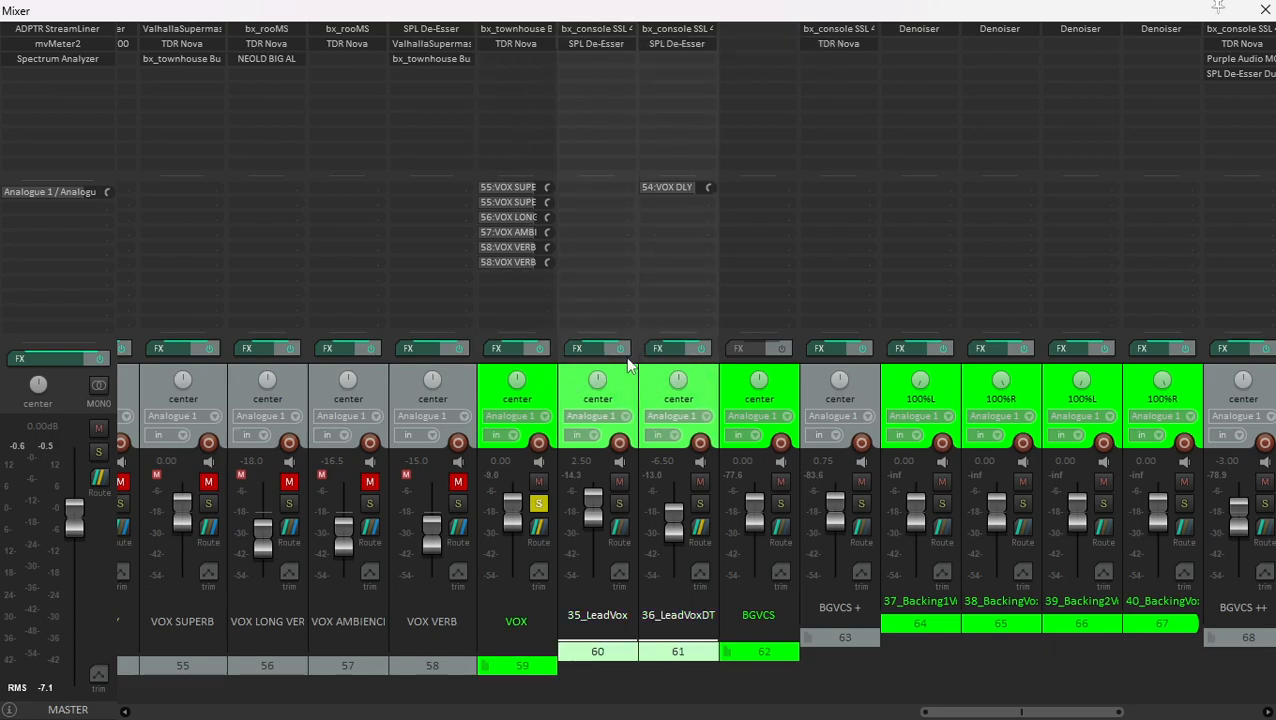
left_click(620, 349)
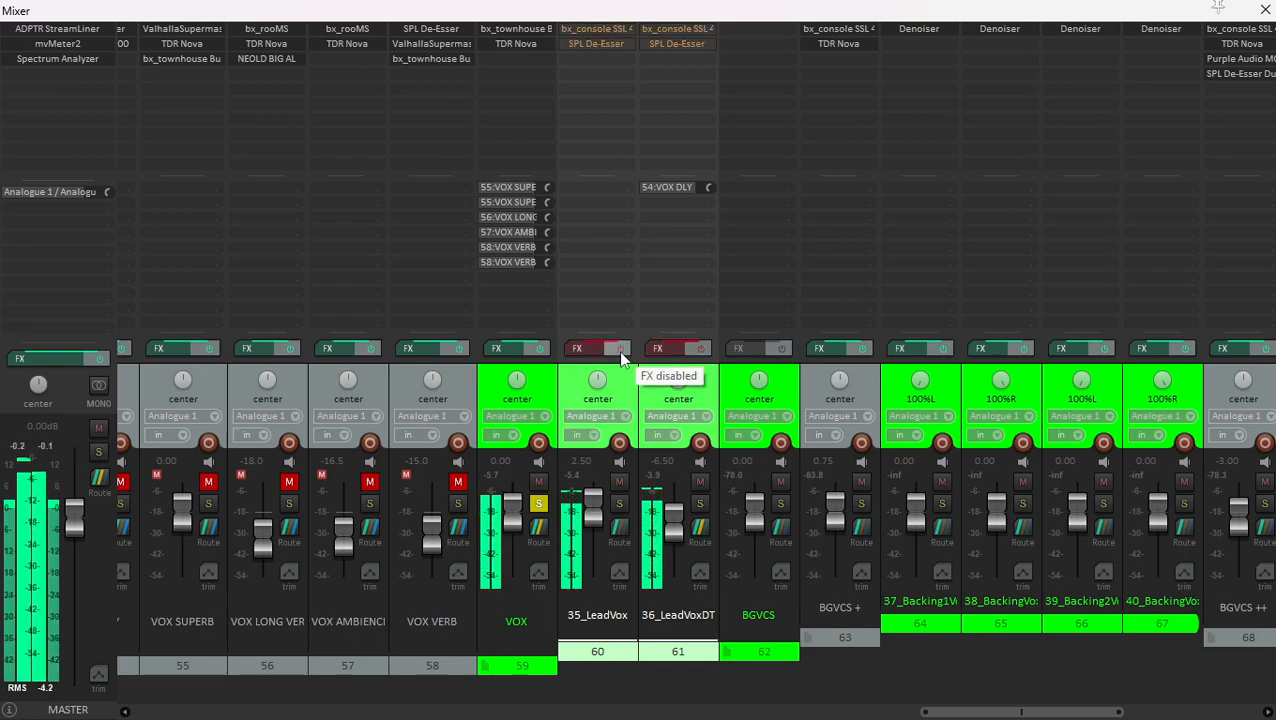
key("space")
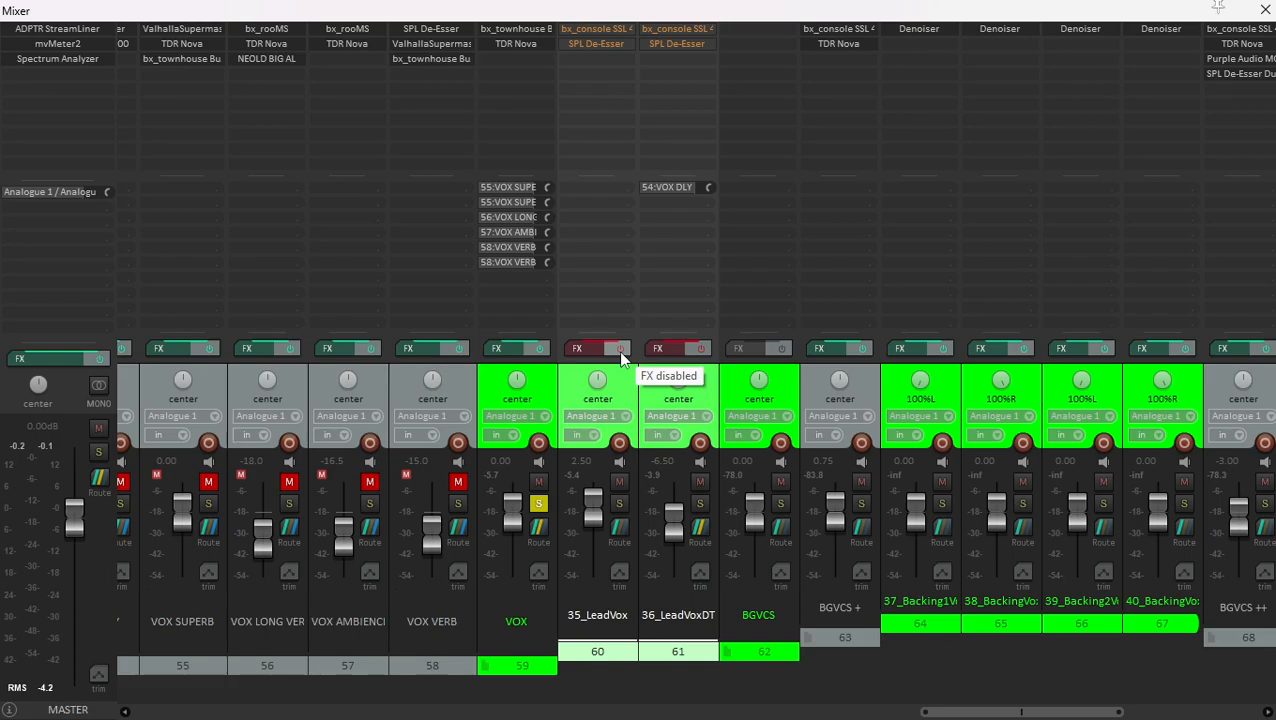
key("space")
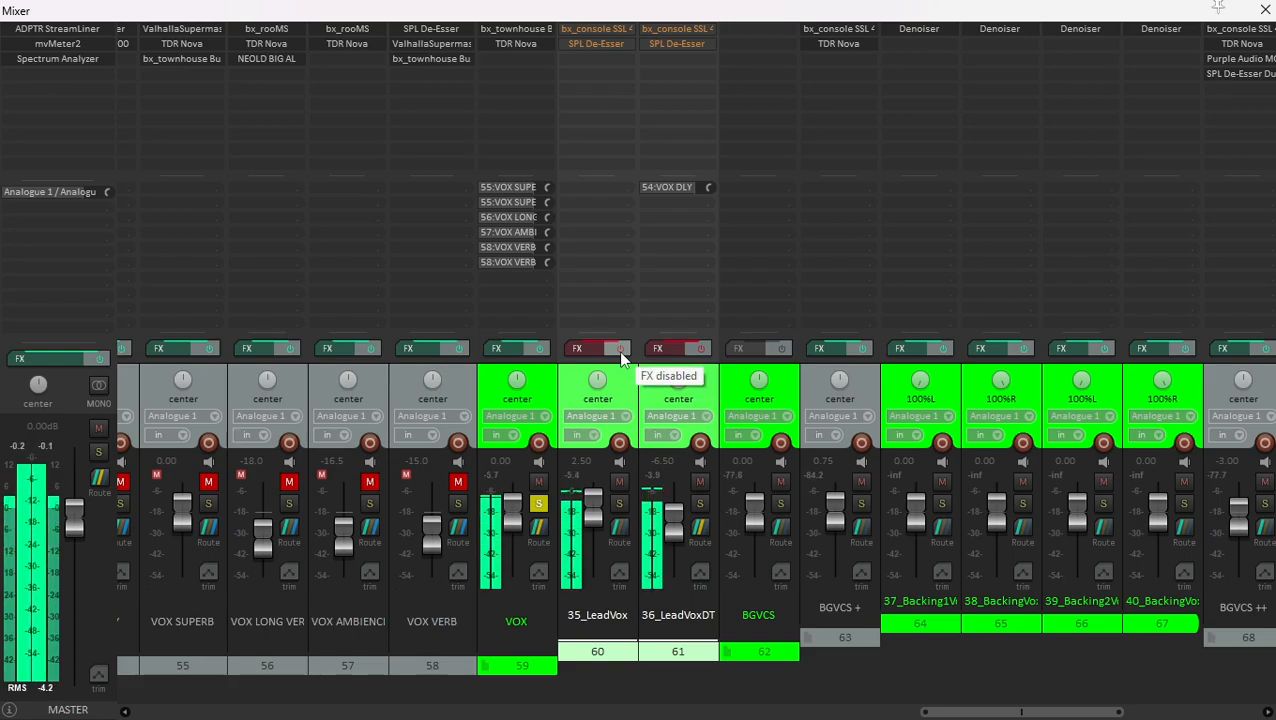
key("space")
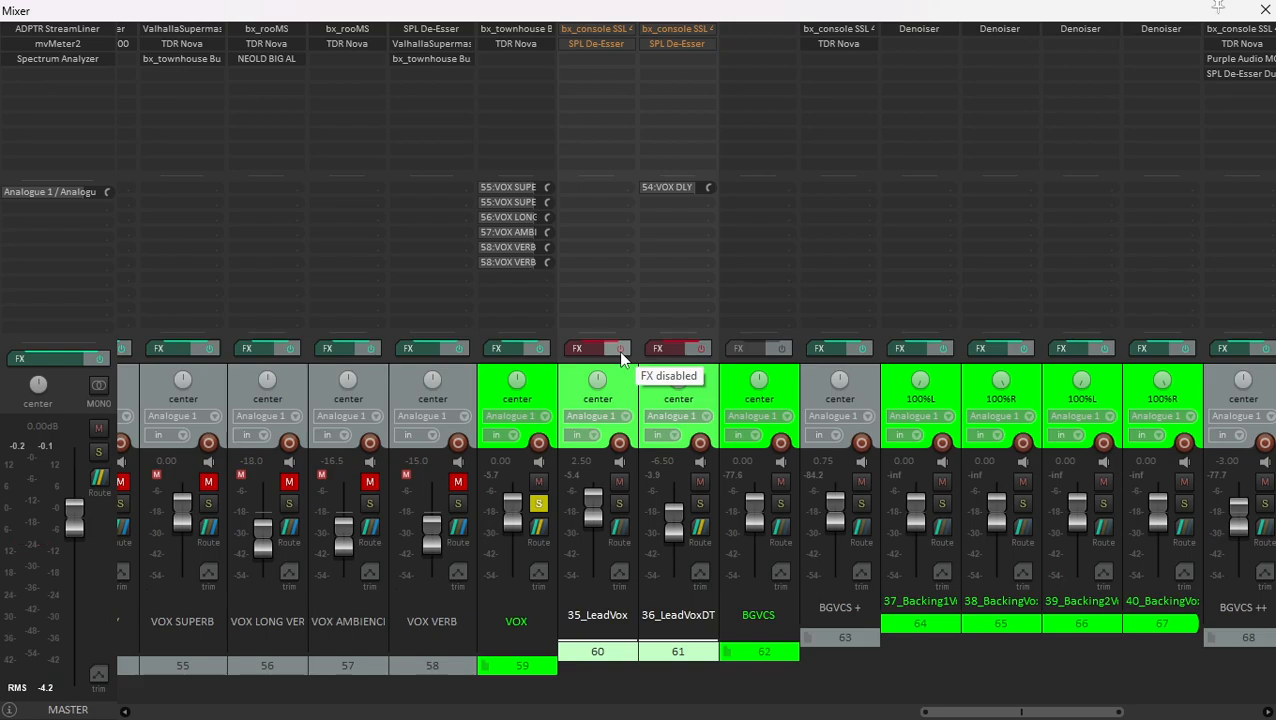
- Re-enable the effects on both lead vocal tracks and listen to the processed vocals
left_click(620, 350)
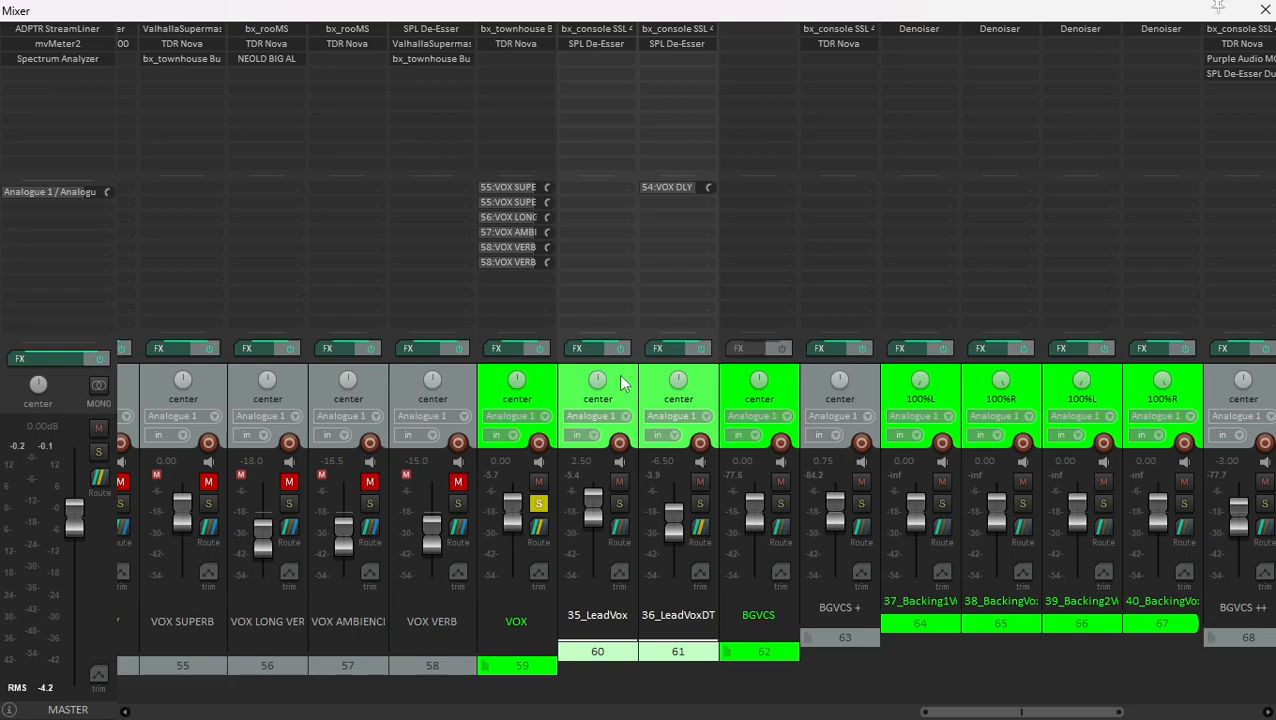
key("space")
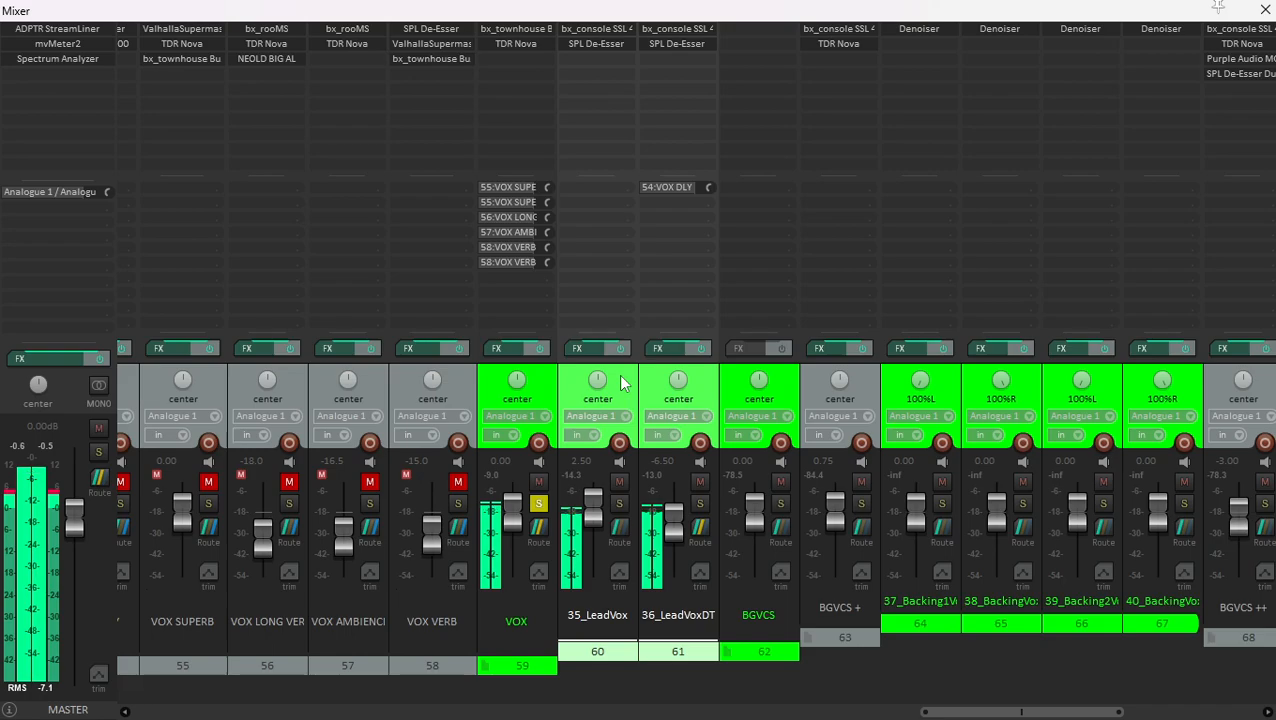
key("space")
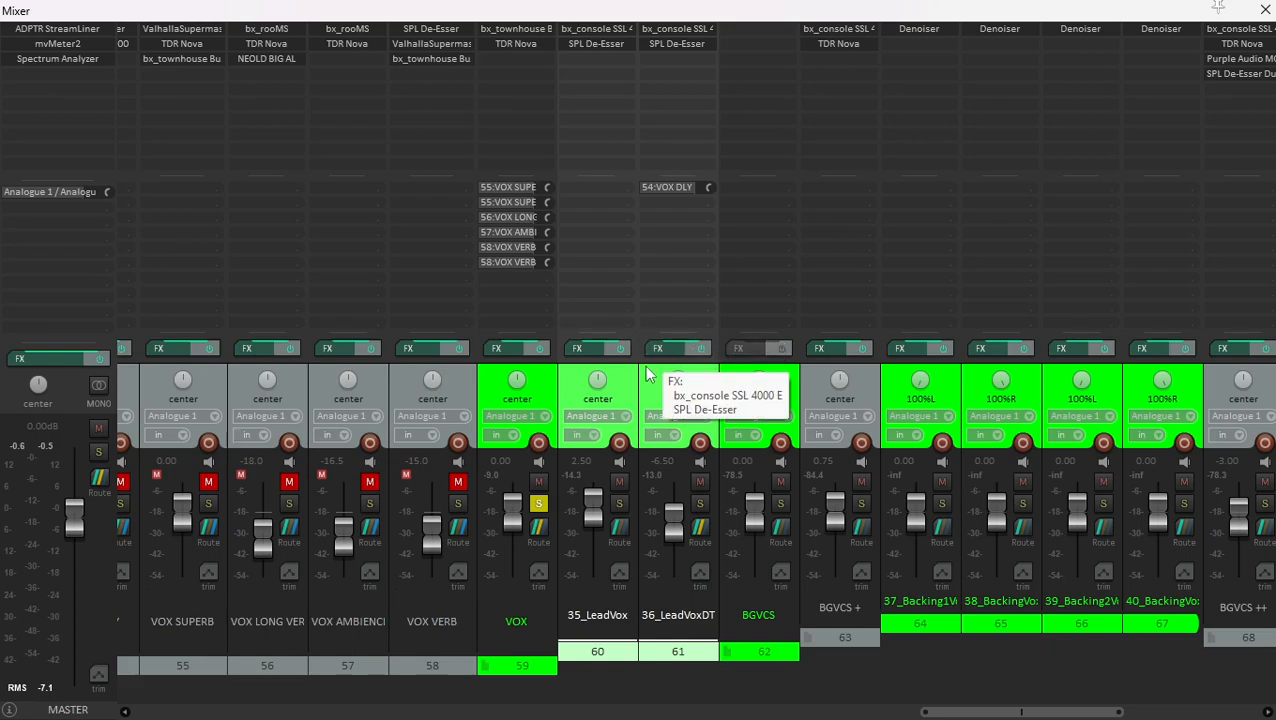
- Inspect the bx_console SSL channel strip on 35_LeadVox and compare both lead vocals with their effects bypassed, restoring them after playback
left_click(590, 29)
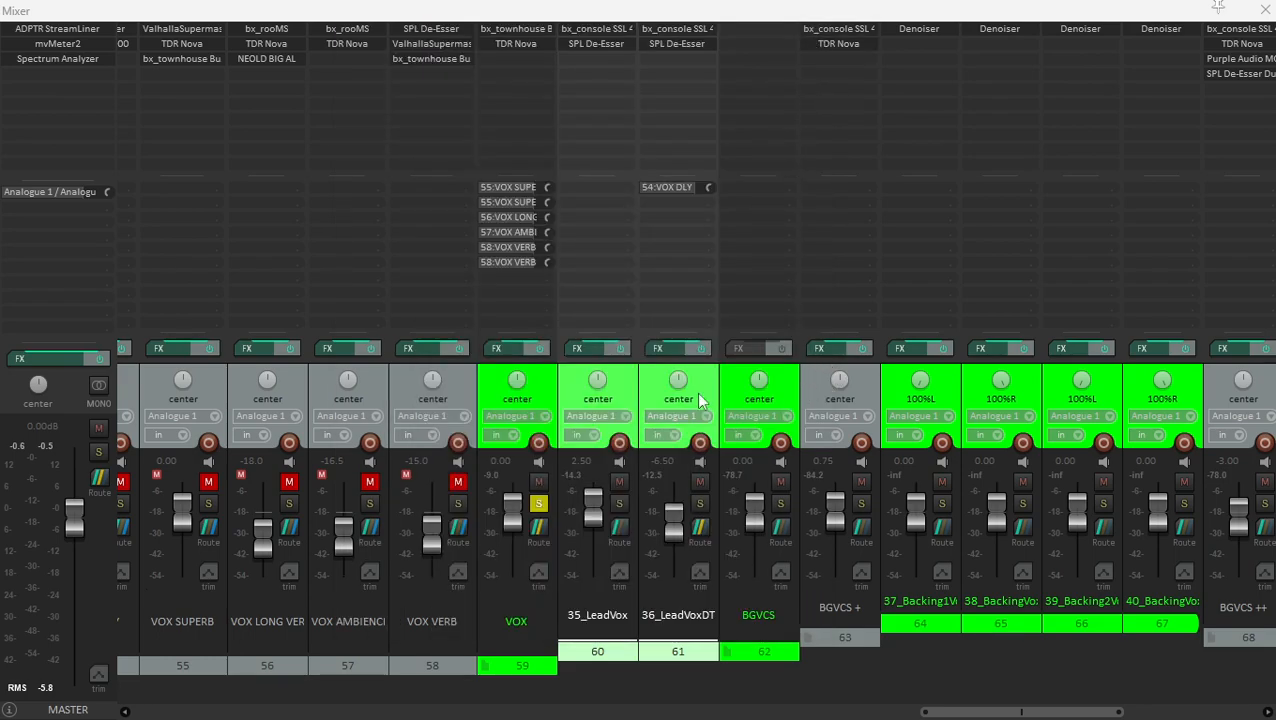
left_click(617, 360)
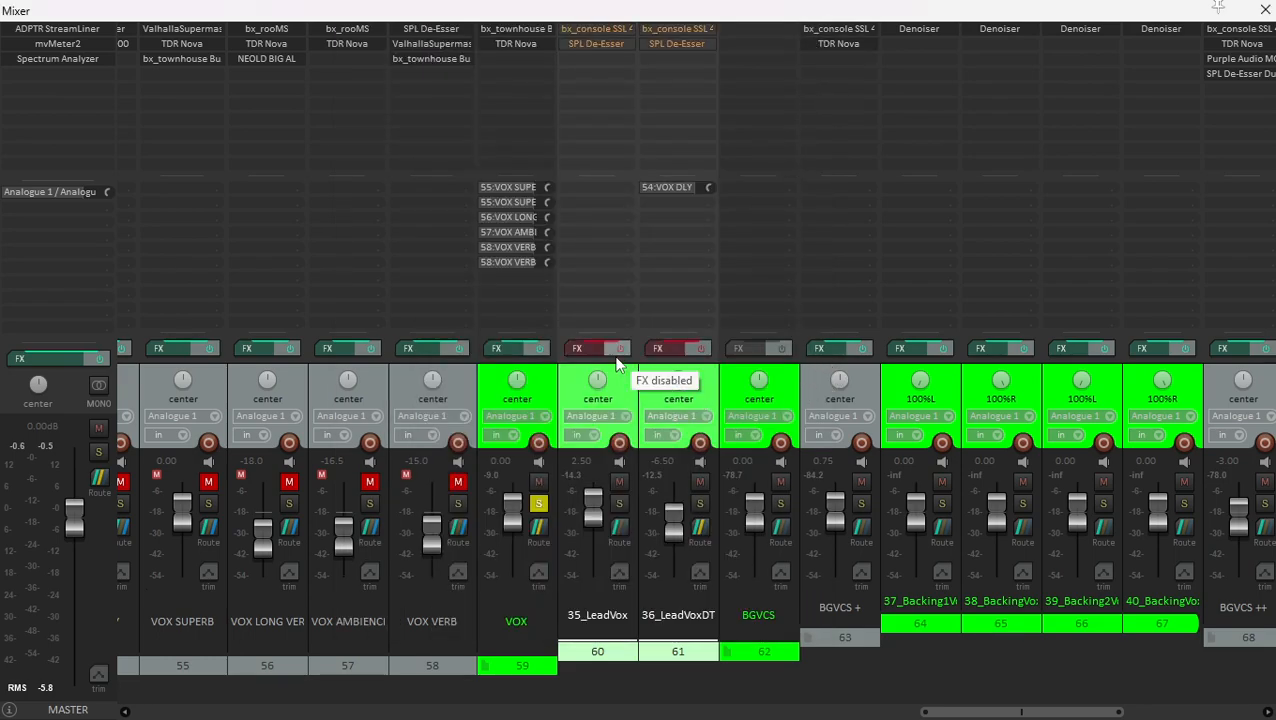
key("space")
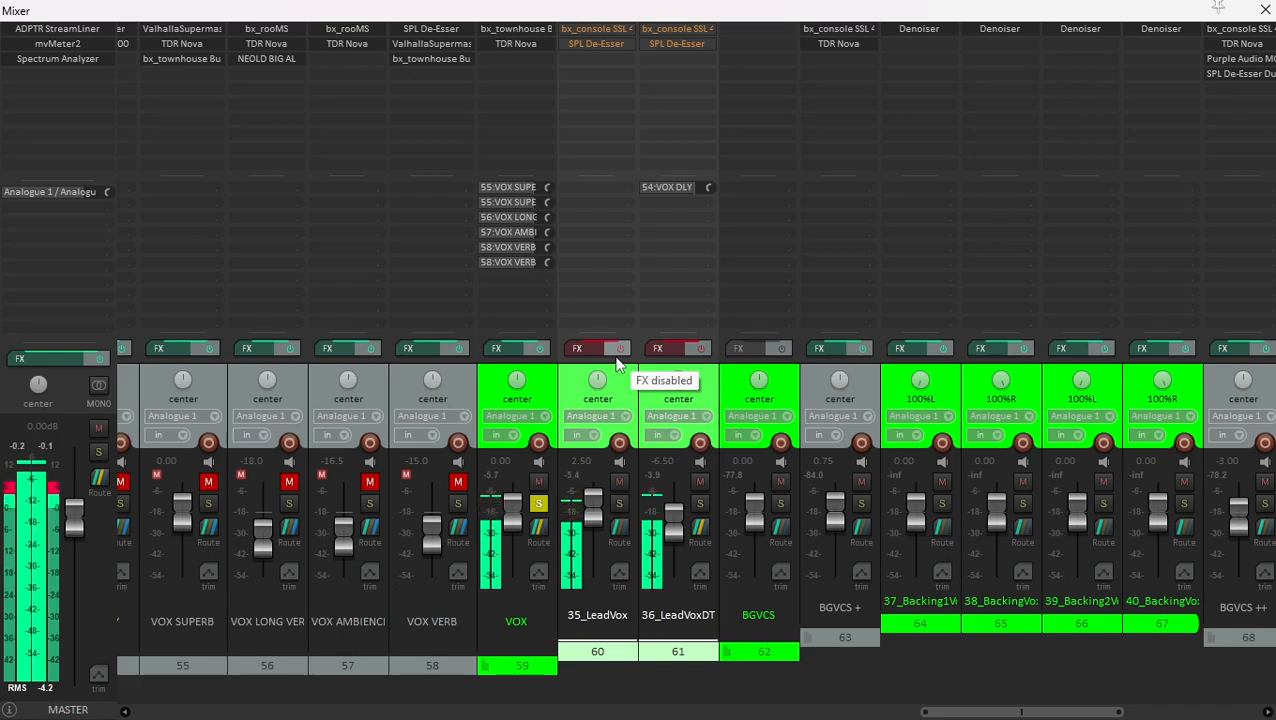
key("space")
left_click(617, 360)
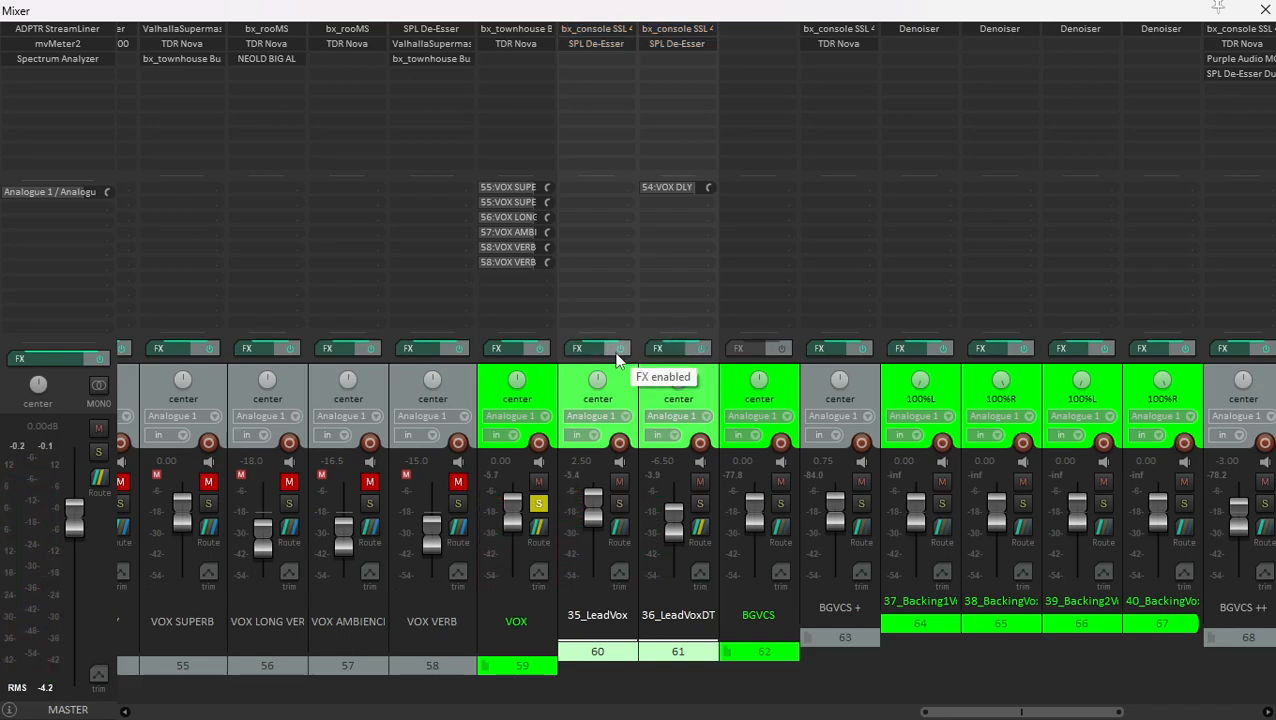
- Examine the bx_console SSL 4000 E on 36_LeadVoxDT and the SPL De-Esser on 35_LeadVox while the vocals play
left_click(667, 30)
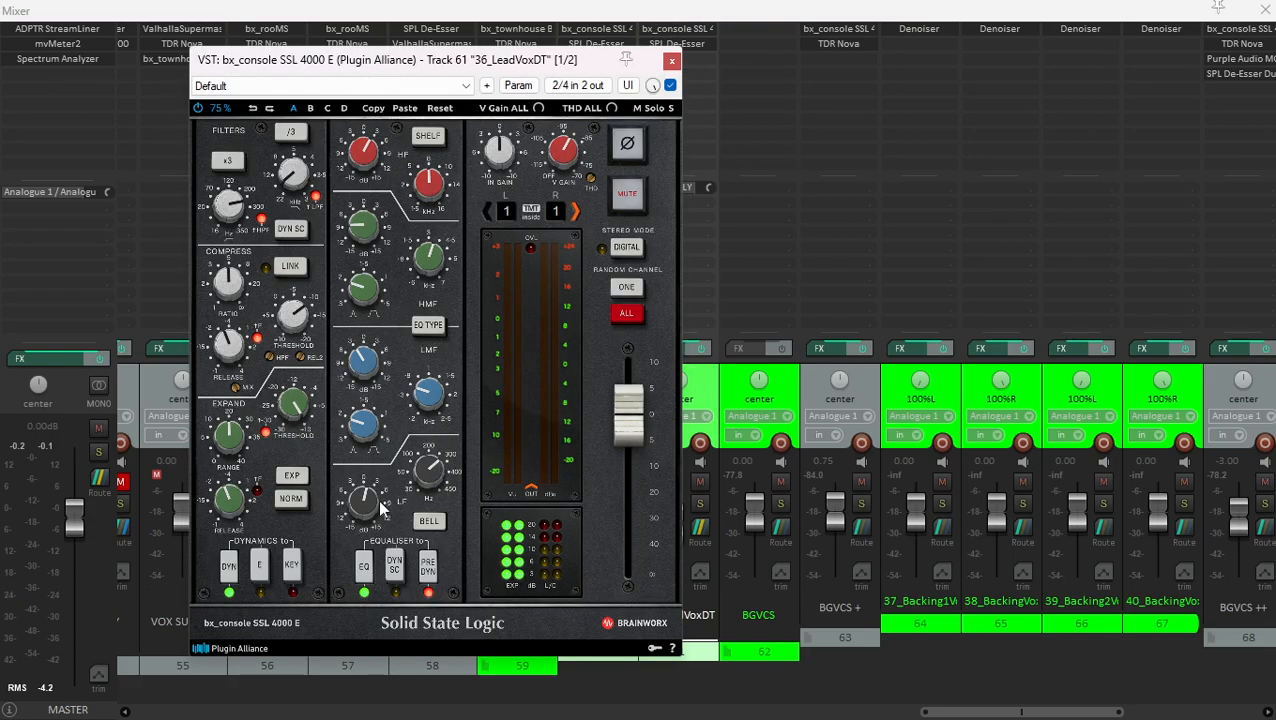
key("space")
left_click(671, 62)
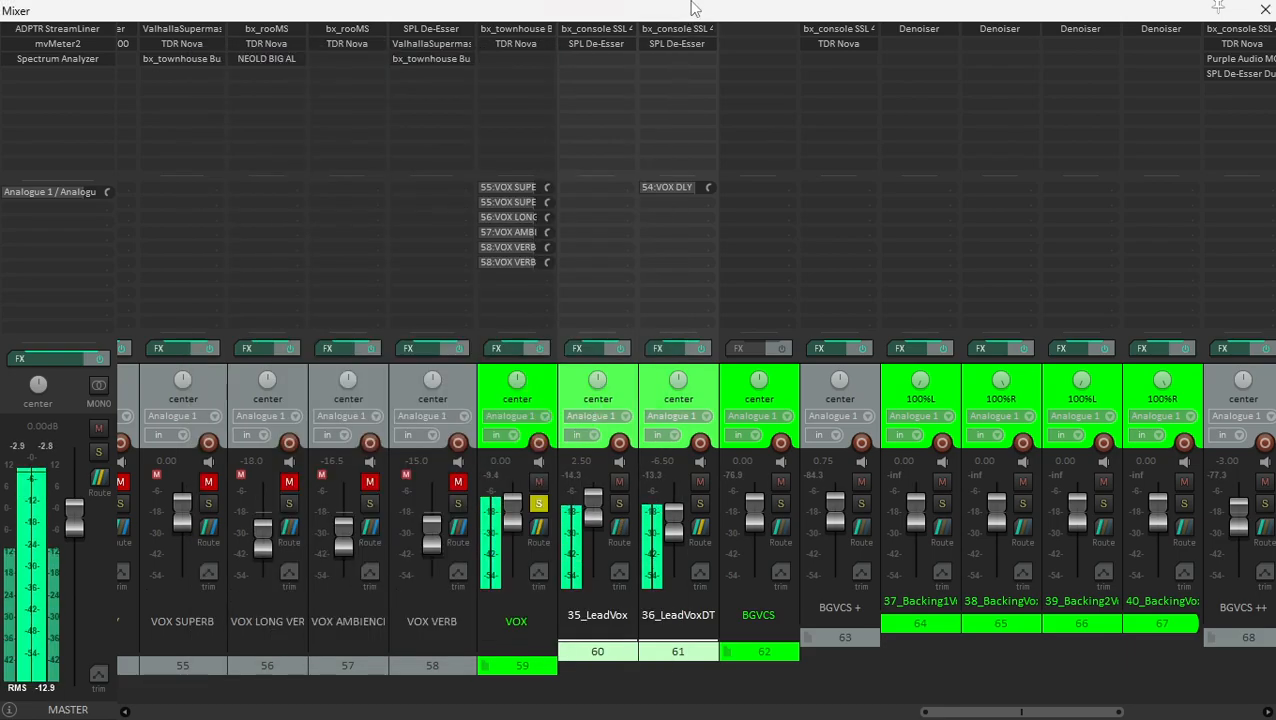
left_click(597, 46)
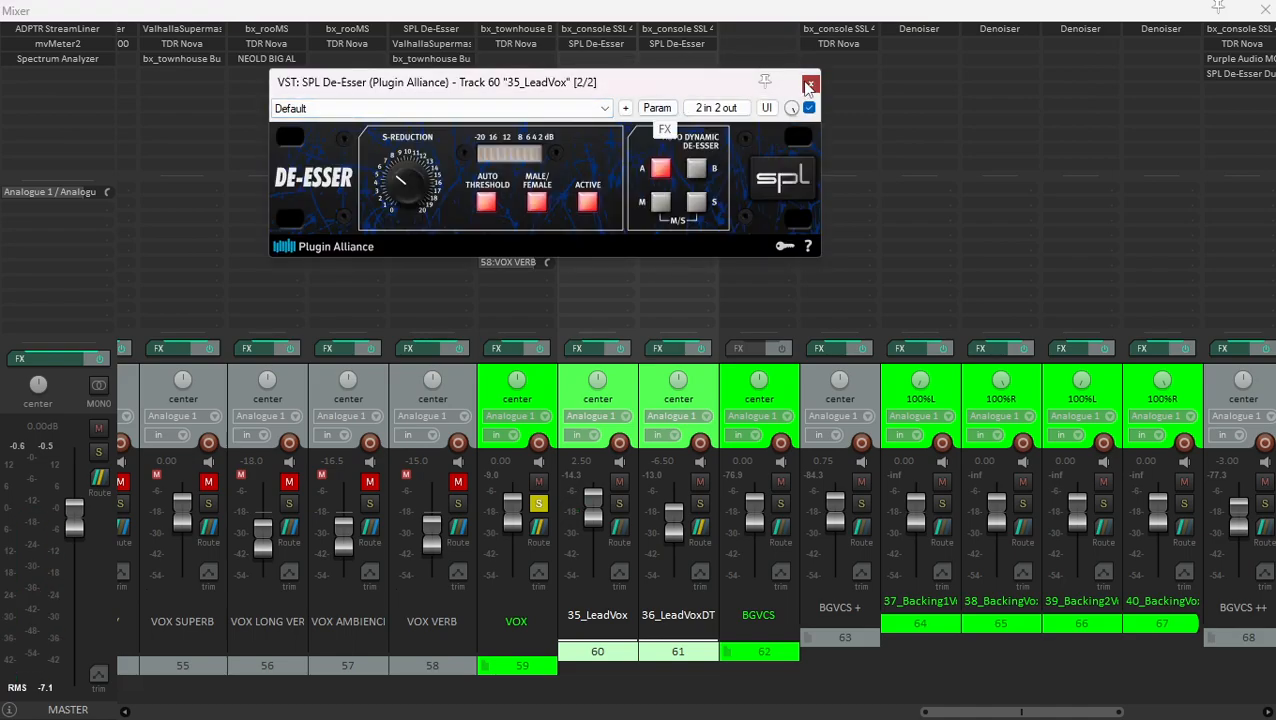
left_click(597, 46)
- Examine the TDR Nova equalizer on the VOX folder during playback, including its high-pass and wide-band settings
left_click(522, 44)
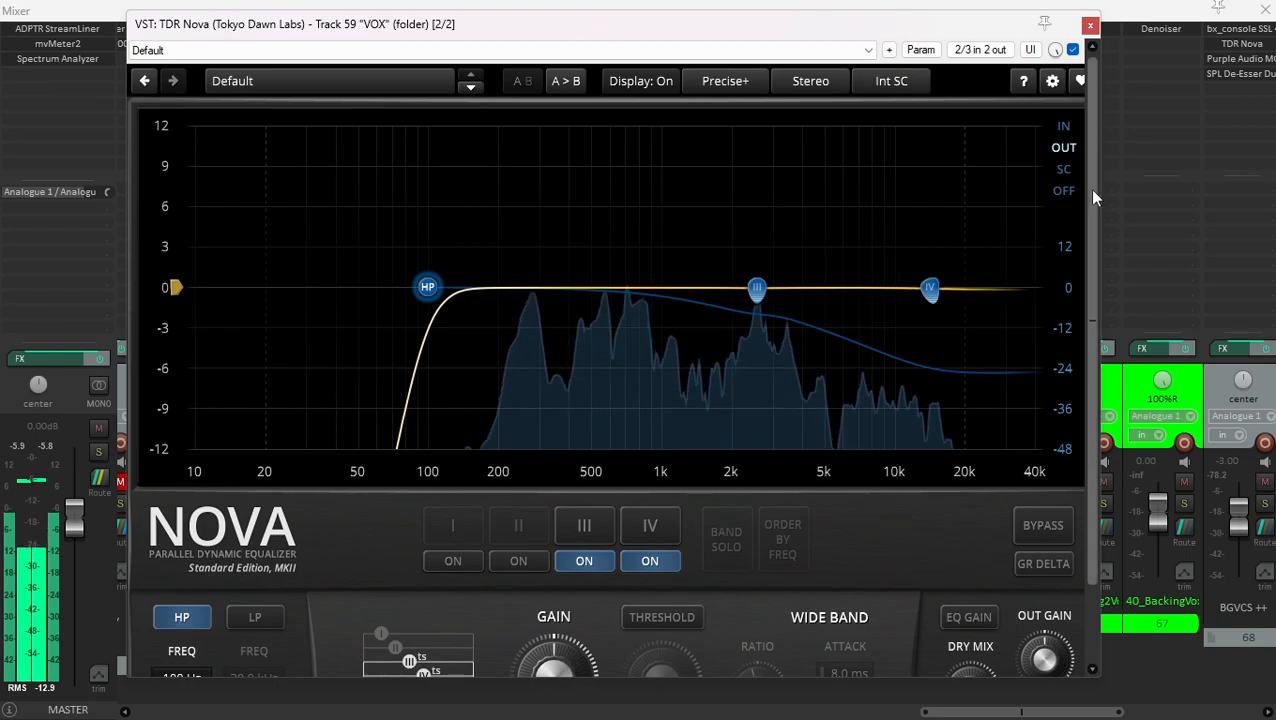
left_click_drag(1089, 188, 1091, 340)
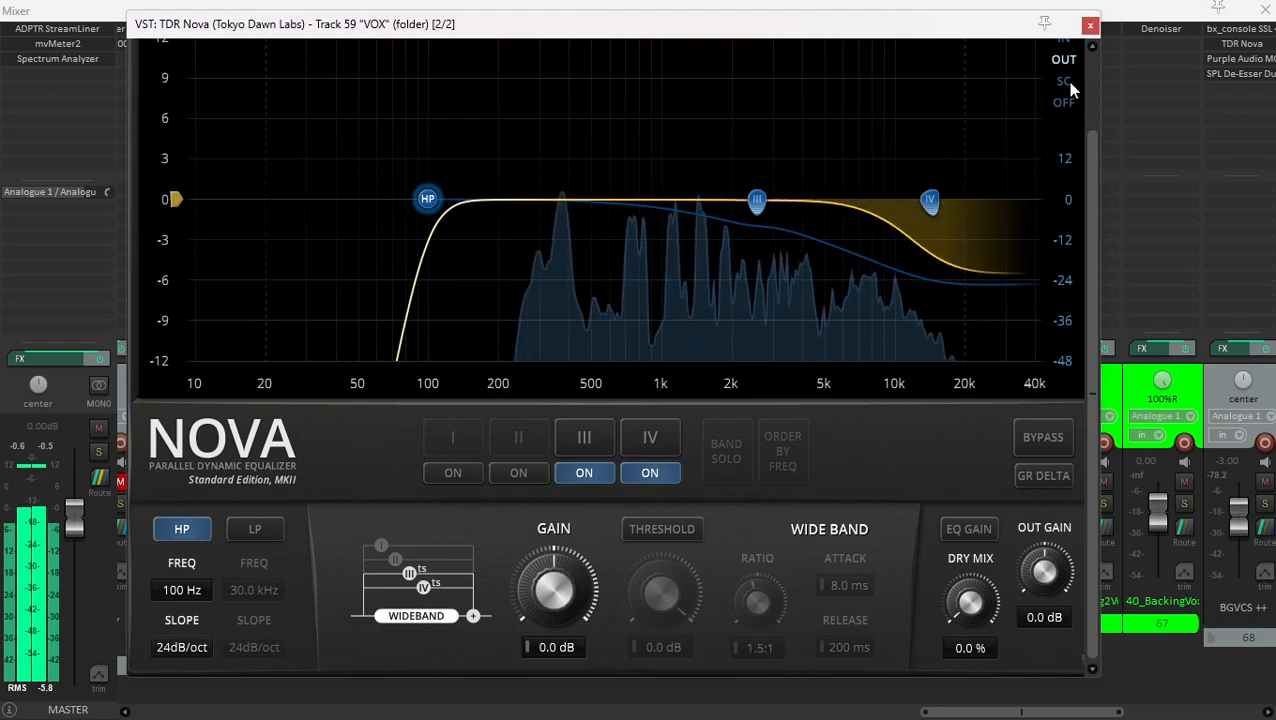
left_click(1090, 27)
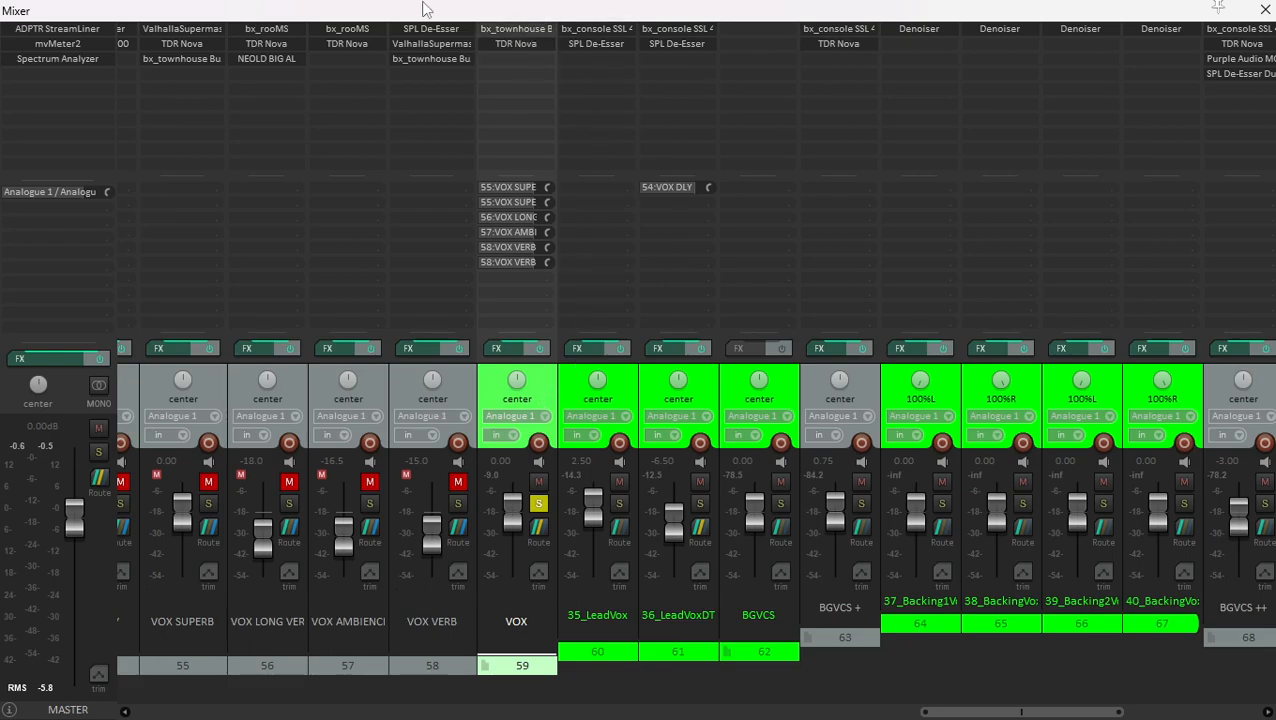
- Unsolo the VOX folder and solo the BGVCS + folder instead
left_click(539, 504)
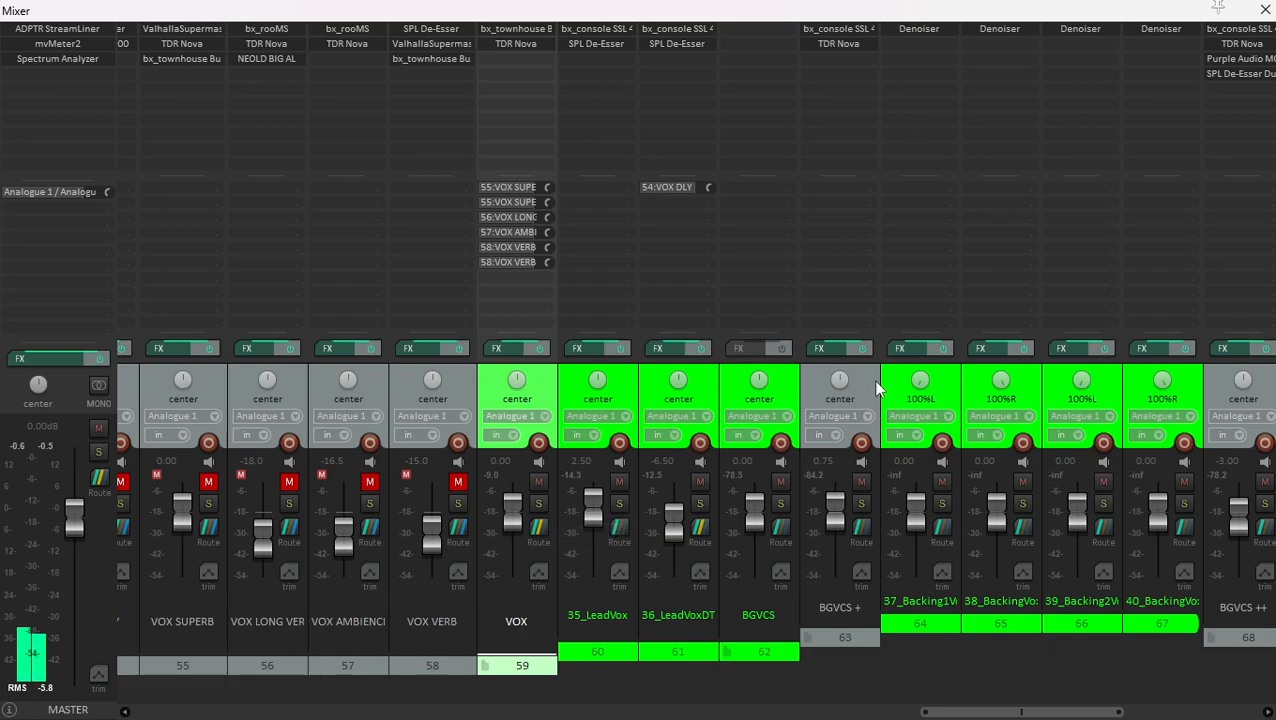
left_click(868, 405)
scroll(866, 503, "right", 2)
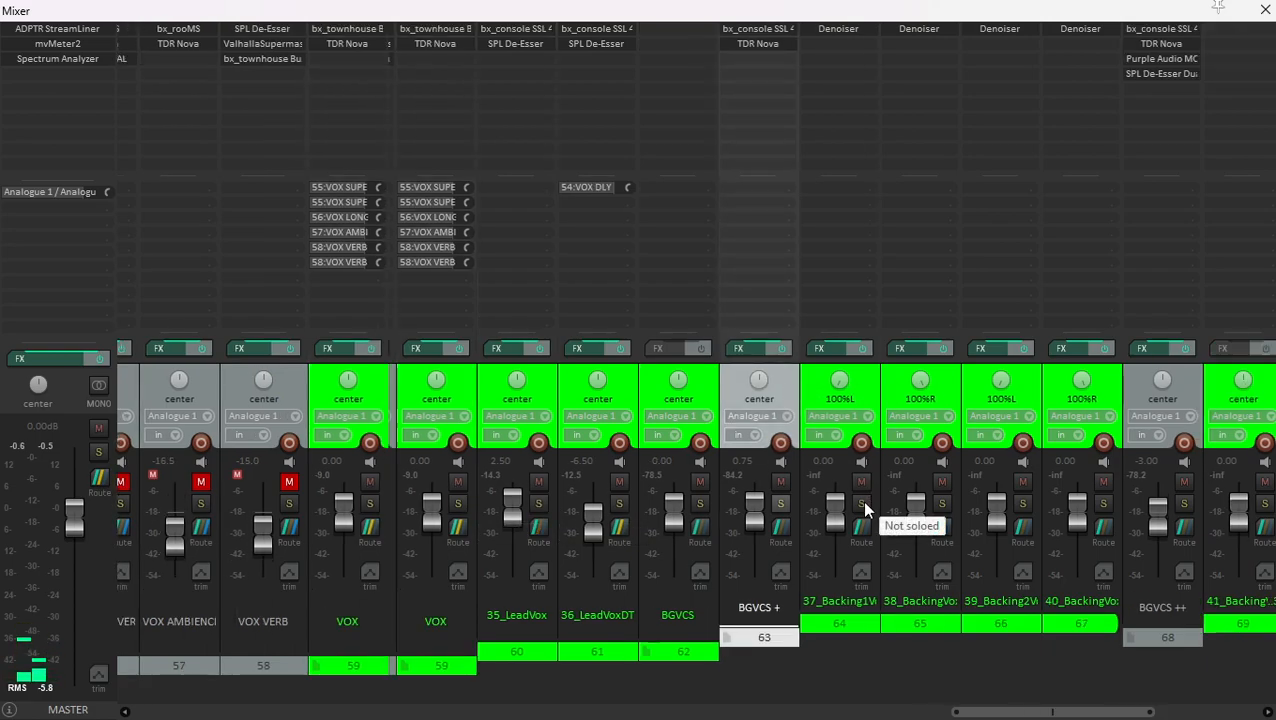
left_click(690, 504)
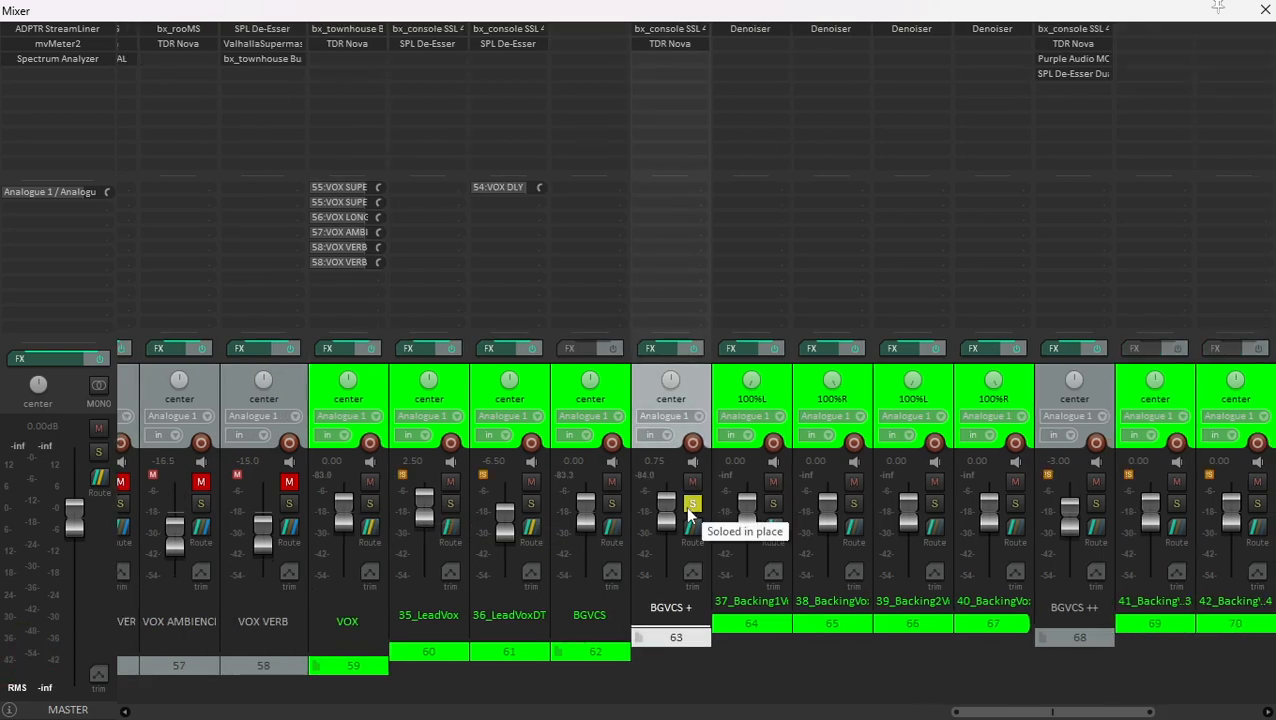
- Play the four BGVCS + backing vocals from their first phrase in the arrangement and watch their levels in the mixer
key("ctrl+m")
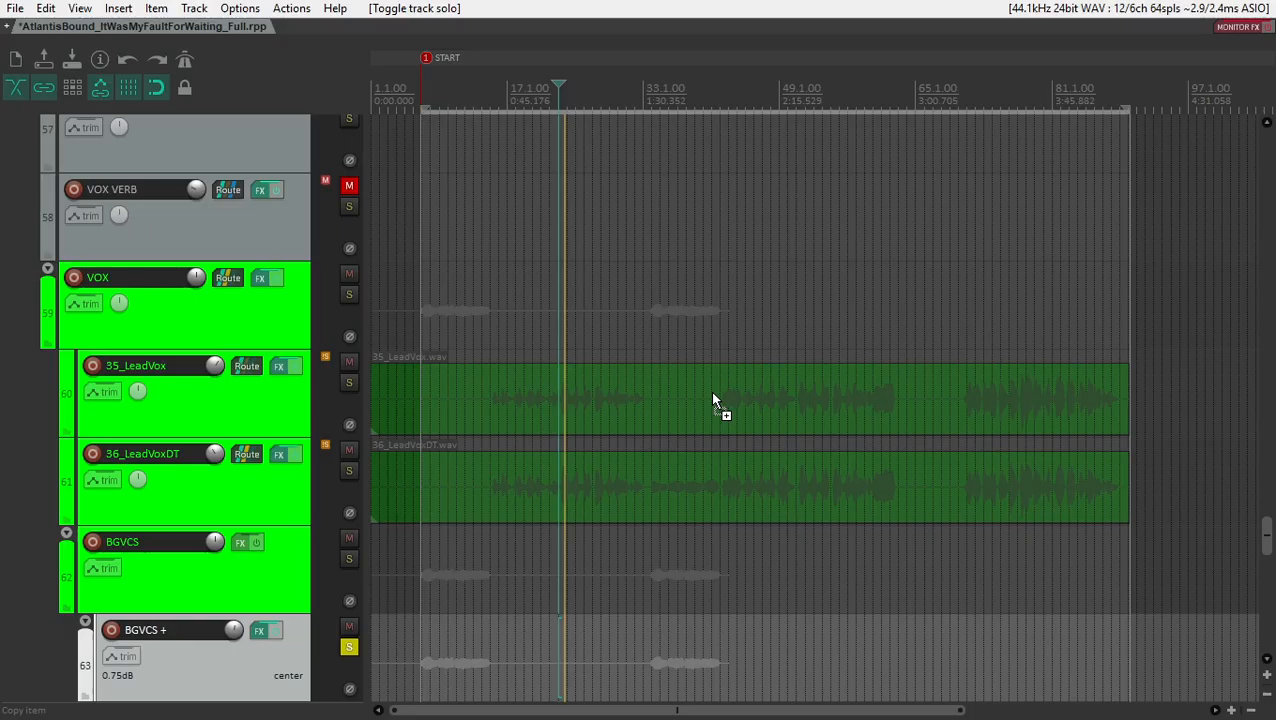
scroll(640, 415, "down", 2)
scroll(568, 431, "down", 5)
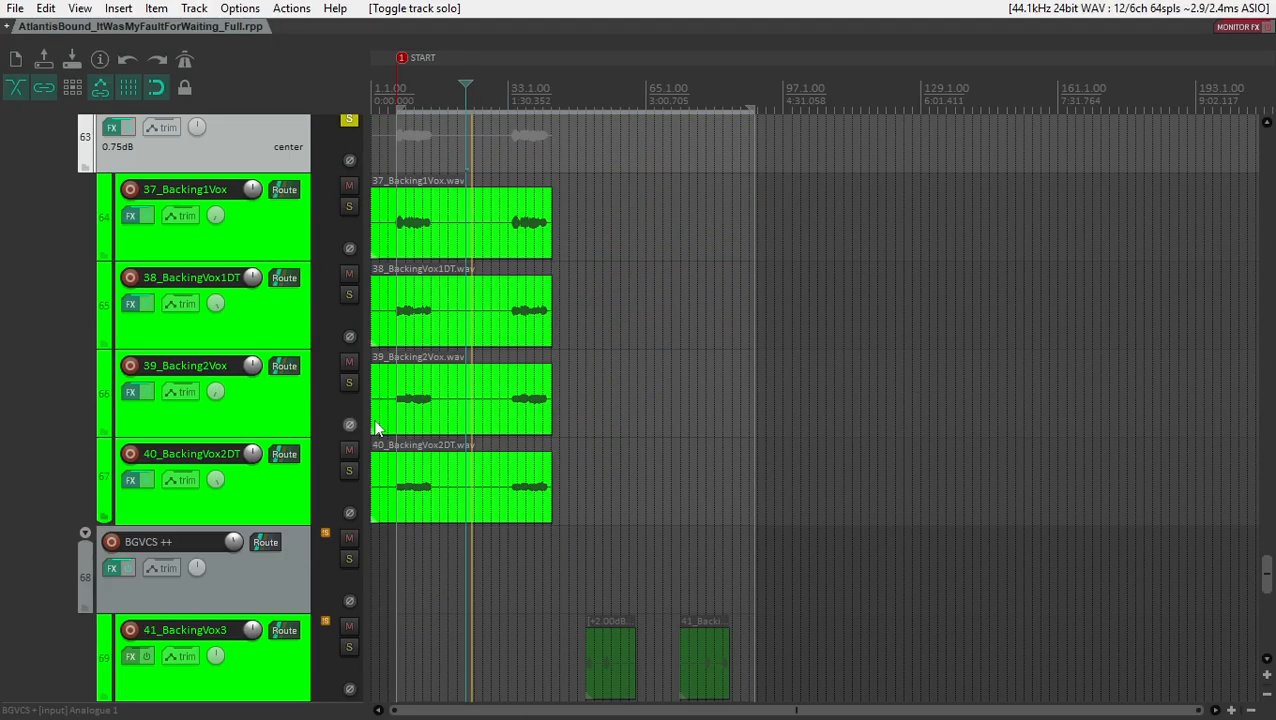
left_click(398, 333)
key("ctrl+m")
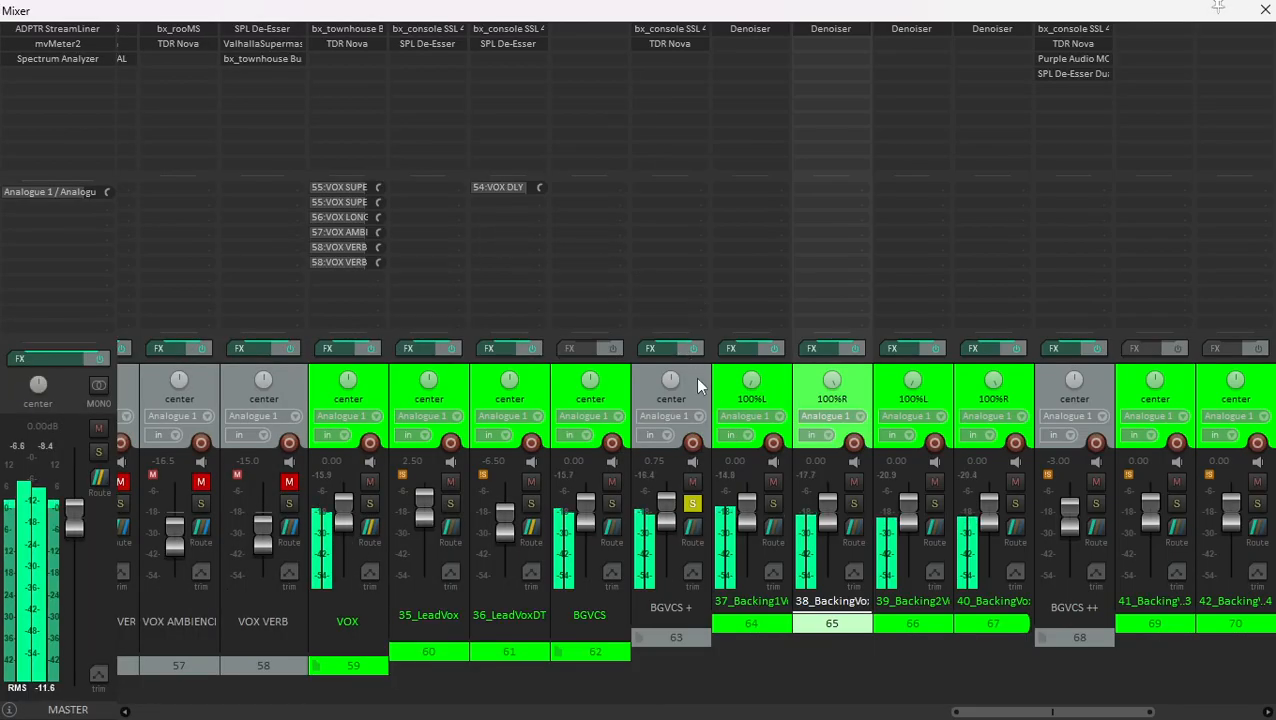
mouse_move(666, 516)
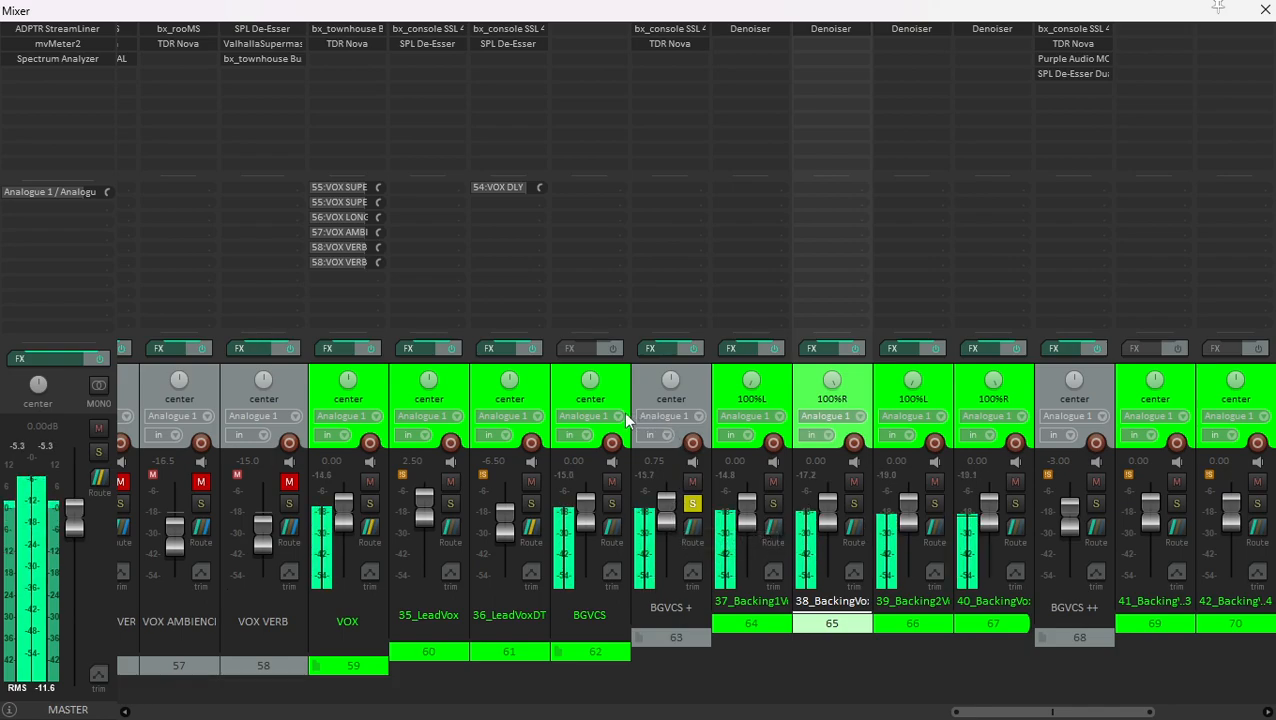
- Examine the bx_console SSL 4000 E on the BGVCS + folder while the backing vocals play
left_click(693, 384)
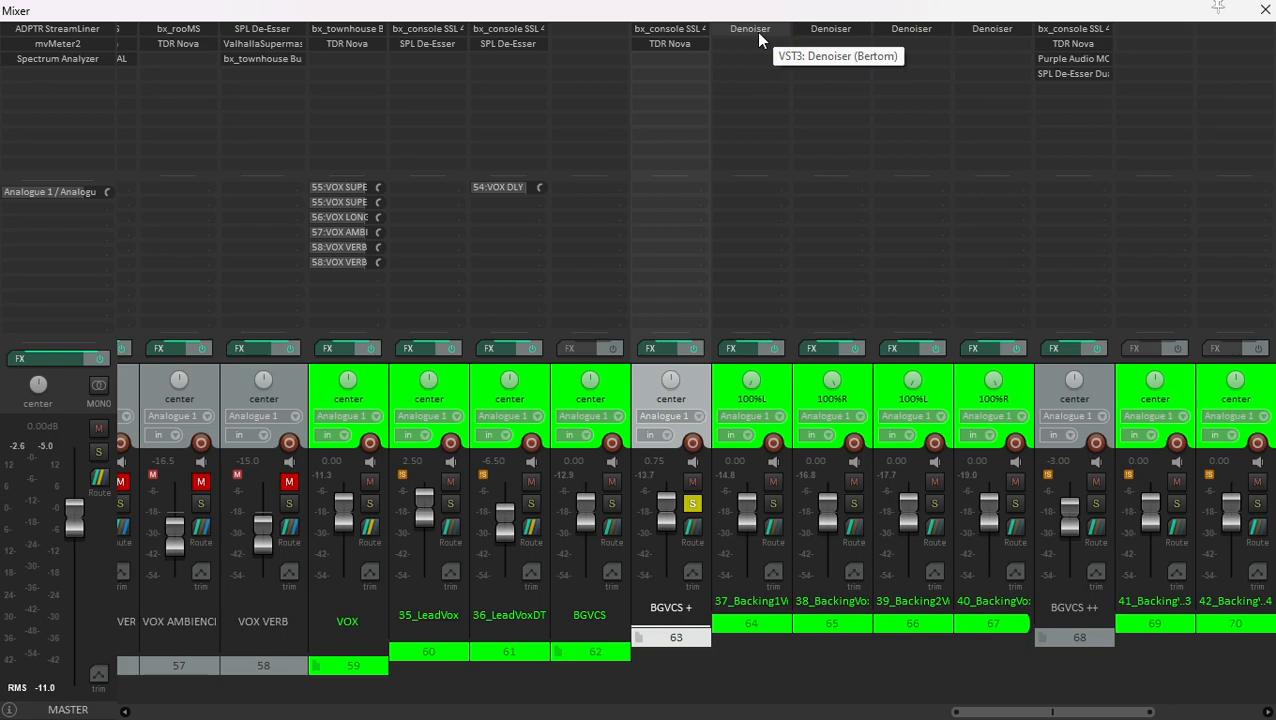
double_click(680, 30)
left_click_drag(660, 45, 720, 44)
key("space")
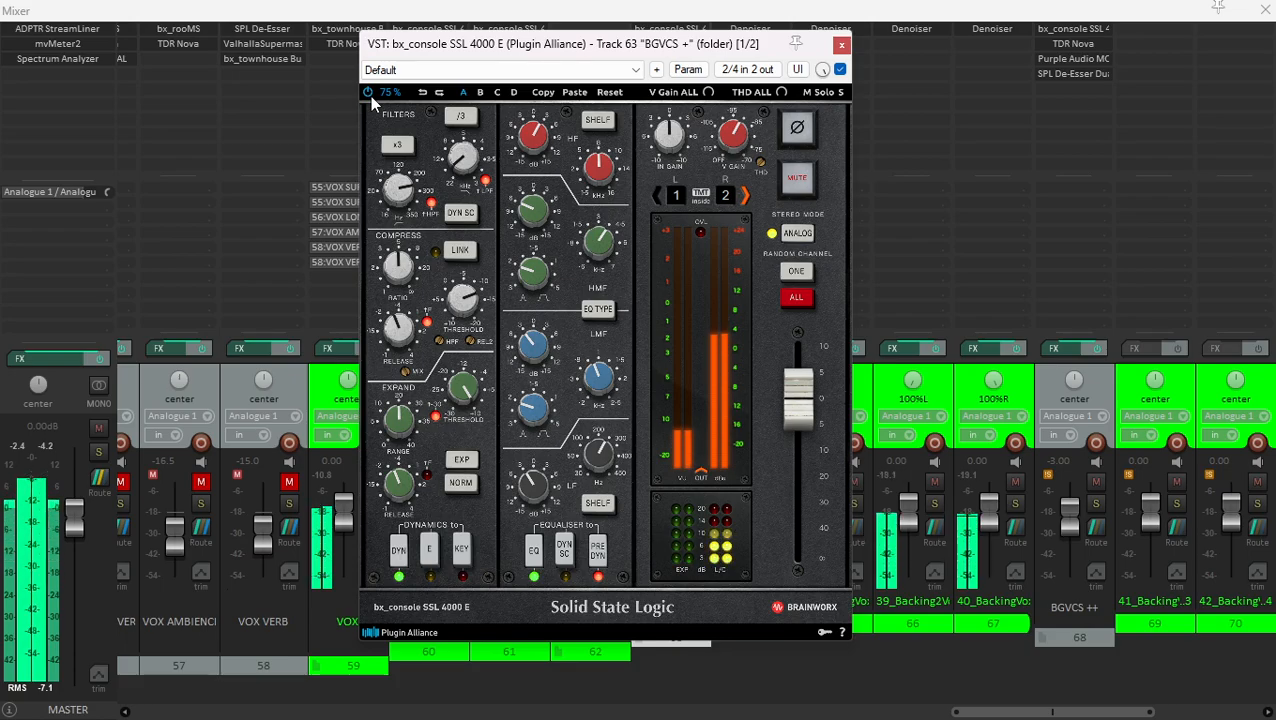
left_click(843, 46)
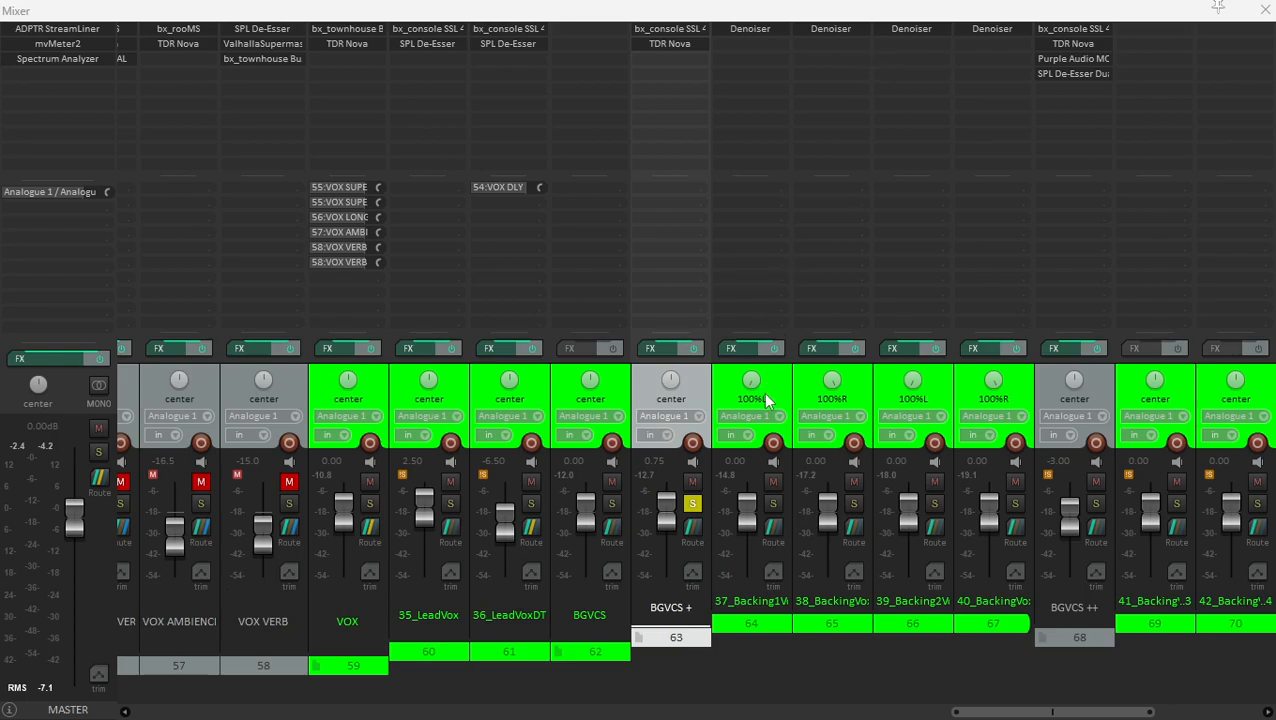
- Unsolo the BGVCS + folder and solo the BGVCS ++ folder
left_click(693, 504)
scroll(1071, 462, "right", 4)
left_click(764, 505)
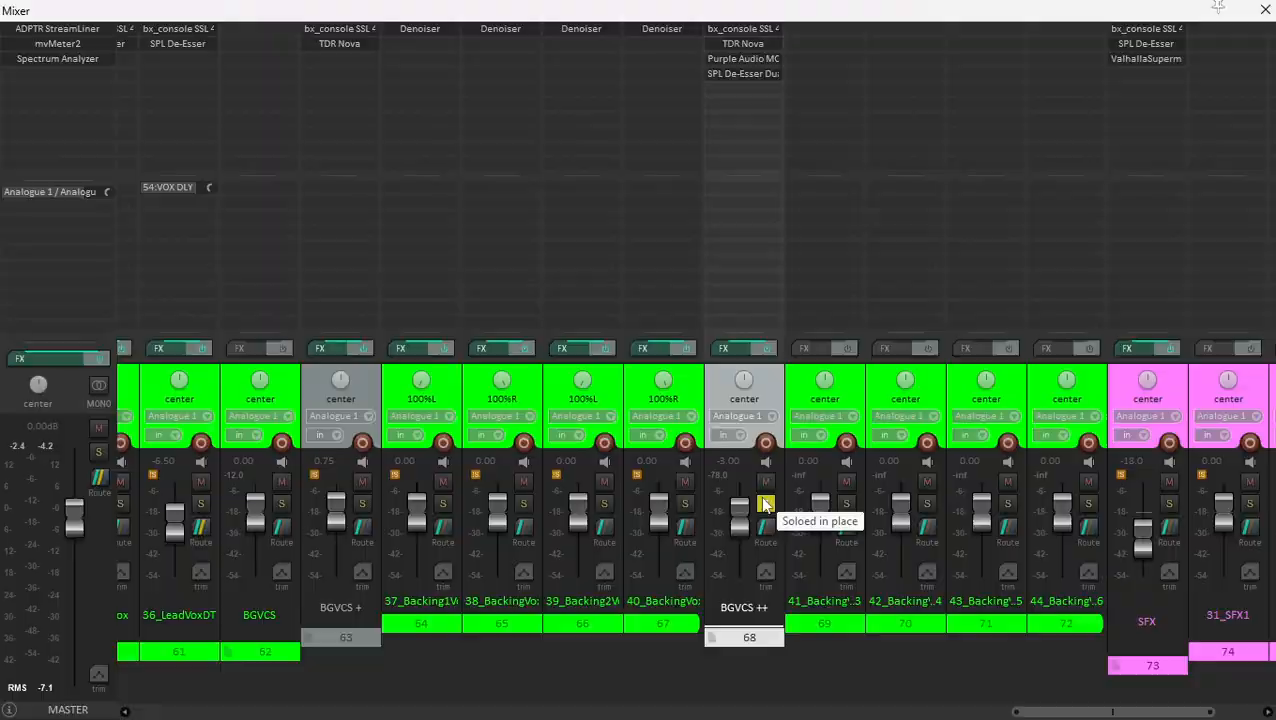
- Locate the BGVCS ++ clips in the arrangement and play them from within their first section
key("ctrl+m")
scroll(303, 491, "down", 6)
scroll(618, 336, "up", 4)
scroll(356, 274, "up", 3)
scroll(826, 436, "down", 3)
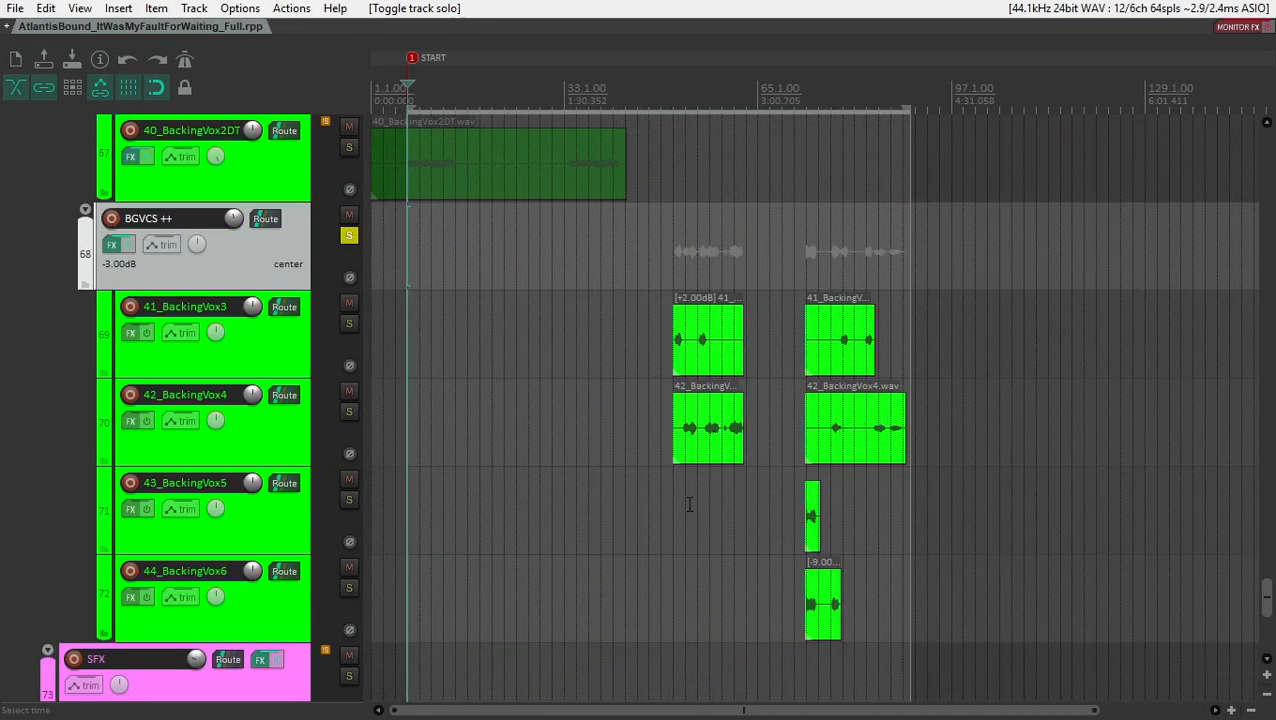
left_click(689, 505)
key("space")
scroll(709, 490, "up", 3)
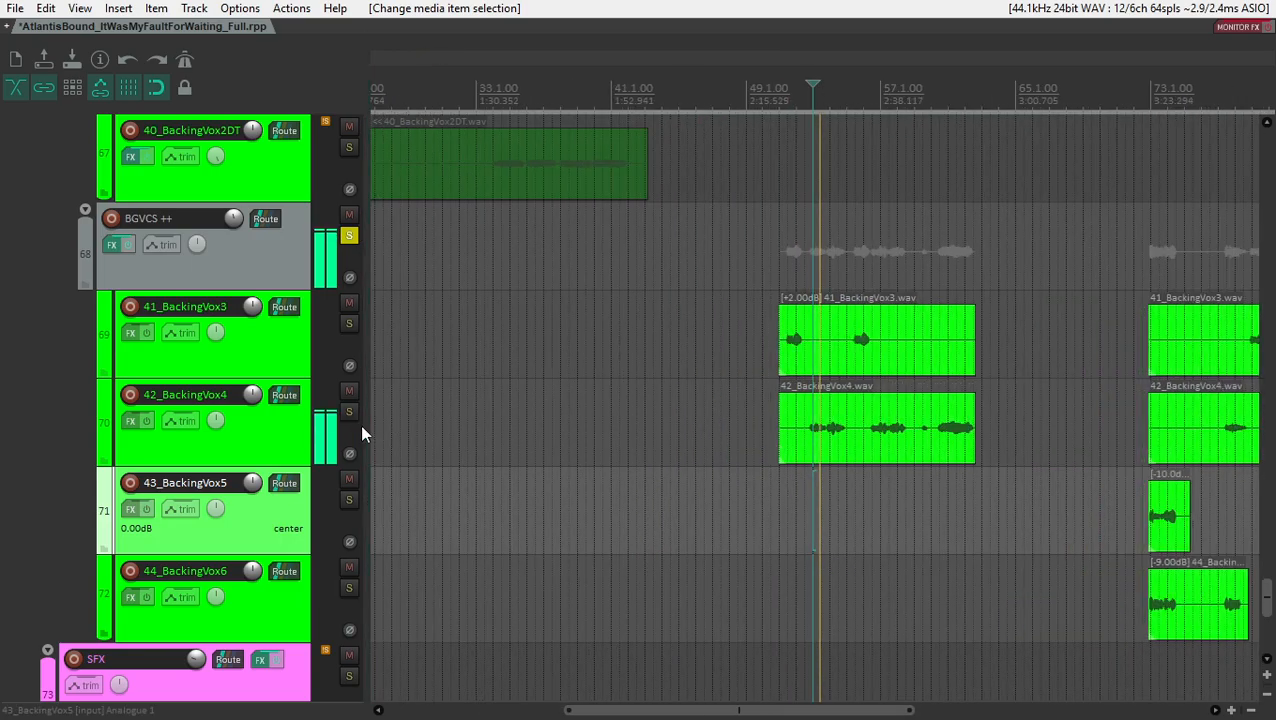
- Select the BGVCS ++ folder track, return to its mixer channel and stop playback
scroll(361, 425, "down", 4)
left_click(328, 316)
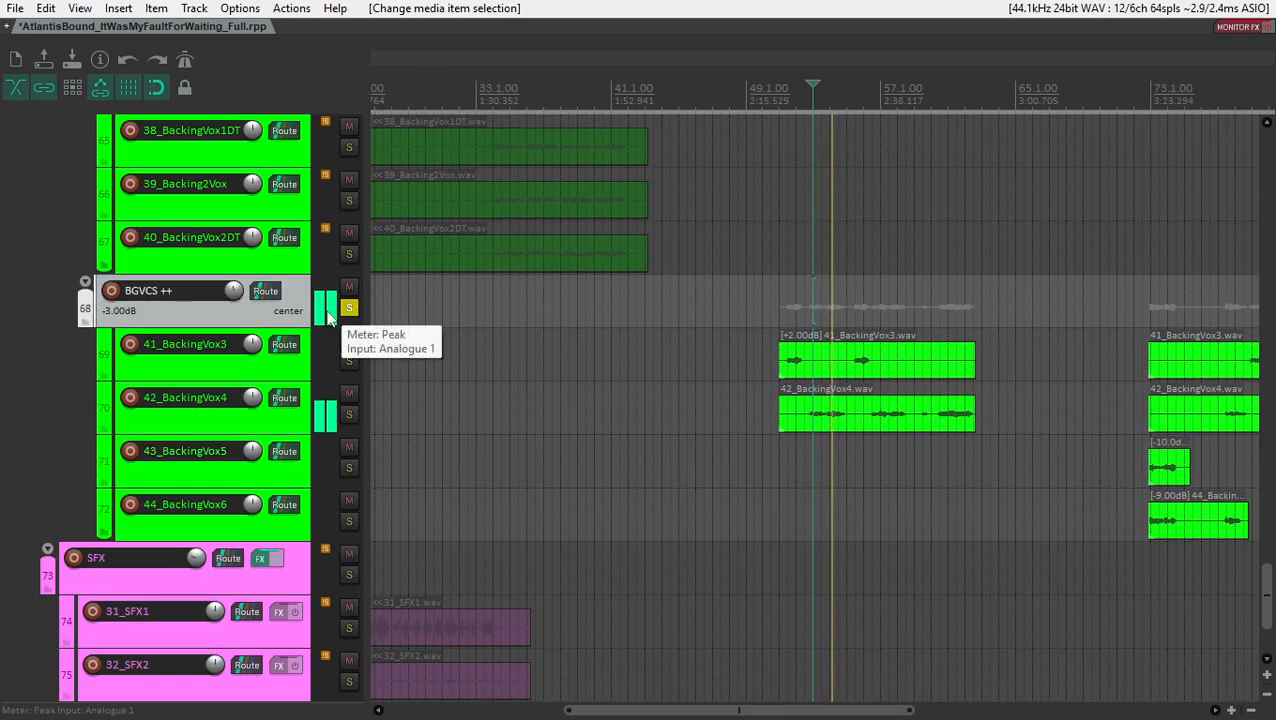
key("ctrl+m")
key("space")
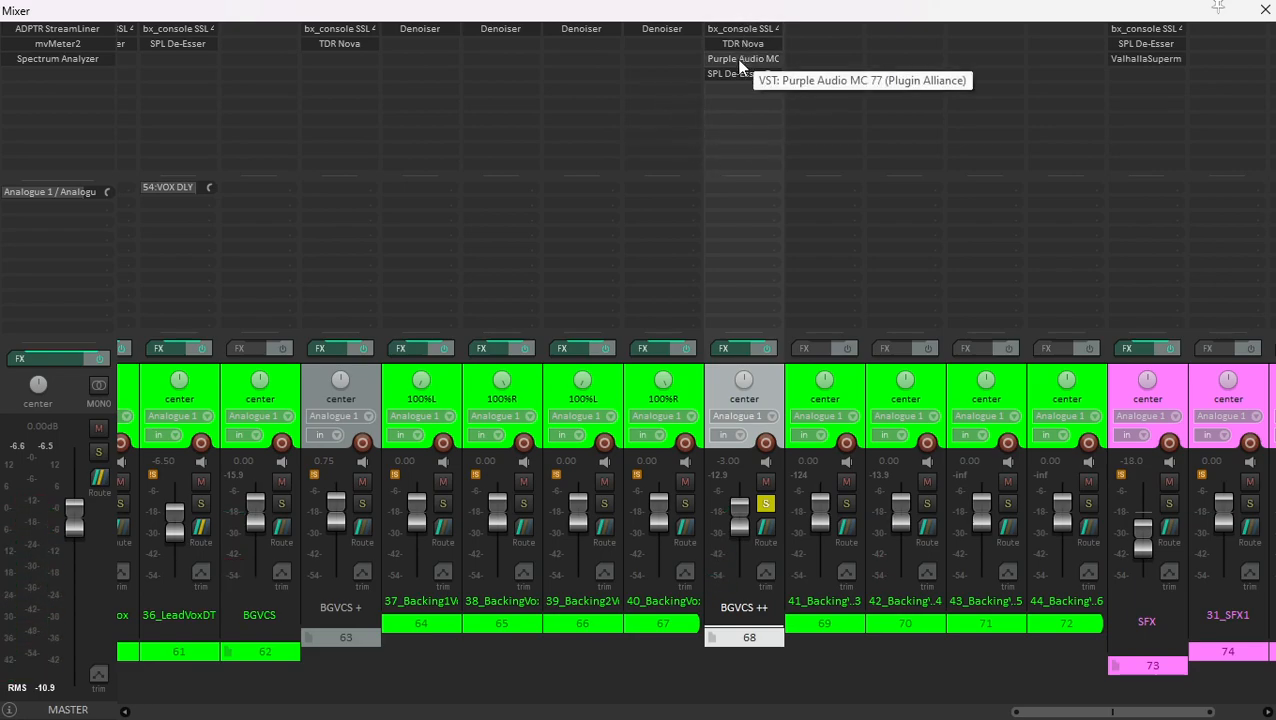
- Examine the Purple Audio MC 77 limiting amplifier on the BGVCS ++ folder while the backing vocals play
left_click(742, 60)
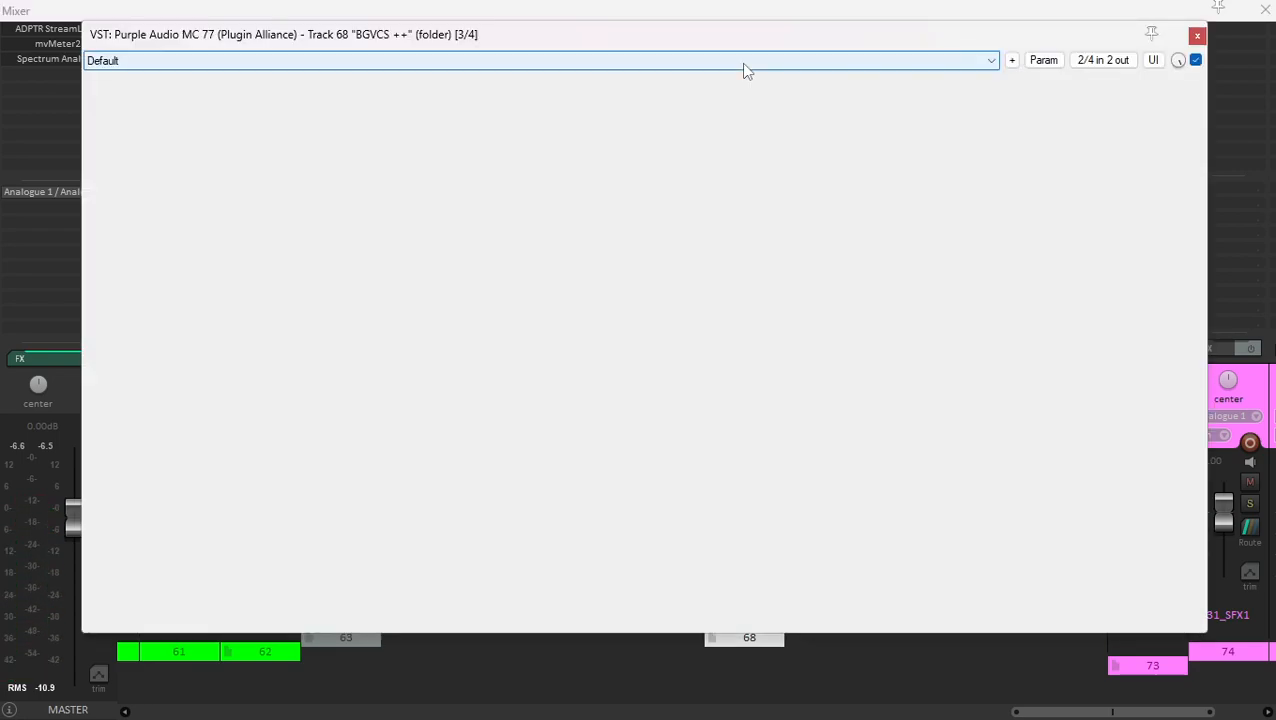
key("space")
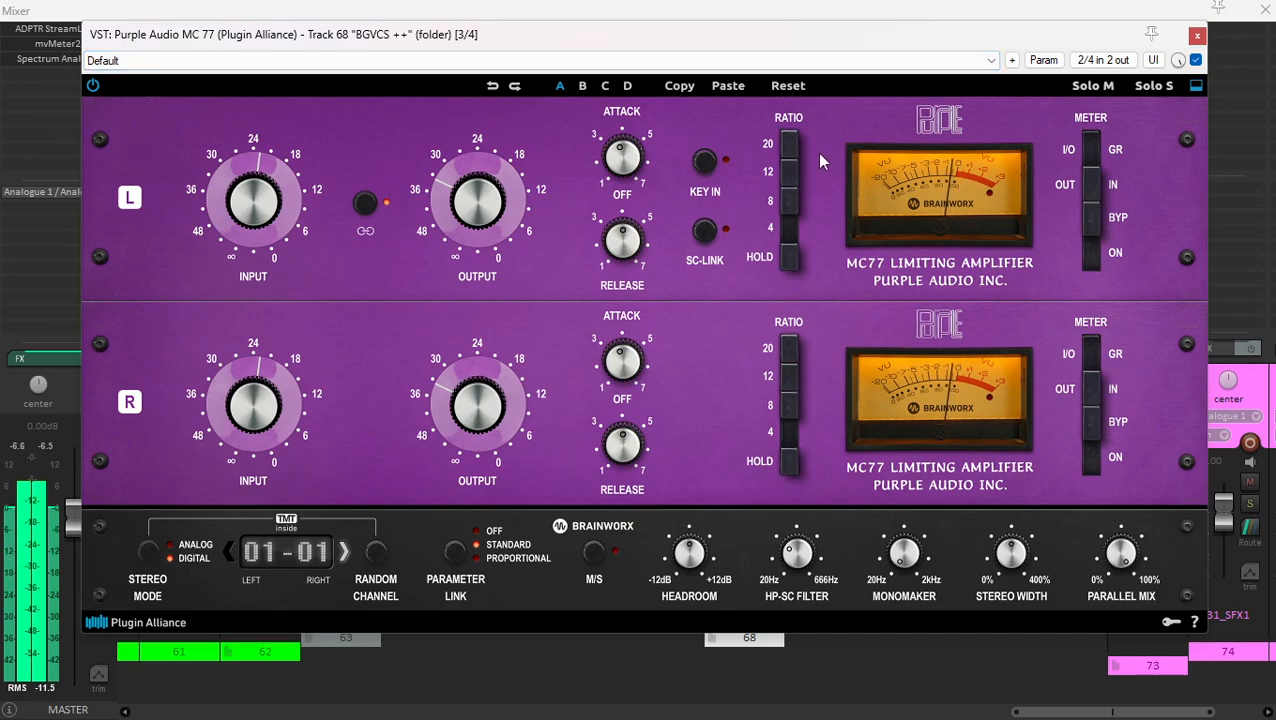
left_click(1197, 37)
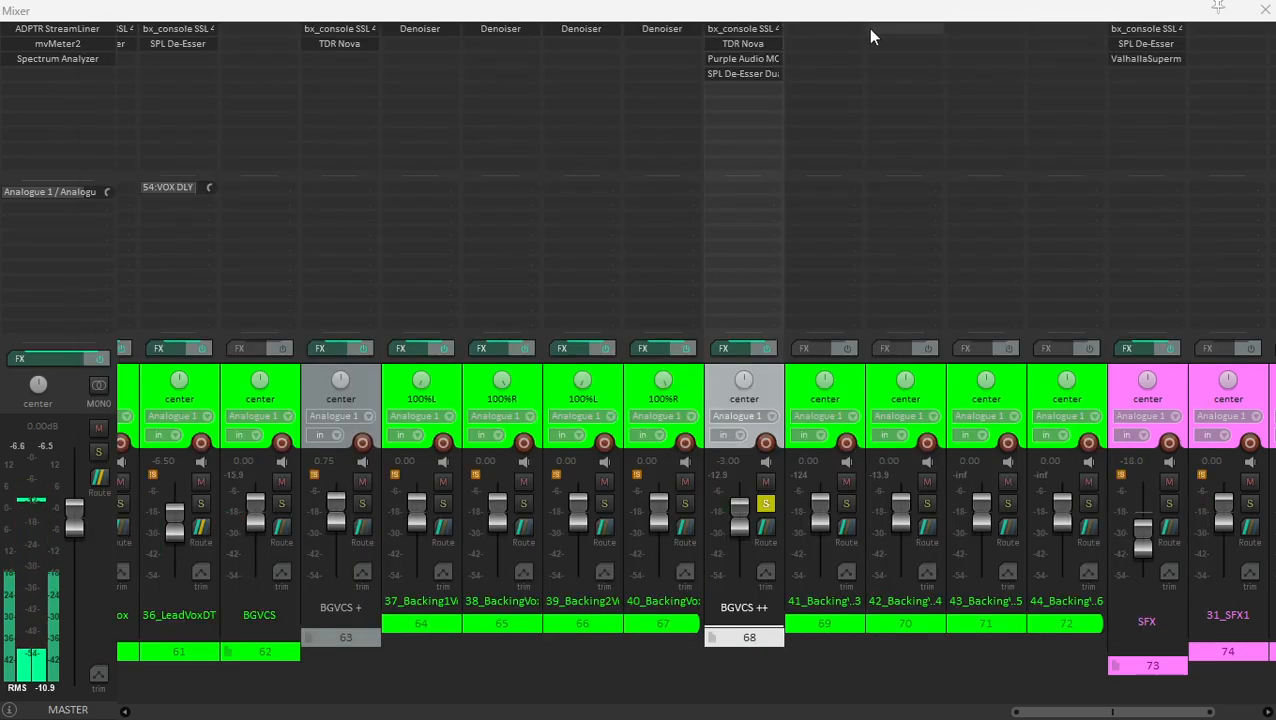
- Review the filter, EQ and compression settings of the bx_console SSL 4000 E on the BGVCS ++ folder
left_click(710, 29)
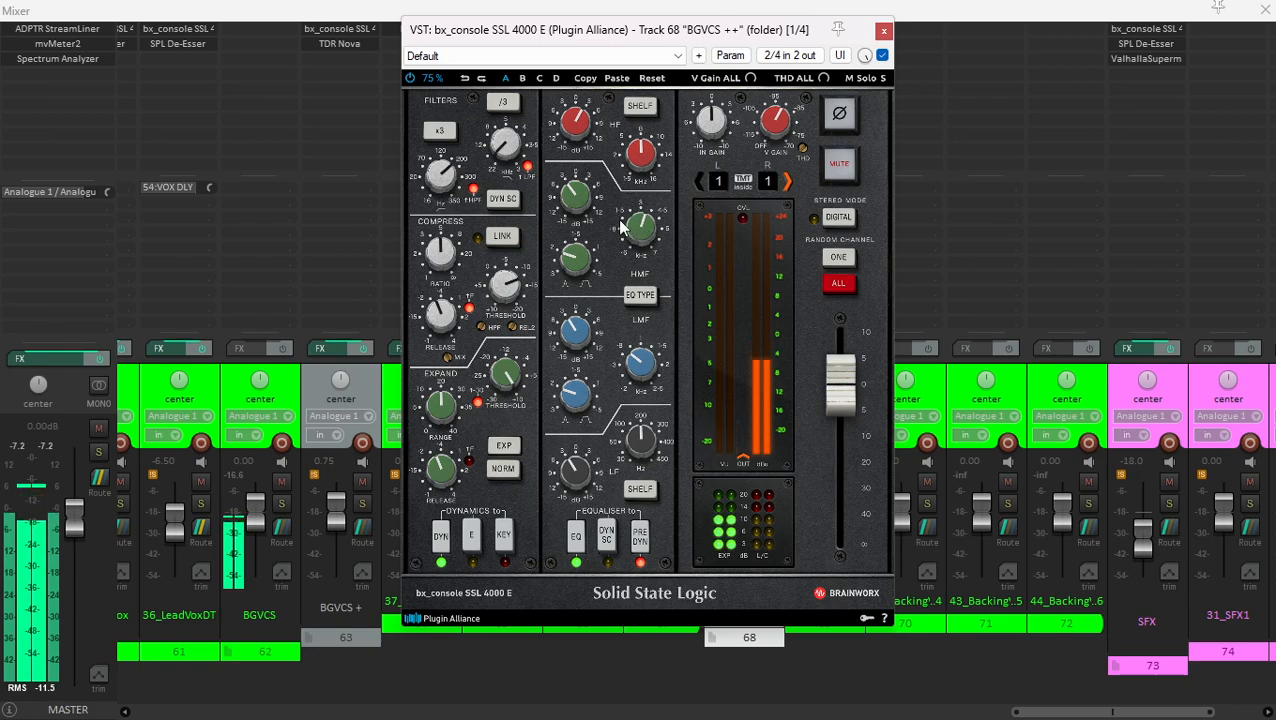
mouse_move(581, 207)
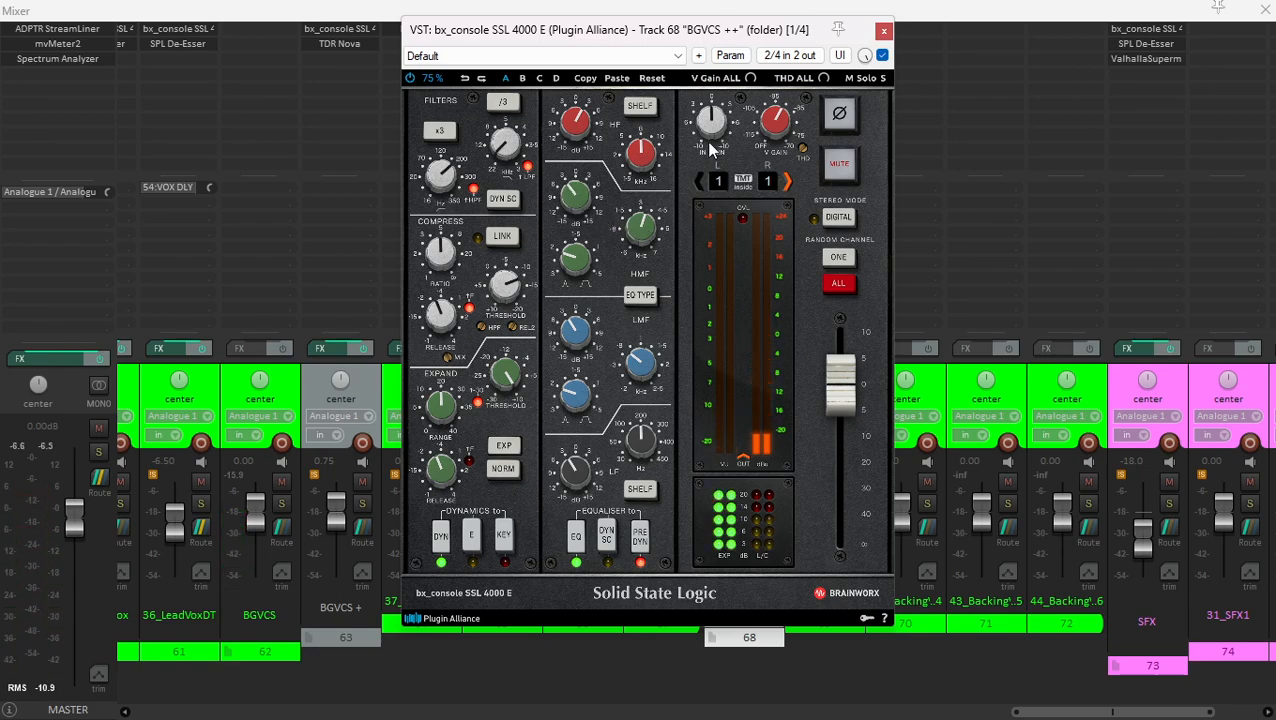
left_click(884, 33)
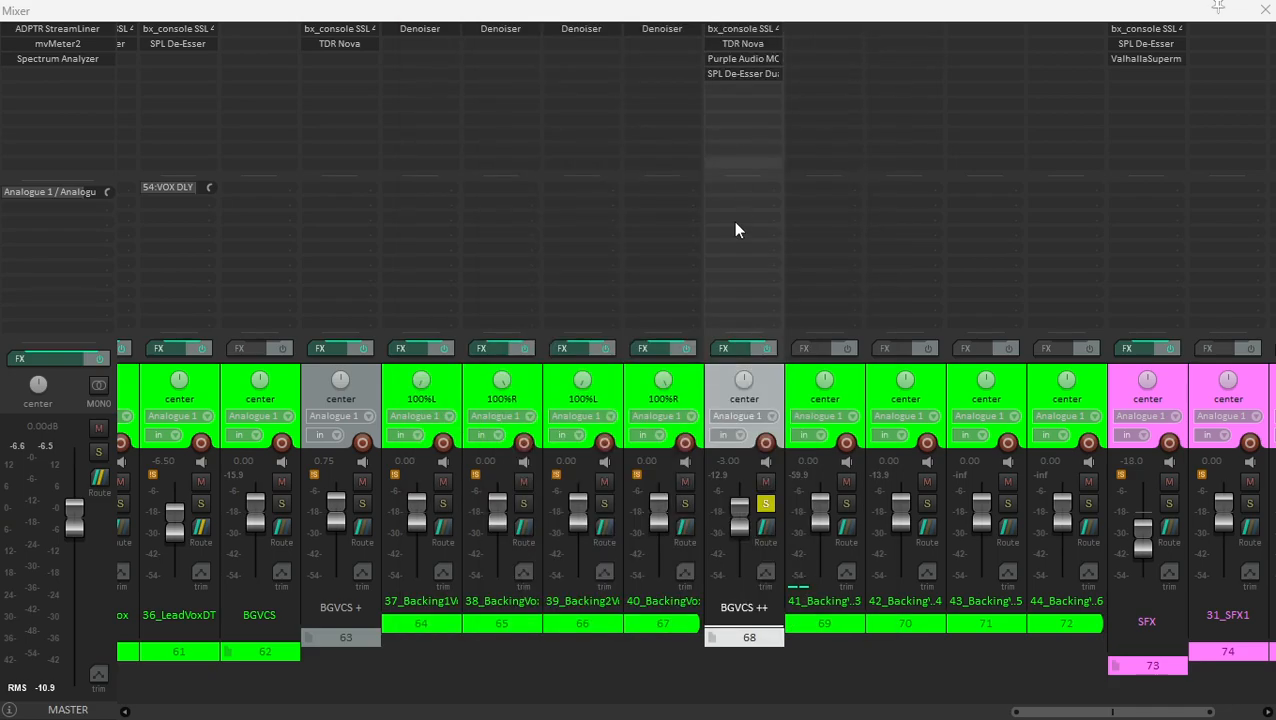
left_click(745, 30)
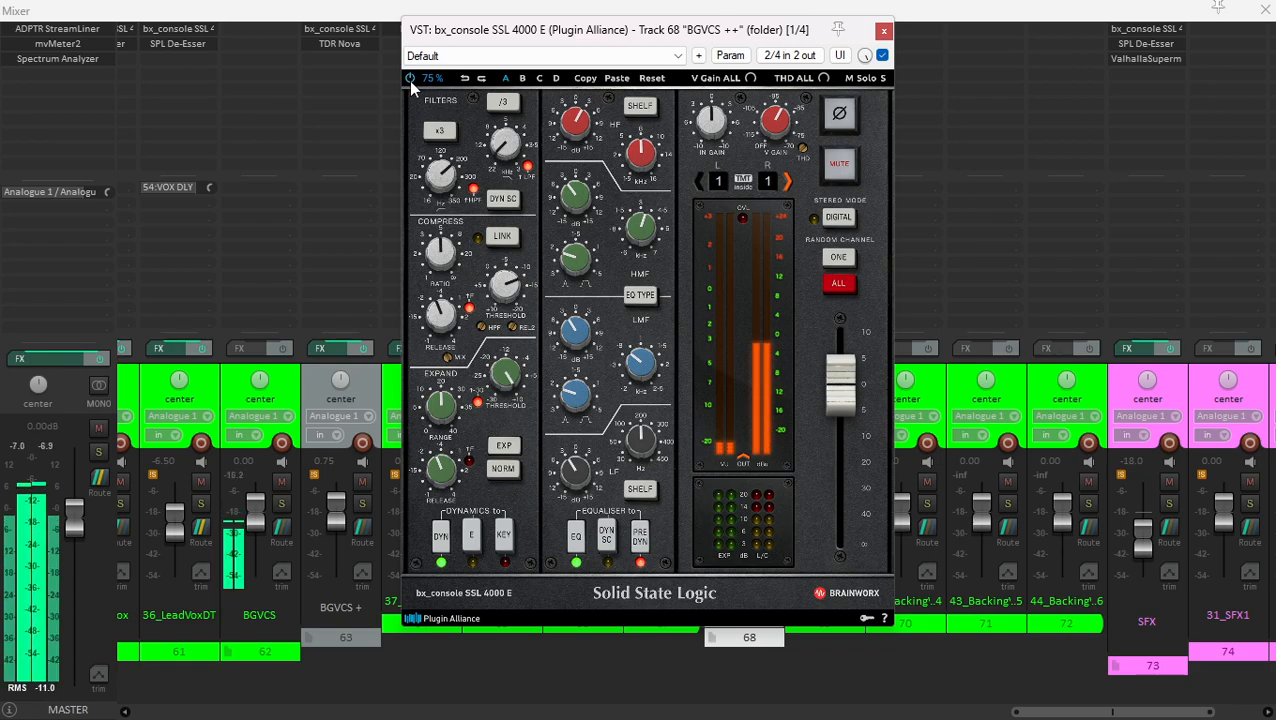
left_click(880, 33)
- Examine the TDR Nova and the SPL De-Esser Dual-Band on the BGVCS ++ folder during playback
left_click(757, 41)
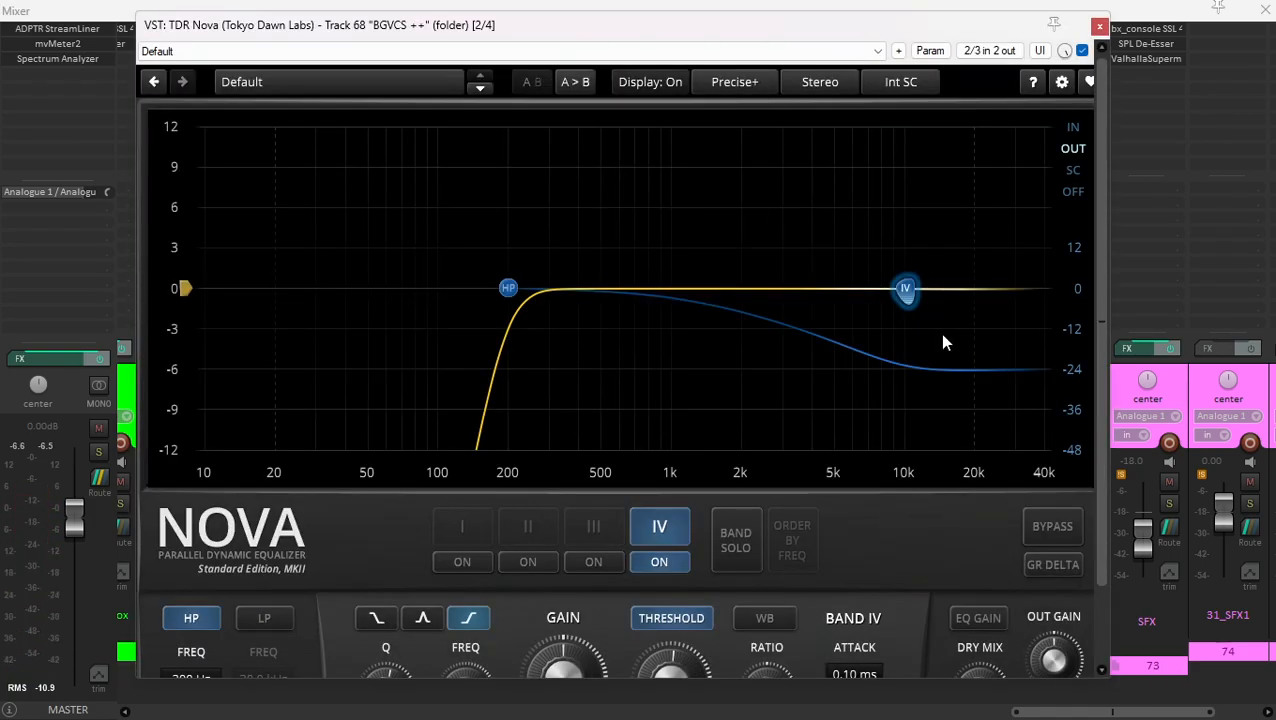
key("space")
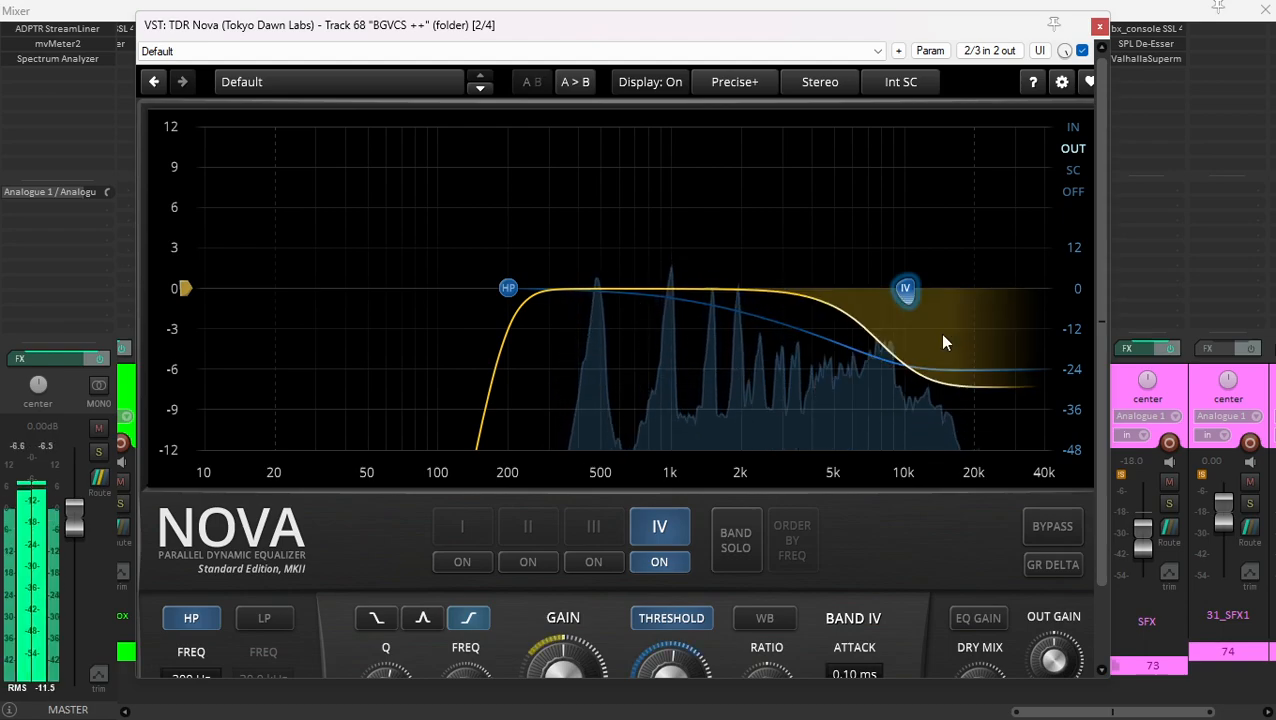
left_click(1099, 25)
left_click(722, 80)
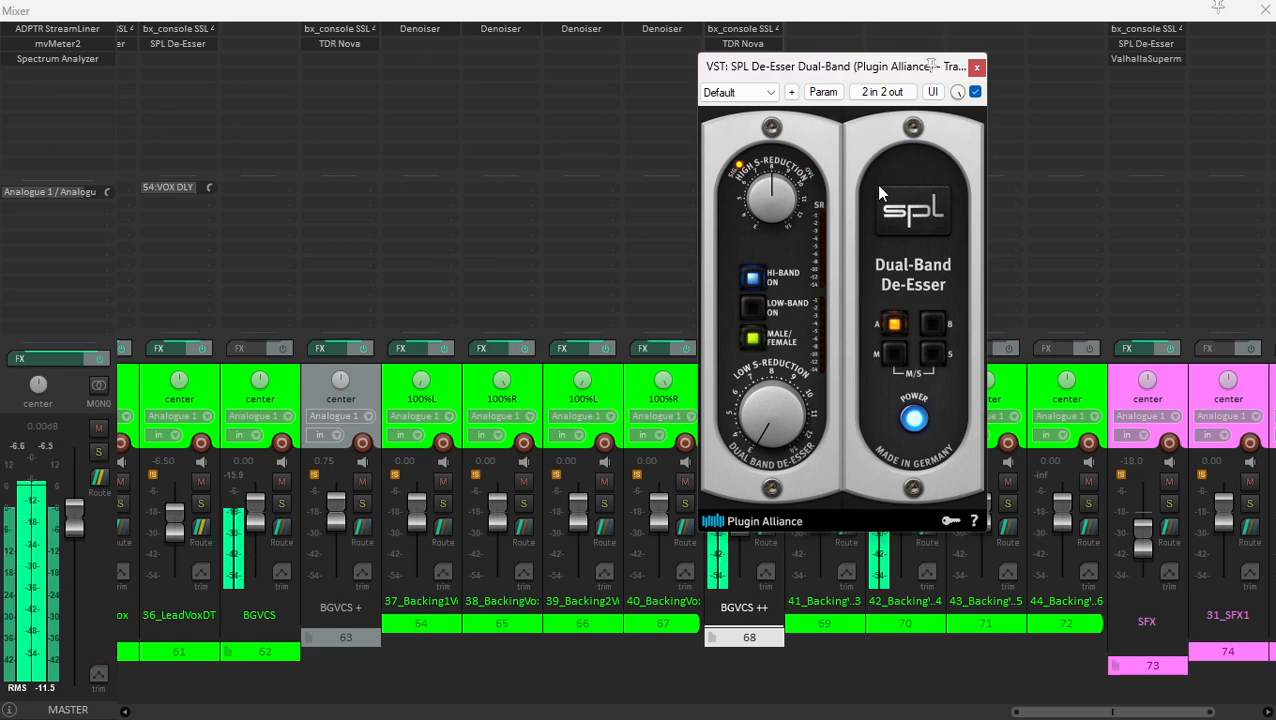
left_click(976, 70)
- Unsolo the BGVCS ++ folder
left_click(800, 376)
left_click(769, 383)
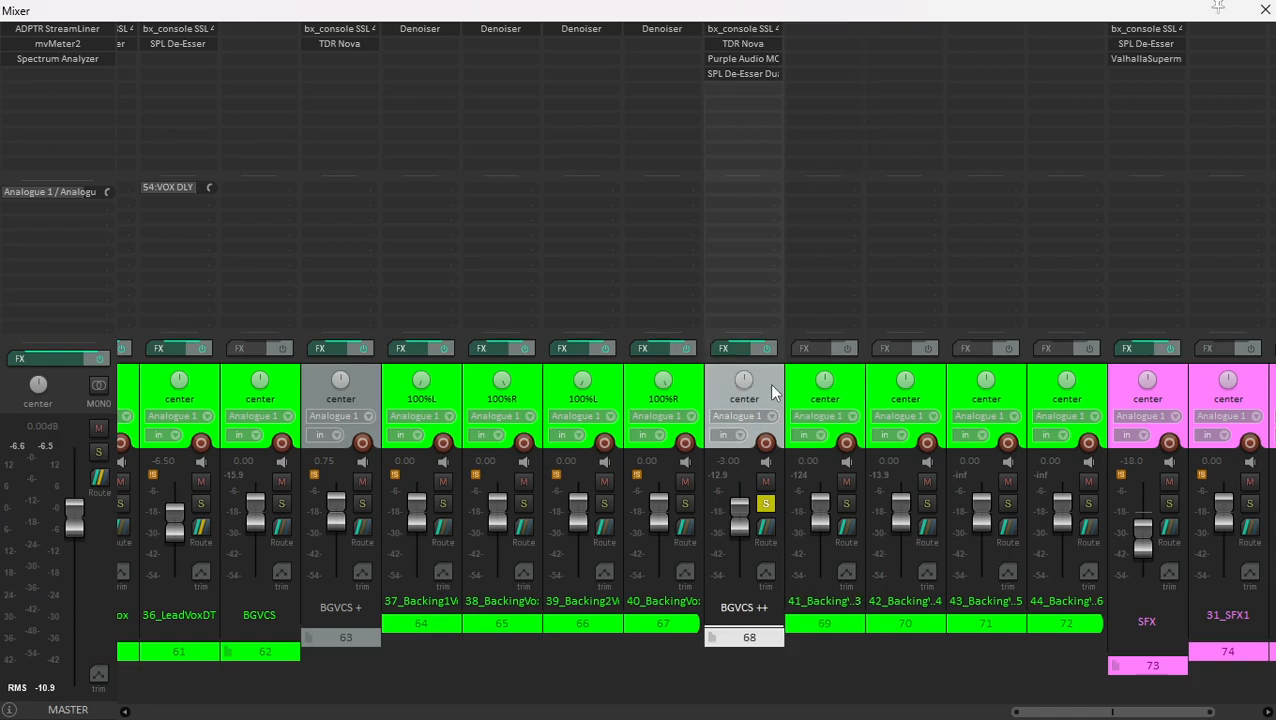
left_click(765, 503)
left_click(786, 380)
left_click(772, 388)
- Select the vocal effect tracks from VOX DLY through VOX VERB and unmute them together
scroll(772, 388, "right", 3)
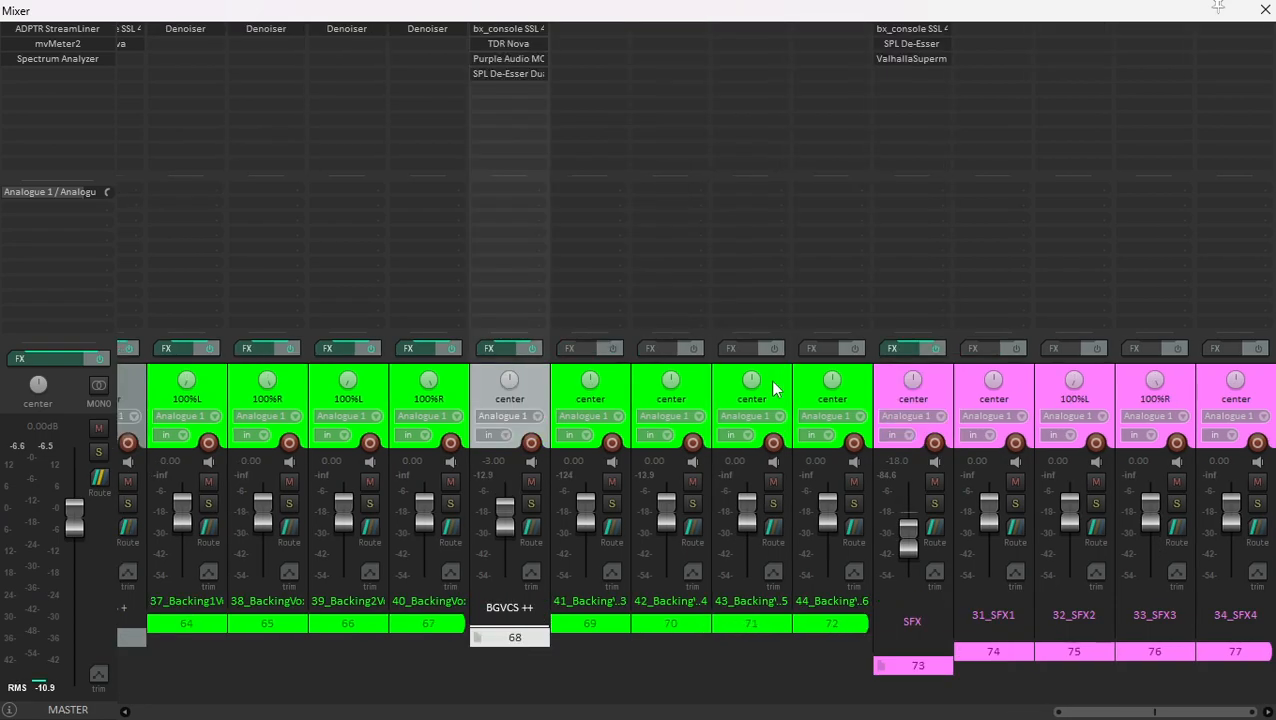
scroll(772, 388, "left", 10)
scroll(617, 437, "right", 5)
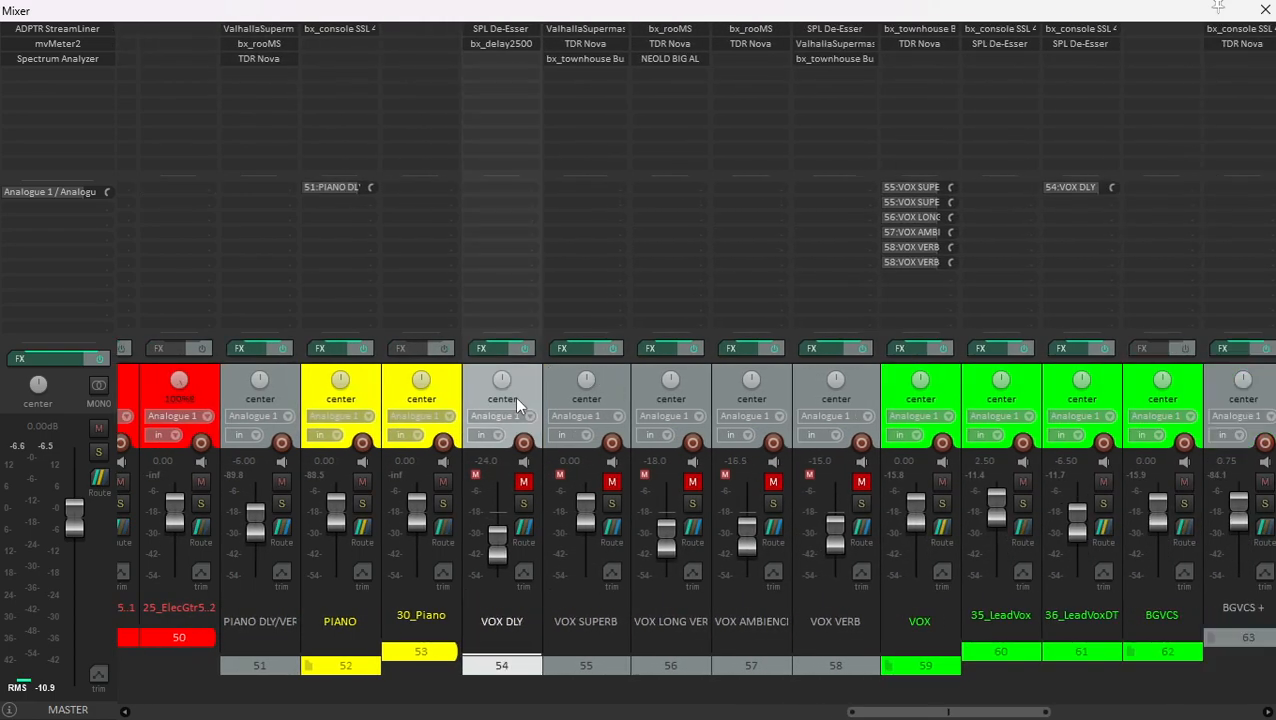
left_click(852, 386, "shift")
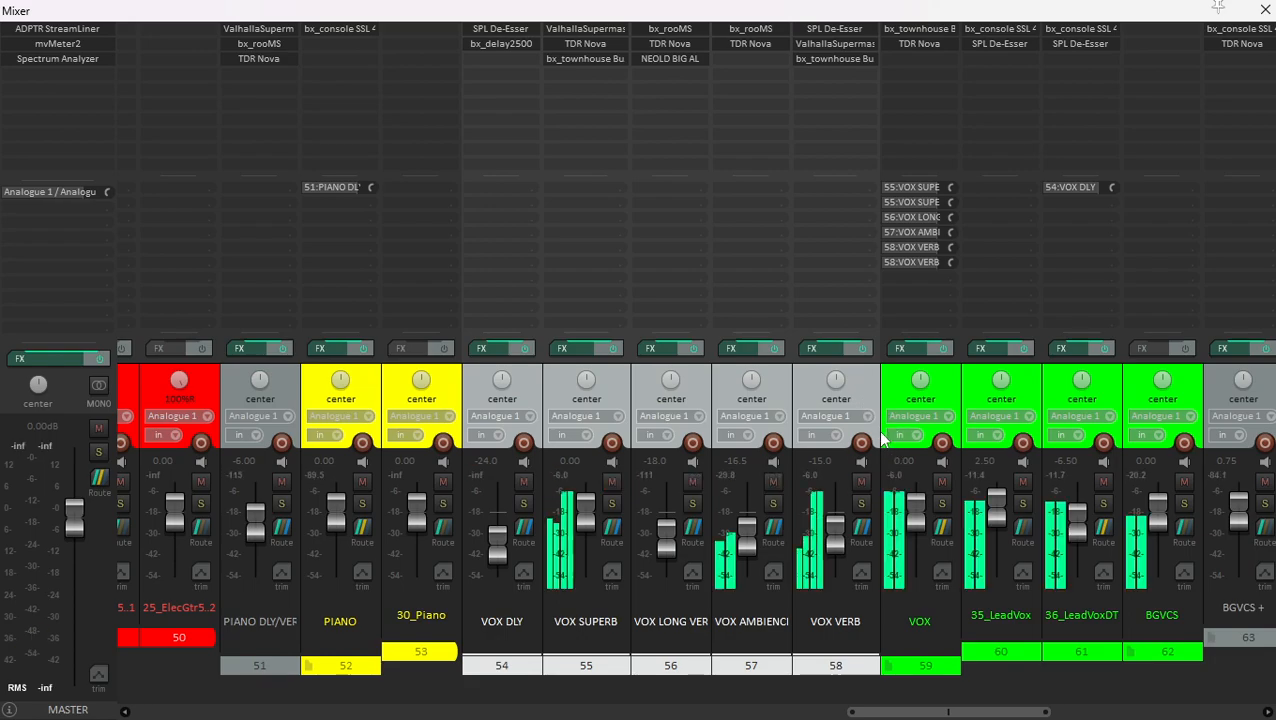
- Locate the vocal clips in the arrangement, play from the first BGVCS + section and return to the mixer
key("ctrl+m")
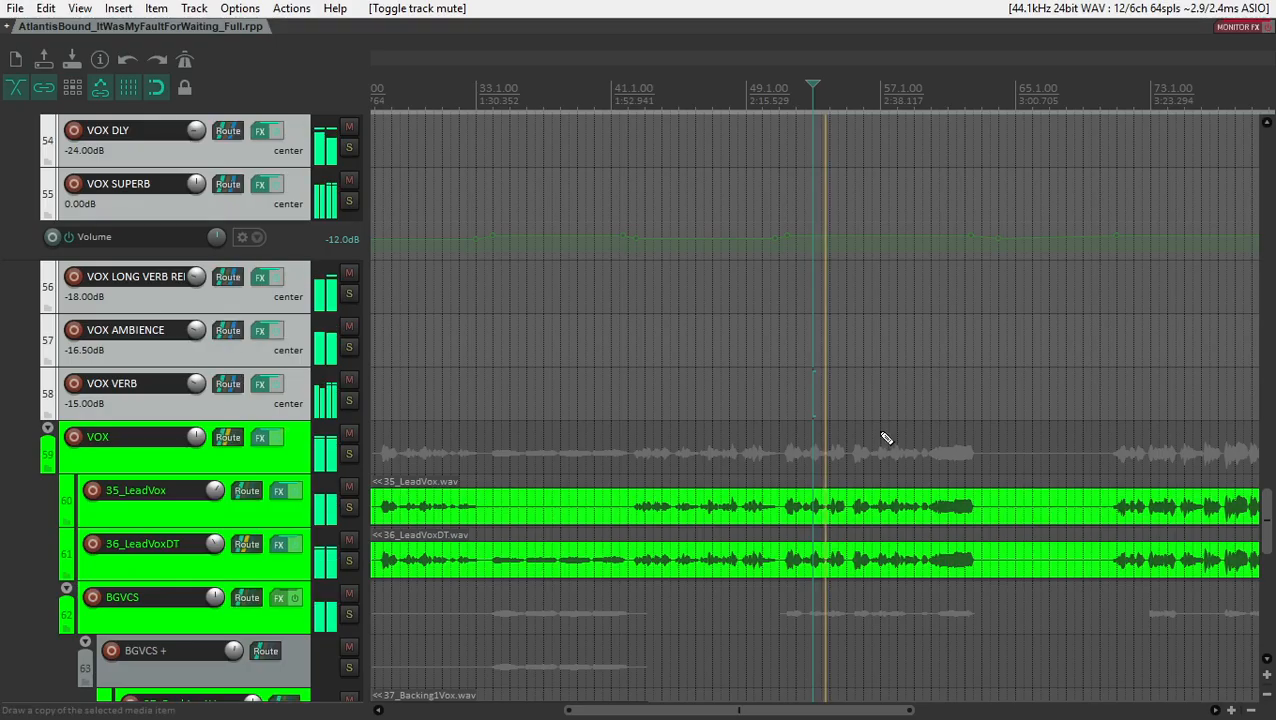
scroll(562, 359, "down", 3)
scroll(562, 359, "down", 3)
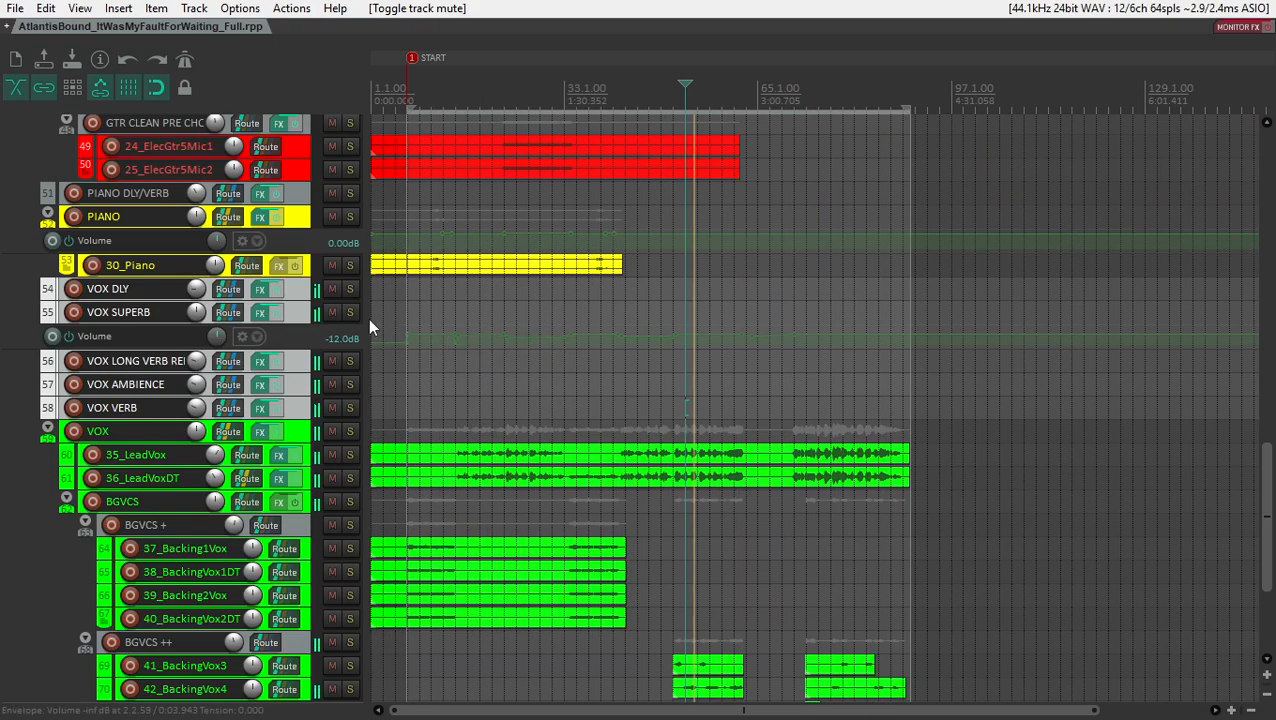
scroll(562, 359, "down", 3)
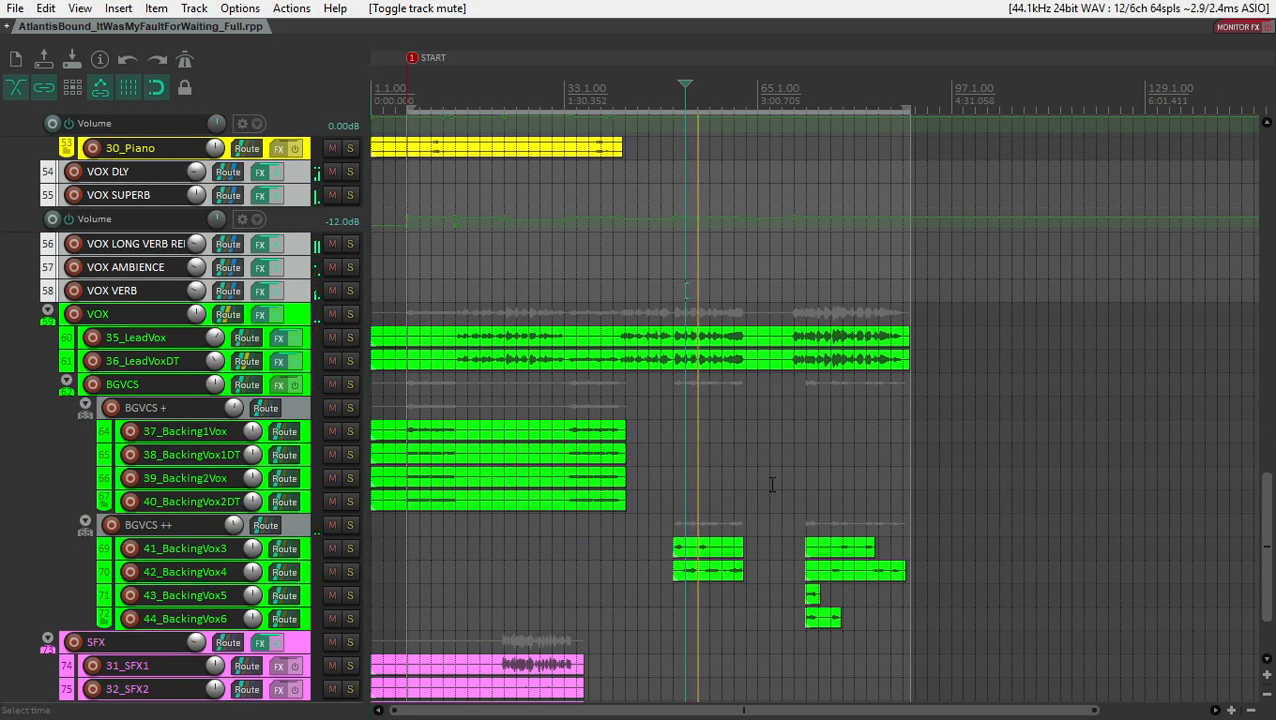
left_click(554, 405)
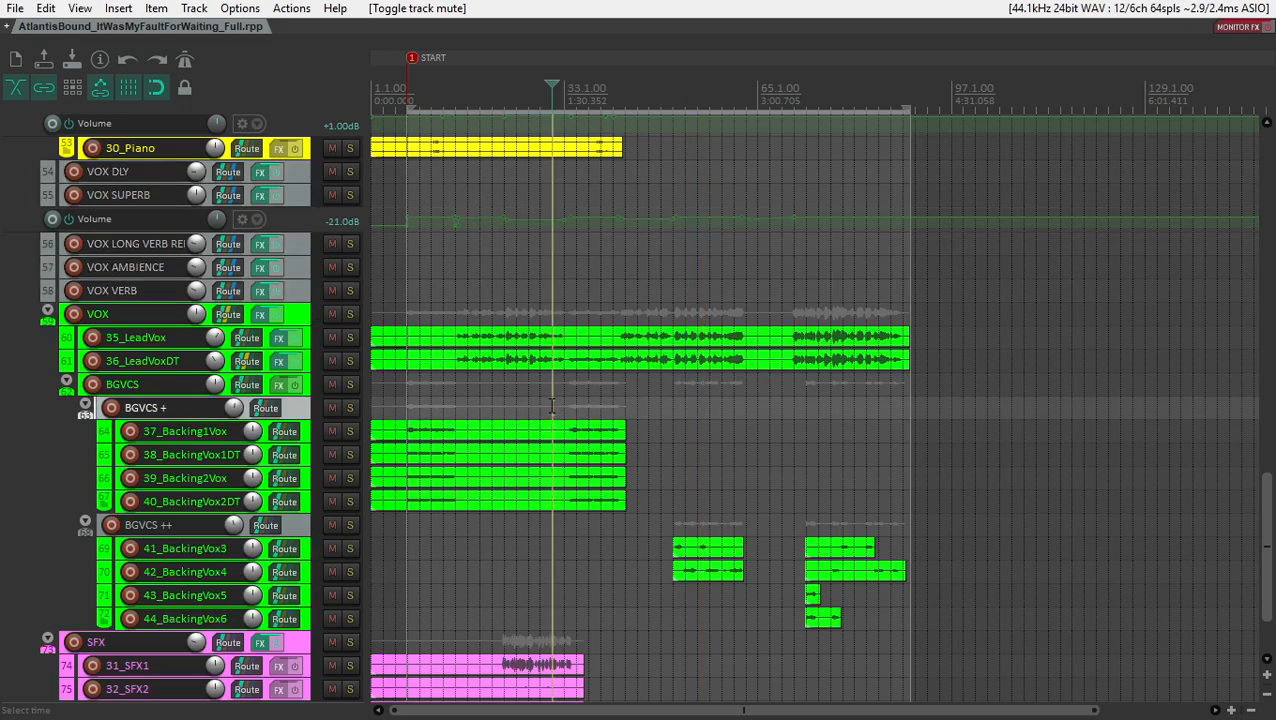
left_click(442, 391)
key("ctrl+m")
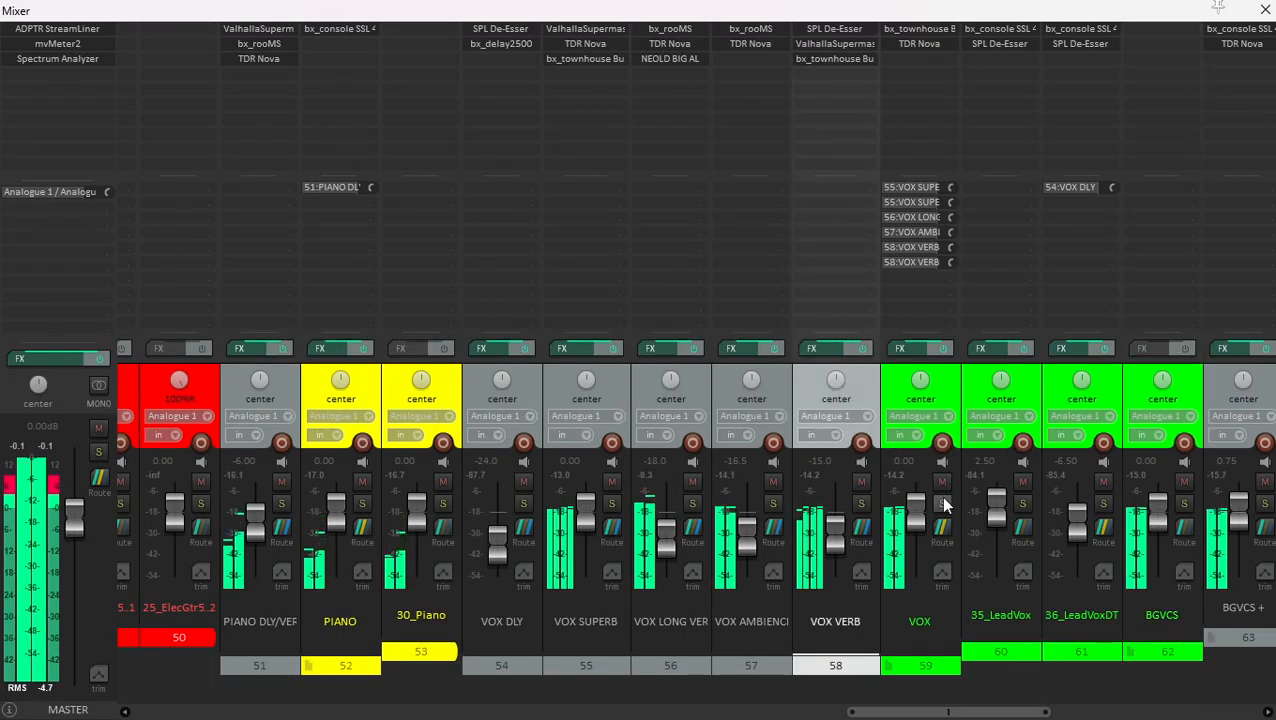
- Solo the VOX folder and compare its bx_townhouse Buss Compressor with compression off and on
left_click(935, 390)
left_click(942, 504)
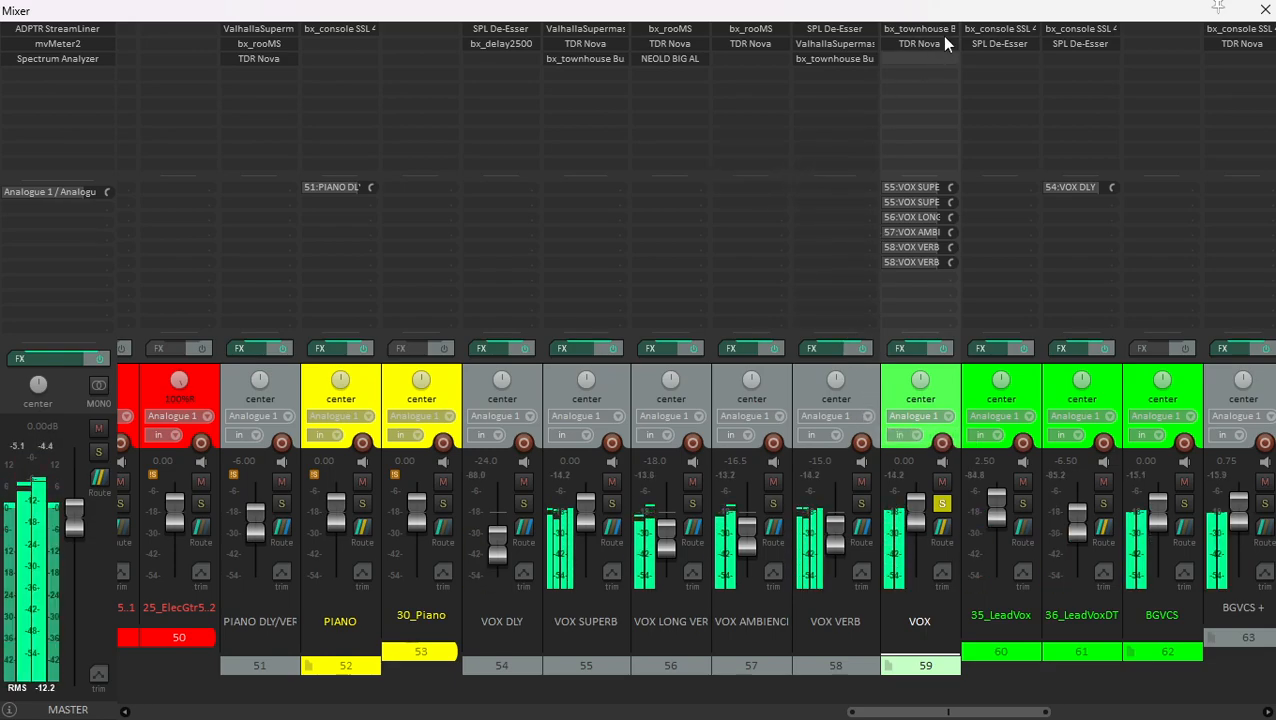
left_click(918, 28)
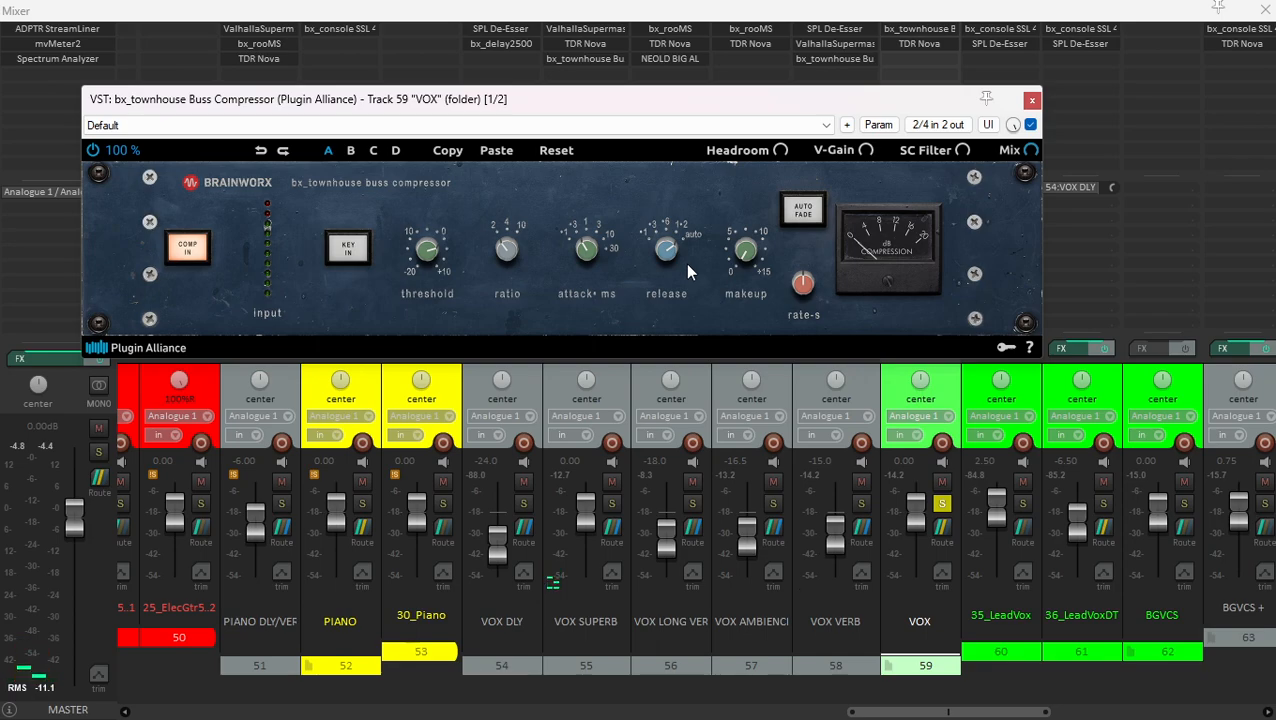
left_click(184, 249)
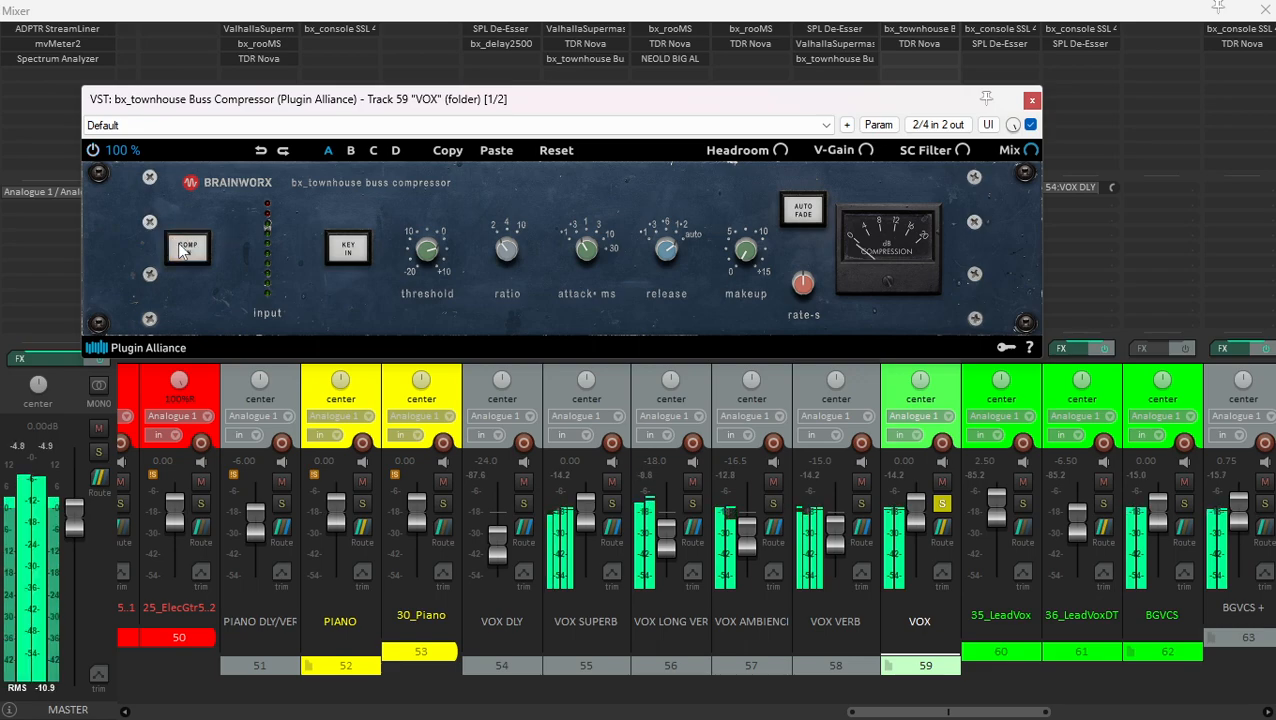
left_click(184, 249)
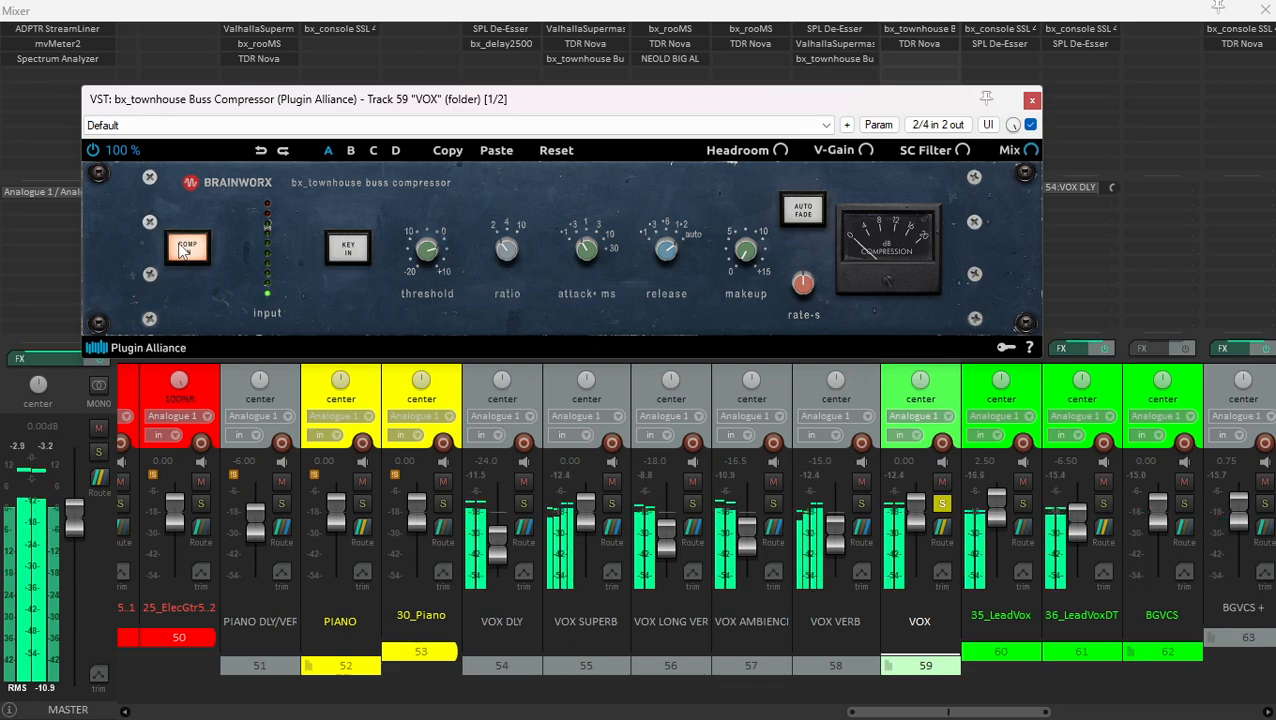
left_click(184, 249)
left_click(184, 249)
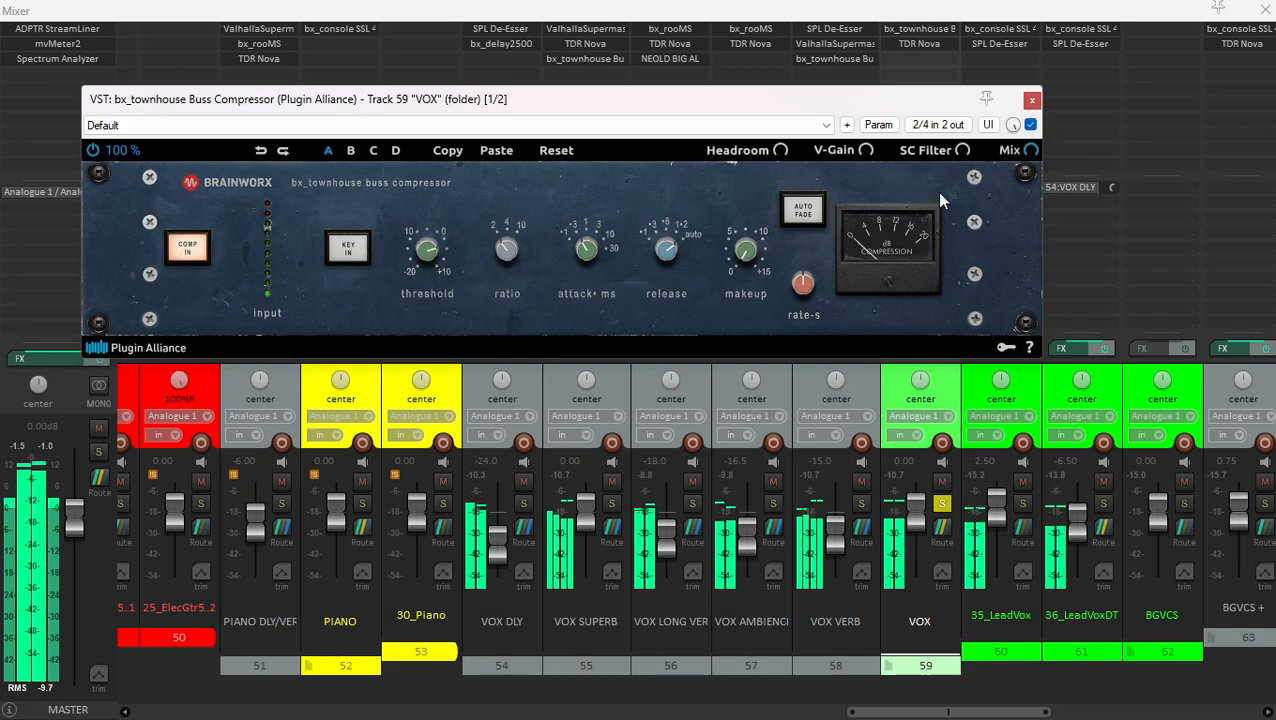
left_click(1031, 99)
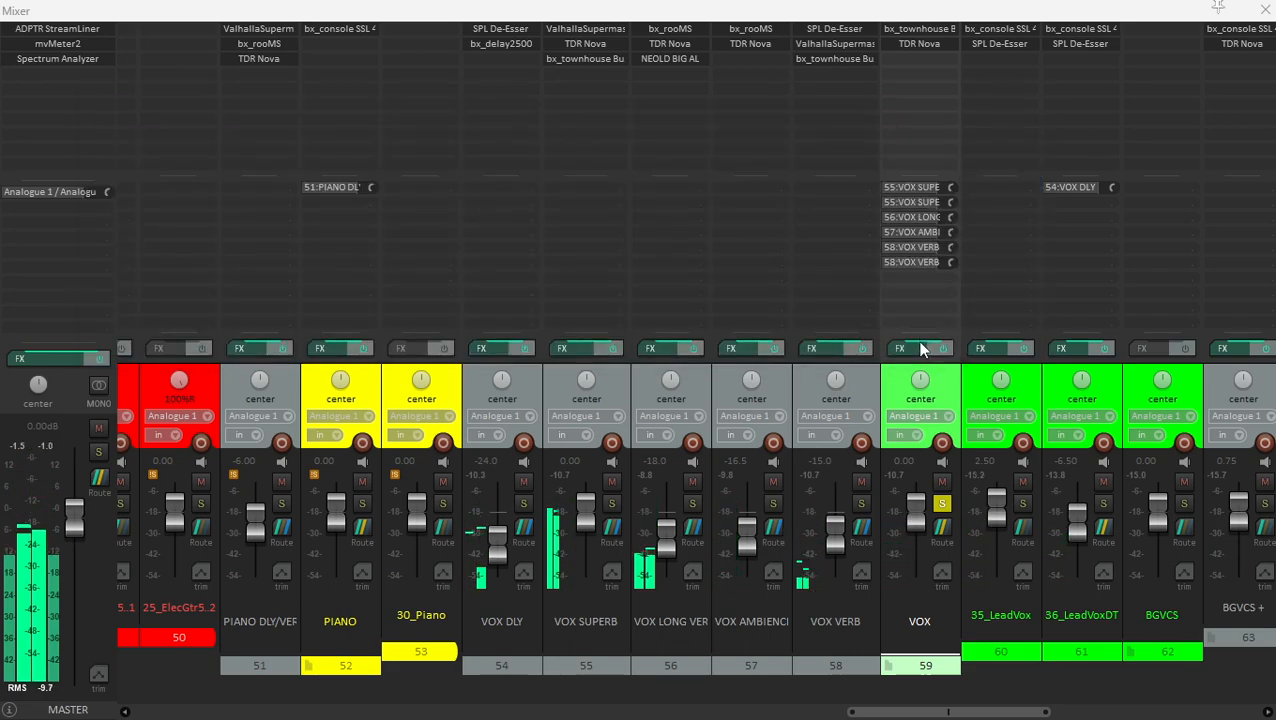
- Solo the VOX VERB track and examine its SPL De-Esser and ValhallaSupermassive reverb
left_click(868, 375)
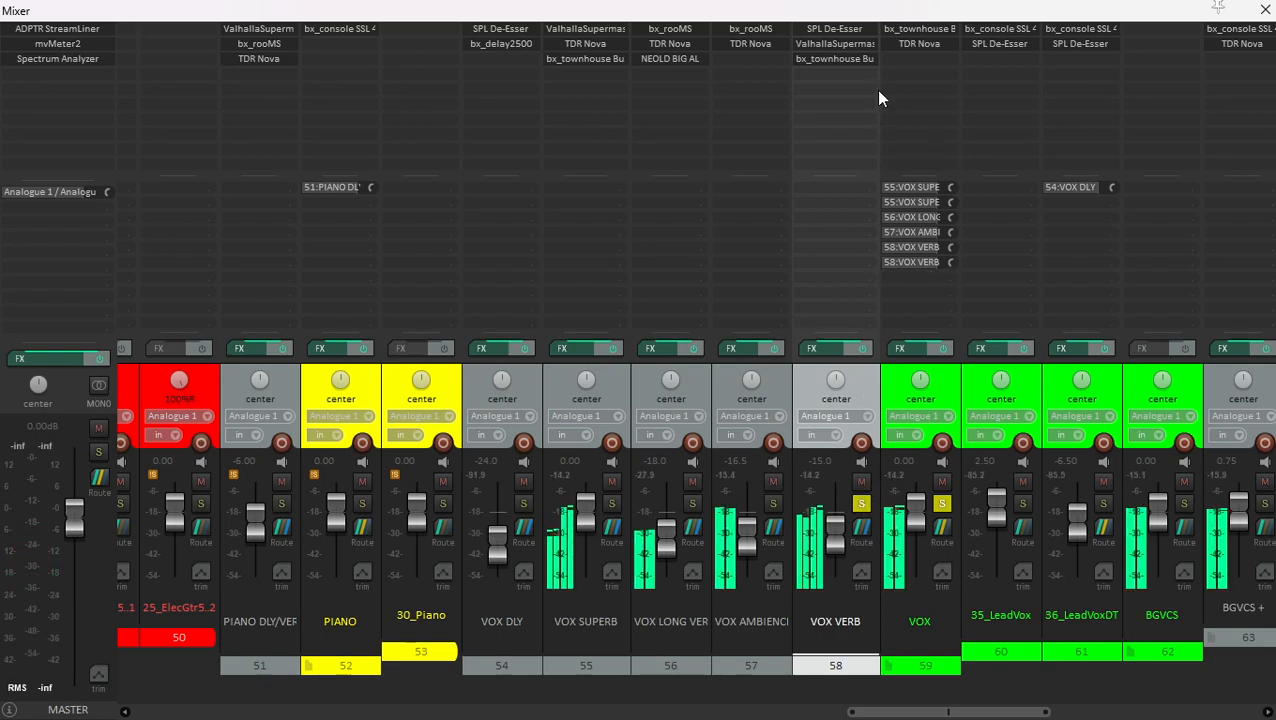
left_click(834, 28)
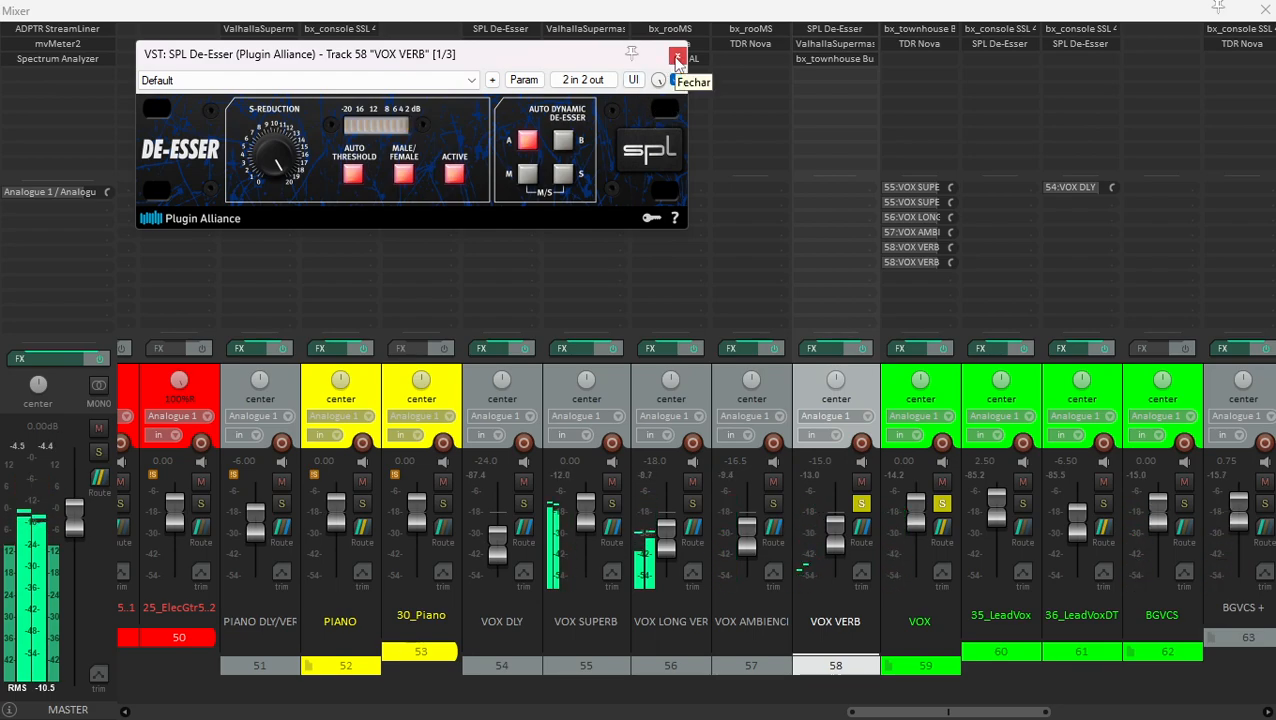
left_click(677, 57)
left_click(835, 43)
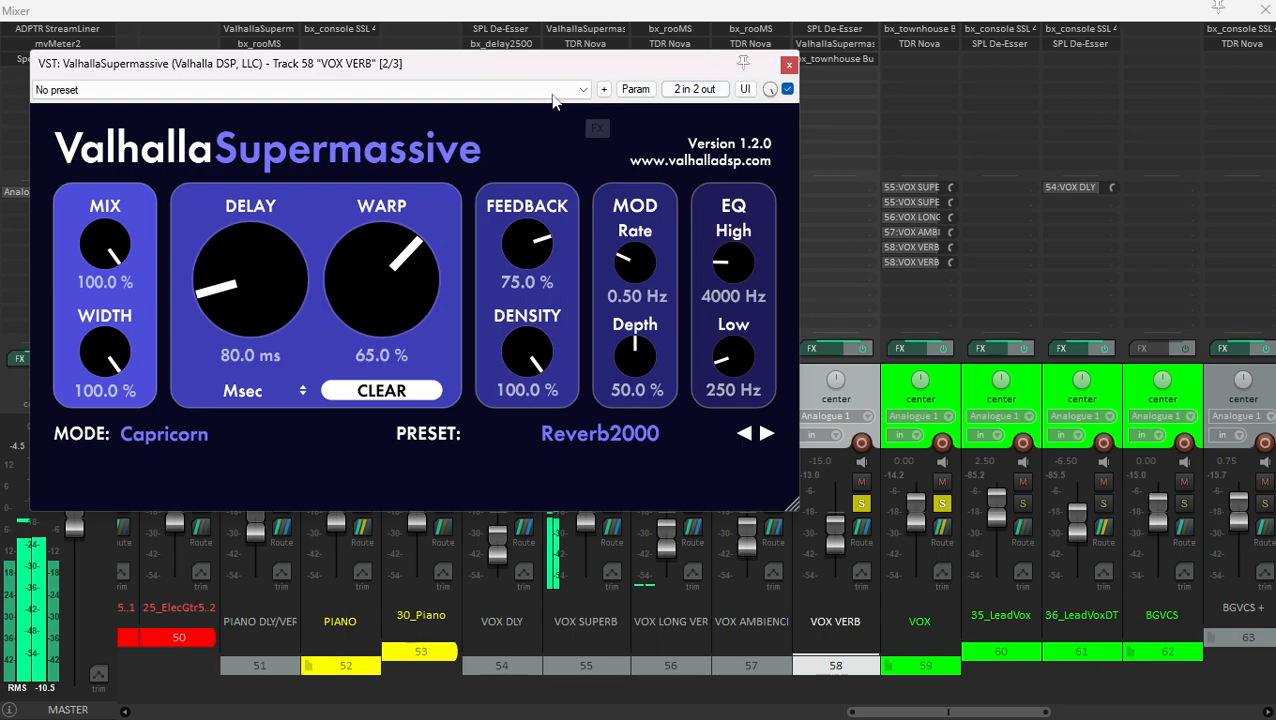
left_click_drag(517, 61, 588, 64)
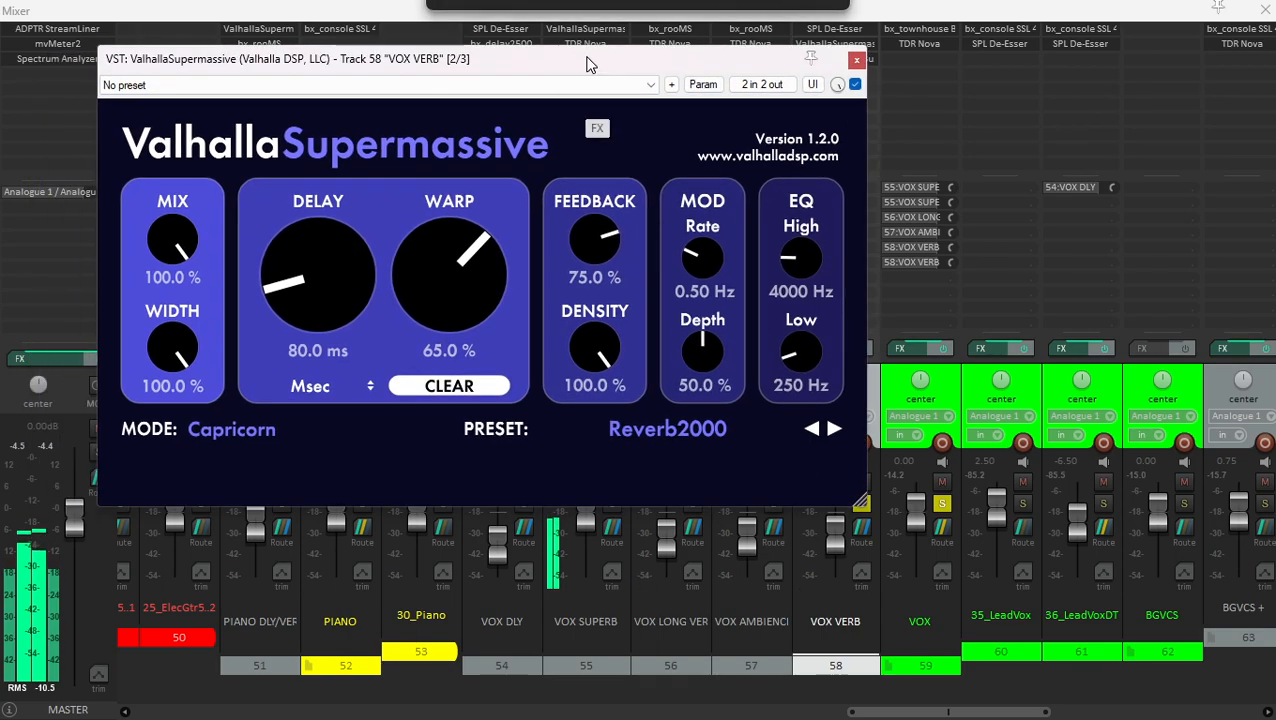
left_click(857, 61)
- Mute the VOX DLY, VOX SUPERB, VOX LONG VERB and VOX AMBIENCE tracks together and unsolo the VOX folder
left_click(760, 402)
left_click(529, 382, "shift")
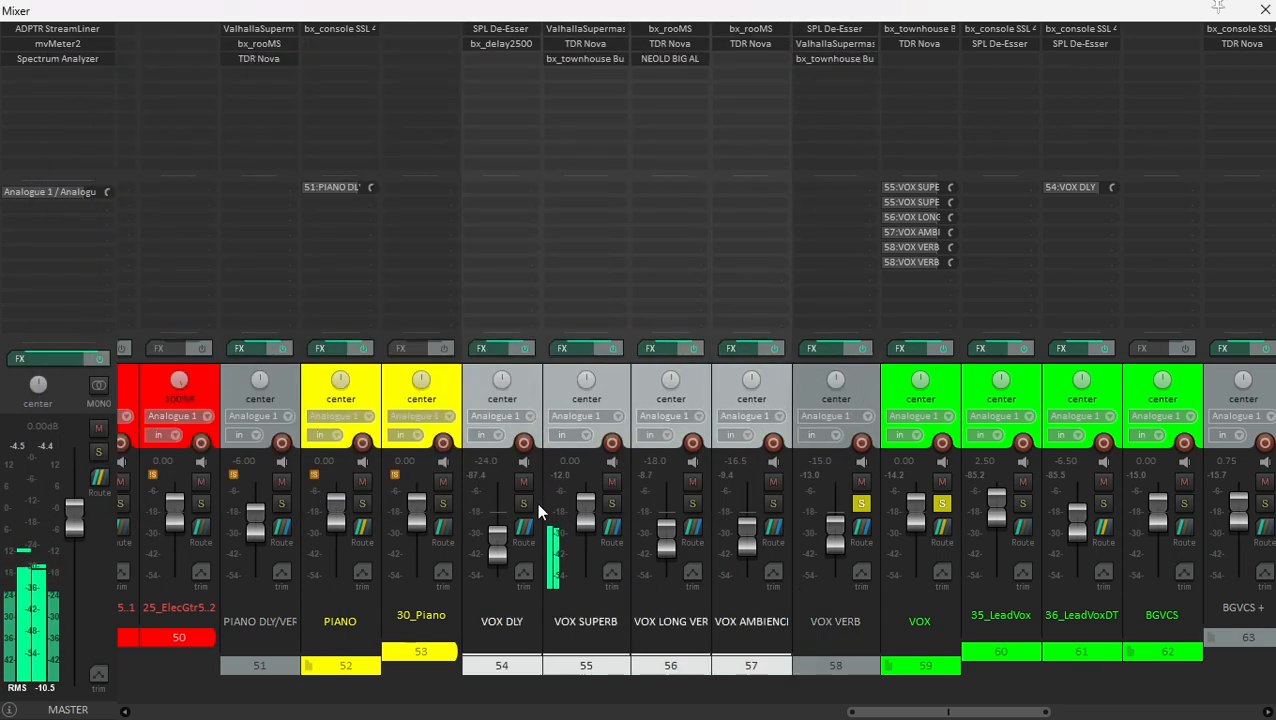
left_click(525, 480)
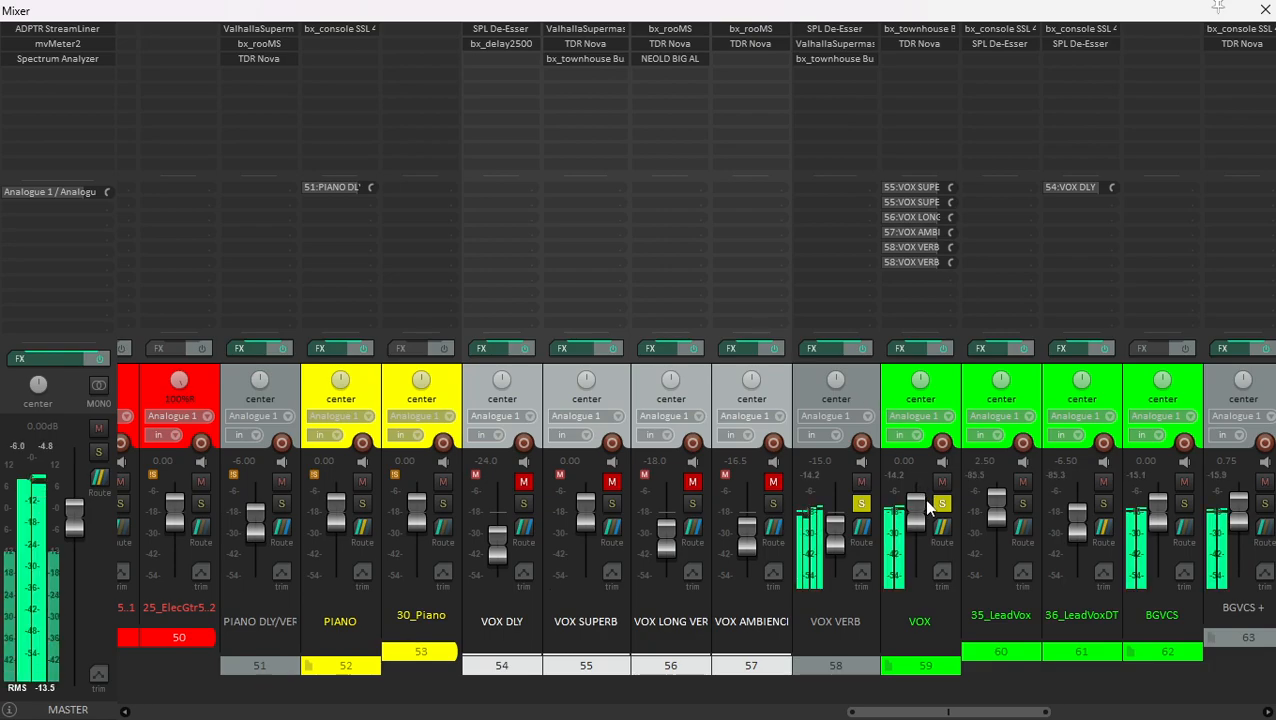
left_click(942, 504)
- Audition VOX VERB while examining its ValhallaSupermassive and its keyed bx_townhouse Buss Compressor
left_click(865, 392)
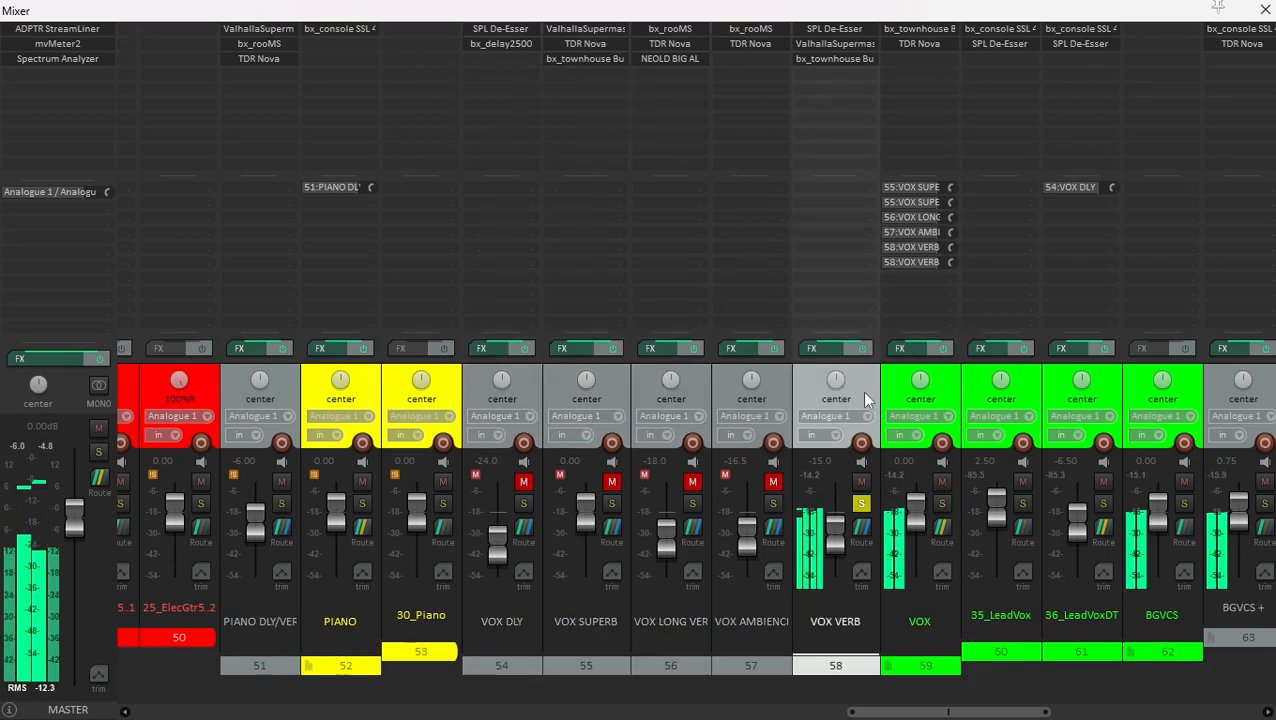
left_click(832, 44)
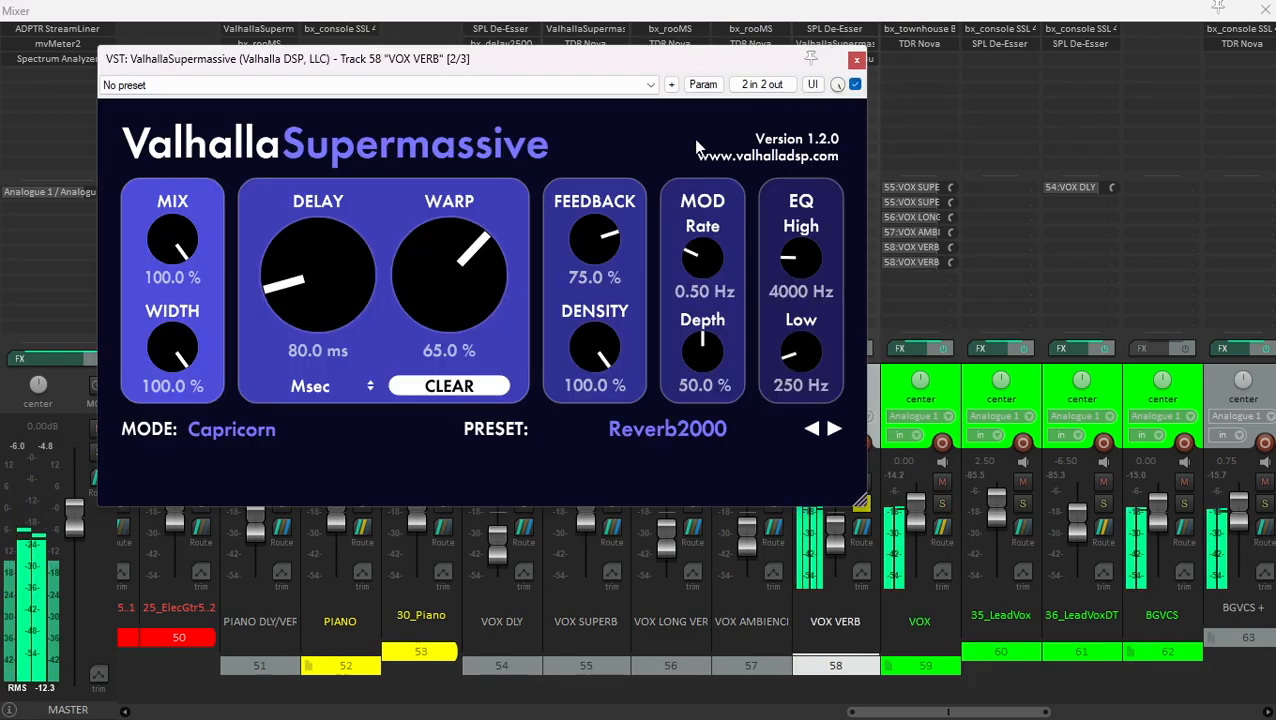
left_click(858, 61)
left_click(820, 56)
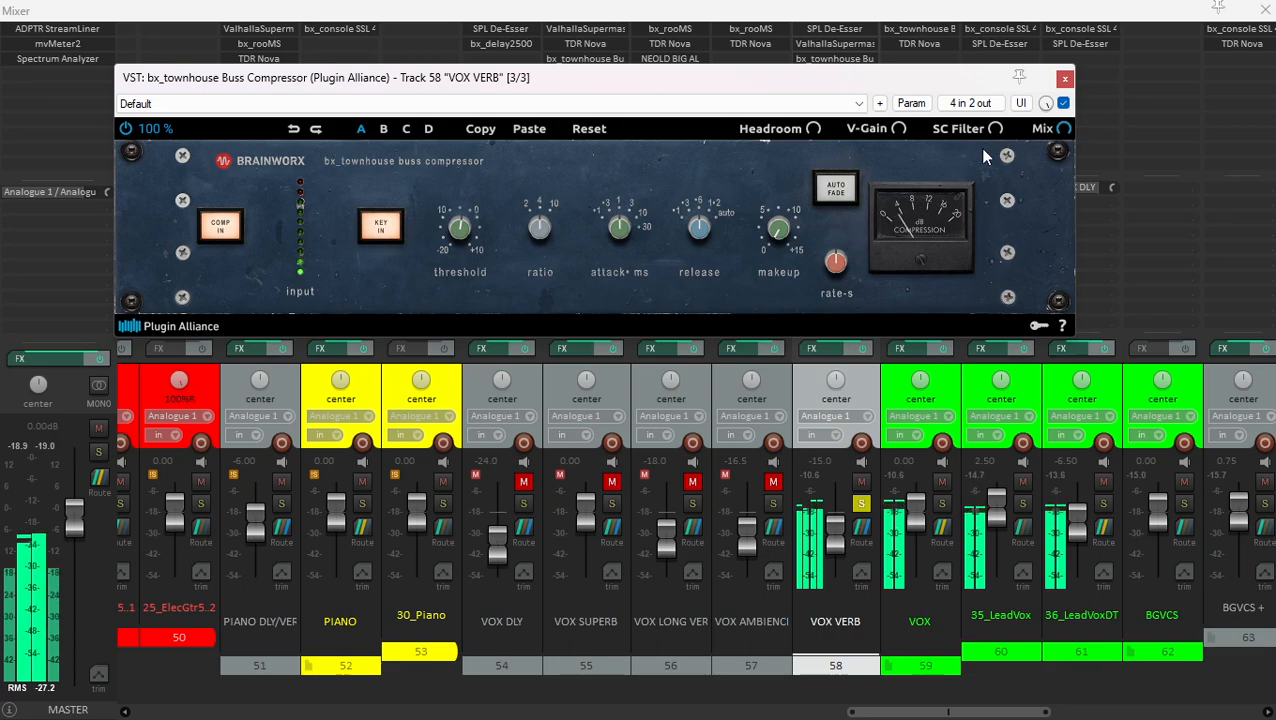
left_click(1064, 80)
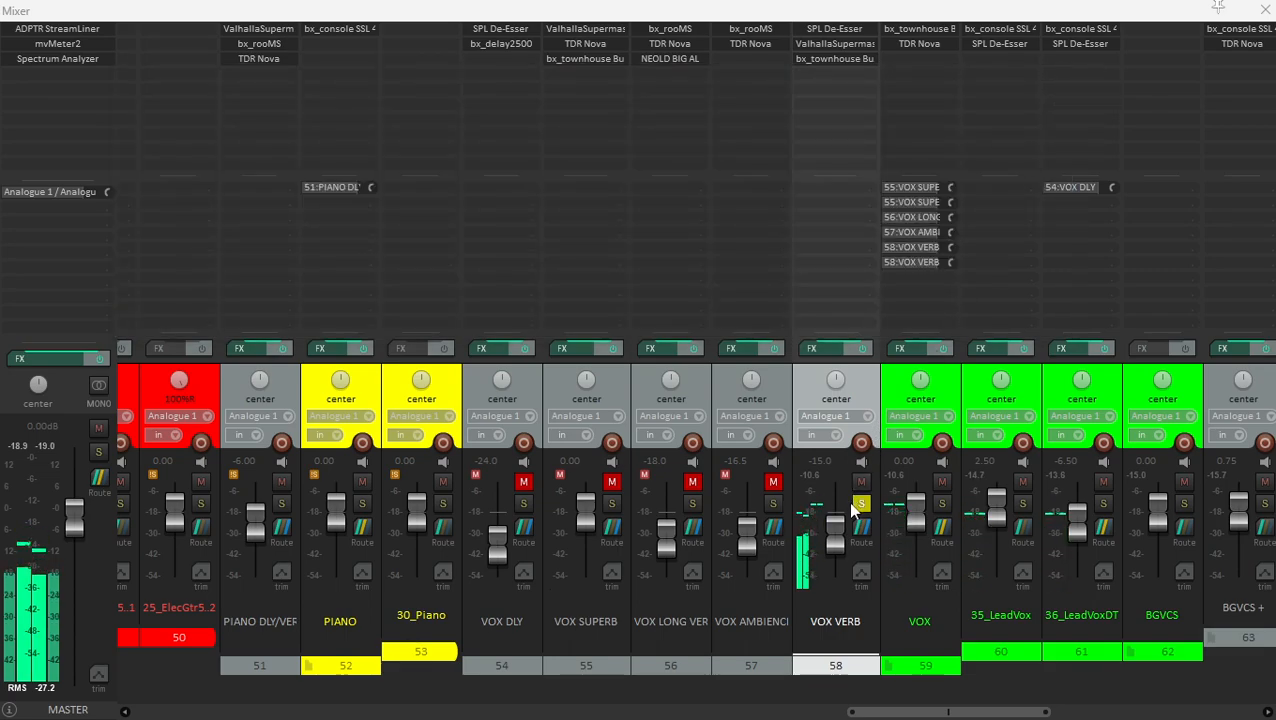
- Unmute and solo the VOX AMBIENCE track and examine its bx_rooMS reverb settings
left_click(768, 452)
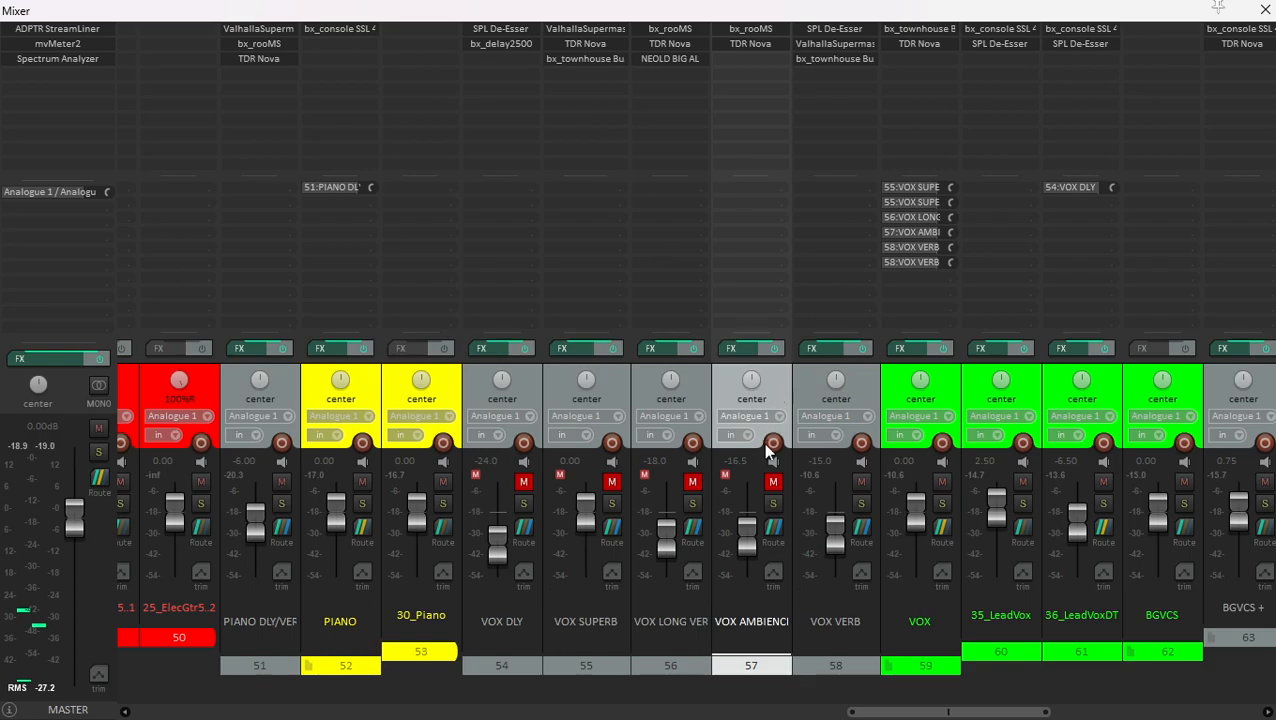
left_click(773, 502)
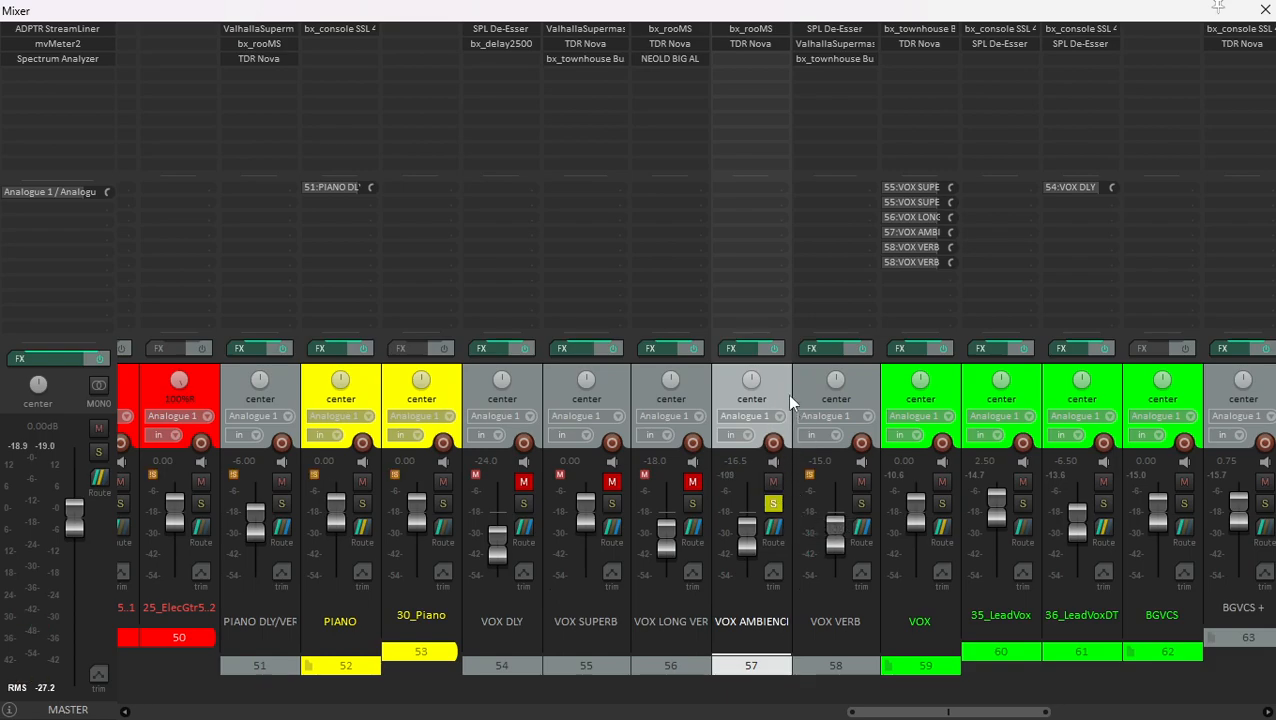
left_click(752, 28)
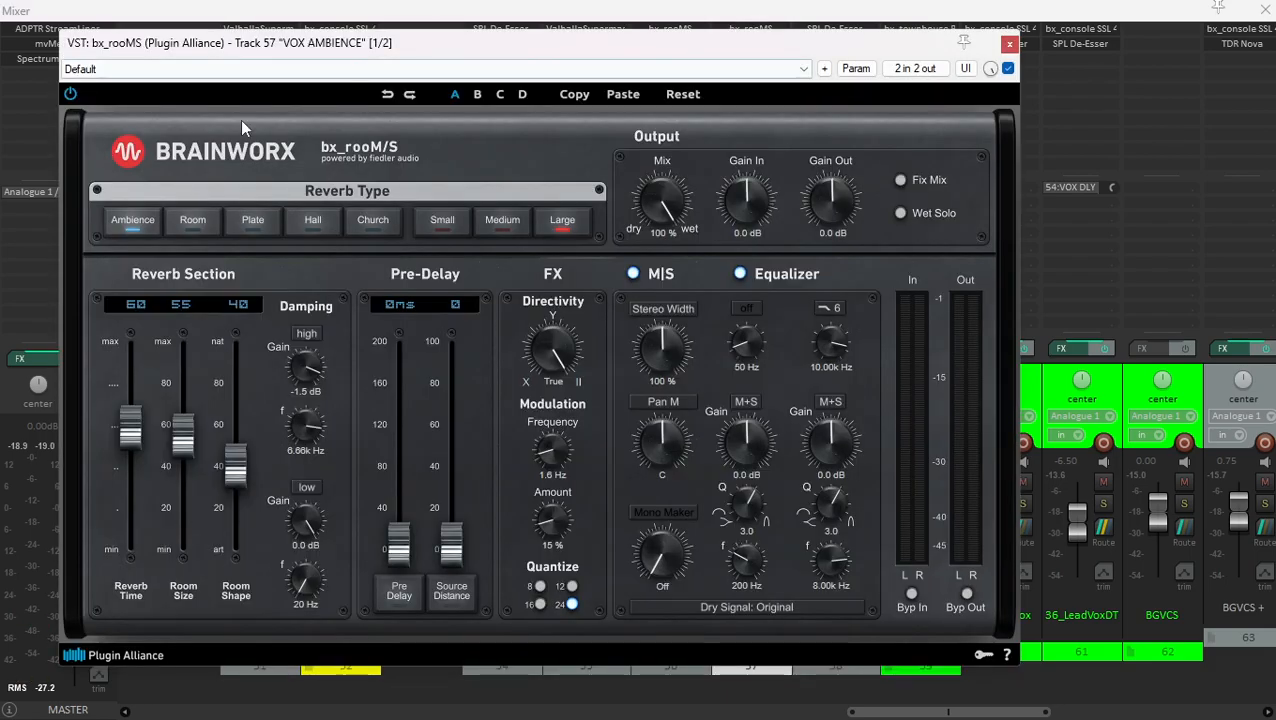
left_click(1010, 45)
- Play the VOX AMBIENCE track and compare its TDR Nova EQ bypassed and active, ending with the track unsoloed
left_click(754, 40)
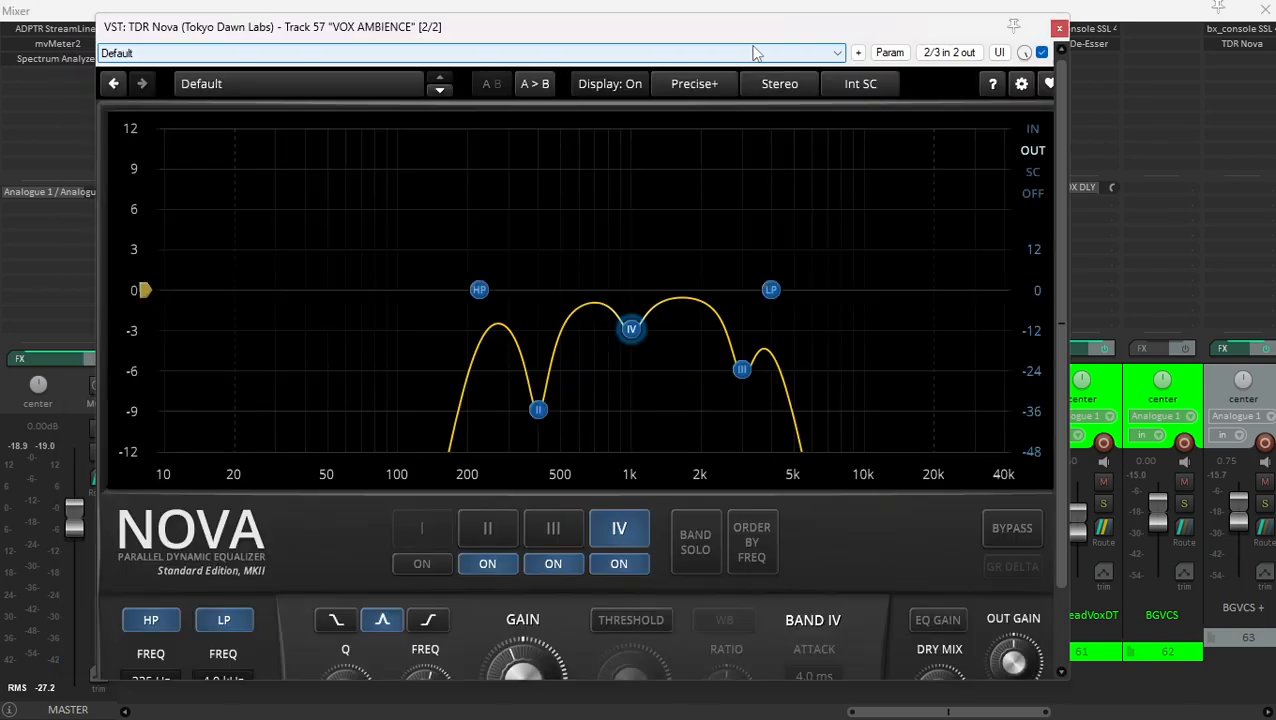
scroll(1040, 250, "down", 2)
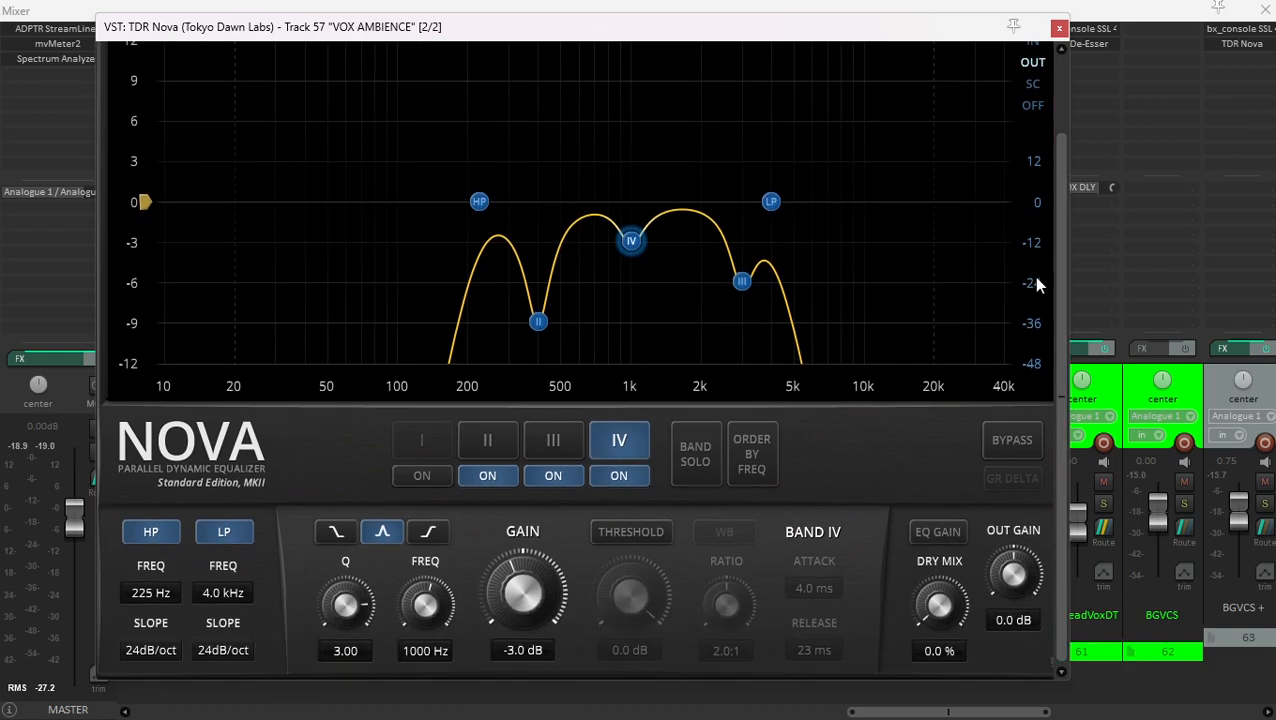
key("space")
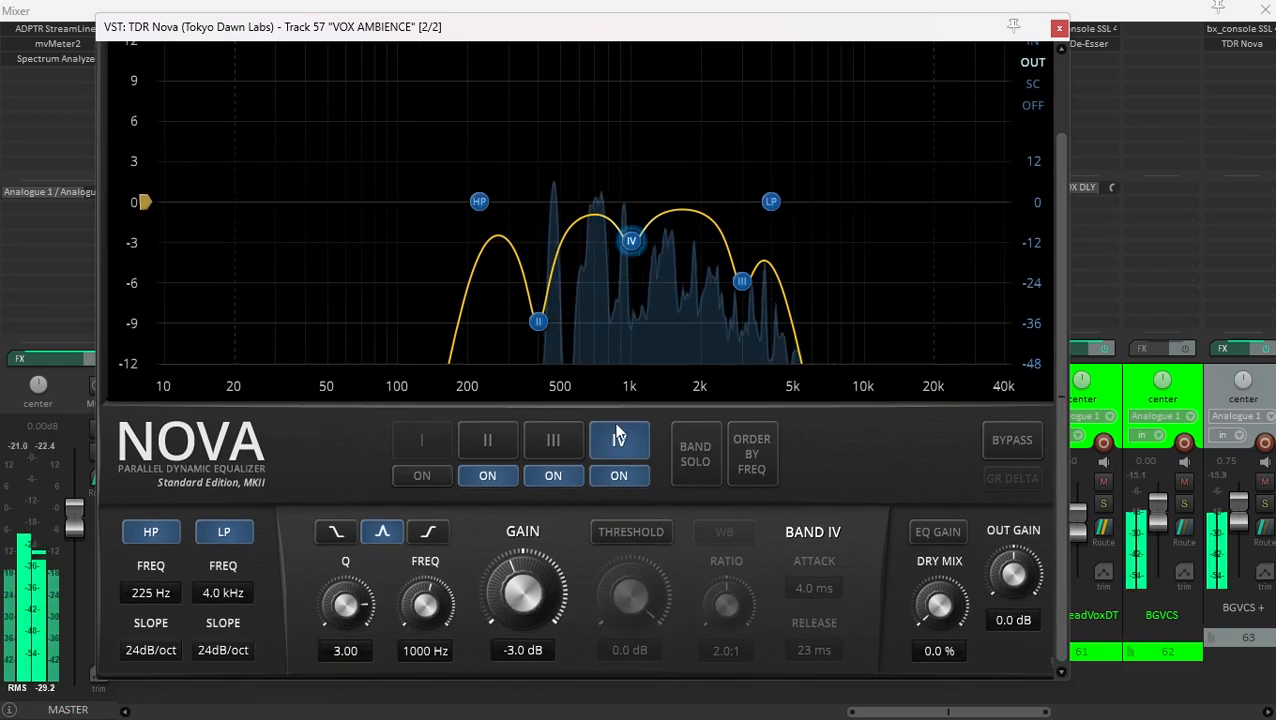
left_click(1003, 443)
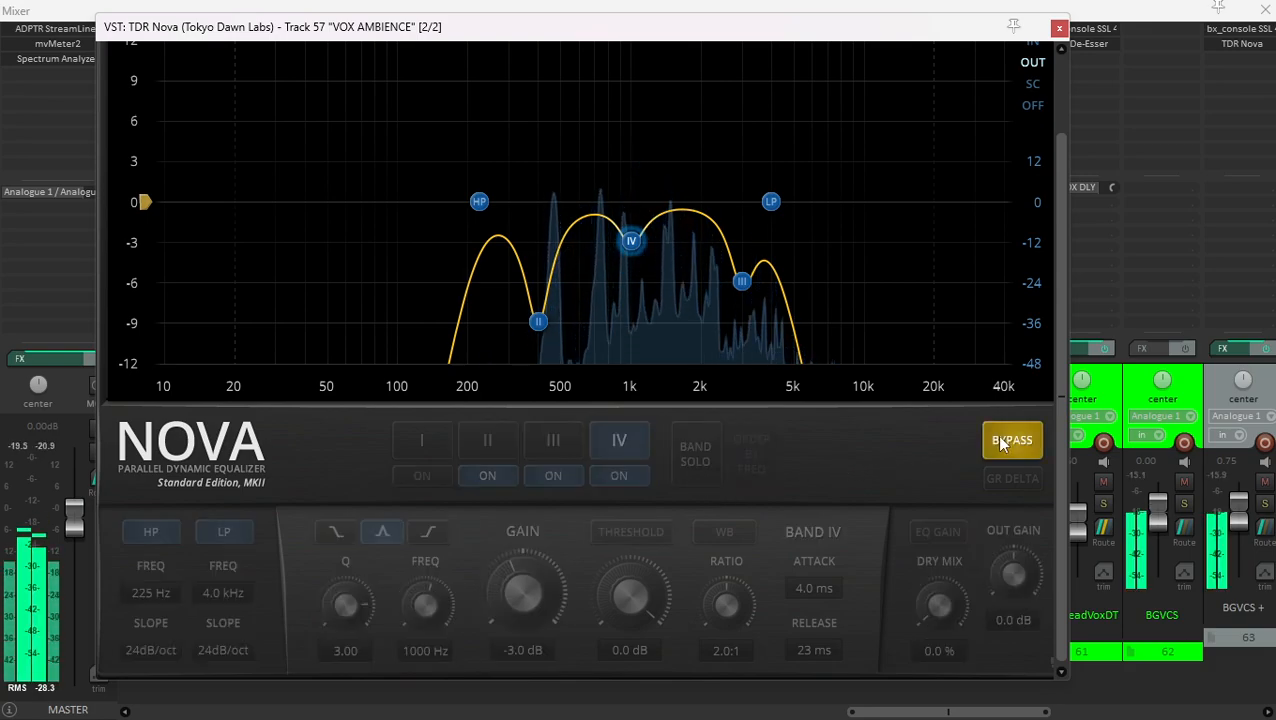
left_click(1003, 443)
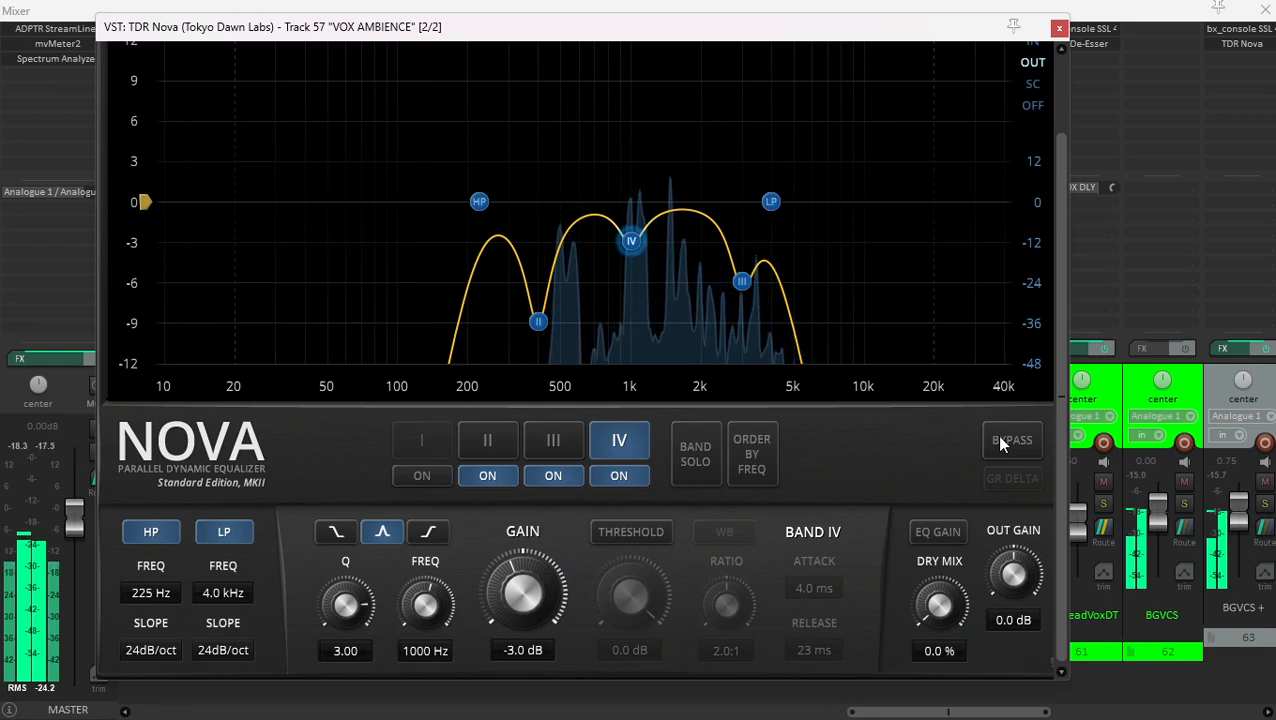
left_click(1059, 27)
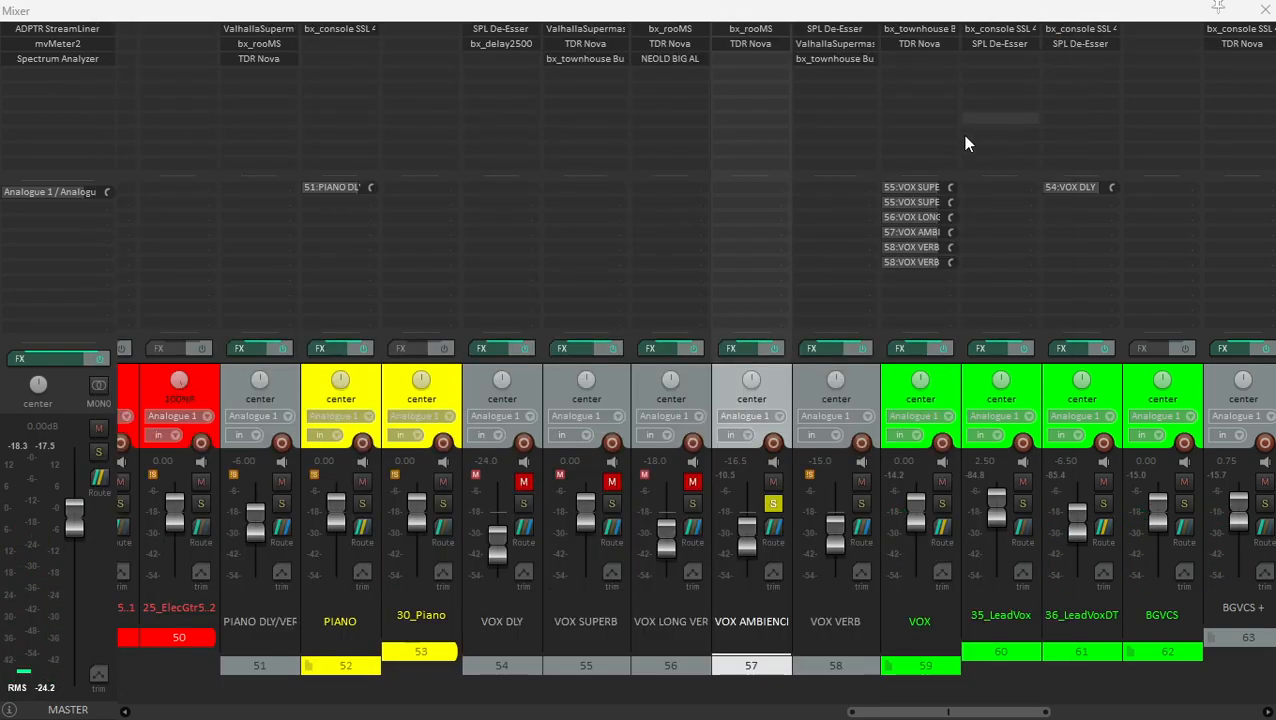
left_click(773, 505)
- Unmute and solo the VOX LONG VERB track during playback and examine its bx_rooMS reverb
left_click(706, 391)
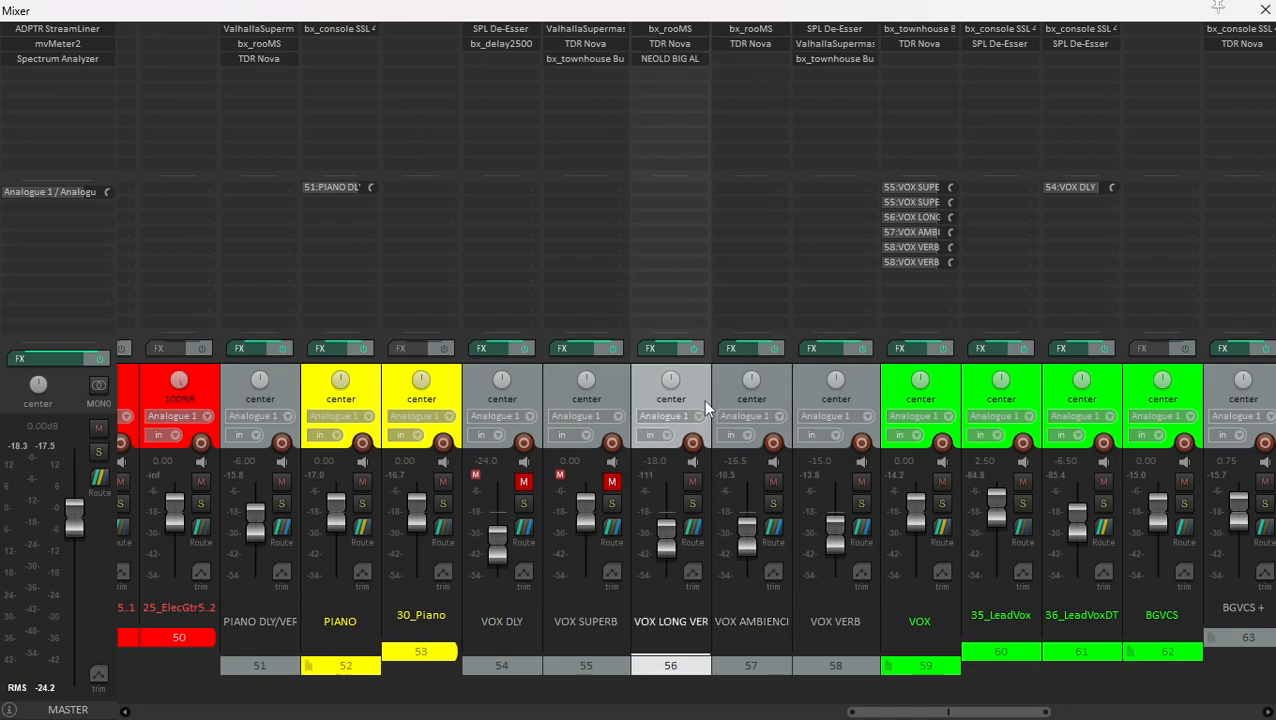
key("space")
left_click(694, 504)
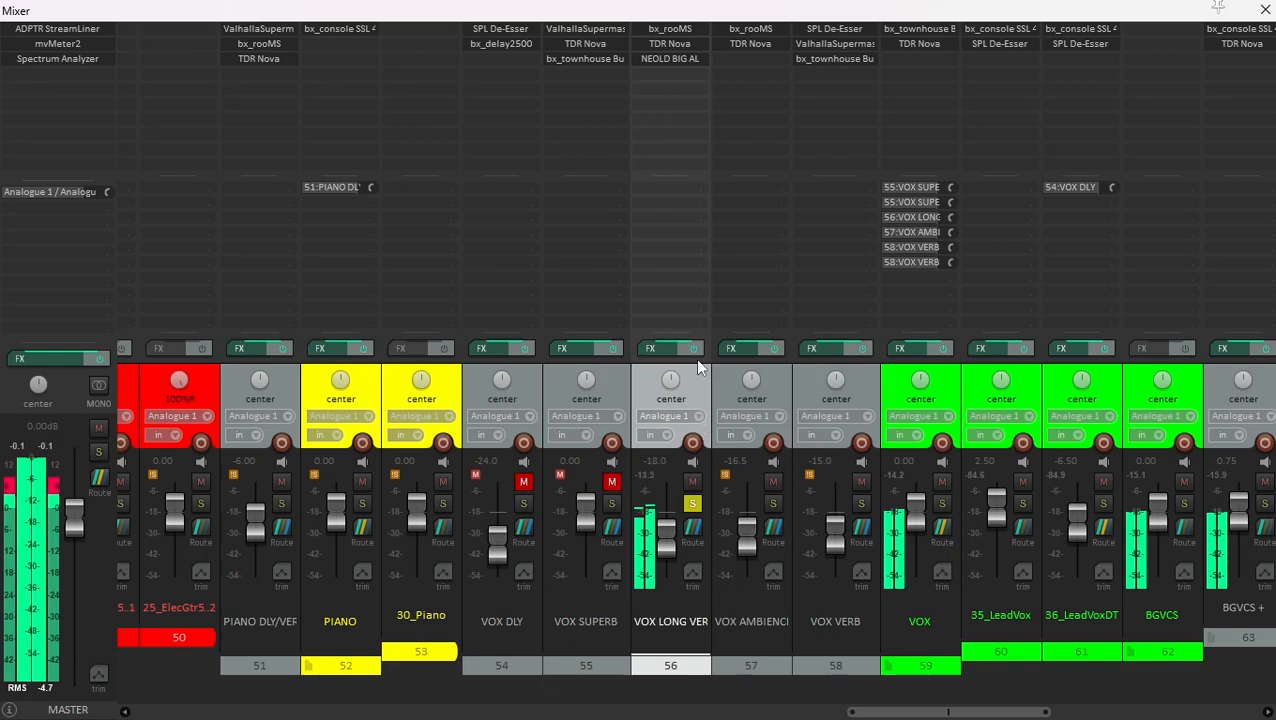
left_click(686, 31)
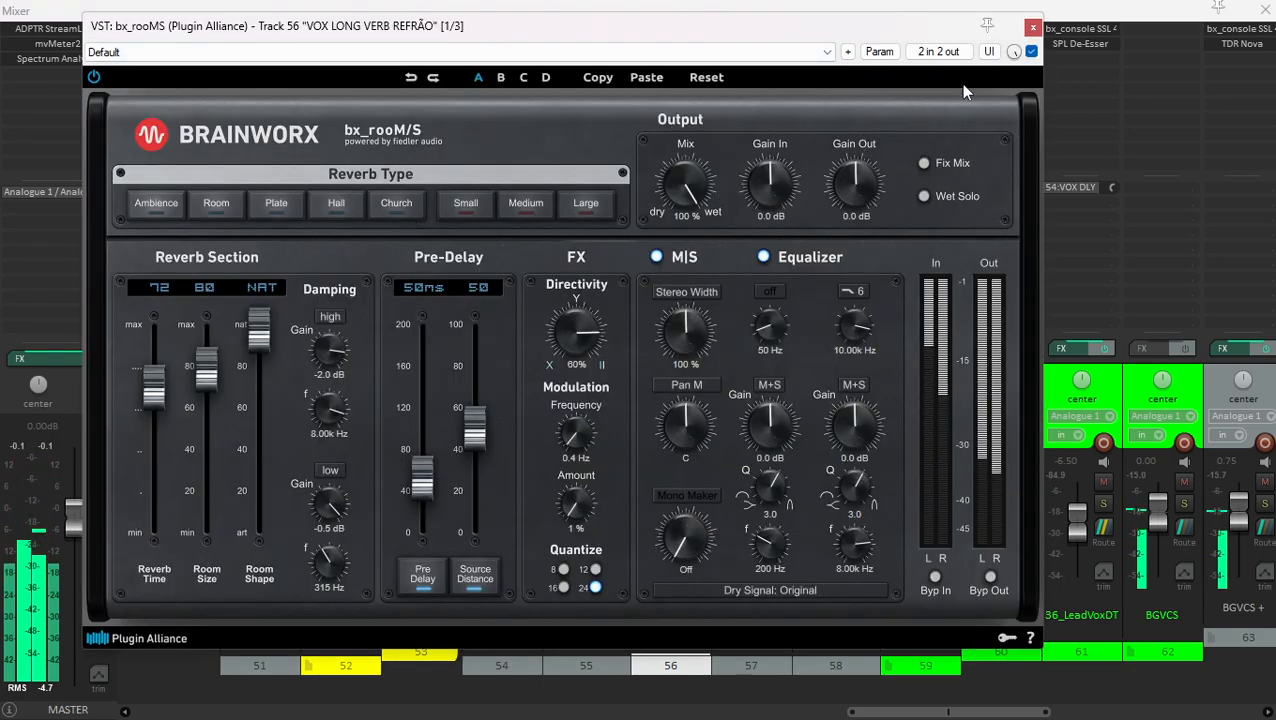
left_click(1033, 27)
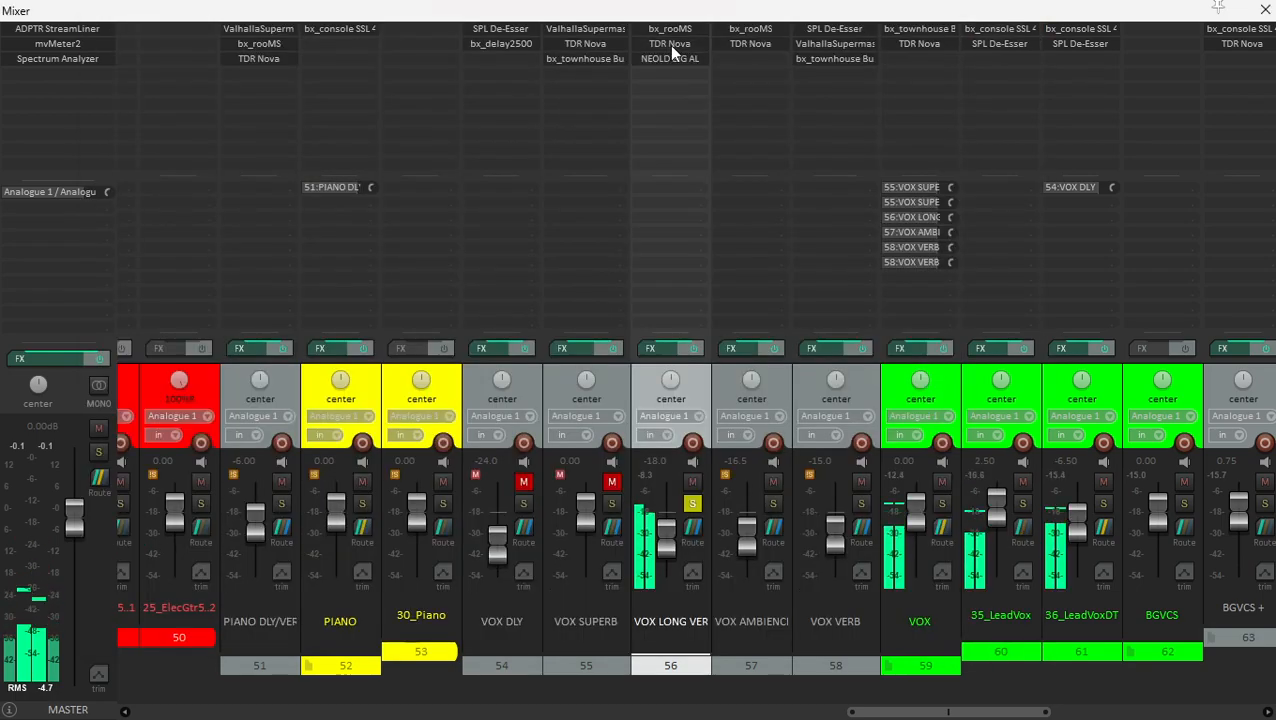
- Examine the TDR Nova filters on VOX LONG VERB and compare the EQ bypassed and active
left_click(669, 44)
left_click_drag(667, 72, 697, 58)
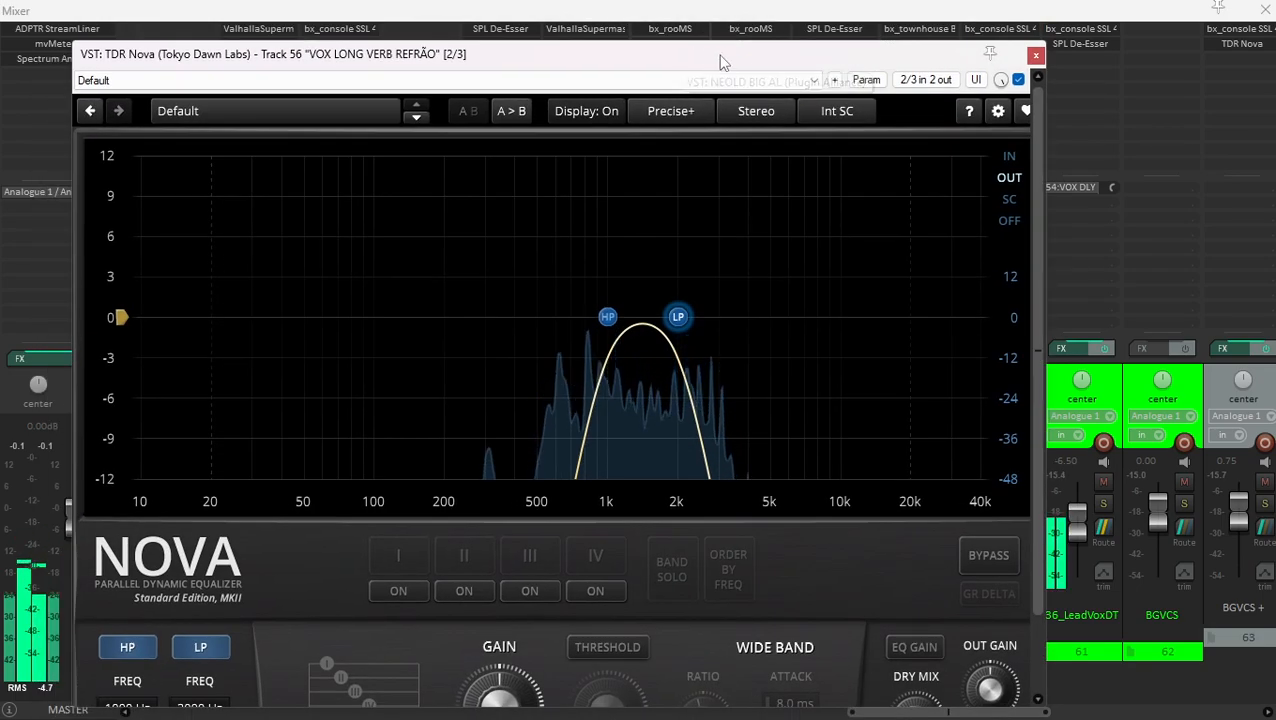
scroll(1027, 345, "down", 2)
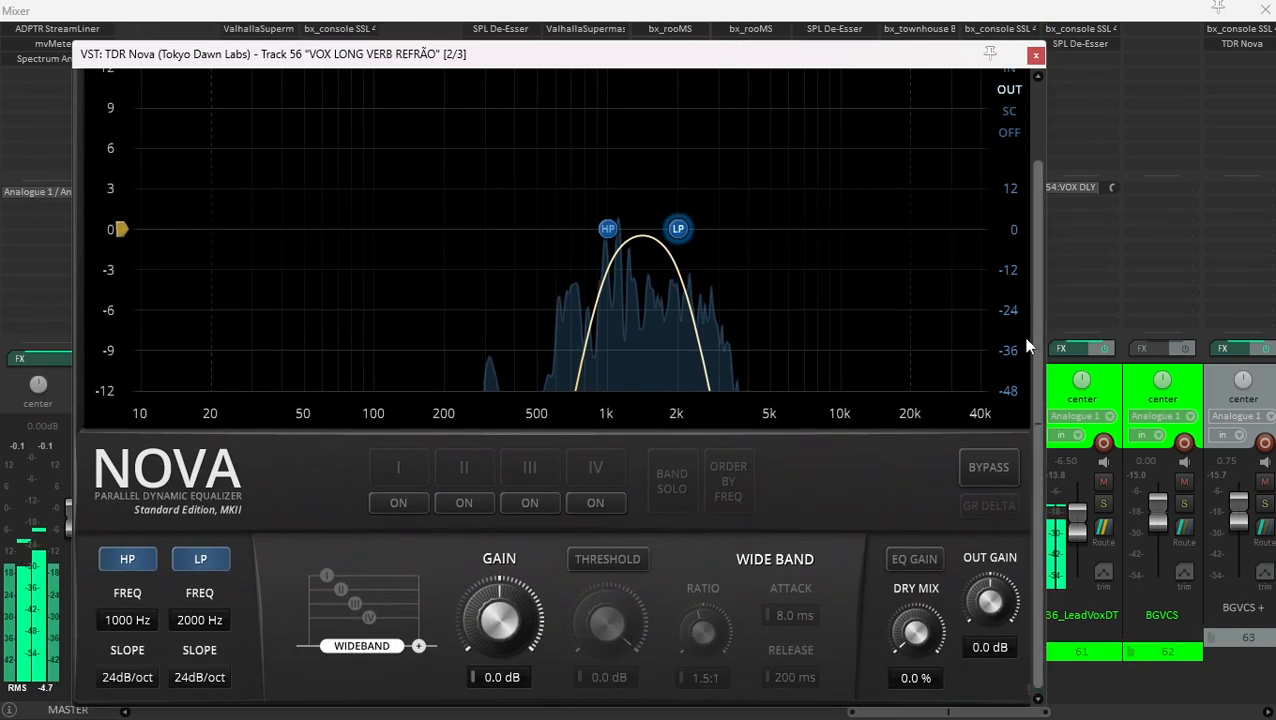
left_click(993, 470)
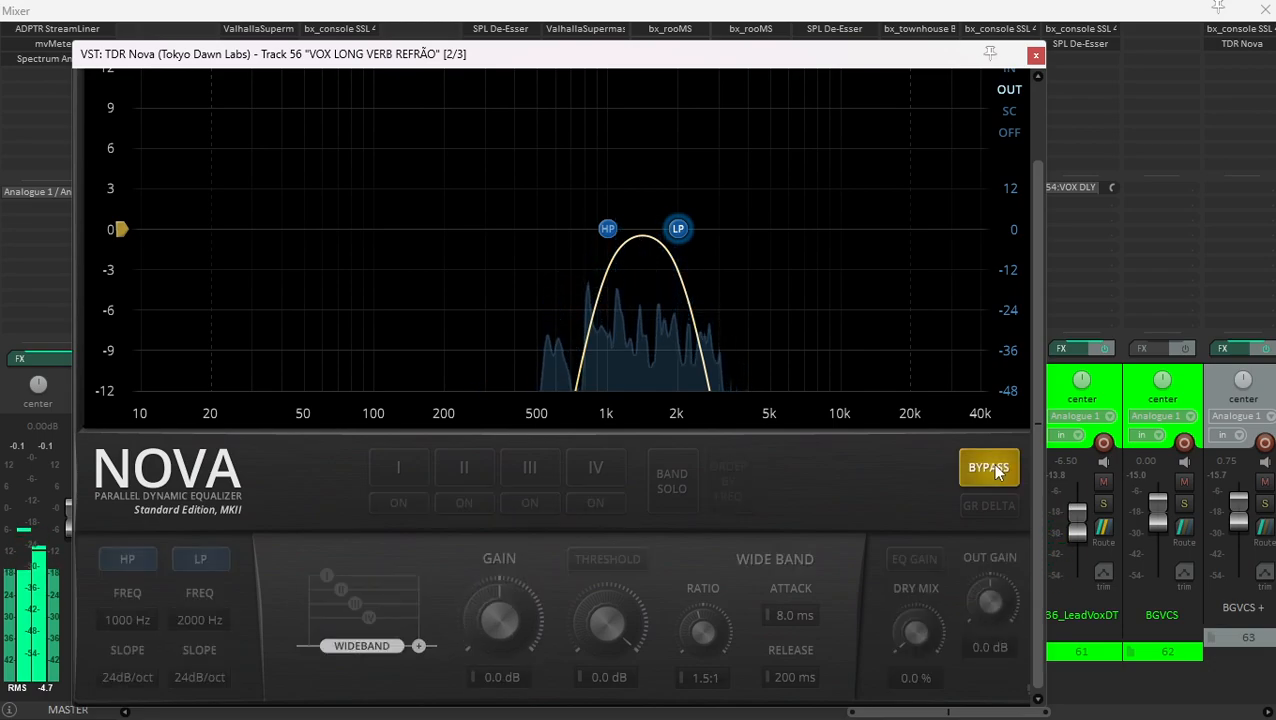
left_click(995, 468)
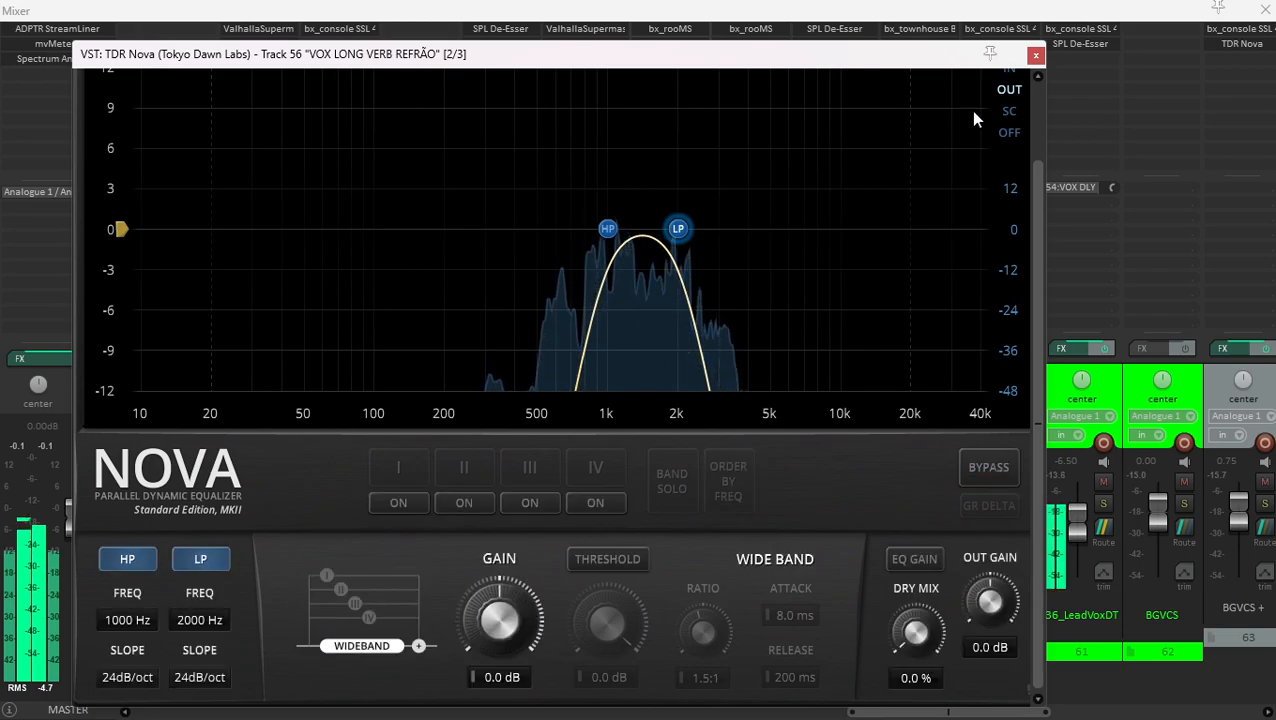
left_click(1036, 56)
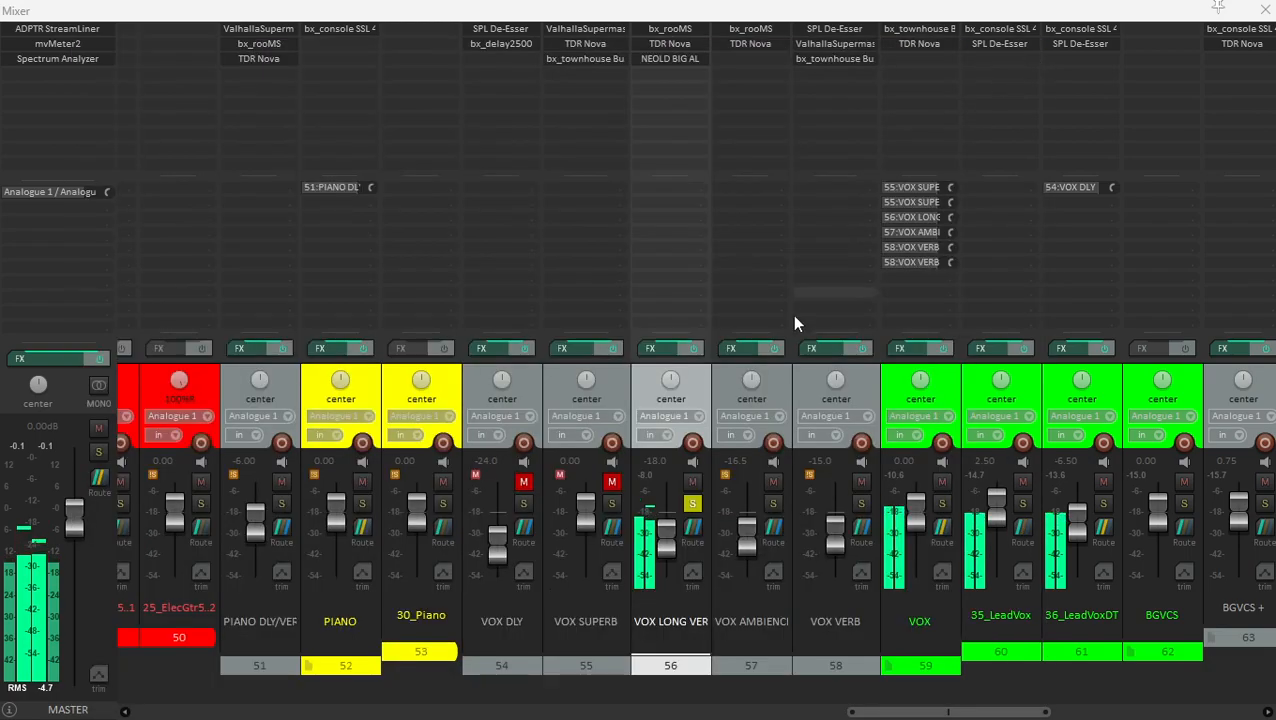
- Examine the NEOLD BIG AL saturation on VOX LONG VERB, and unsolo the track to hear it in the full mix
left_click(716, 374)
left_click(676, 59)
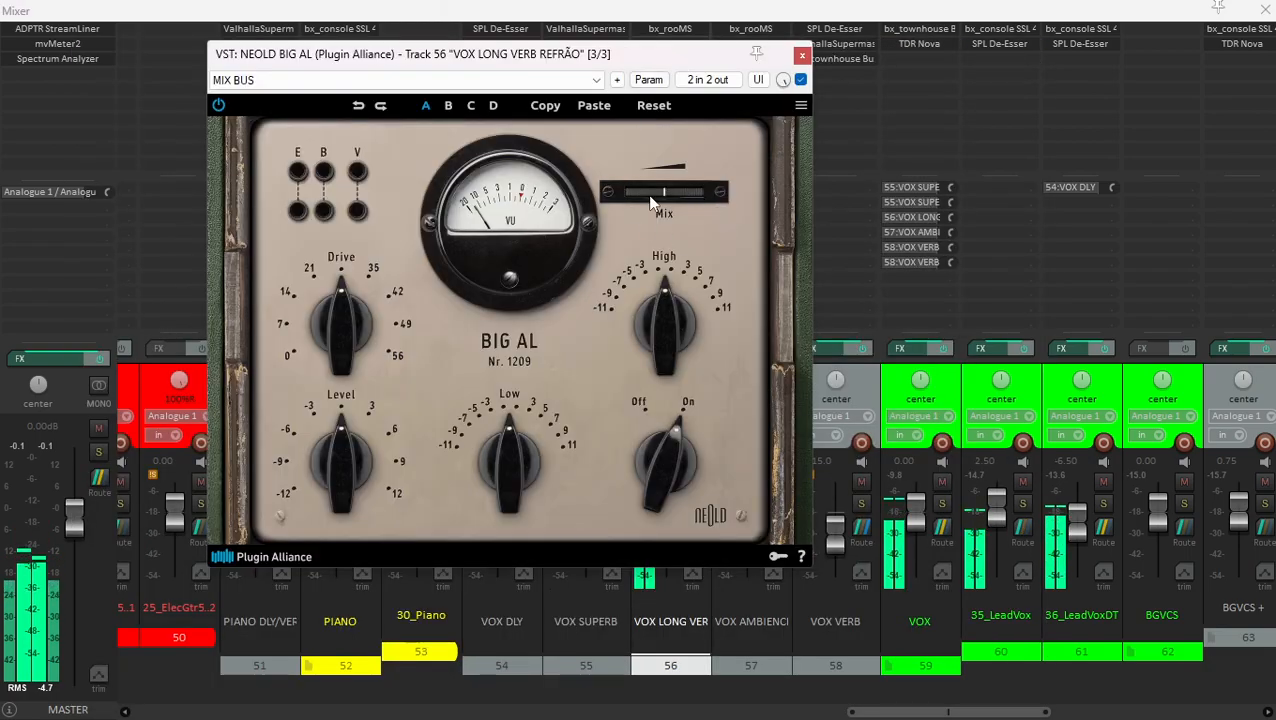
left_click(802, 56)
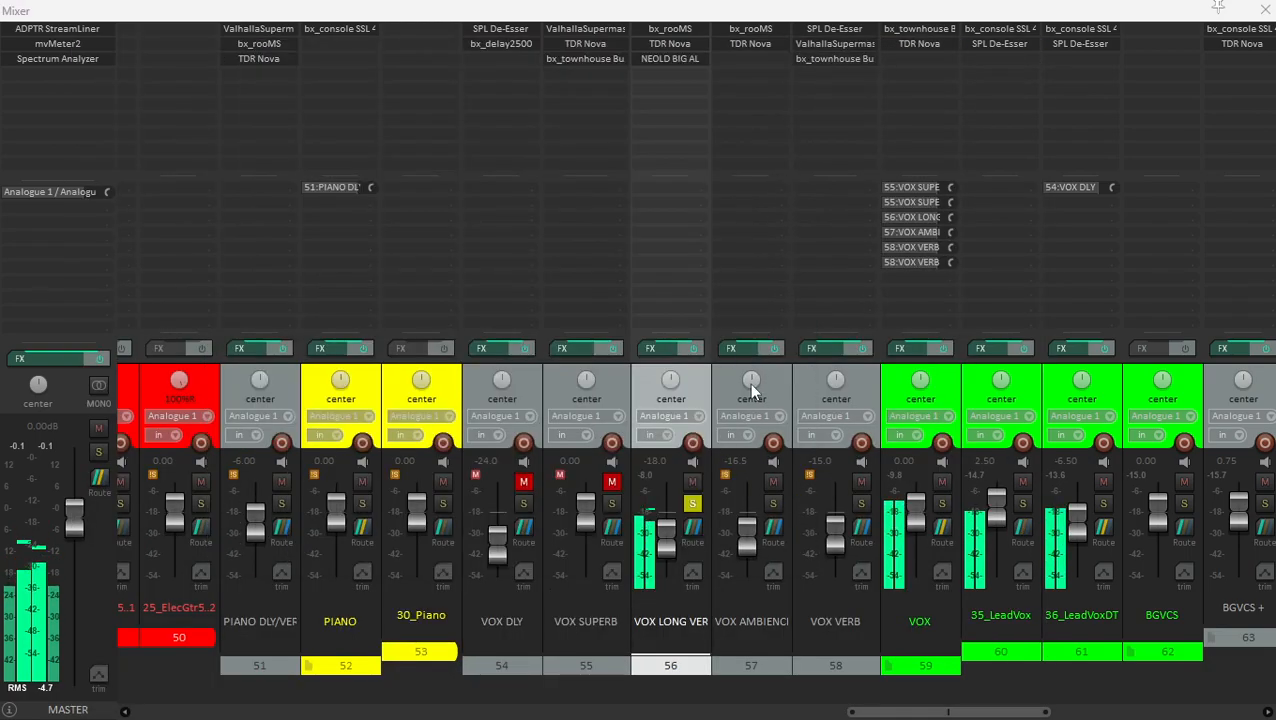
left_click(728, 381)
left_click(697, 382)
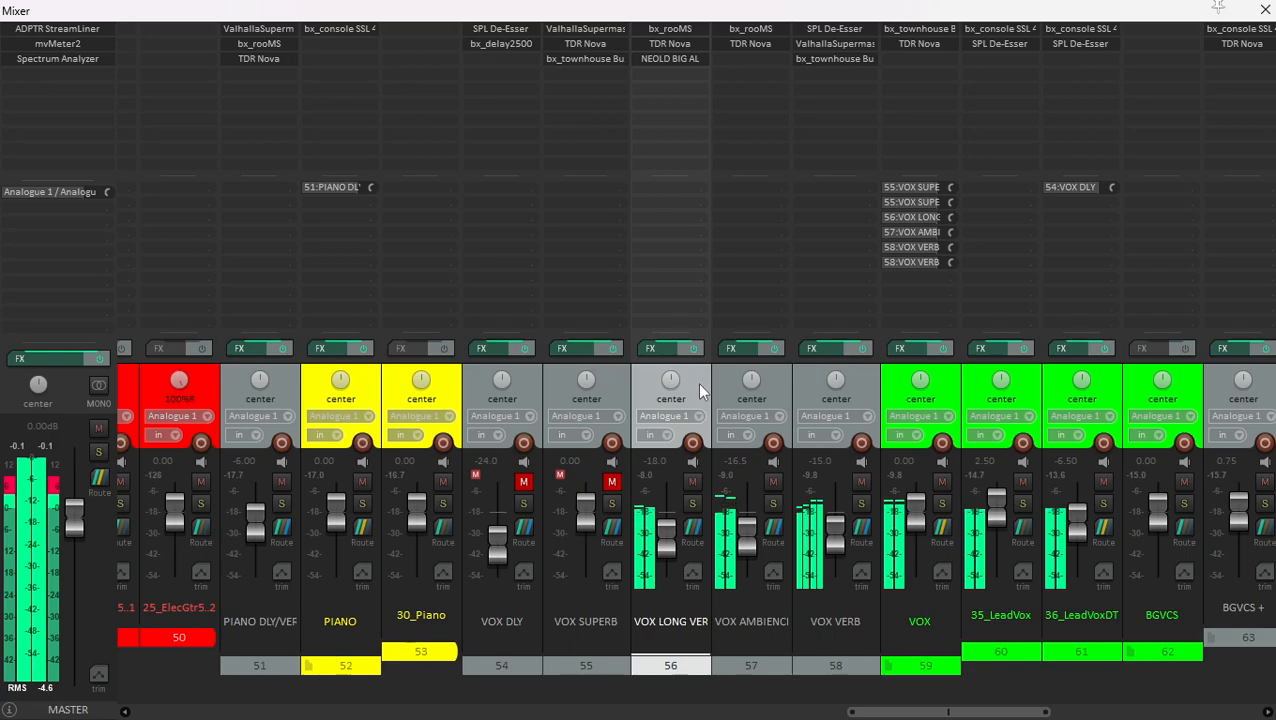
- Unmute and solo the VOX SUPERB track and examine its ValhallaSupermassive reverb settings
left_click(617, 389)
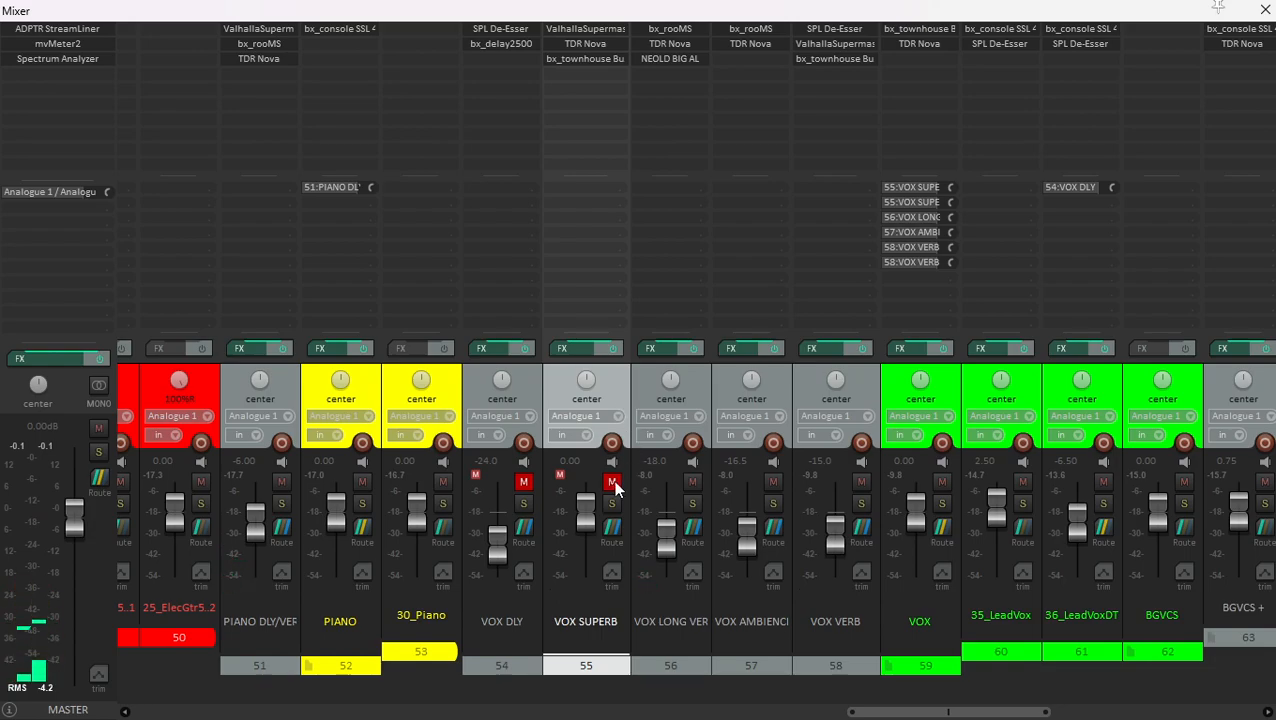
left_click(612, 482)
left_click(633, 378)
left_click(620, 387)
left_click(612, 503)
left_click(595, 33)
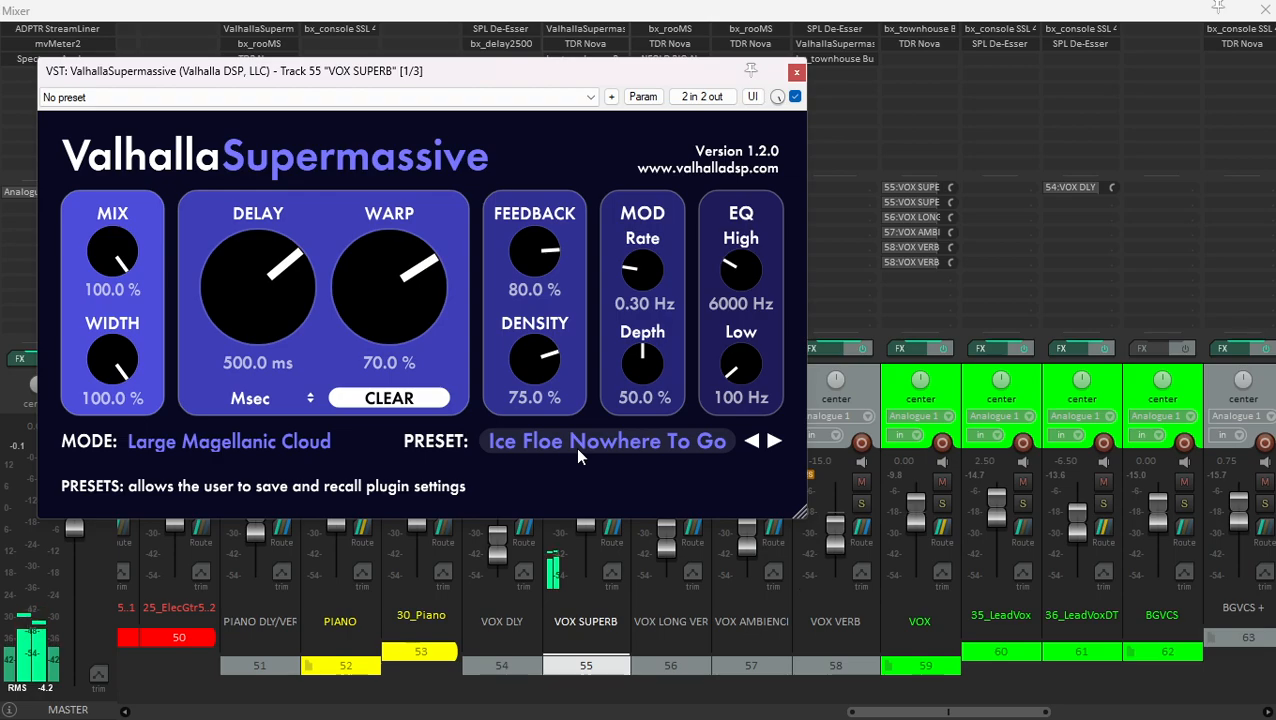
left_click(796, 71)
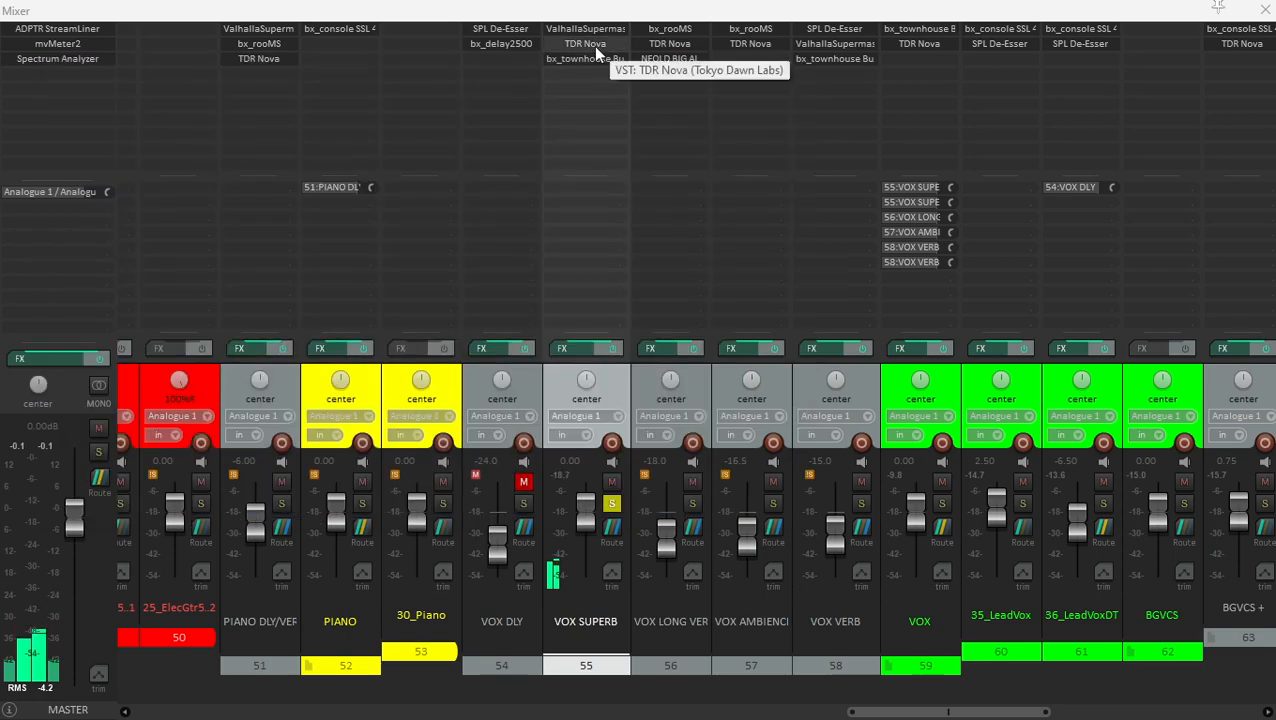
left_click(588, 29)
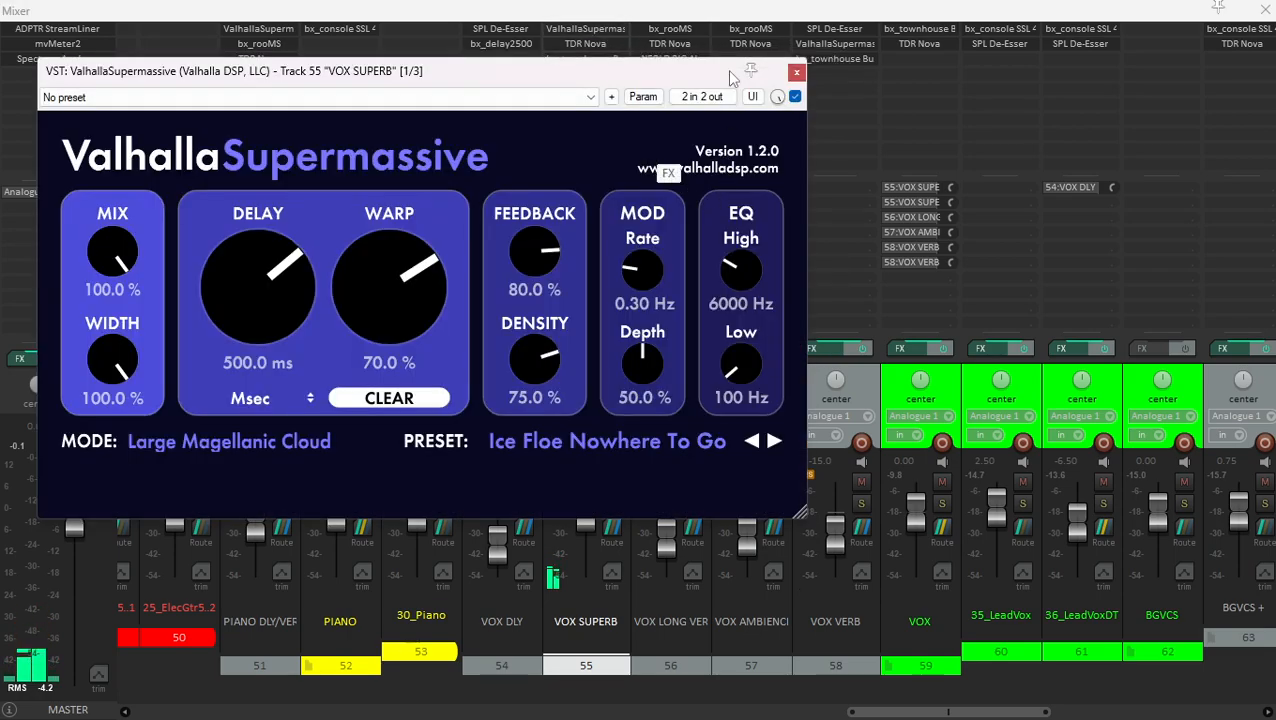
left_click(796, 71)
- Play VOX SUPERB and compare its TDR Nova EQ bypassed and active
left_click(585, 45)
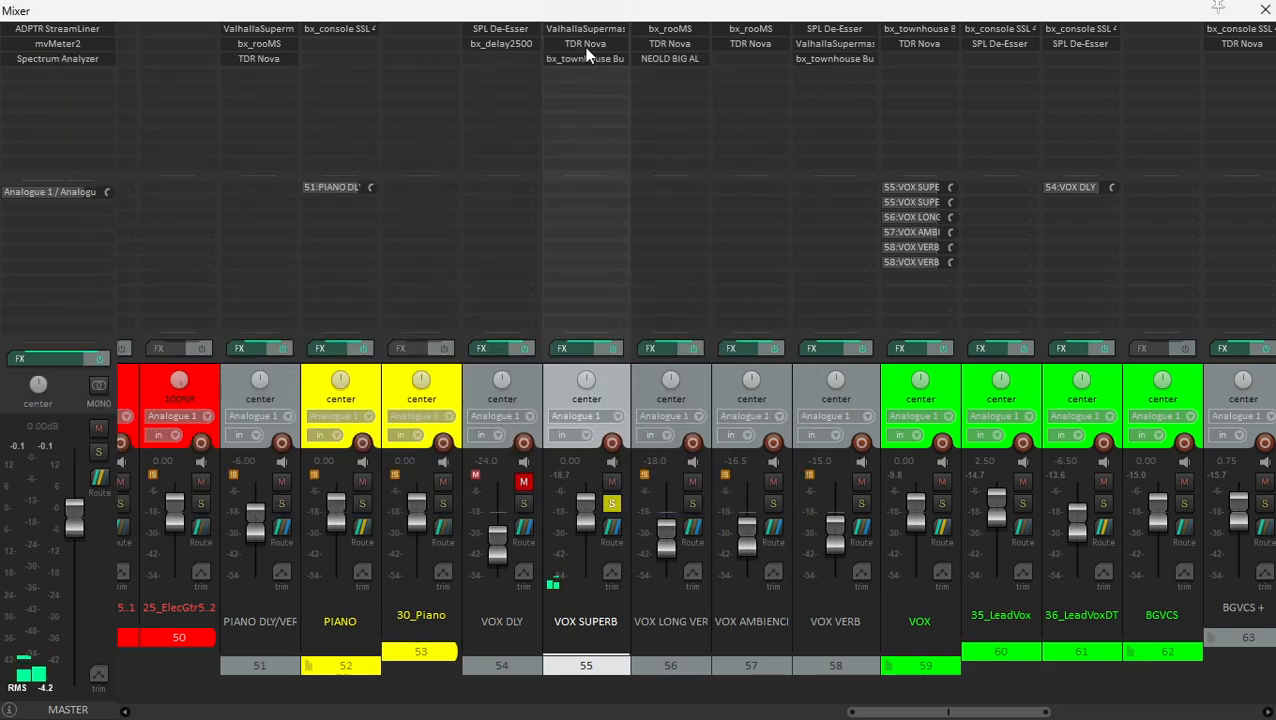
left_click_drag(603, 69, 617, 46)
left_click_drag(1080, 198, 1080, 290)
key("space")
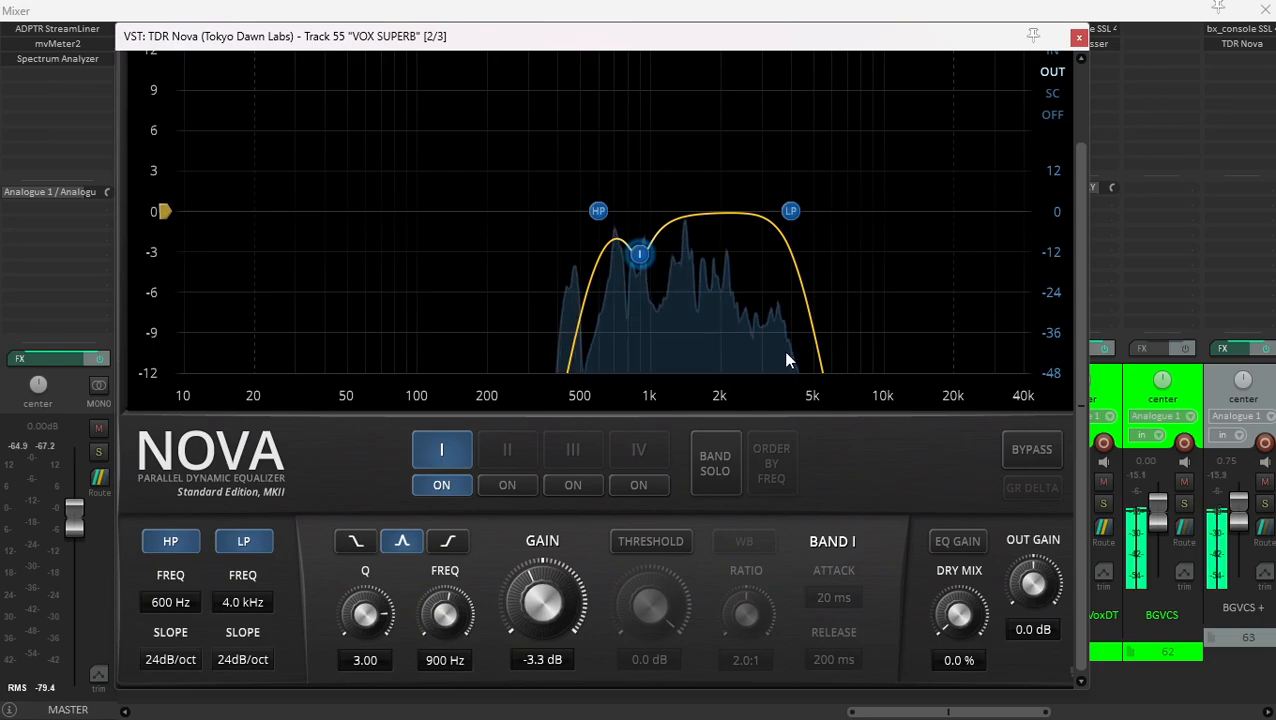
left_click(1014, 455)
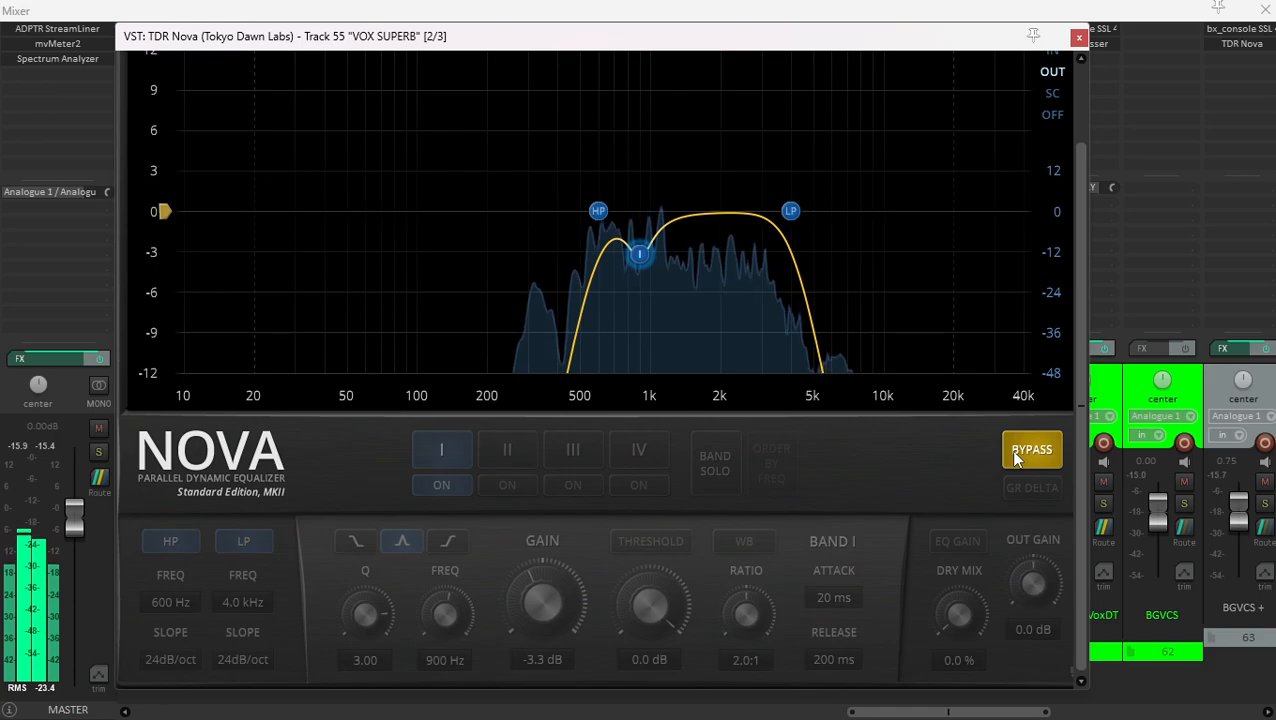
left_click(1016, 457)
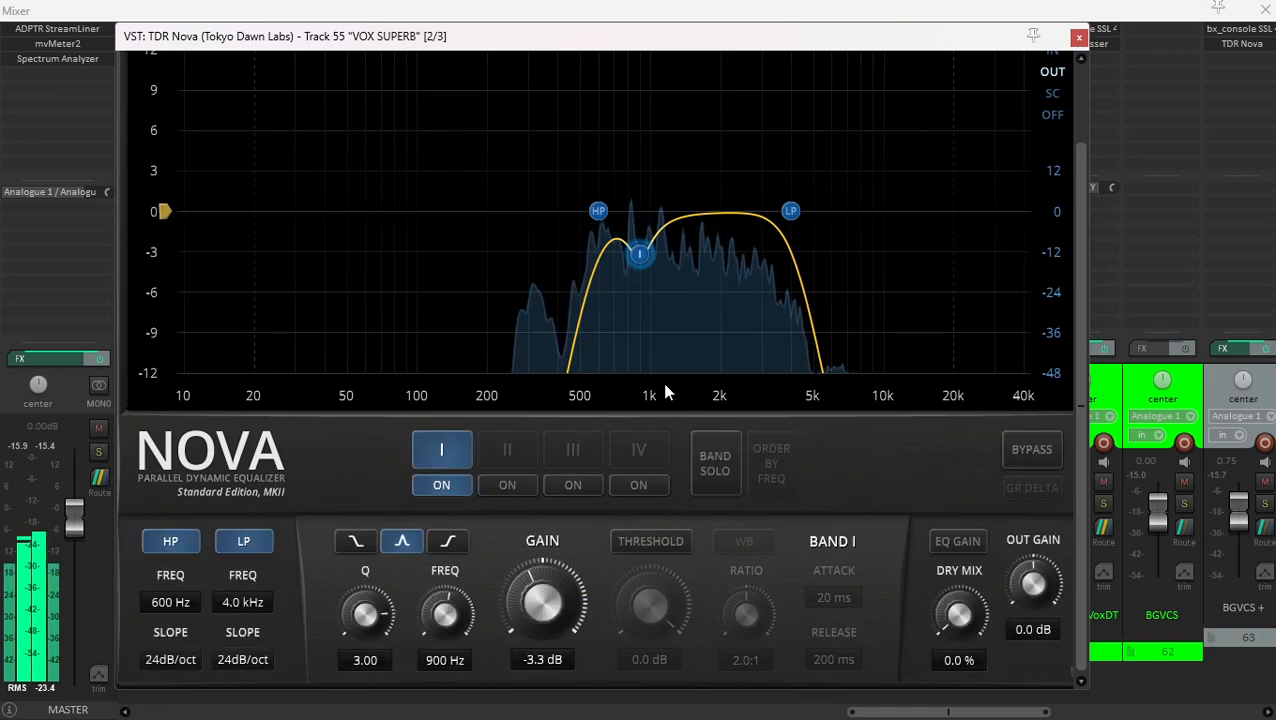
left_click(1078, 37)
- Audition the keyed bx_townhouse Buss Compressor on VOX SUPERB, and unsolo the track
left_click(602, 60)
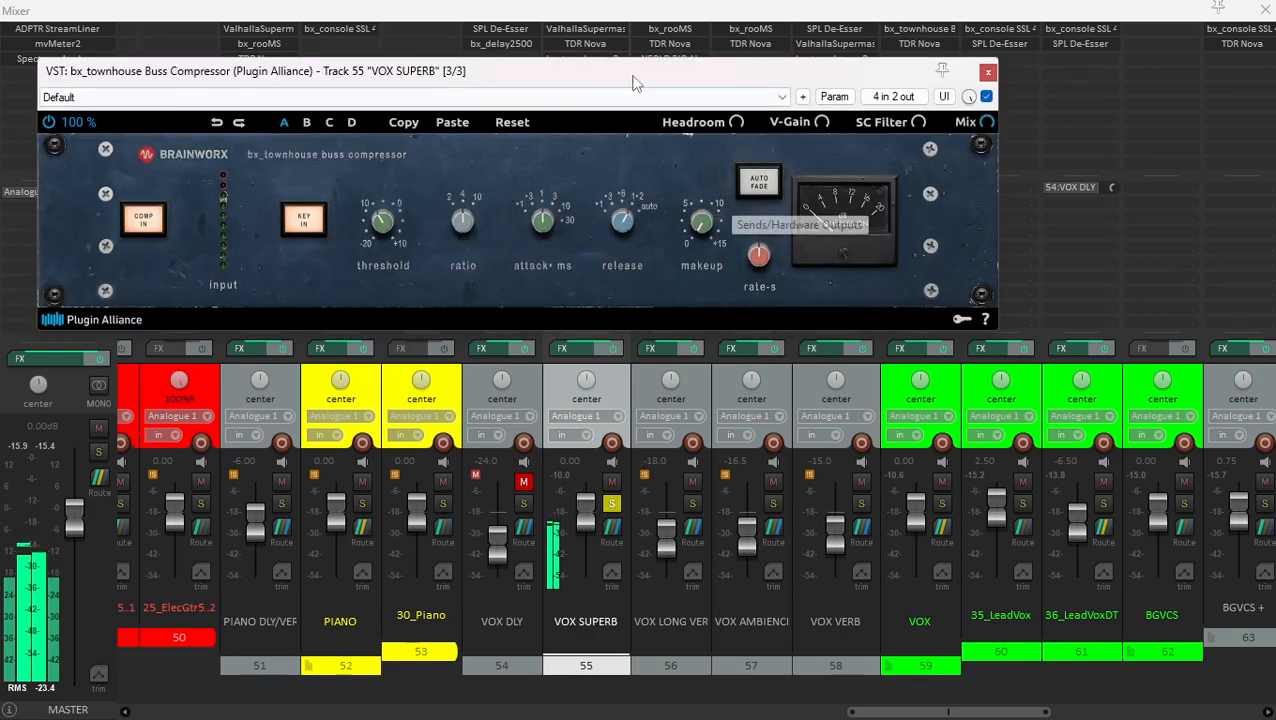
left_click_drag(636, 78, 682, 78)
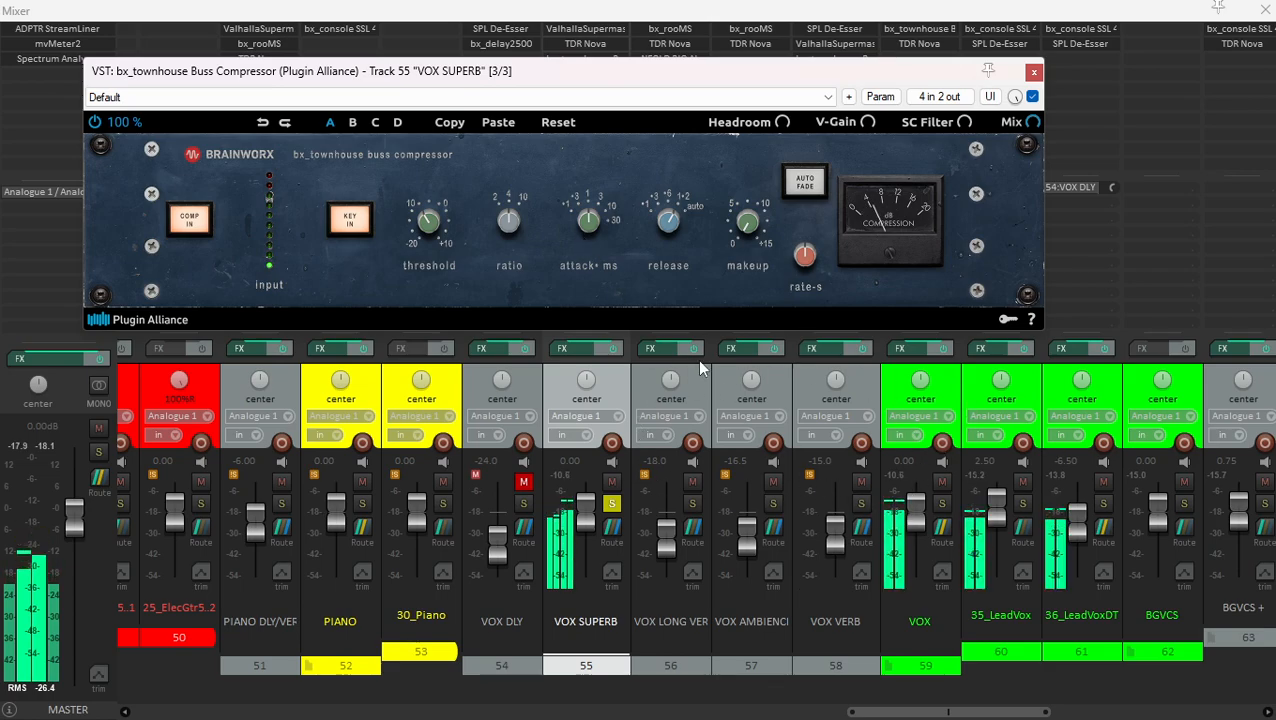
left_click(615, 506)
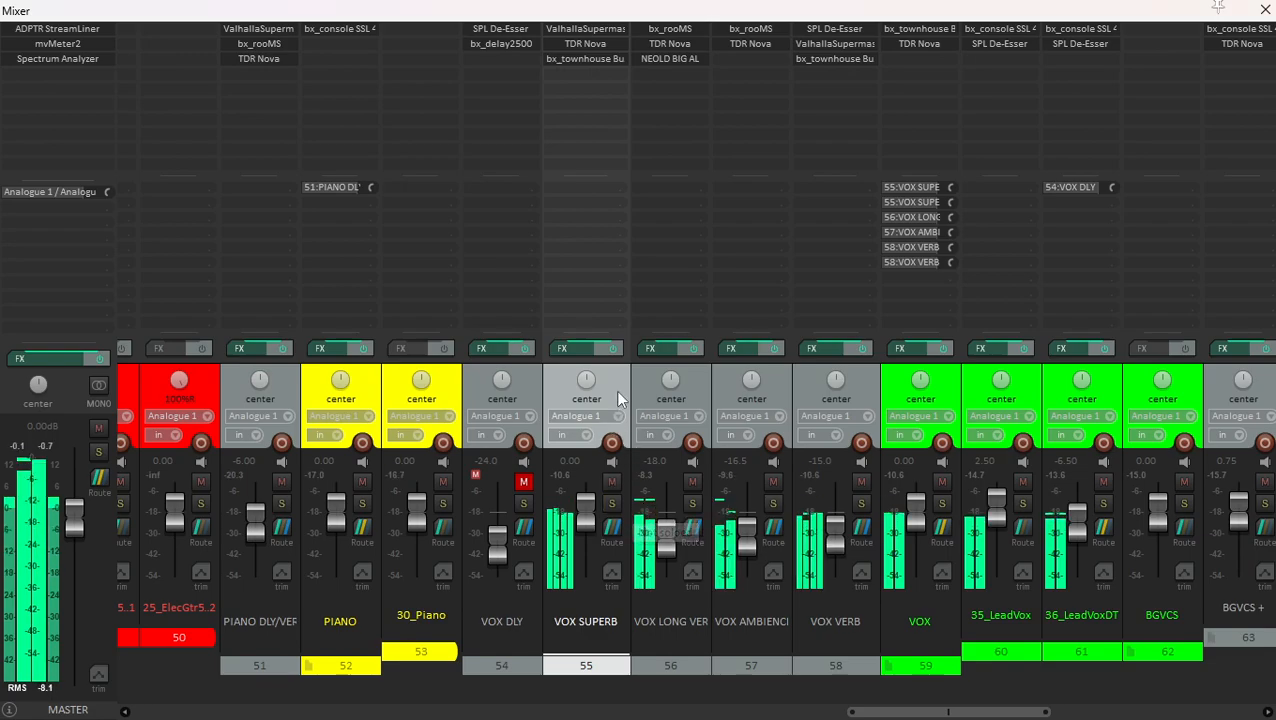
- Unmute the VOX DLY track, listen to it within the mix, and solo it
left_click(525, 380)
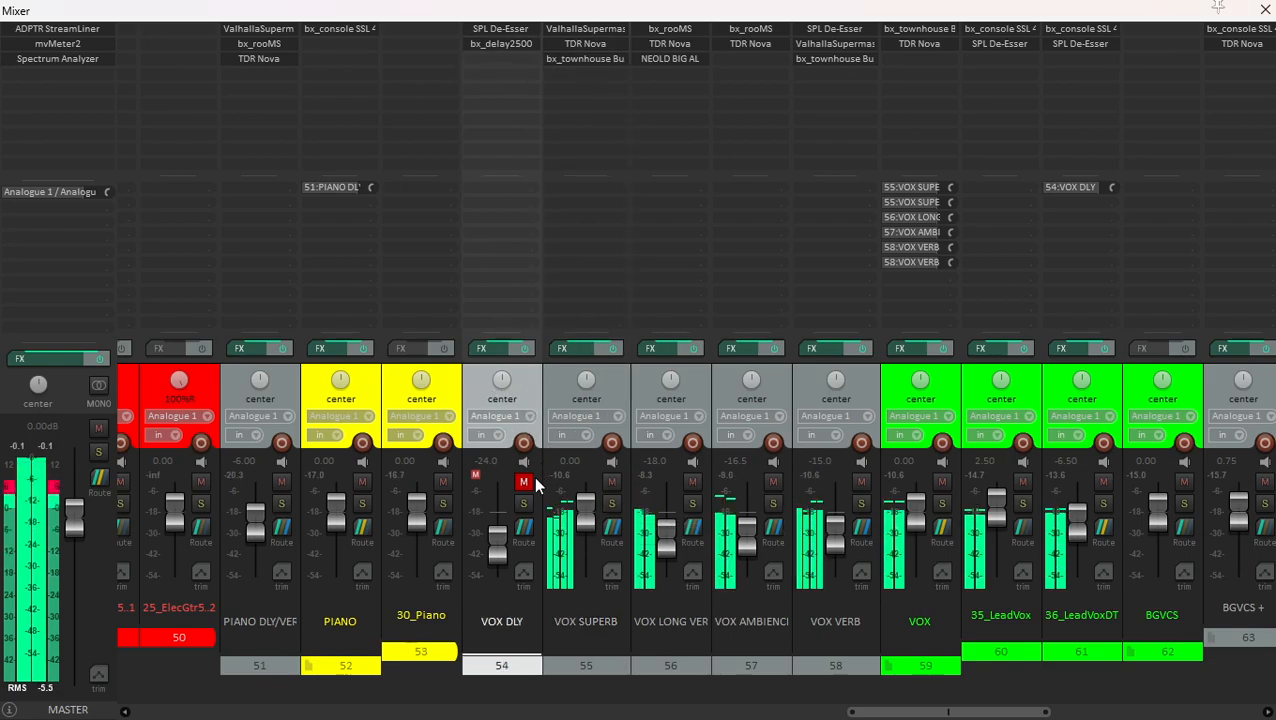
left_click(523, 482)
left_click(546, 374)
left_click(529, 404)
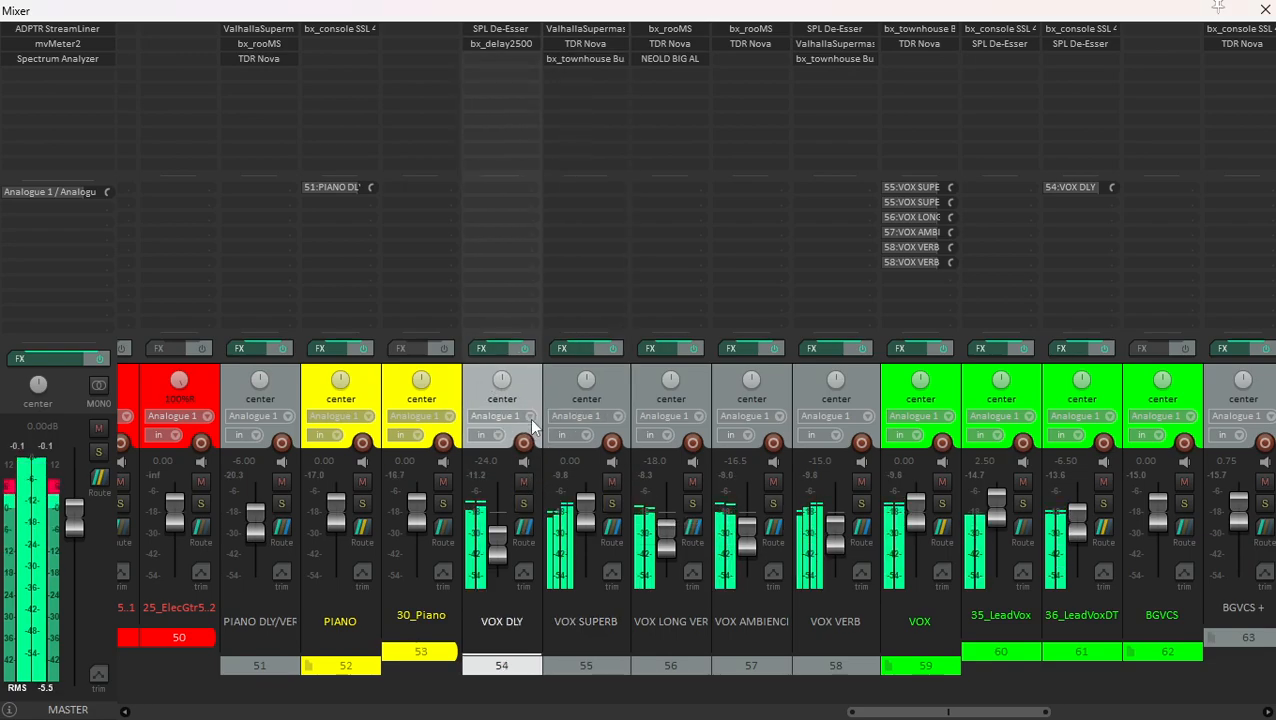
left_click(524, 504)
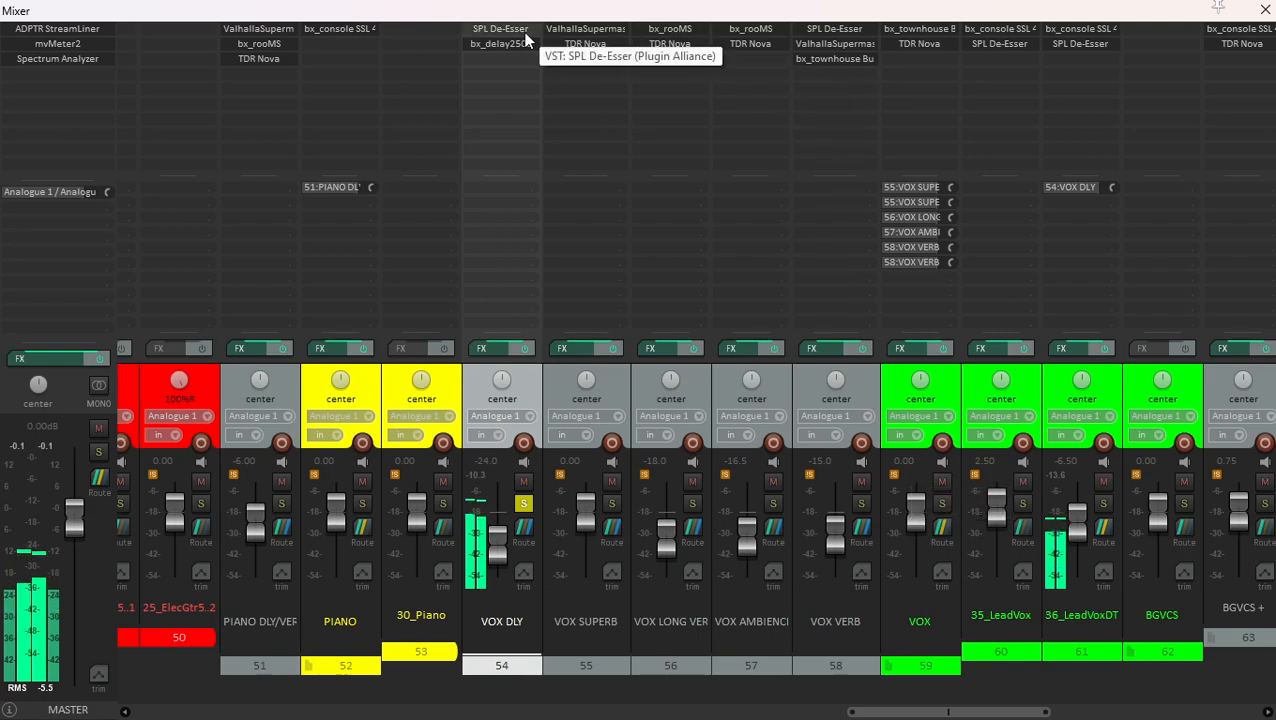
- Examine the SPL De-Esser settings on the soloed VOX DLY track and close the plugin
key("ctrl+m")
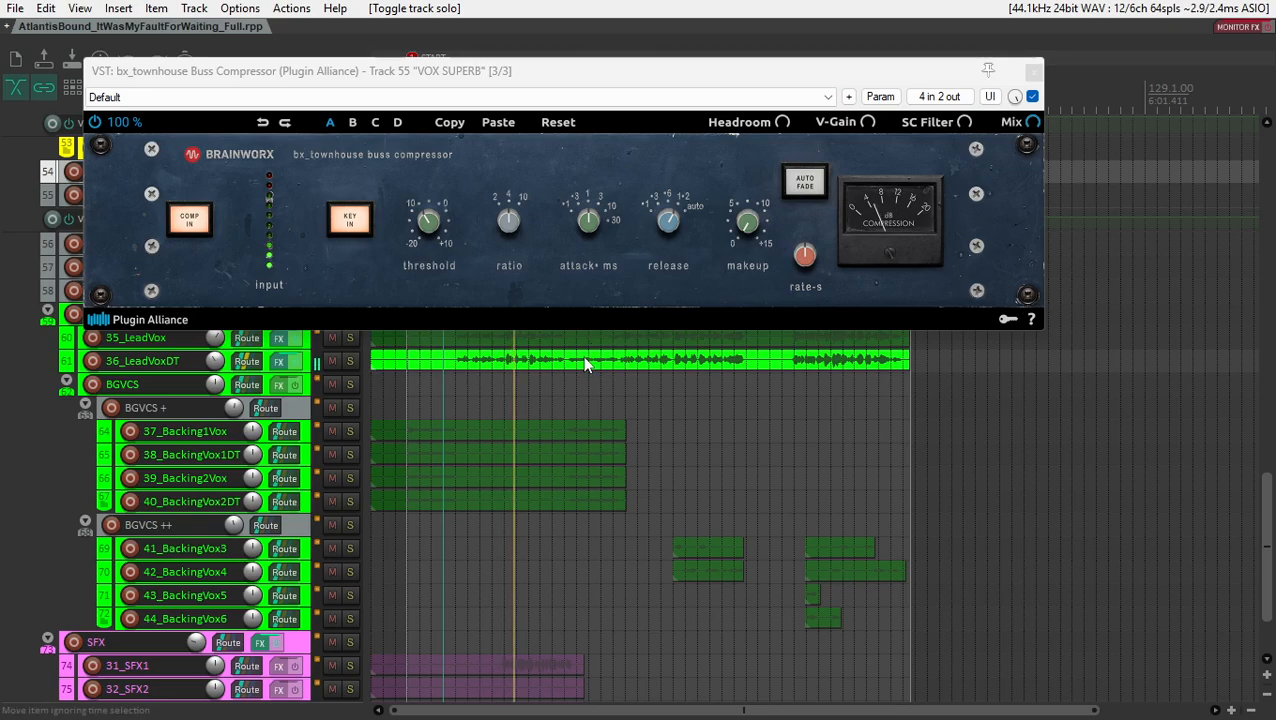
key("ctrl+m")
left_click(554, 388)
left_click(533, 380)
left_click(503, 30)
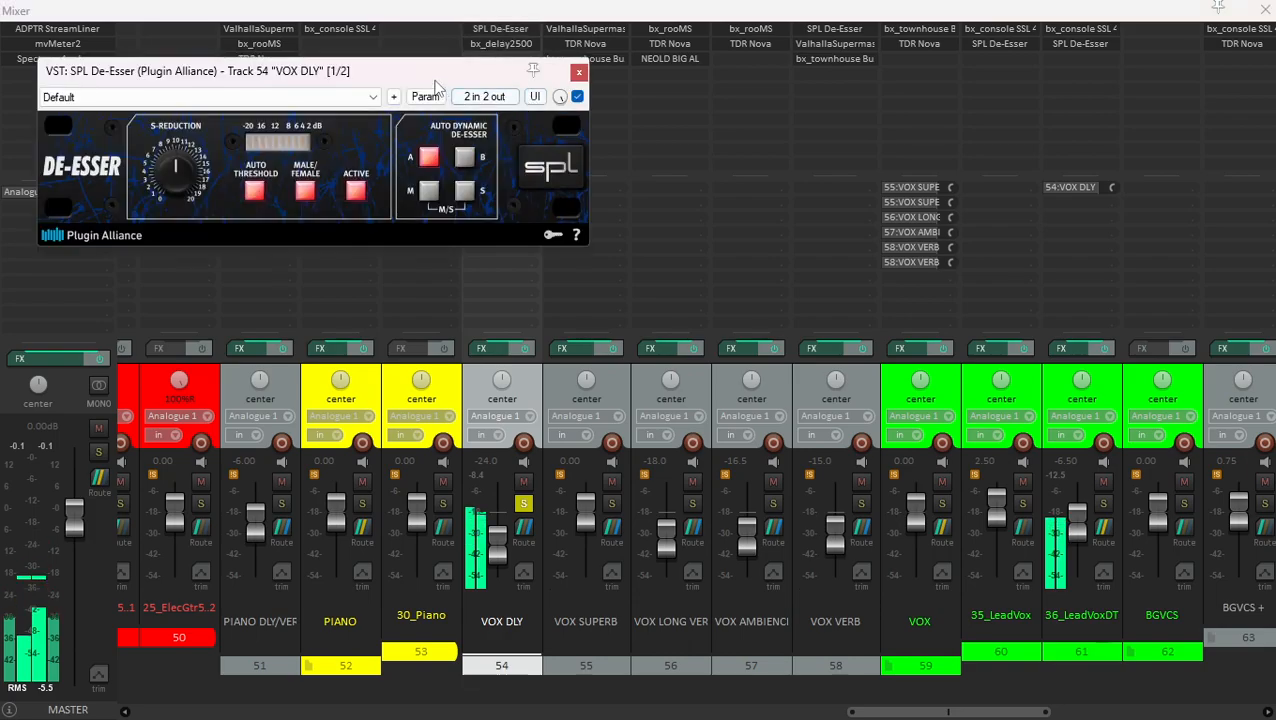
left_click(579, 73)
- Examine the bx_delay2500 settings on VOX DLY, close the plugin, and unsolo the track
left_click(506, 47)
left_click_drag(518, 58, 562, 56)
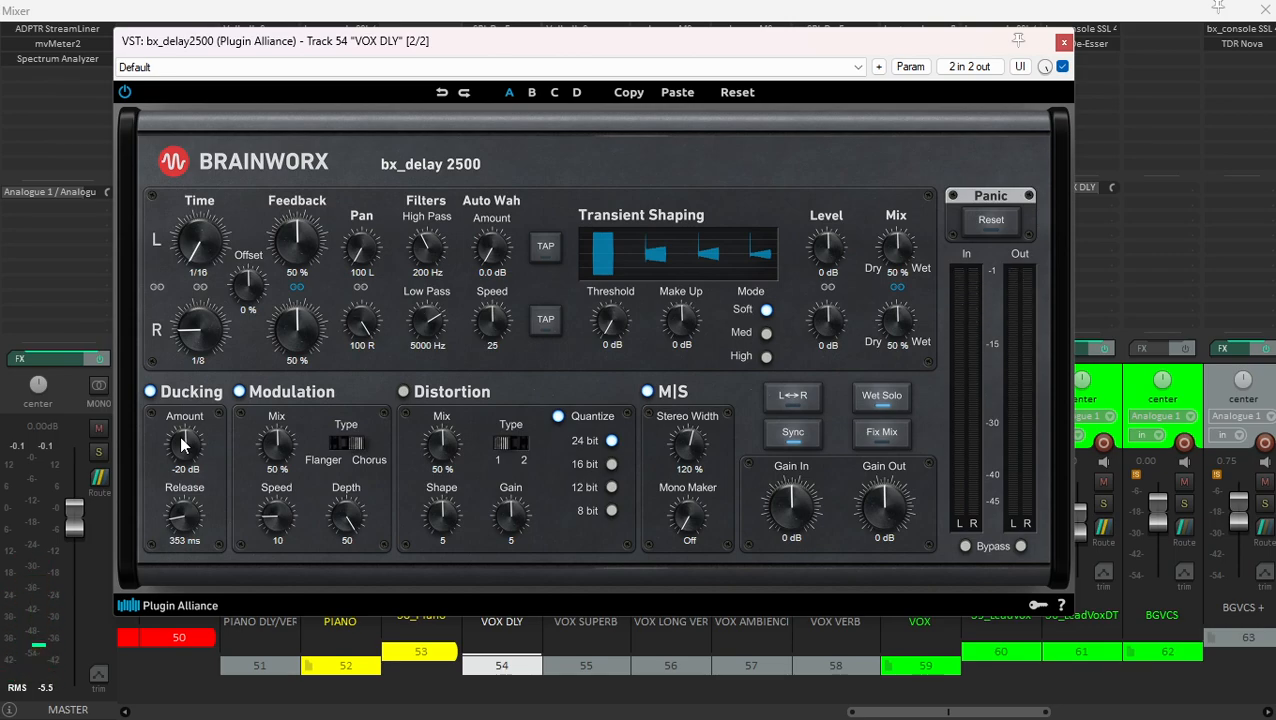
left_click(1063, 43)
left_click(524, 503)
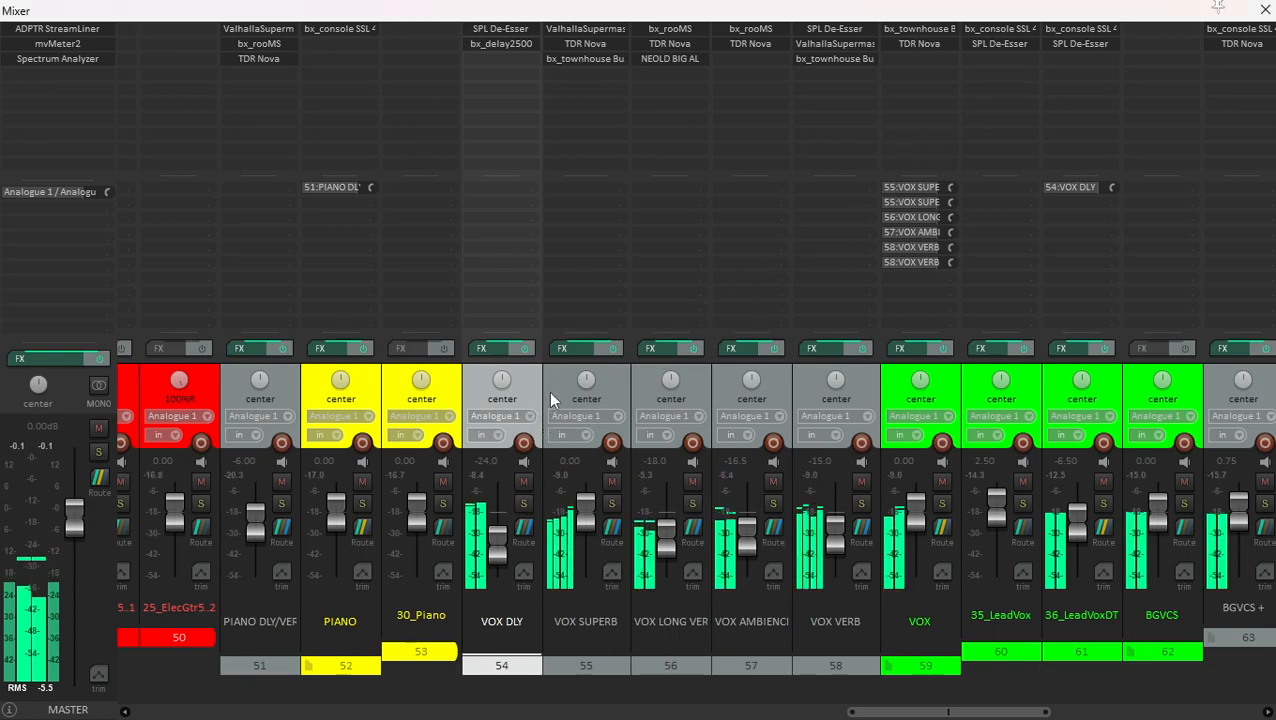
- Solo the VOX track and compare the vocals with all tracks from VOX DLY through VOX VERB muted and unmuted
left_click(547, 393)
left_click(523, 376)
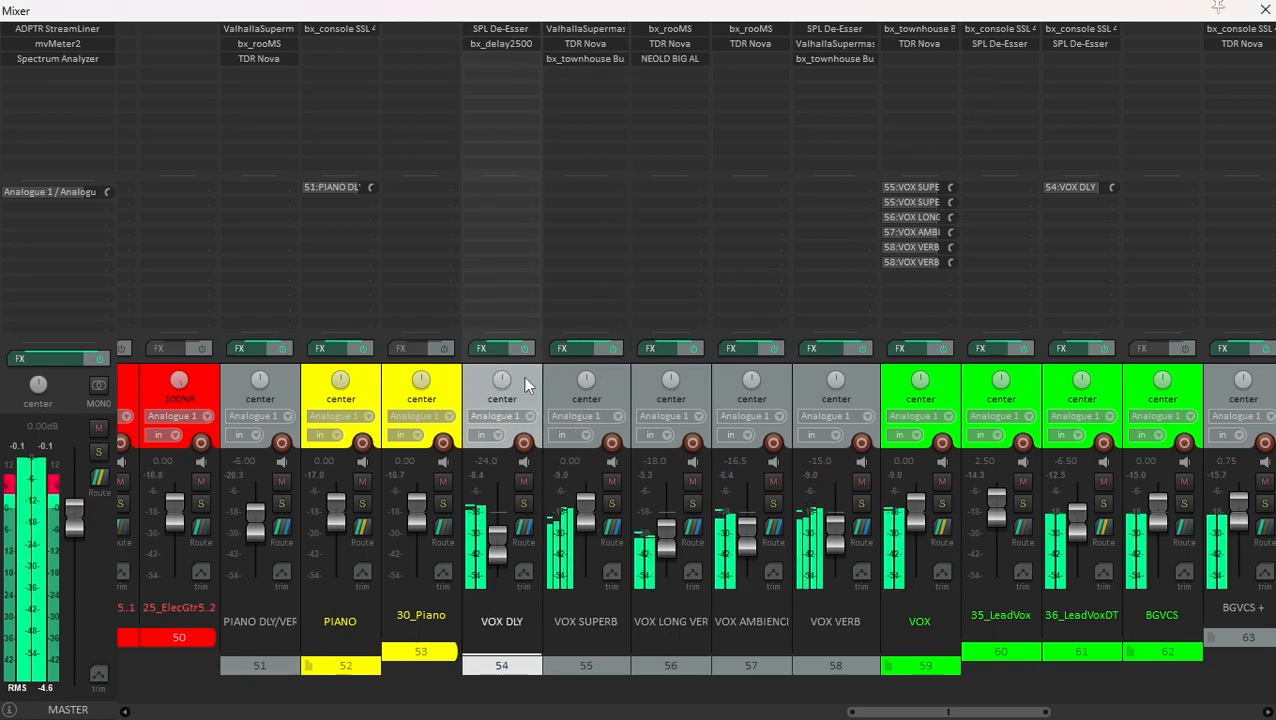
left_click(938, 432)
left_click(941, 503)
left_click(873, 388)
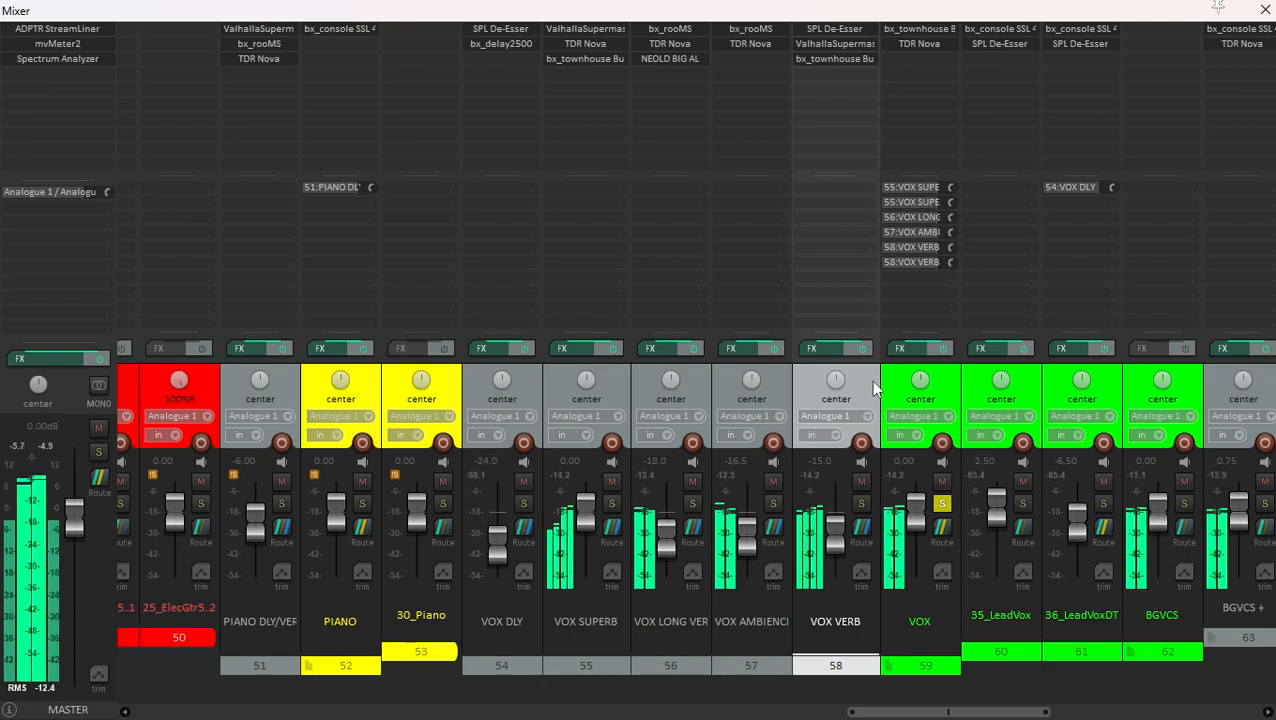
left_click(523, 375, "shift")
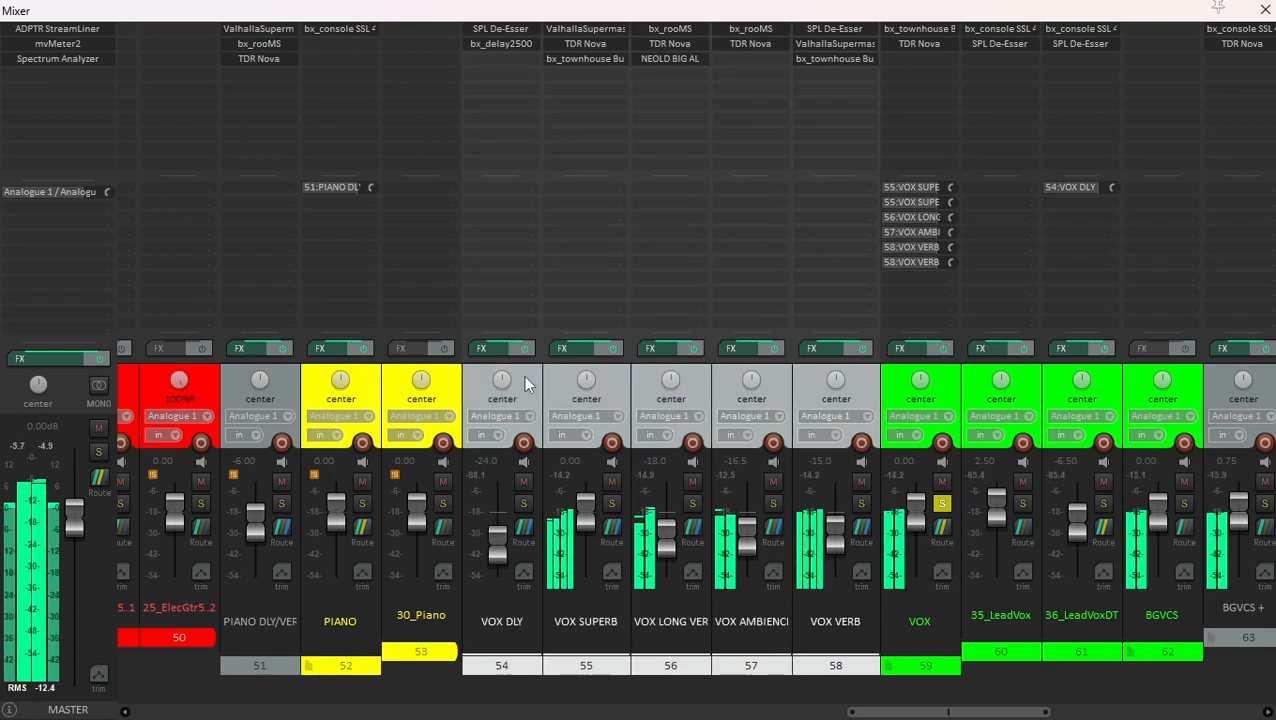
left_click(521, 484)
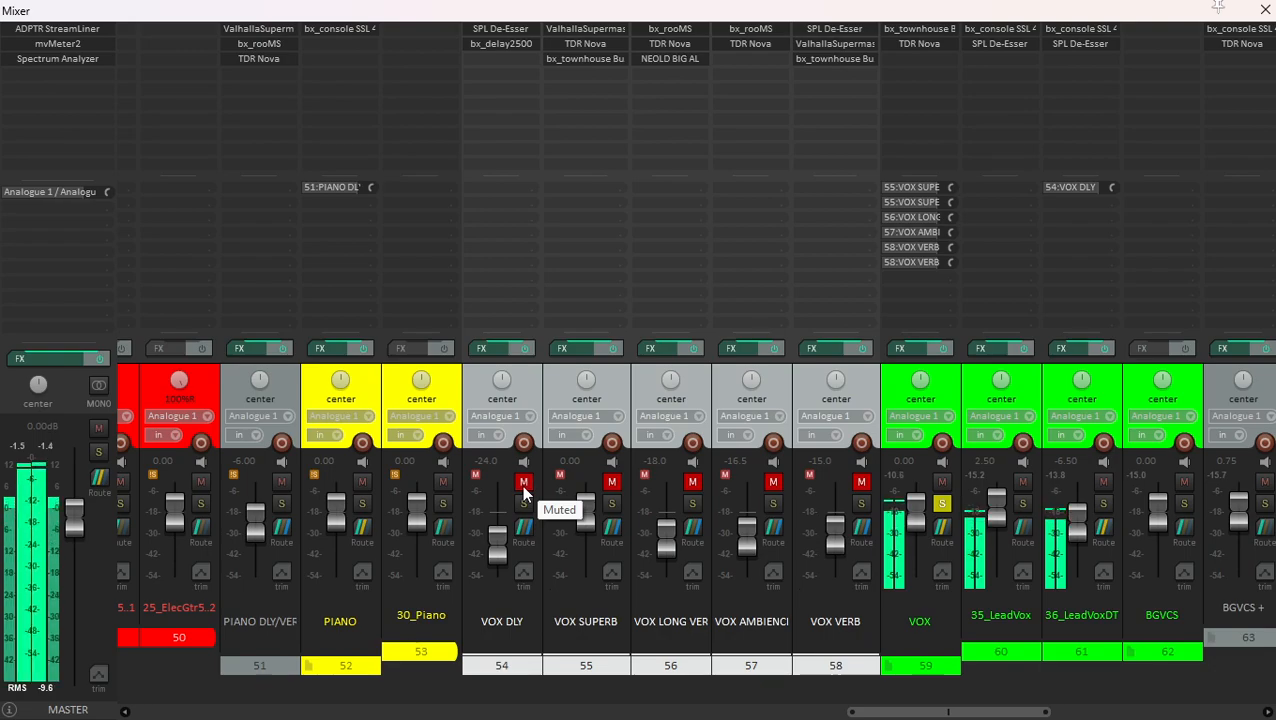
left_click(521, 484)
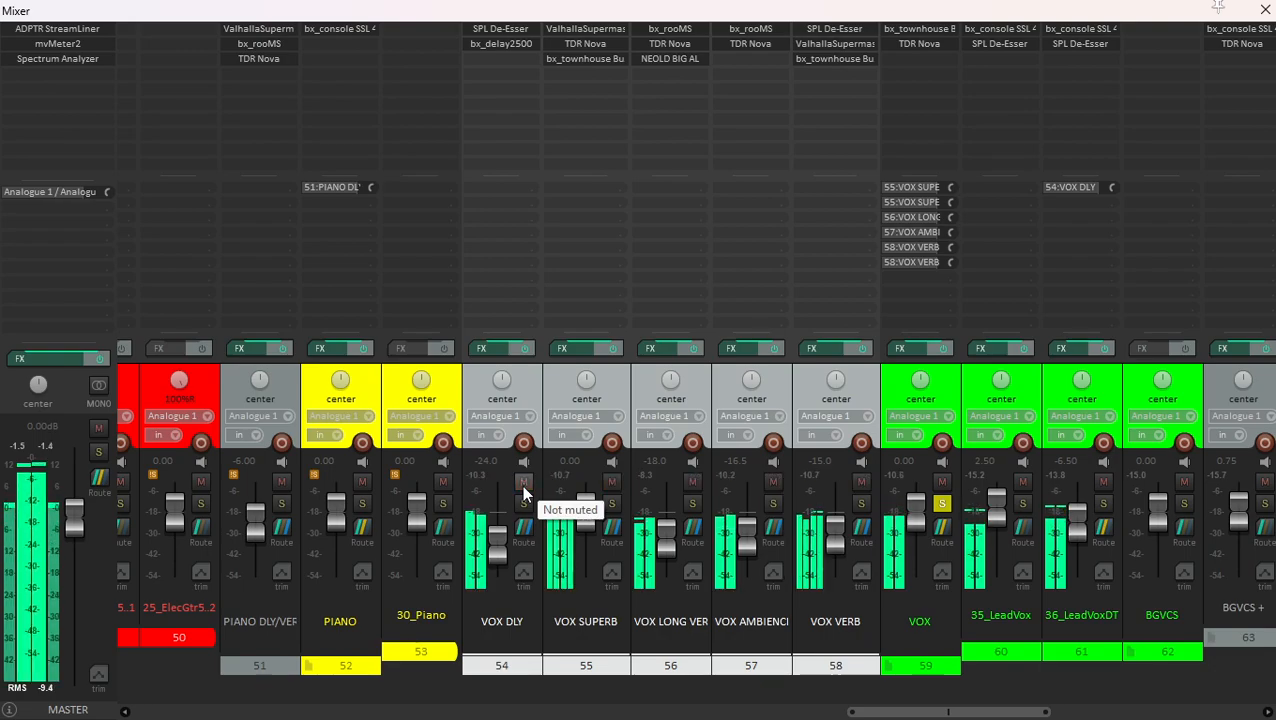
- Unsolo VOX and compare the full mix with the VOX DLY through VOX VERB effect tracks muted and unmuted
left_click(942, 503)
left_click(875, 398)
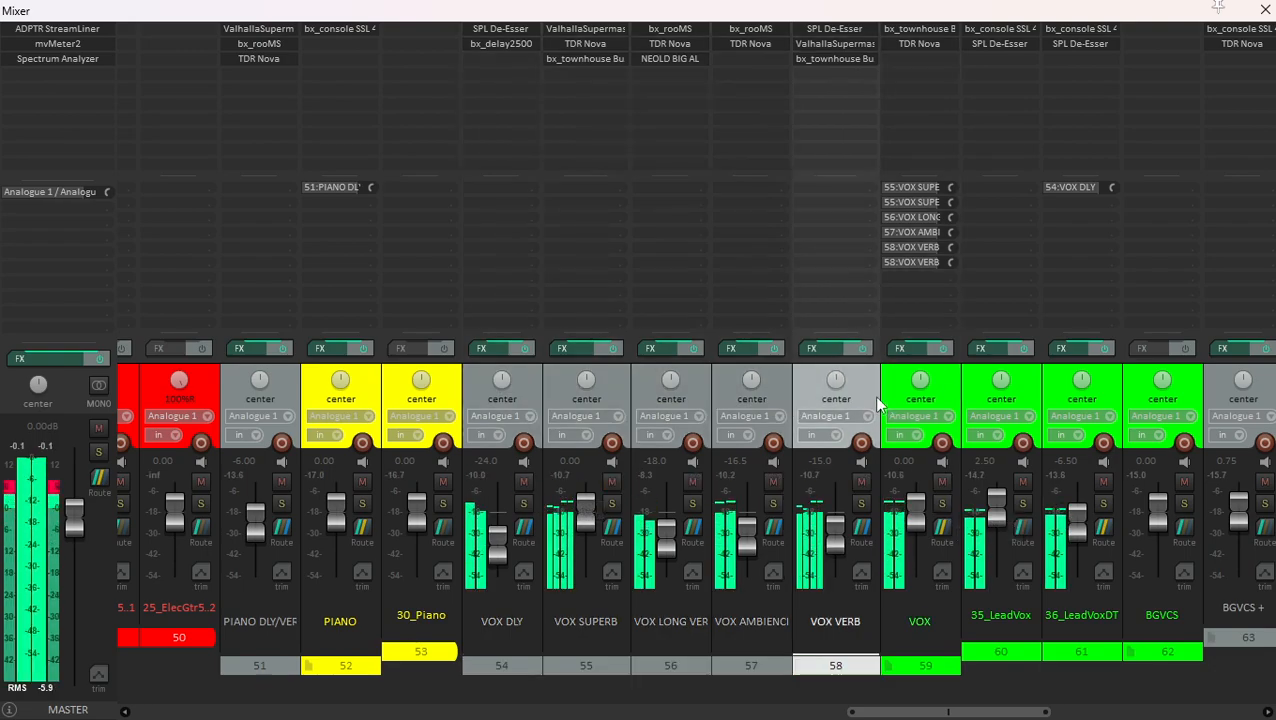
left_click(522, 382, "shift")
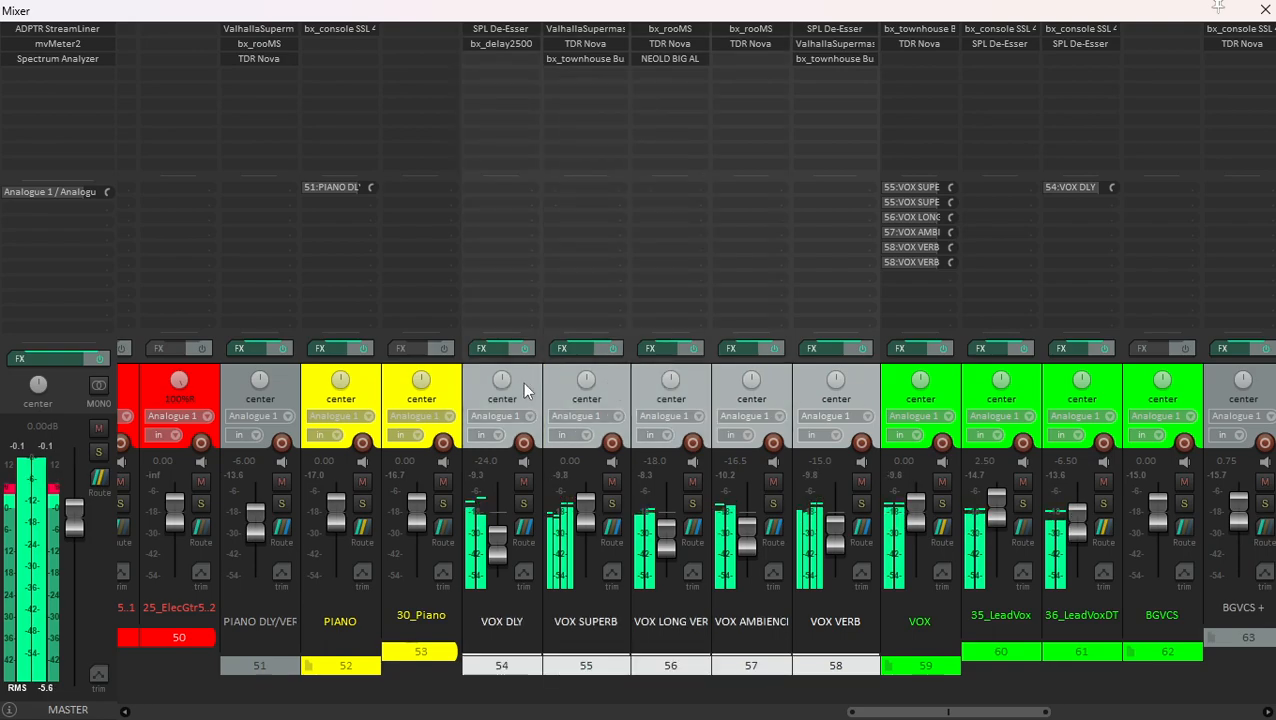
left_click(522, 482)
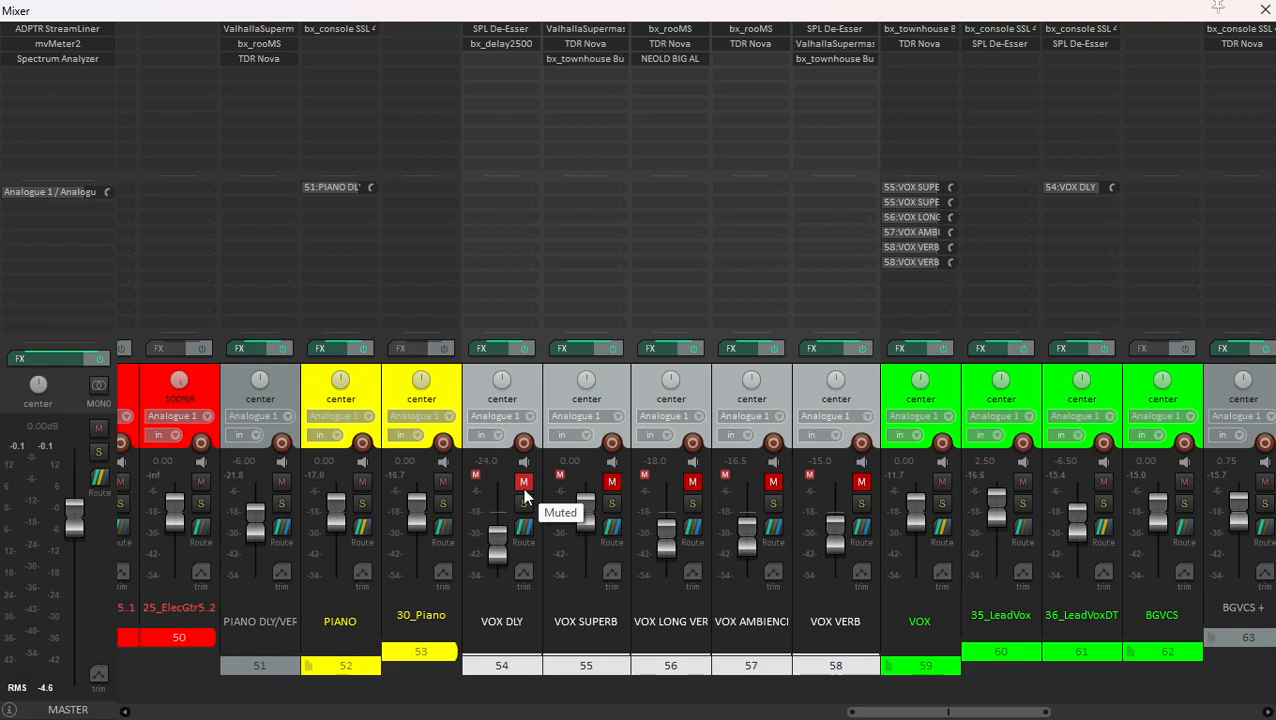
left_click(522, 485)
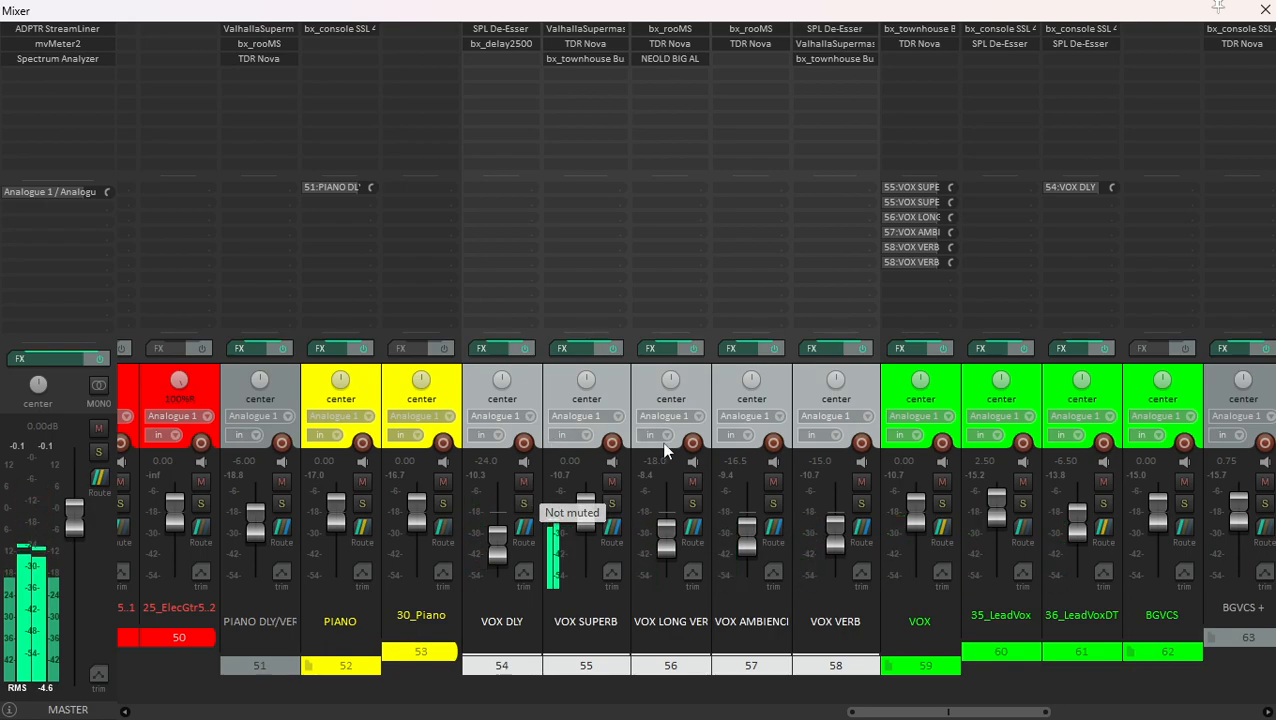
- Select the MASTER BUS track in the mixer
scroll(513, 525, "left", 10)
scroll(314, 492, "left", 13)
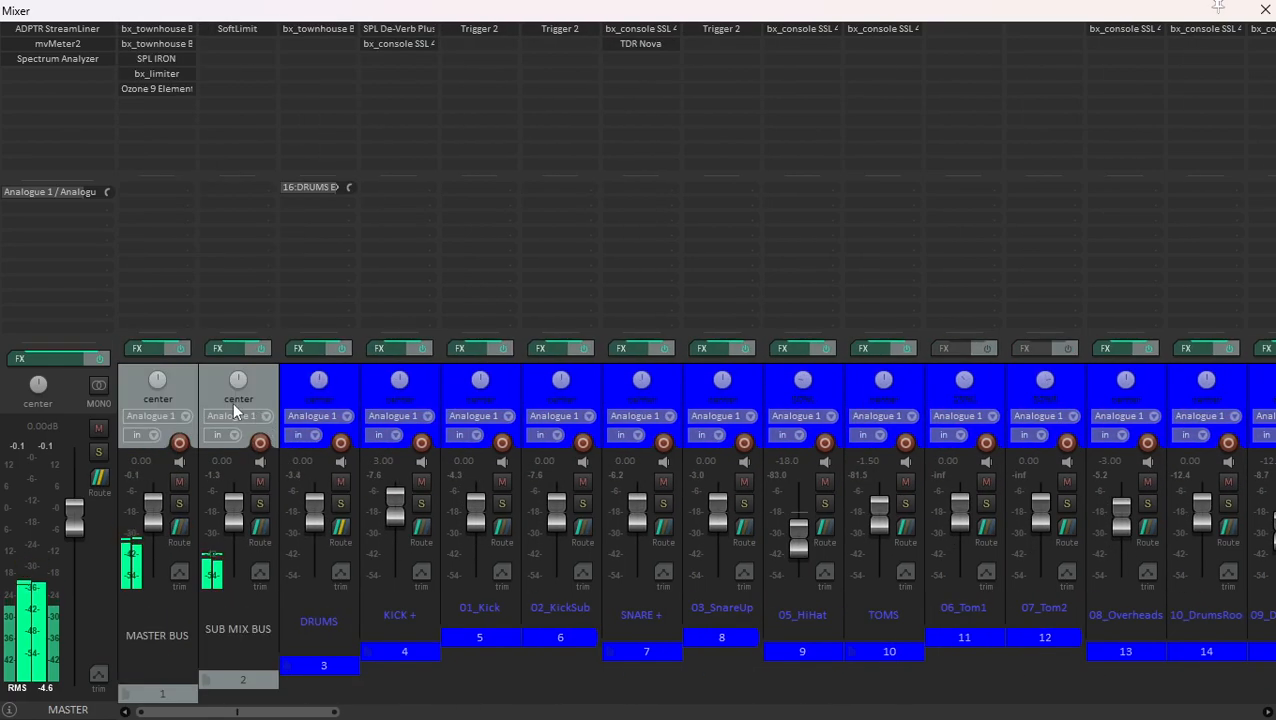
left_click(184, 382)
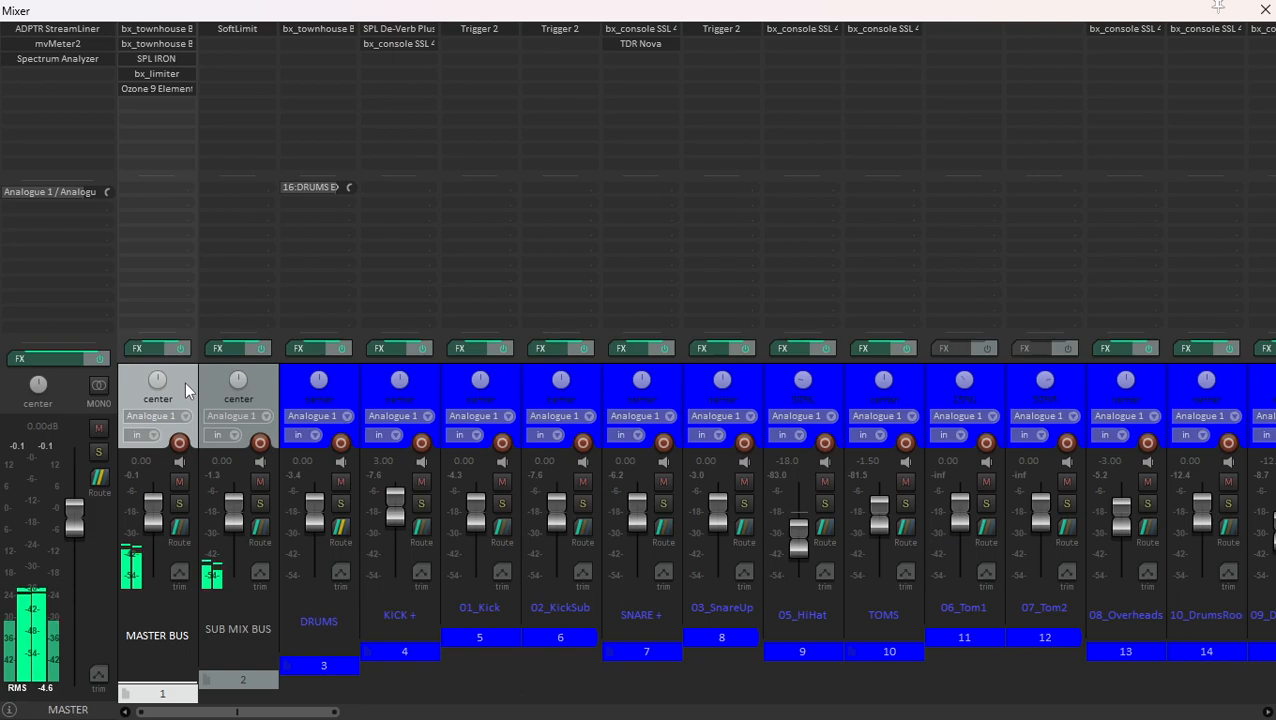